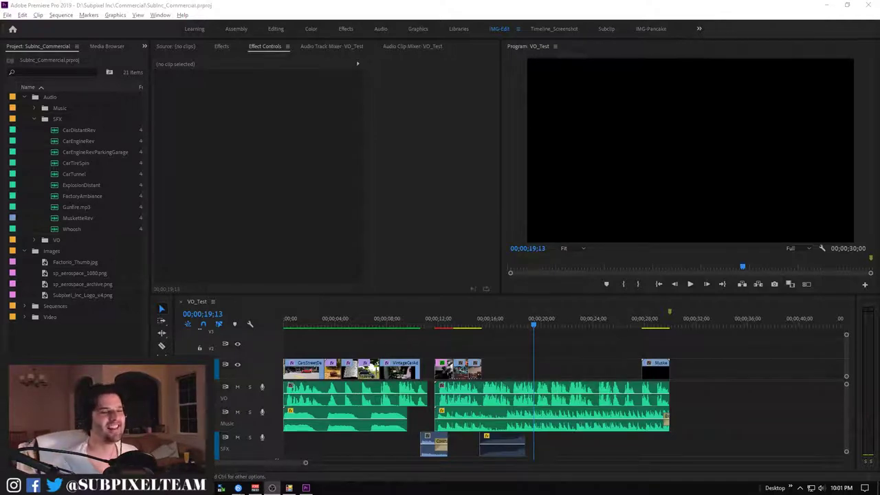
Play the VO_Test commercial from the start in the enlarged program view
left_click(159, 303)
key("Home")
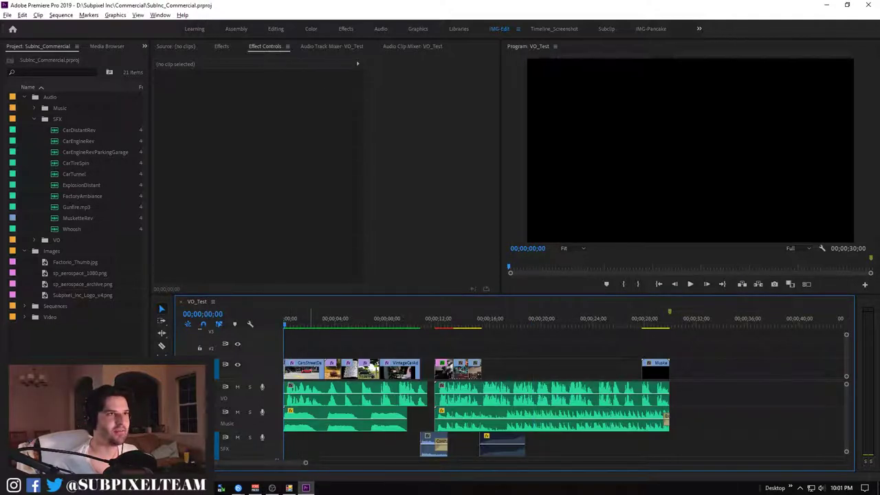
key("grave")
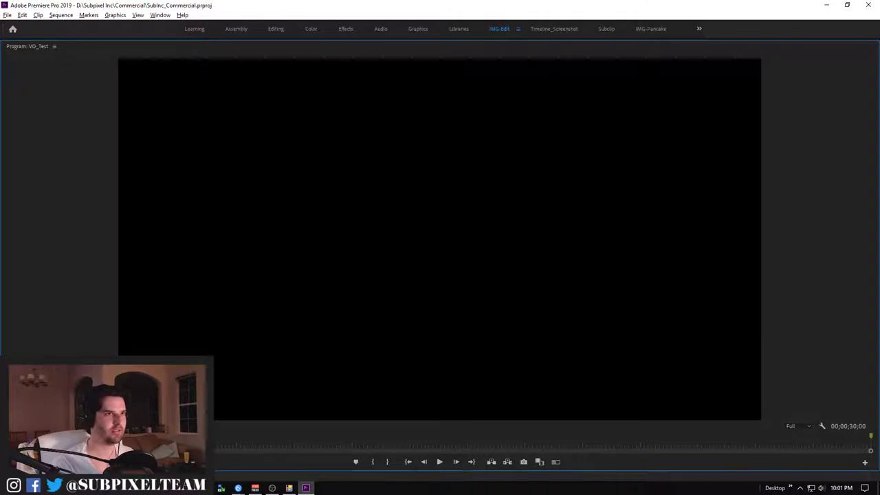
key("space")
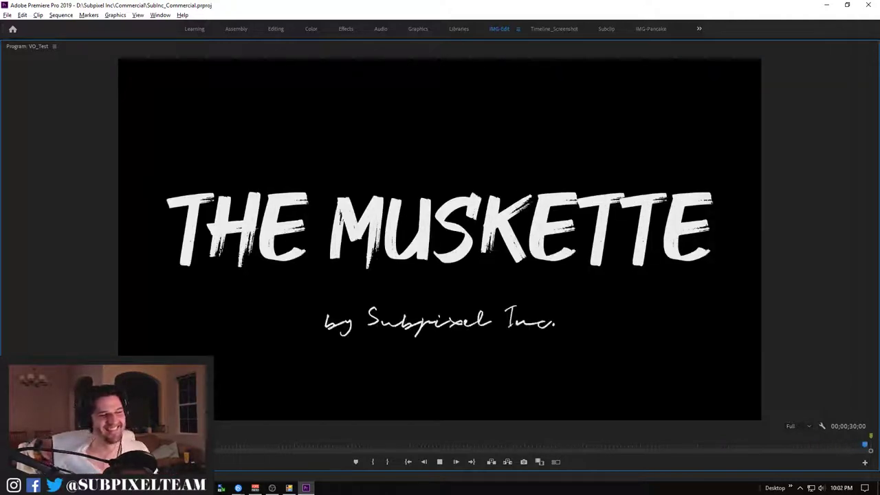
key("grave")
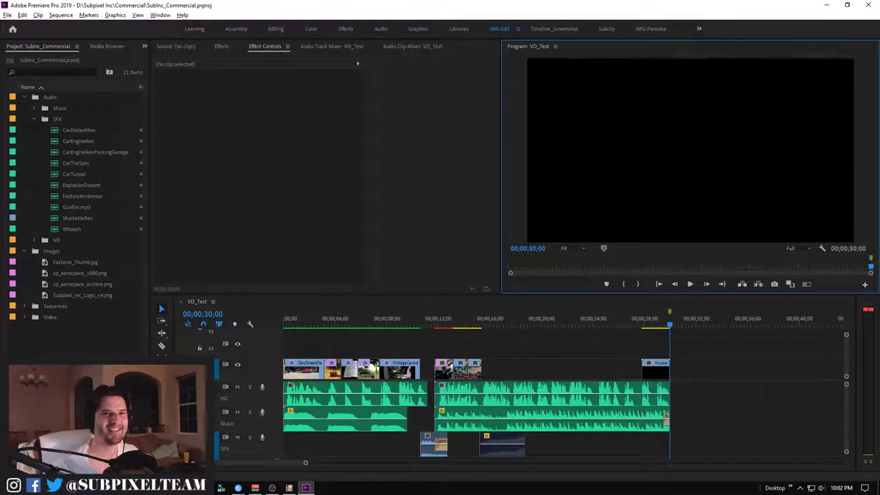
Save the project and replay from the 1953 car shot up to 12;17
left_click(435, 322)
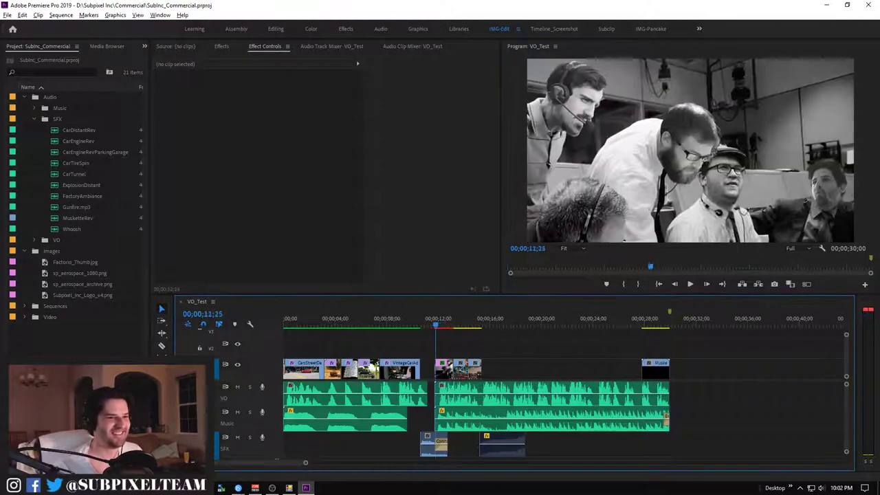
key("ctrl+s")
left_click(418, 321)
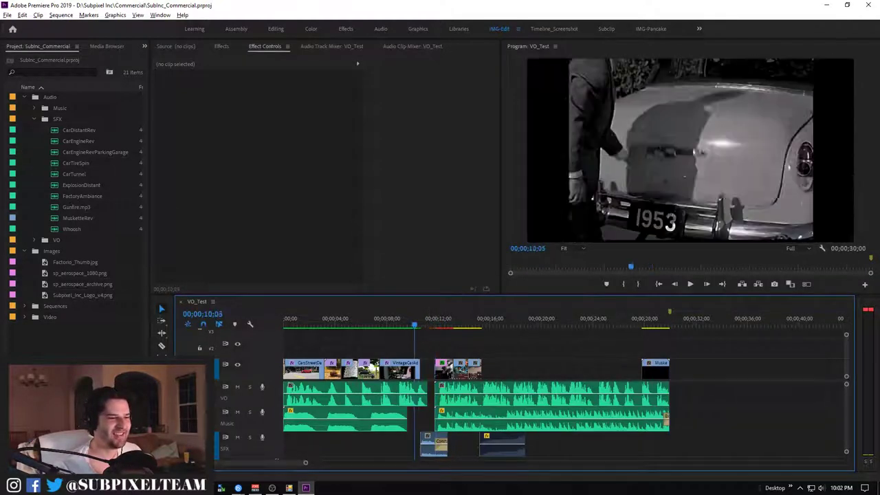
key("space")
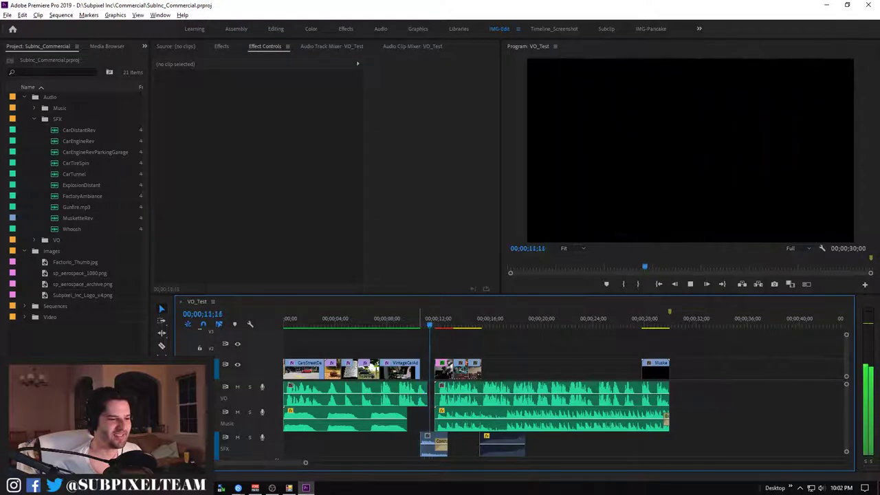
key("space")
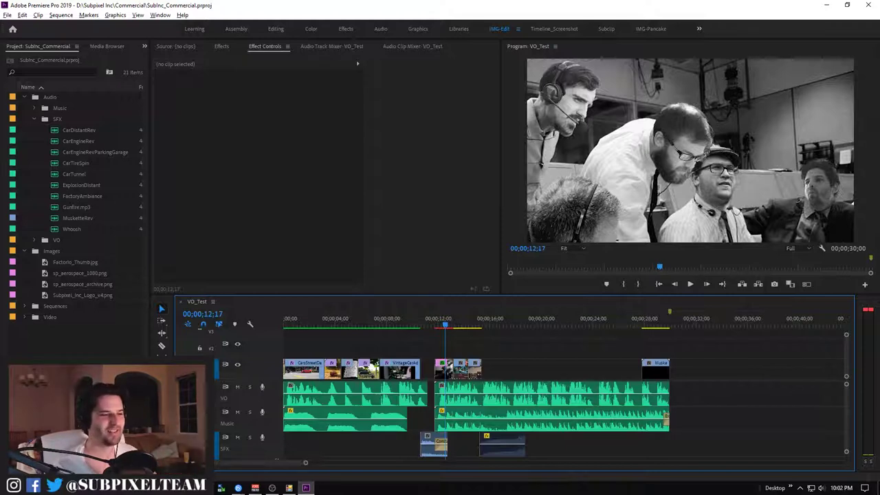
Review the engine footage and the closing THE MUSKETTE title animation
key("space")
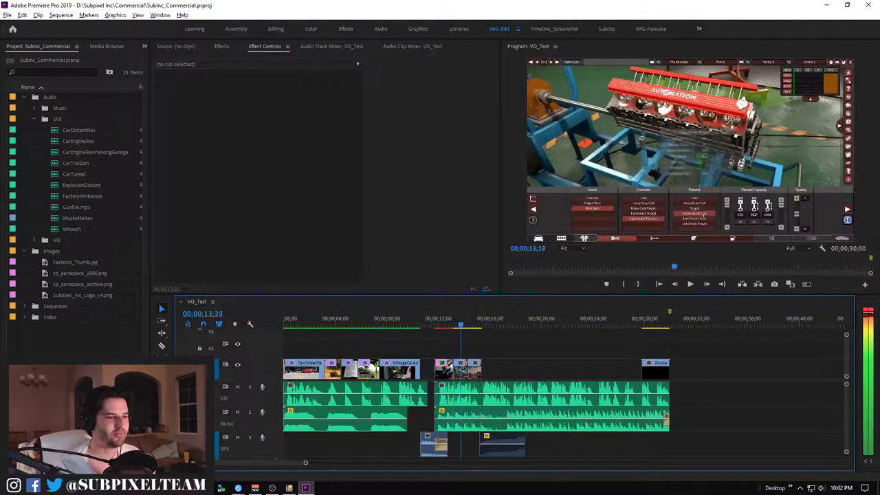
key("space")
key("Down")
key("space")
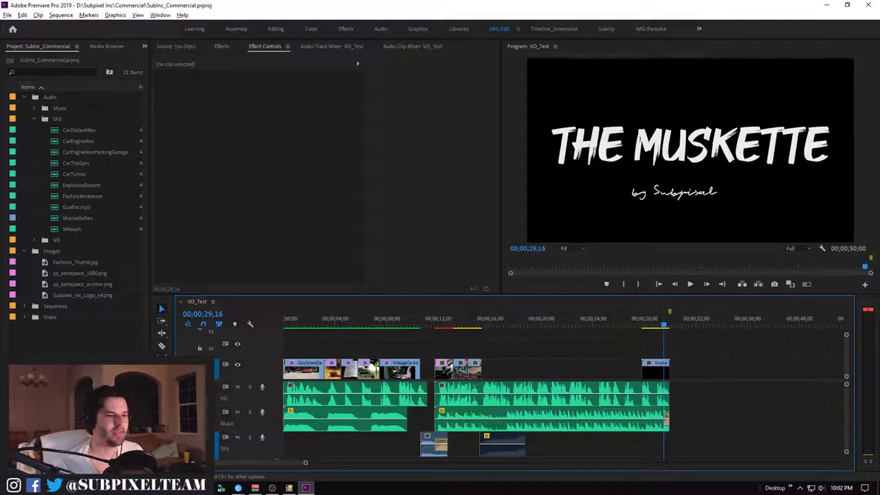
key("l")
key("l")
key("l")
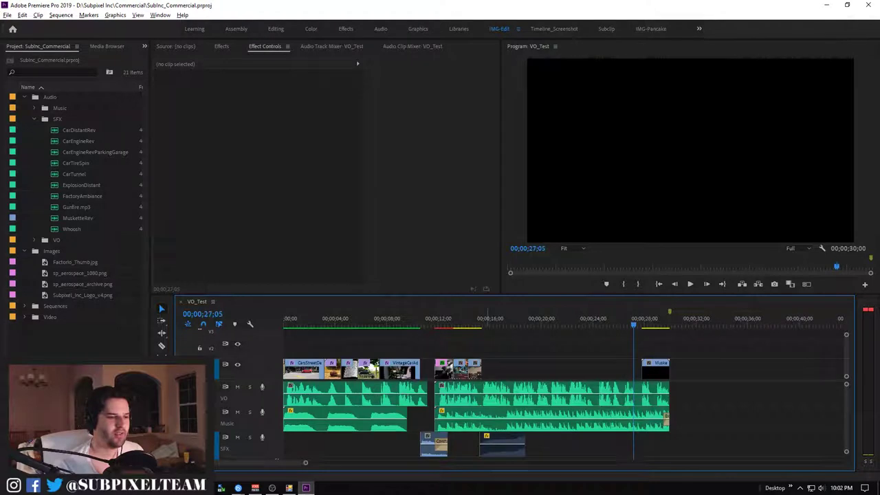
Return to the team shot near 12 seconds and play from 15;03 to 17;21
left_click(436, 323)
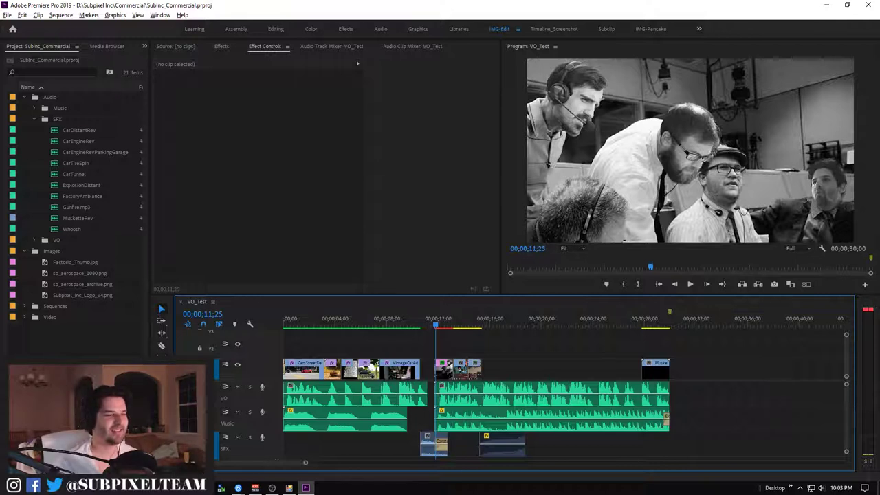
key("Down")
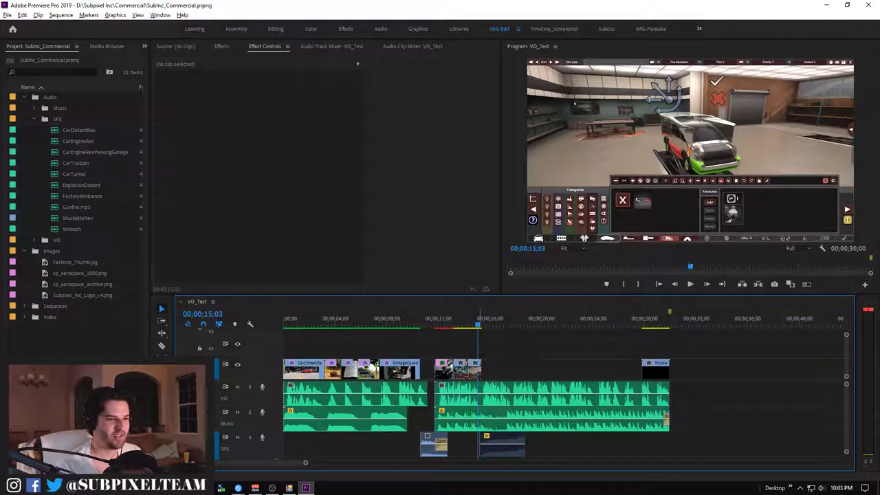
key("space")
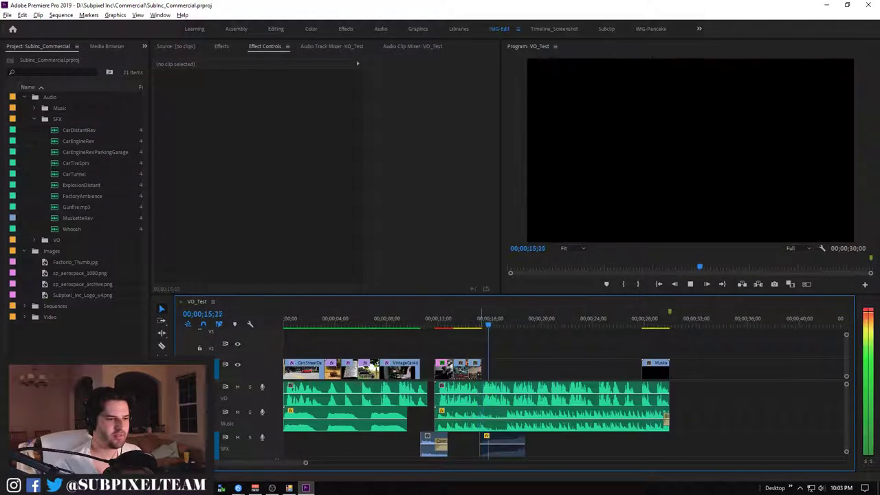
key("space")
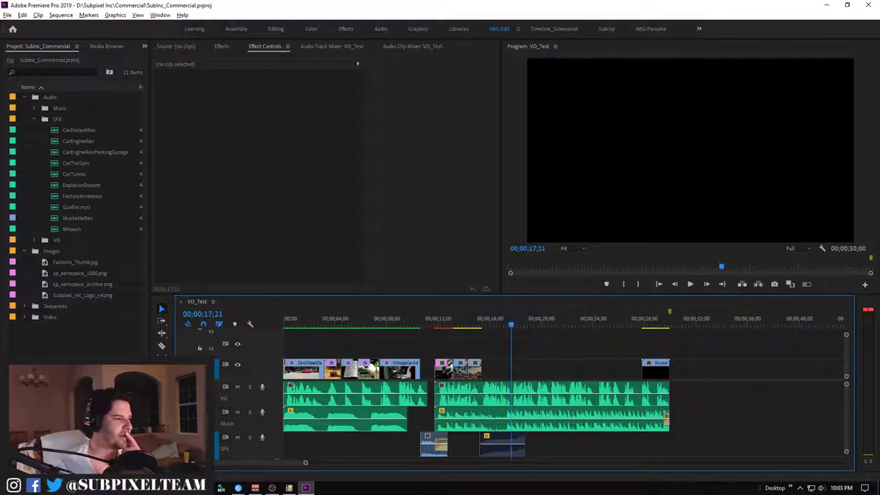
Expand the Video folder, collapse PublicDomain, and preview the gameplay footage
left_click(25, 317)
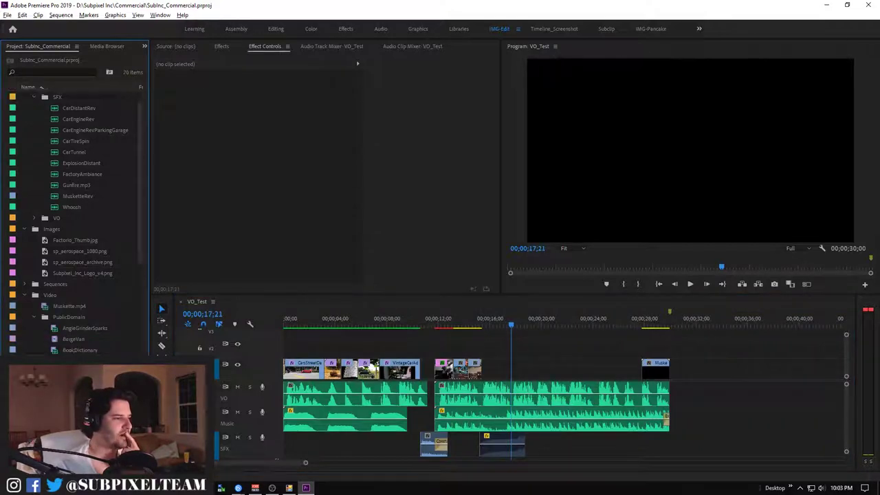
scroll(76, 220, "down", 4)
left_click(35, 218)
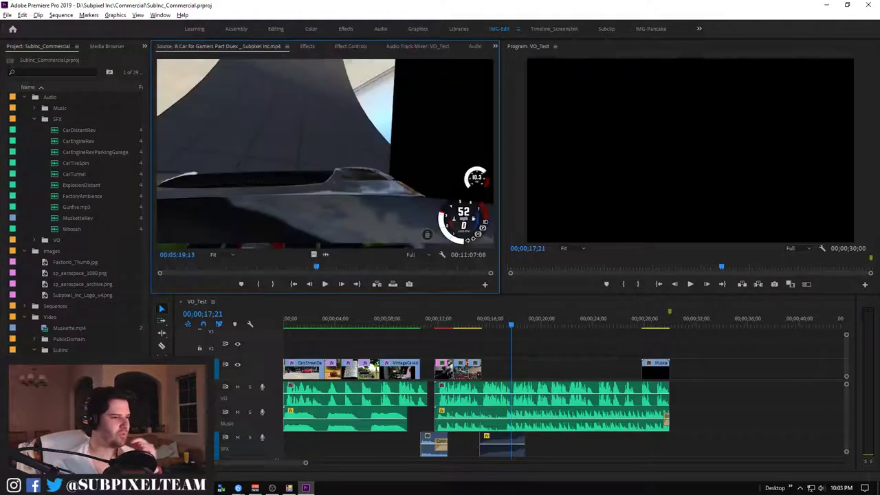
key("l")
key("l")
key("l")
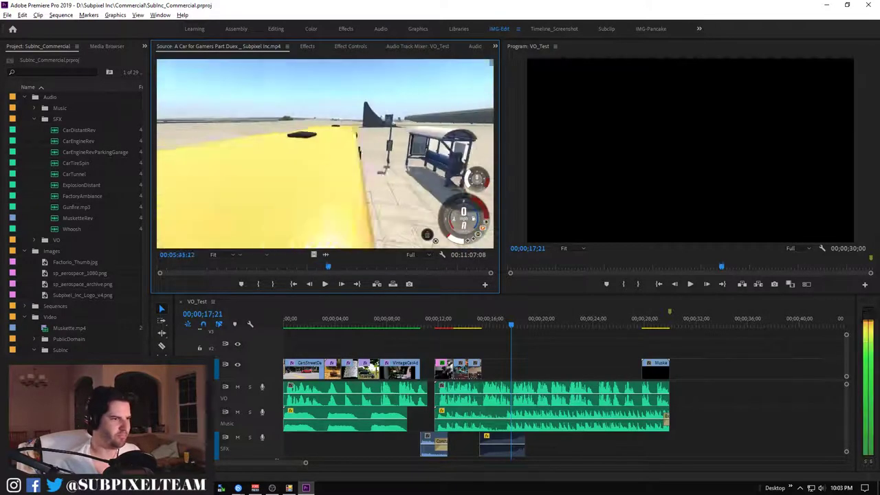
key("space")
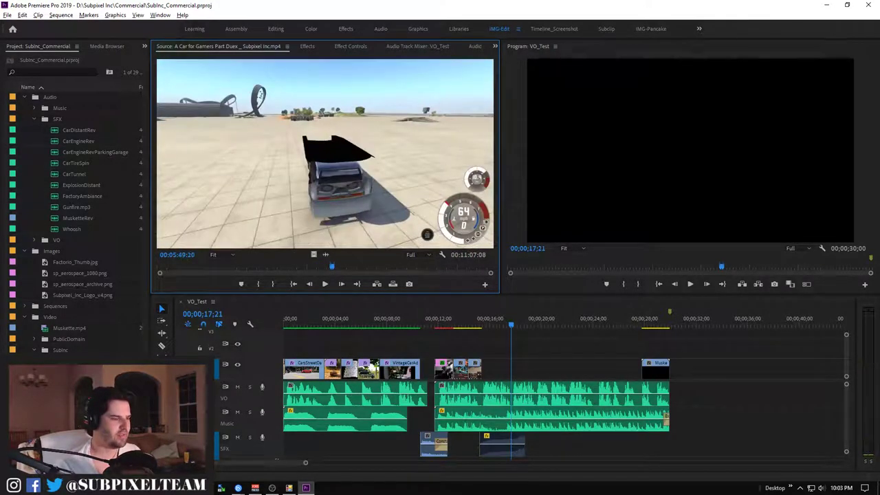
key("space")
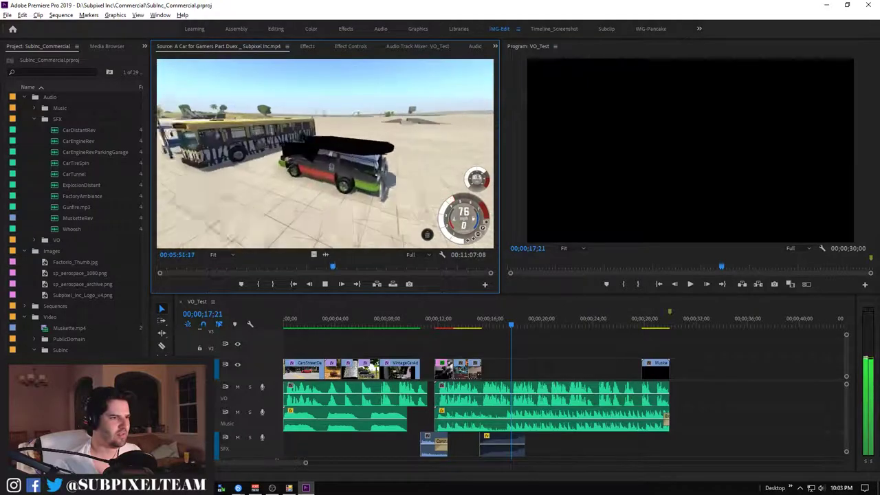
key("space")
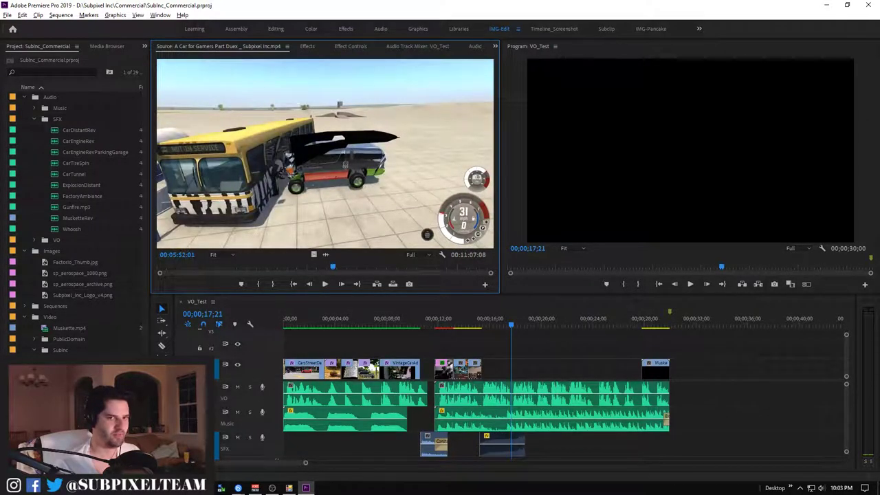
Shuttle the gameplay clip to the truck shot and enlarge the source view
key("l")
key("l")
key("l")
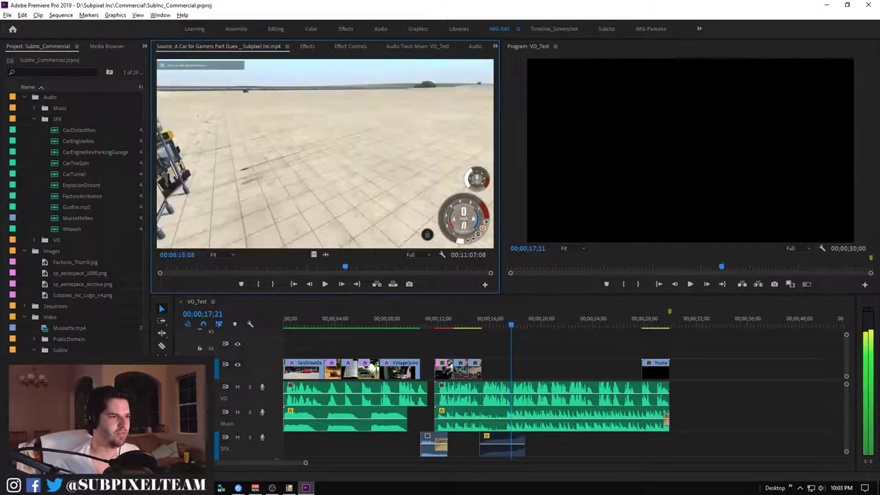
key("j")
key("j")
key("j")
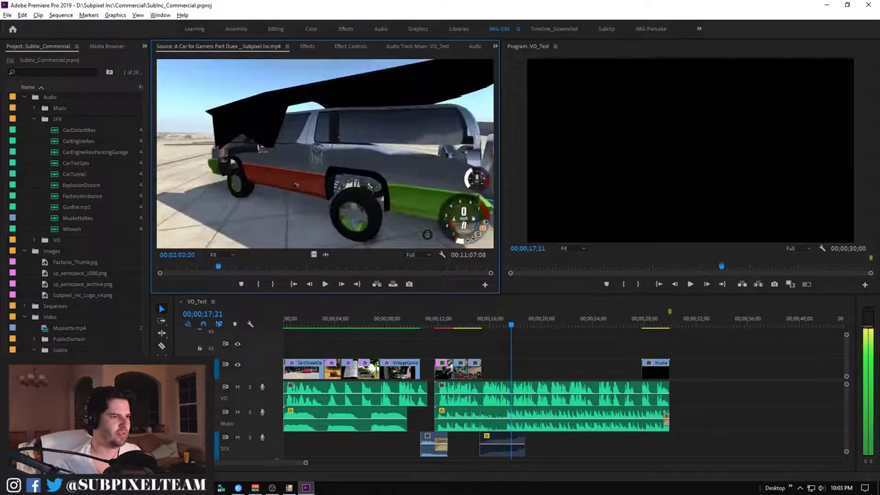
key("j")
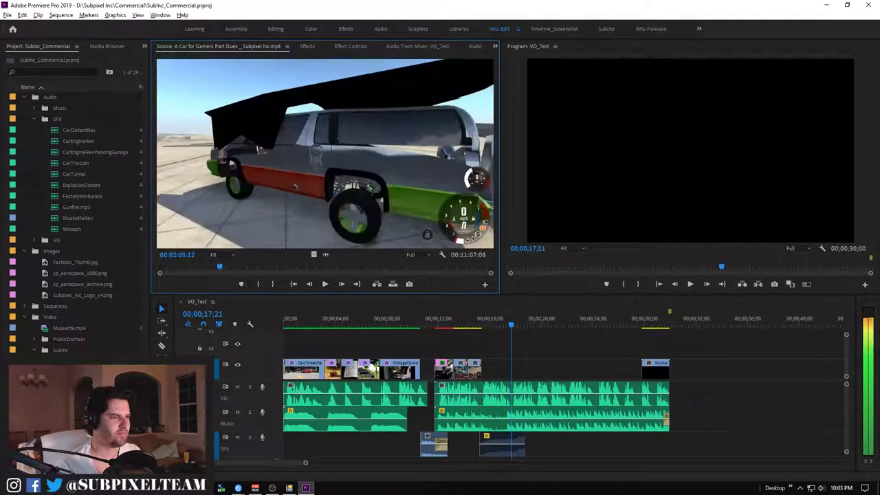
key("l")
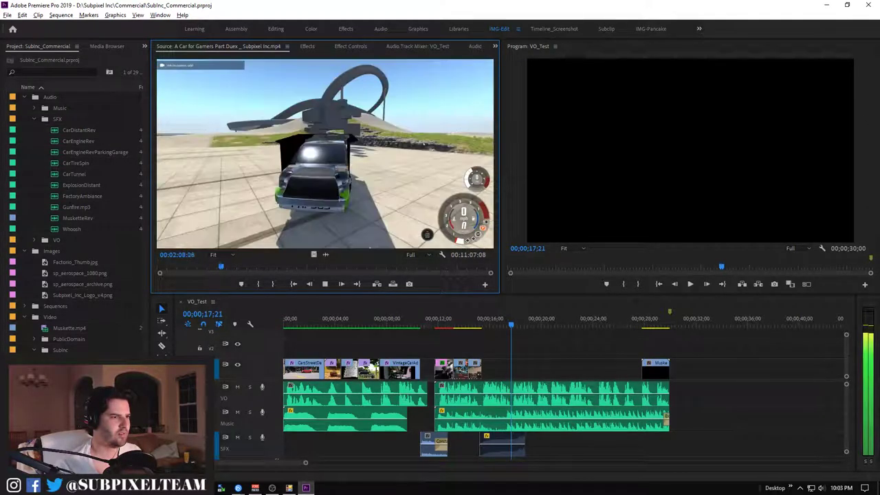
key("k")
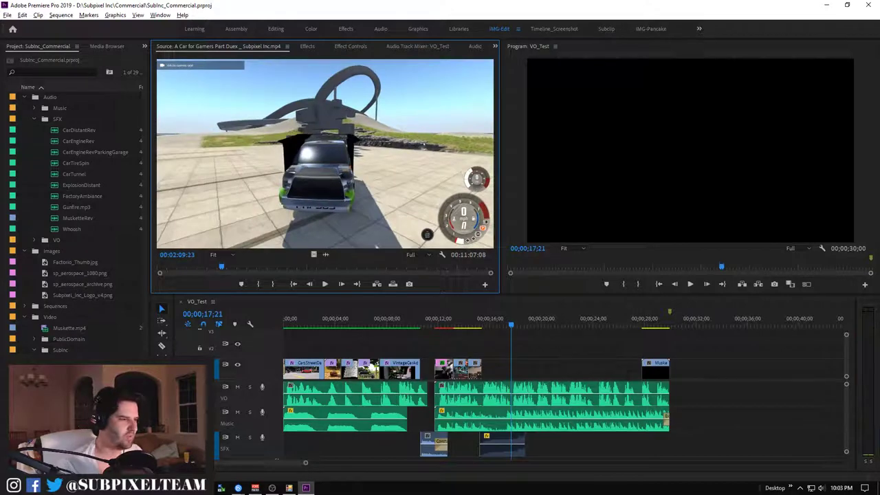
key("grave")
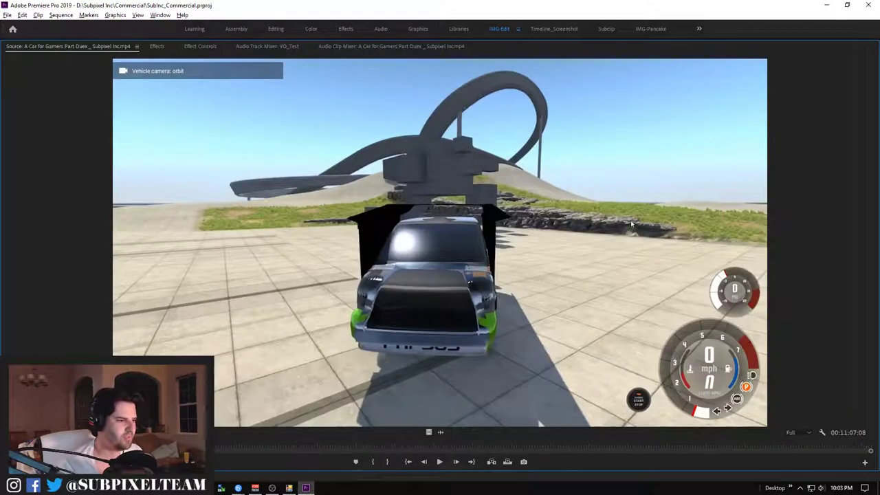
Mark a 24-frame truck shot with In and Out points, then restore the normal layout
key("Right")
key("Right")
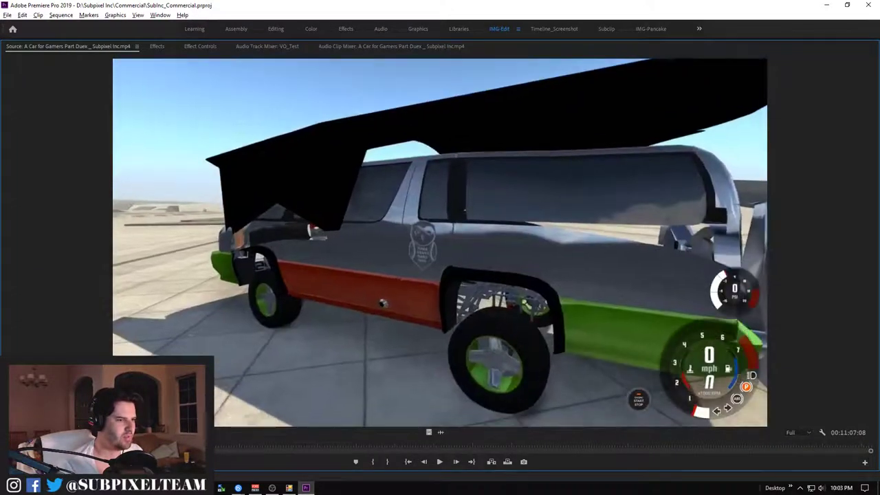
key("Right")
key("Right")
key("Right")
key("Right")
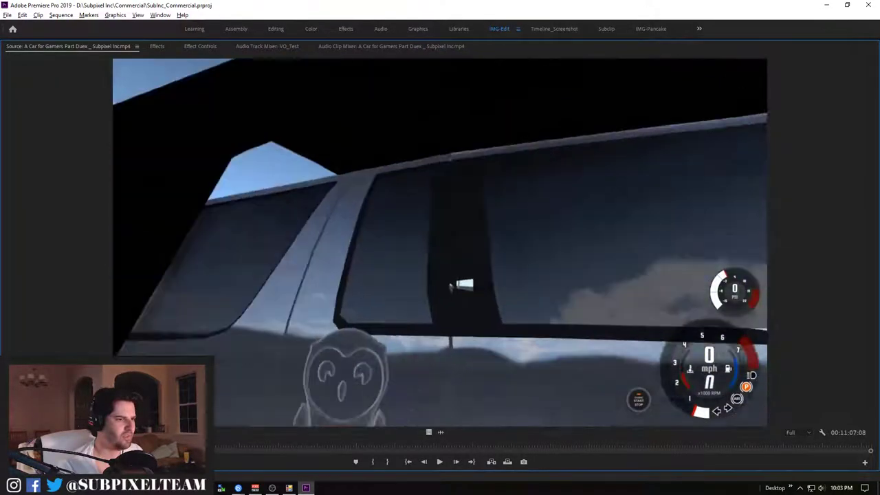
key("Right")
key("Right")
key("Right")
key("Right")
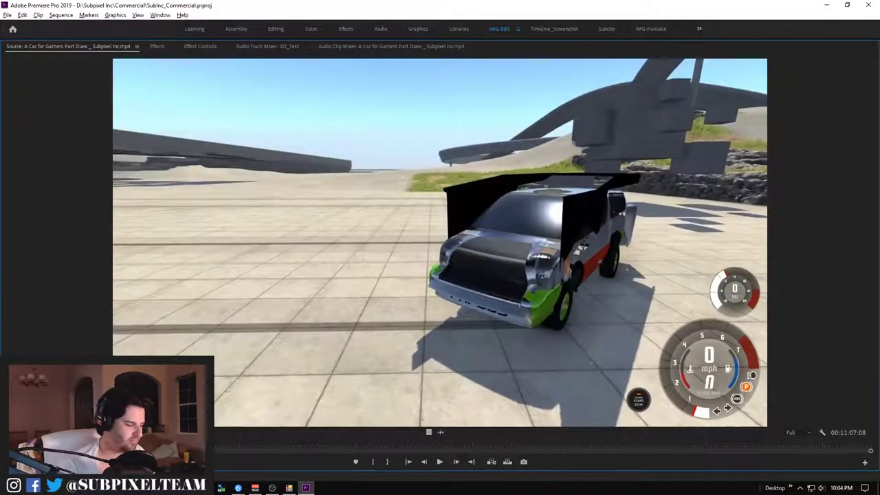
key("i")
key("space")
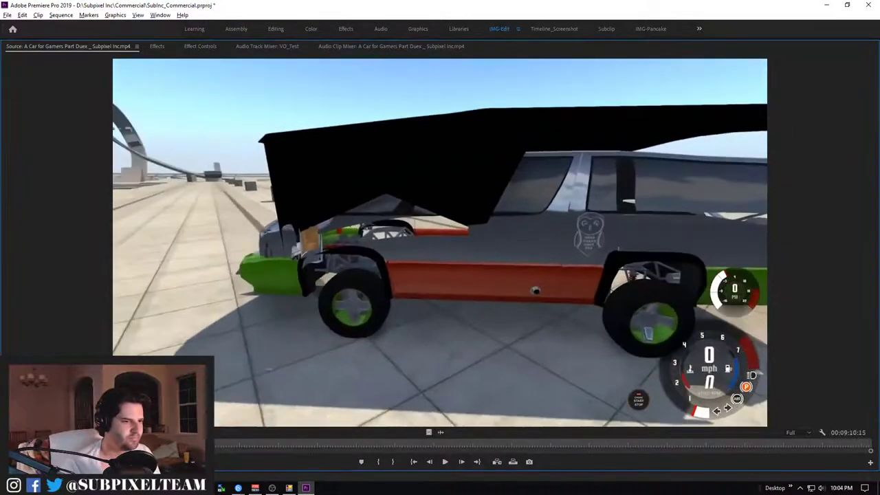
key("o")
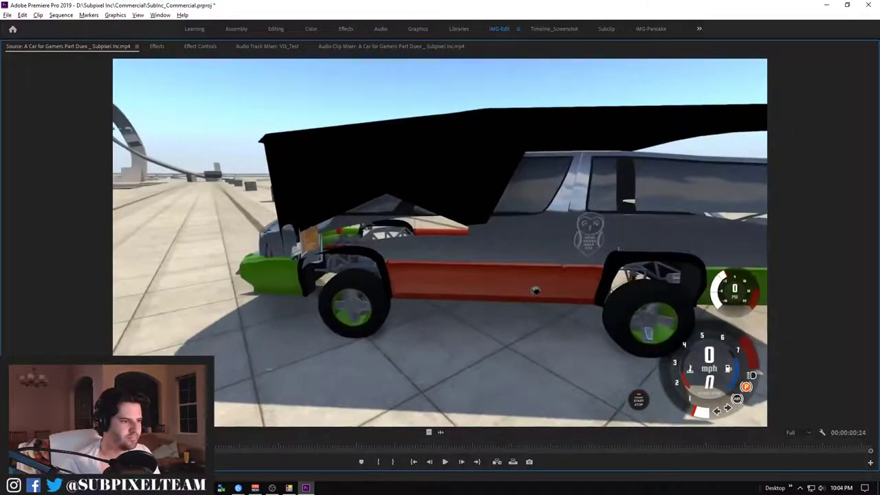
key("grave")
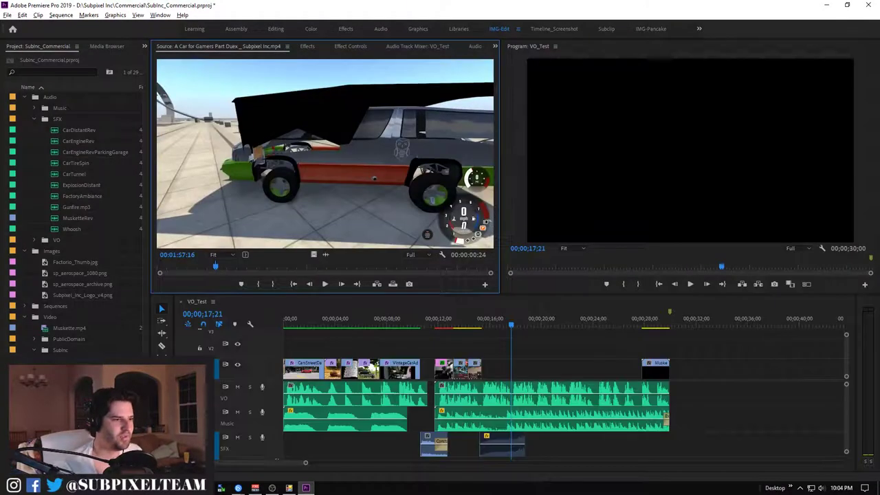
Extend the second video clip's end and replay the sequence from 14;28
left_click_drag(481, 369, 490, 369)
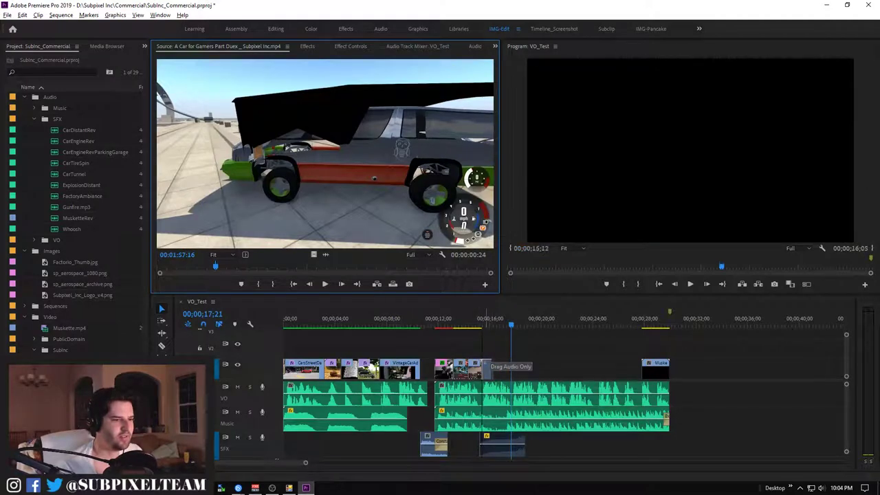
left_click(475, 319)
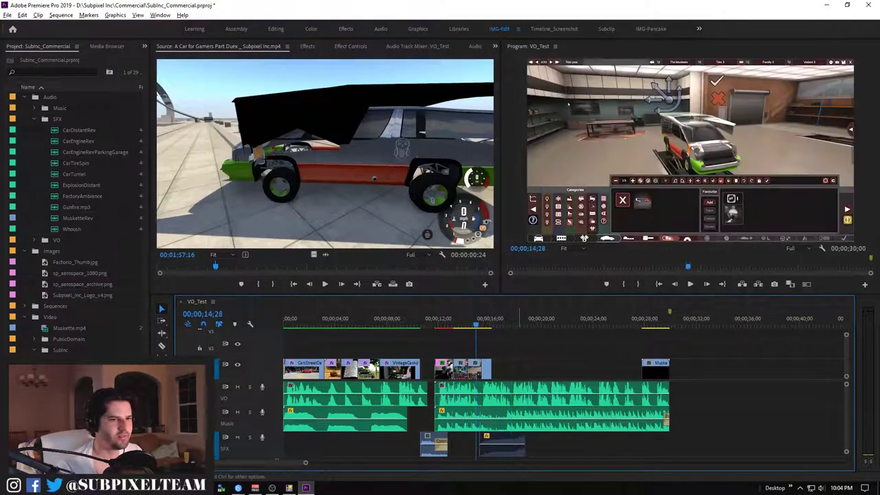
key("space")
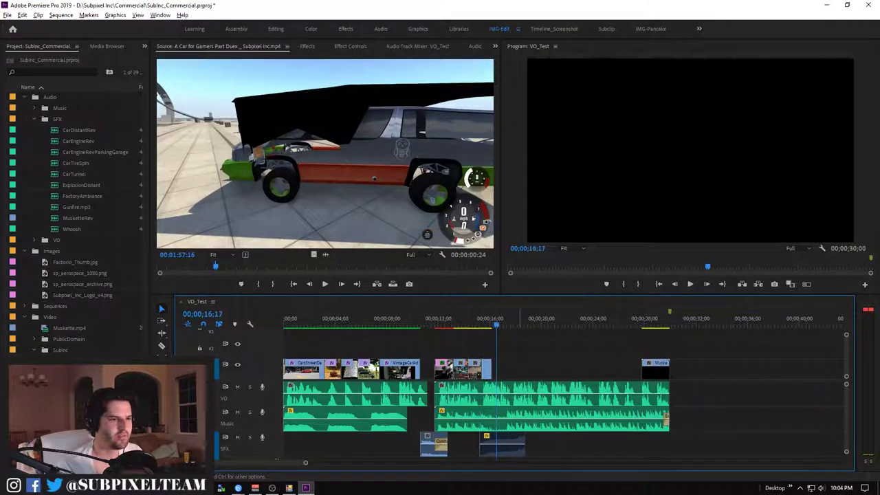
key("space")
key("space")
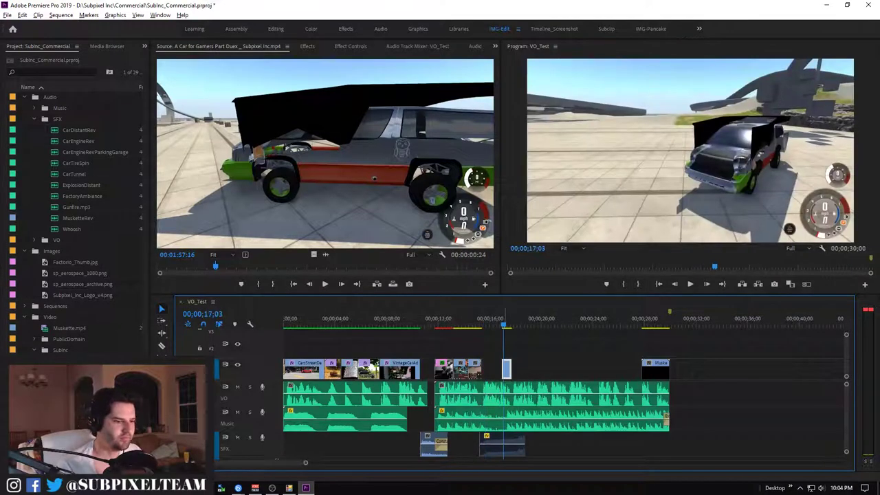
key("equal")
key("equal")
key("equal")
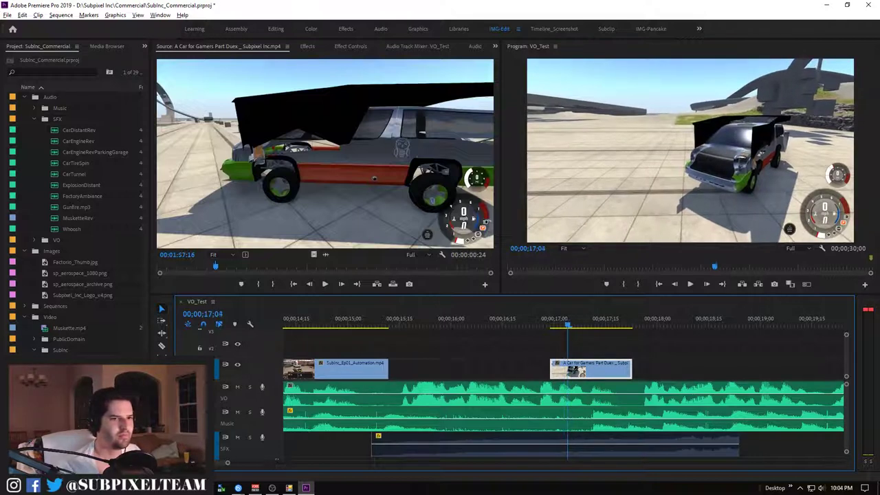
Ripple-trim the car clip's start to close the gap after the Automation clip, and save
key("Right")
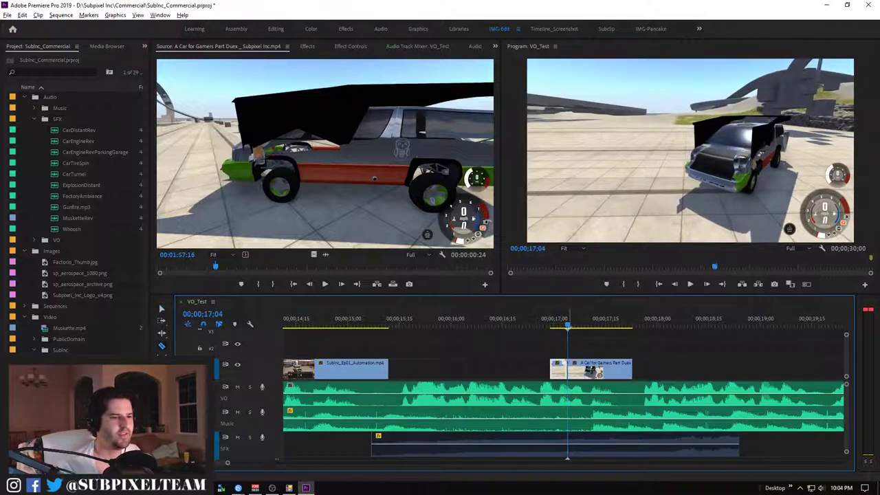
mouse_move(551, 369)
left_mouse_down()
mouse_move(568, 371)
mouse_move(420, 369)
left_mouse_up()
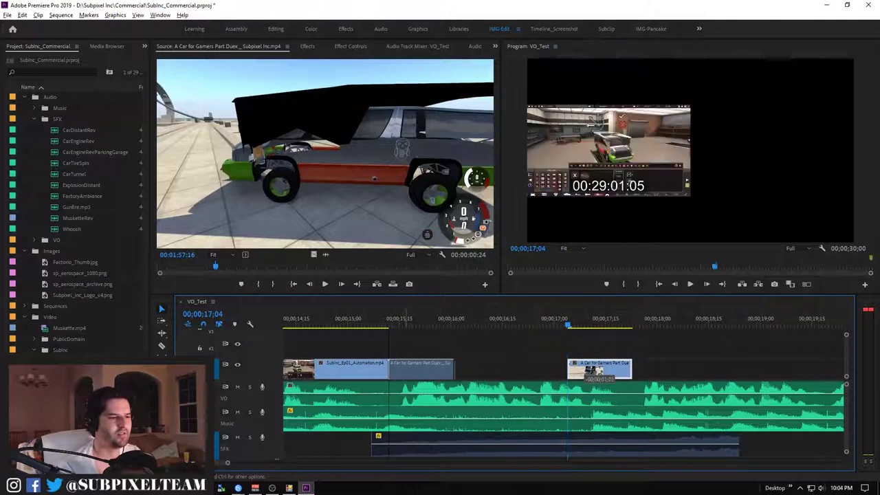
key("space")
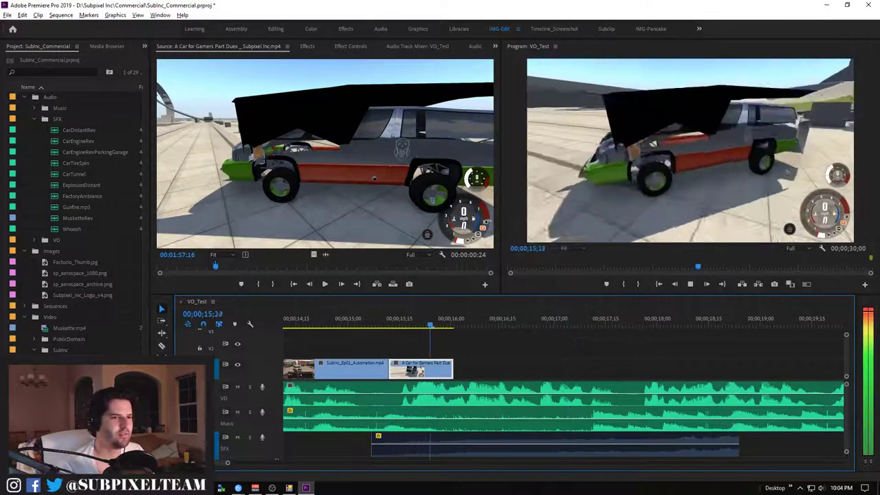
key("space")
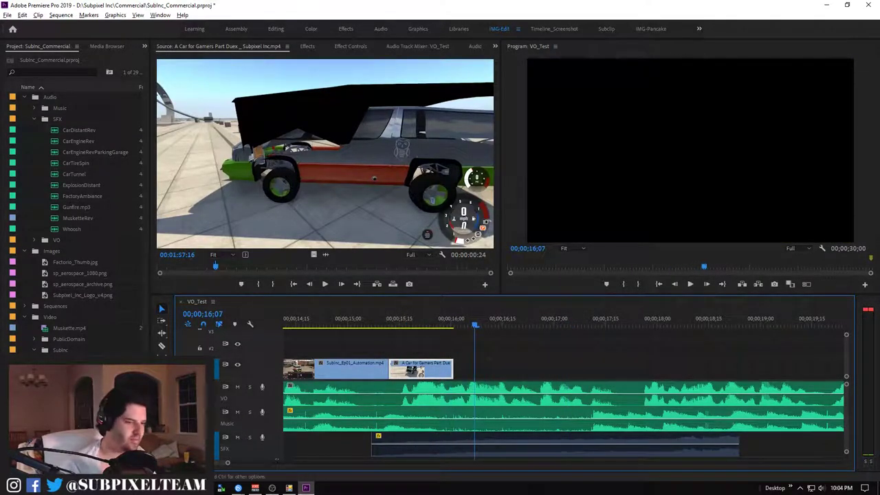
key("ctrl+s")
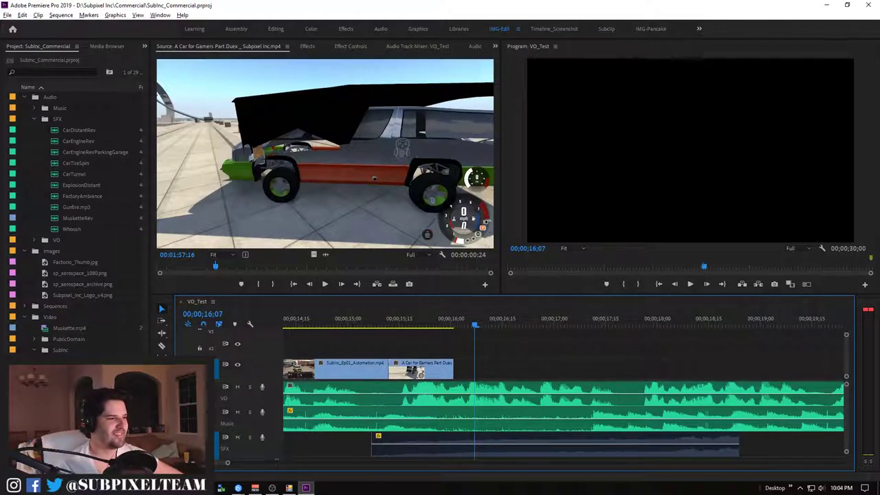
Maximize the Source monitor so the gameplay clip fills the workspace
key("grave")
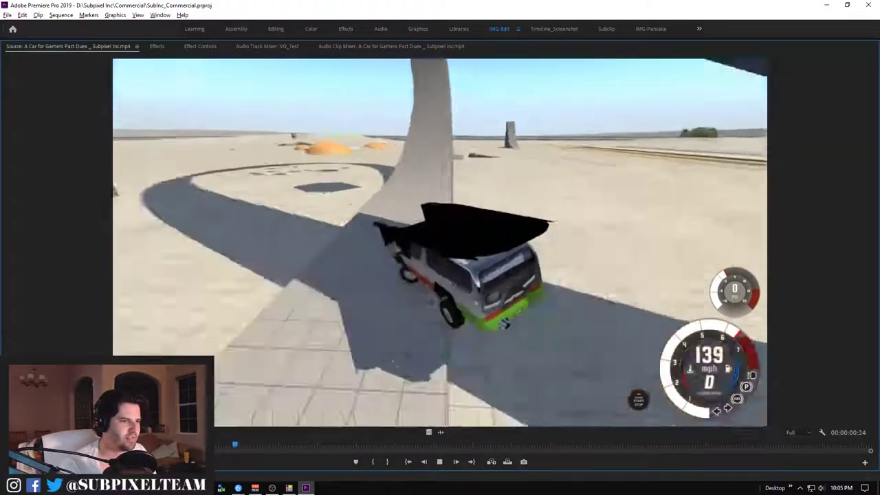
key("space")
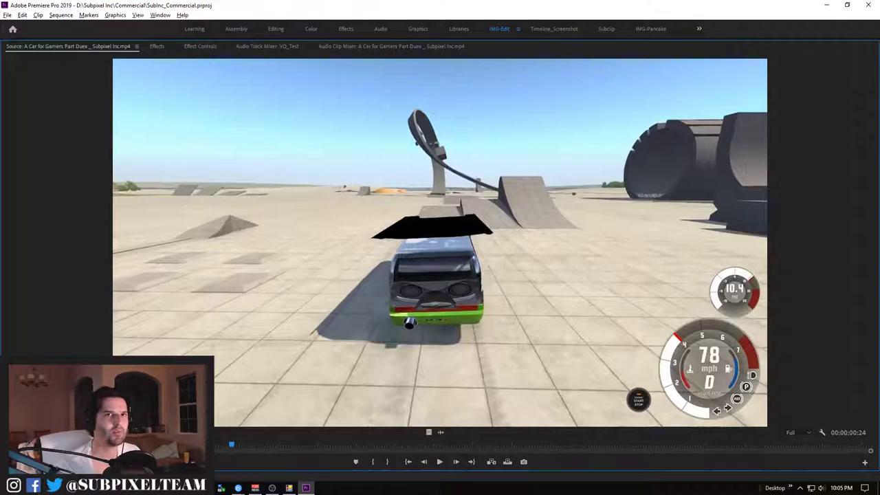
key("space")
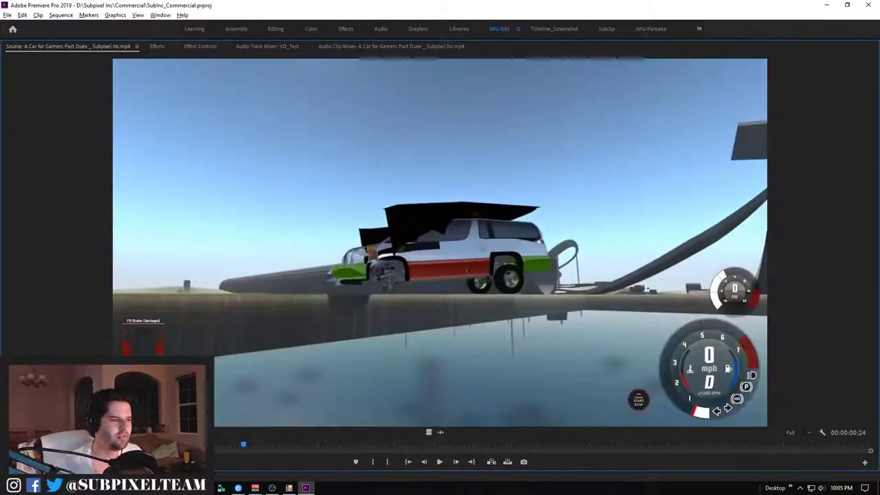
Check the source view's shortcut menu, then look through the Edit and File menus
right_click(400, 163)
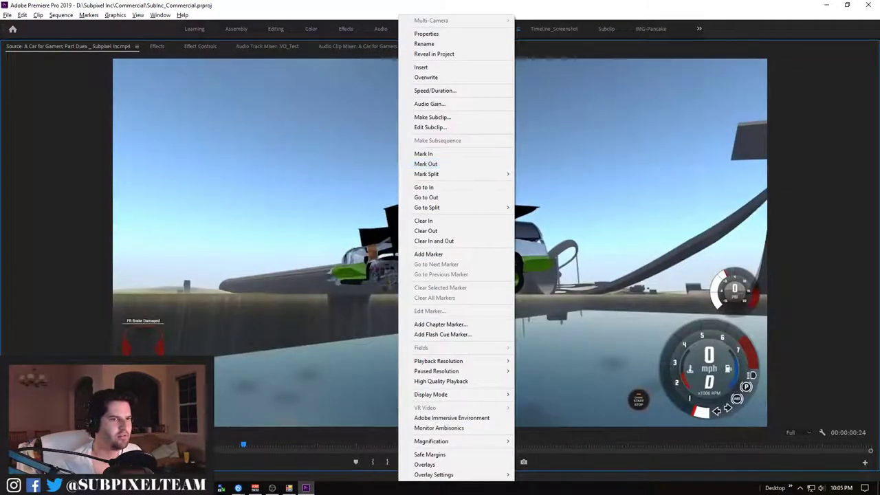
key("Escape")
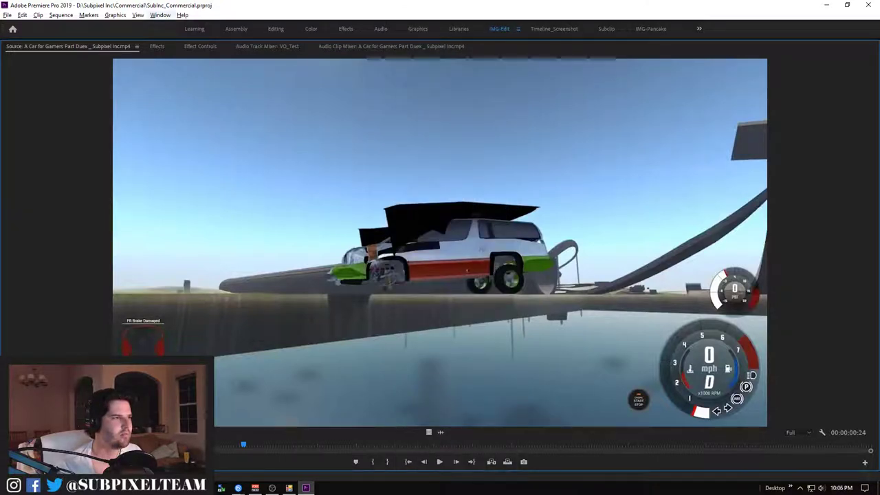
left_click(137, 15)
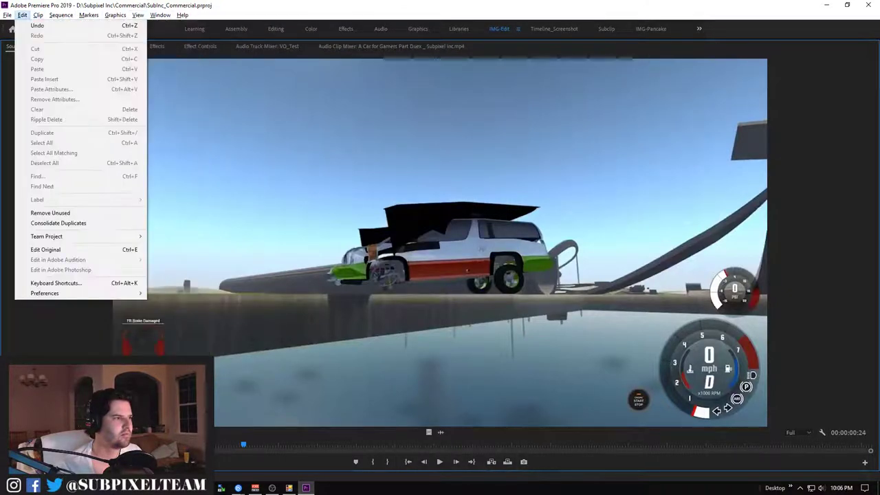
left_click(22, 15)
left_click(7, 14)
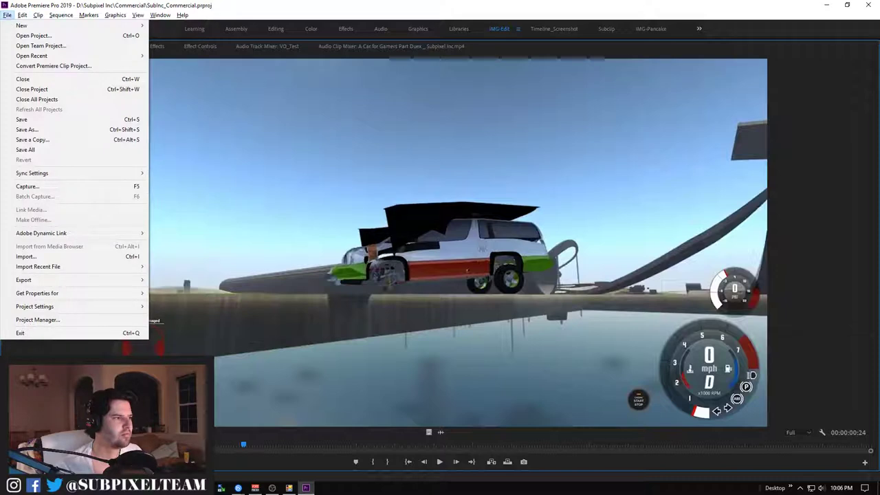
Keep browsing the File and Clip menus, then dismiss the open menu
left_click(7, 14)
left_click(7, 15)
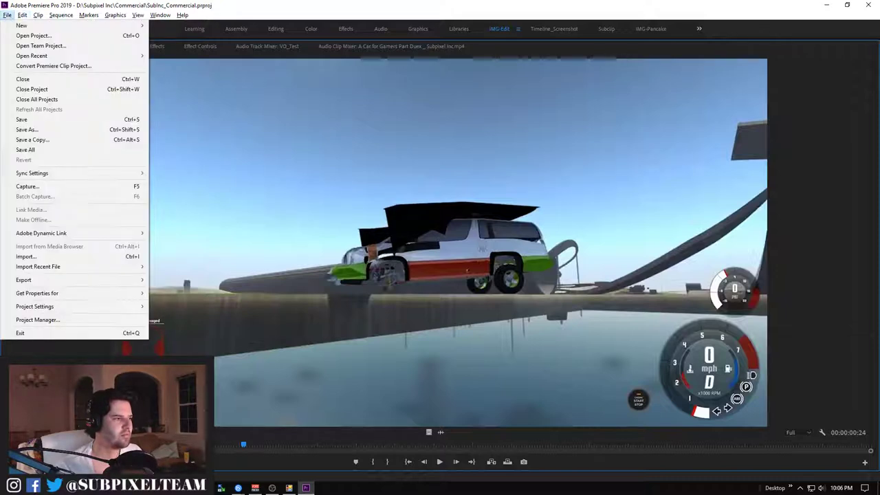
left_click(7, 14)
left_click(7, 14)
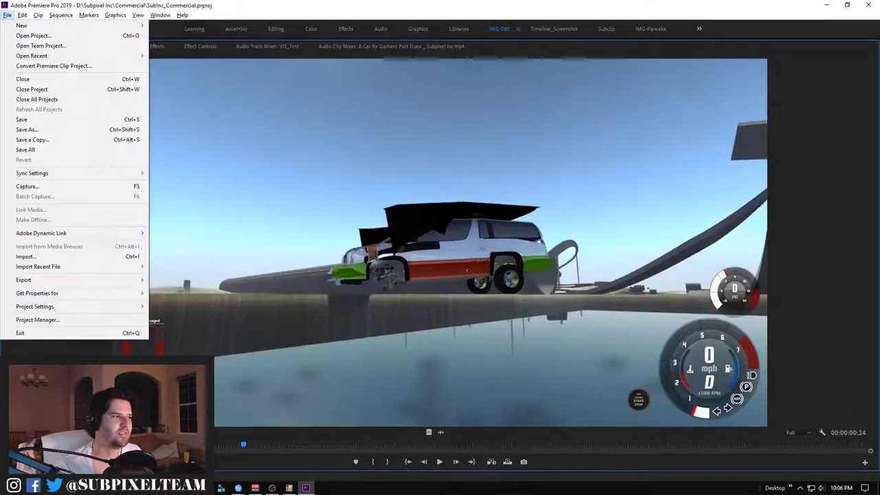
left_click(38, 14)
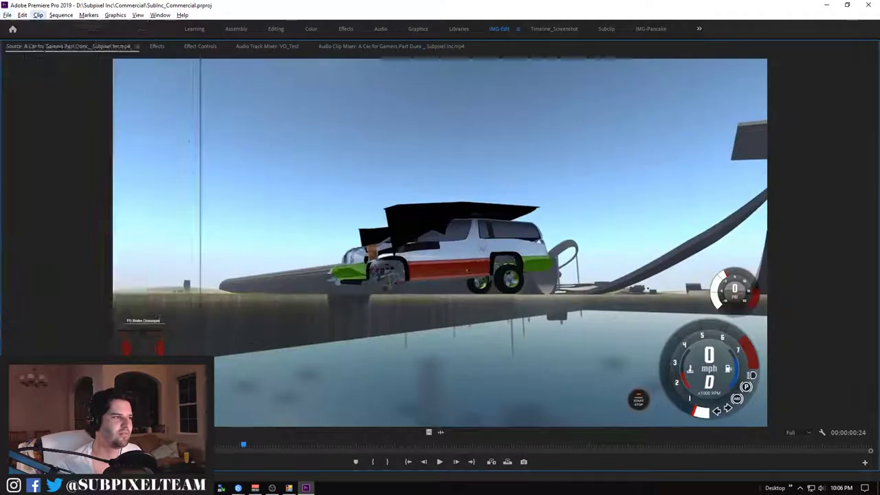
left_click(6, 14)
left_click(7, 14)
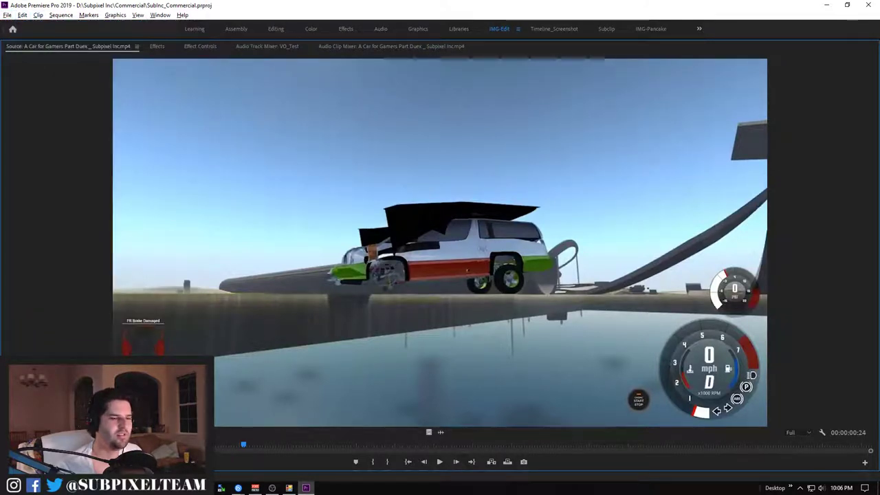
left_click(22, 14)
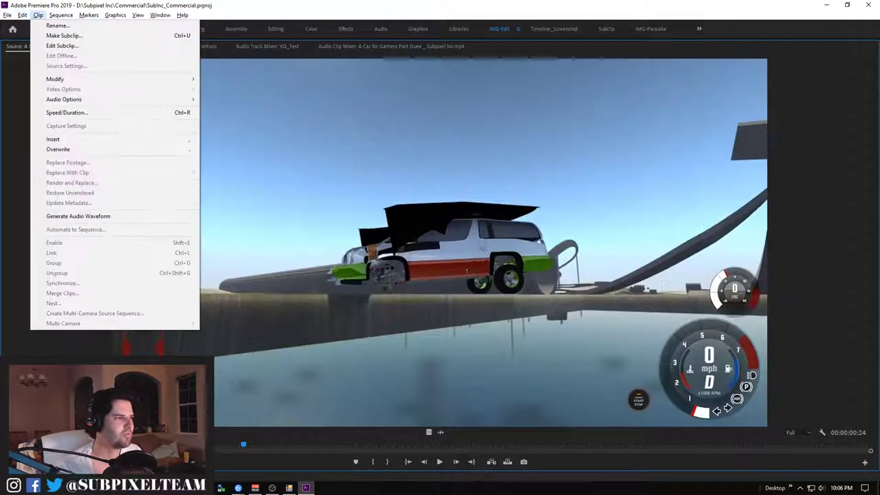
mouse_move(38, 14)
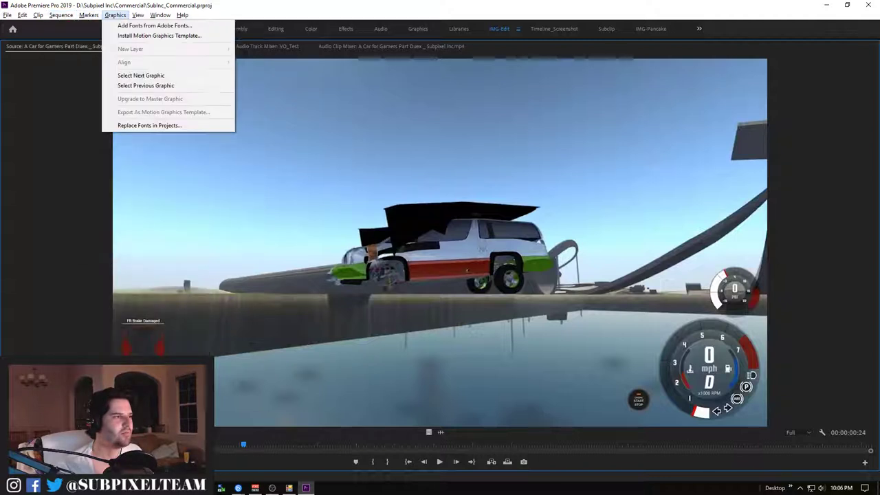
mouse_move(137, 15)
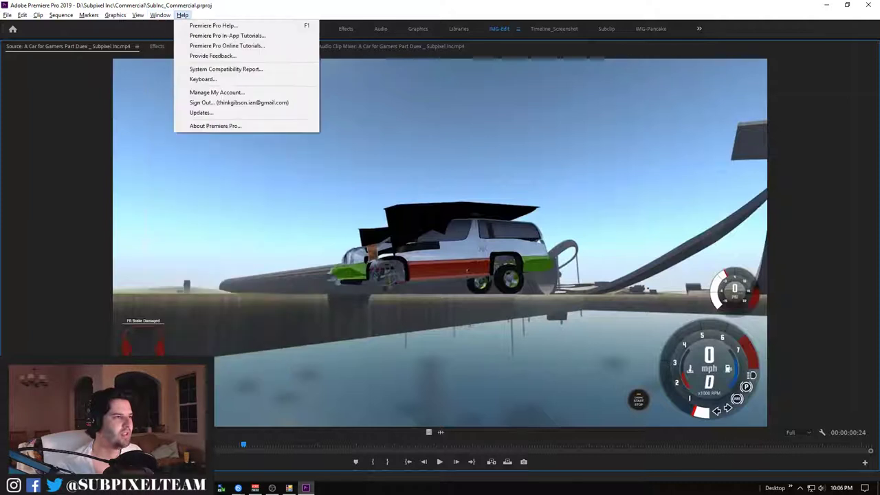
key("Escape")
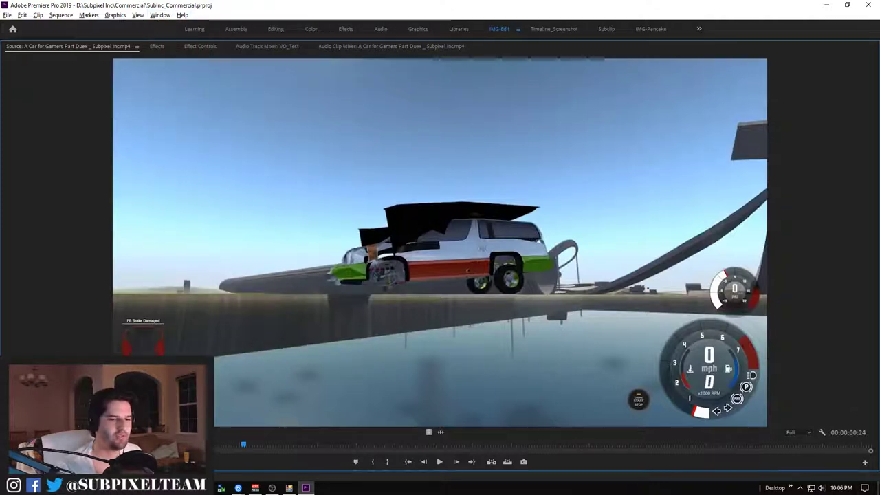
right_click(821, 487)
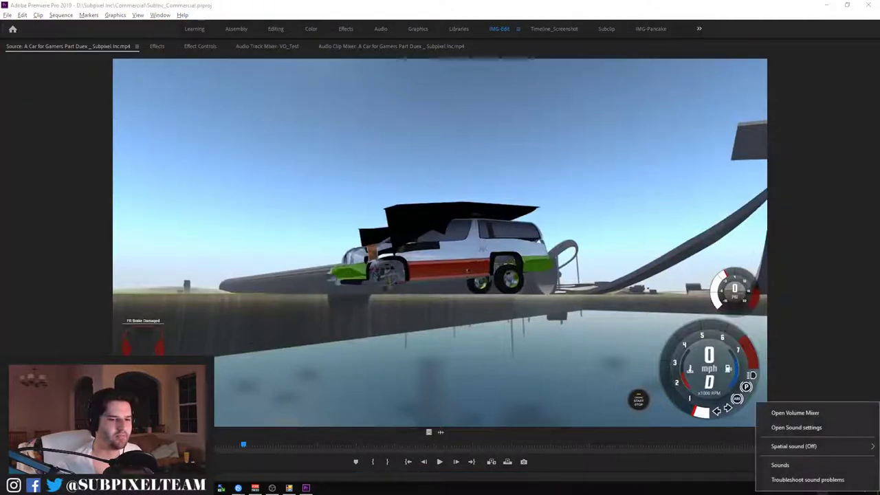
left_click(795, 413)
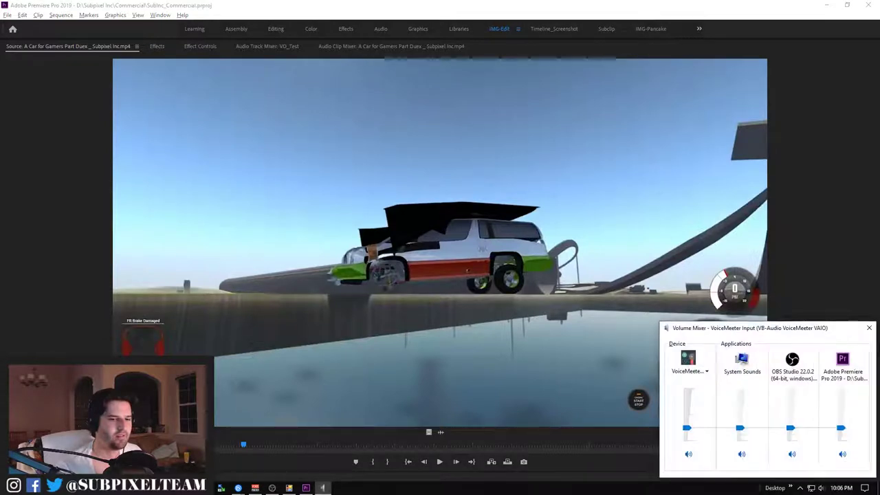
key("Escape")
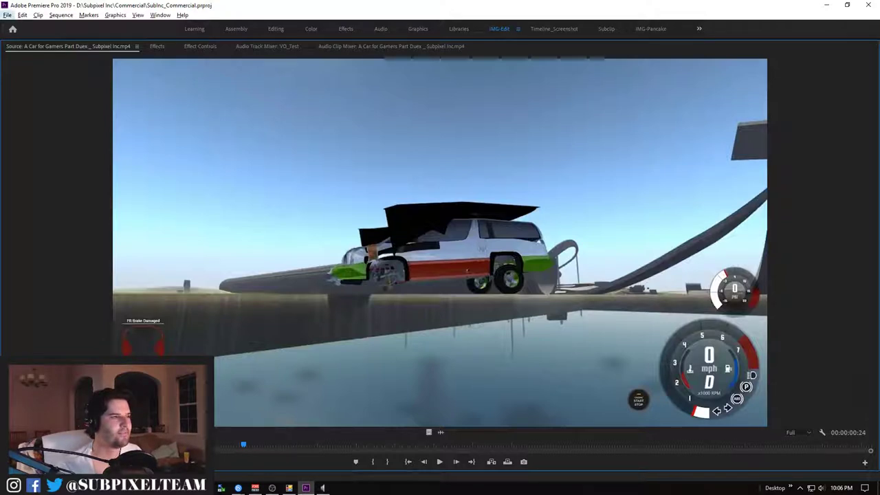
key("alt+f")
Search the menu bar for the Preferences commands
key("Up")
key("Up")
key("Up")
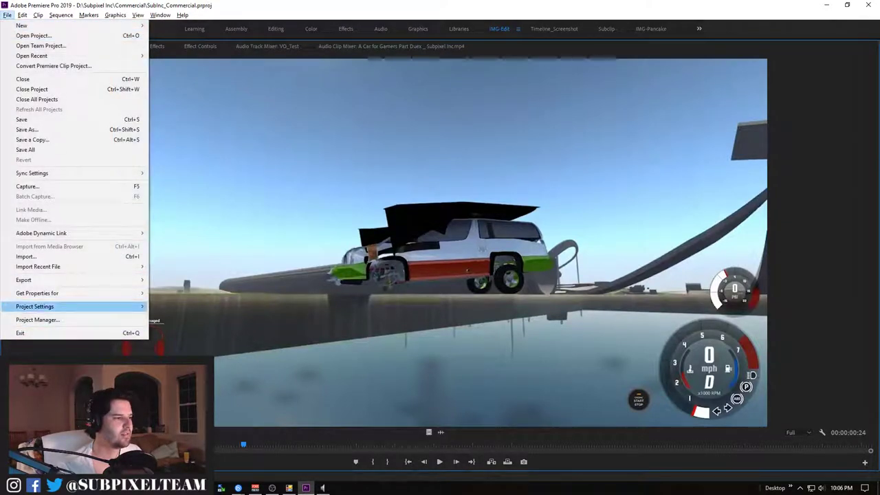
mouse_move(68, 306)
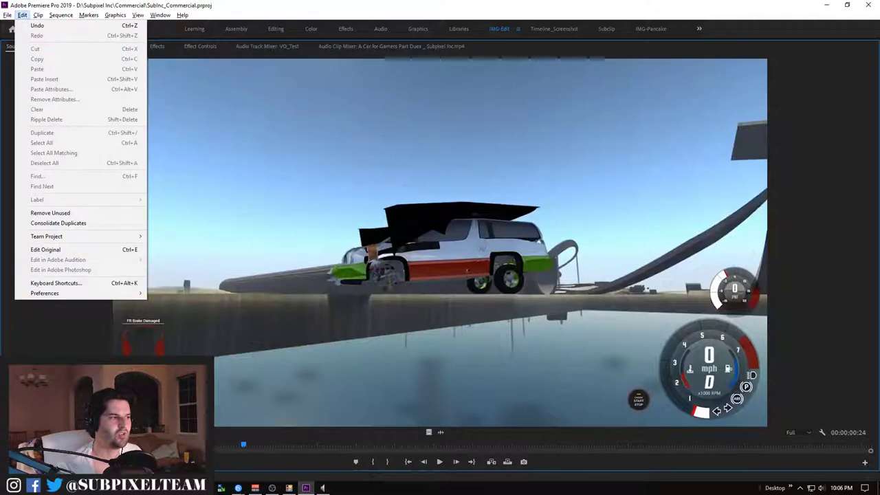
left_click(22, 14)
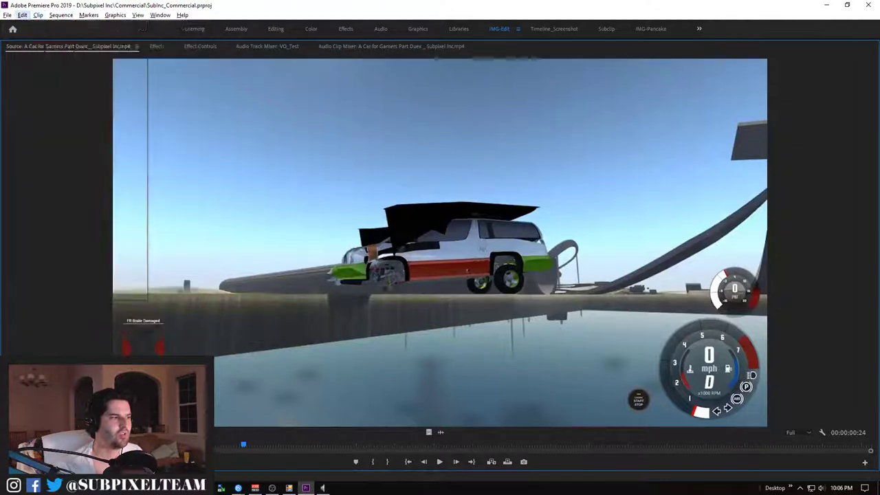
key("alt+f")
key("Escape")
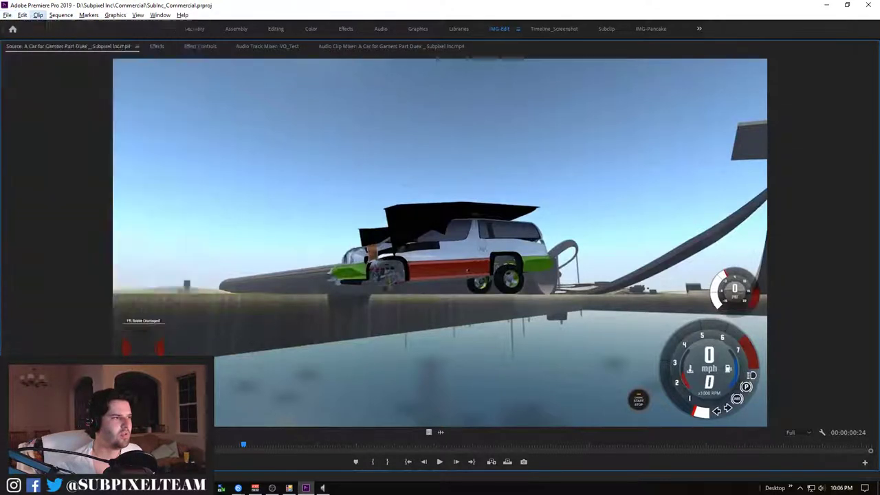
key("Down")
key("Right")
key("Right")
key("Left")
key("Left")
key("Left")
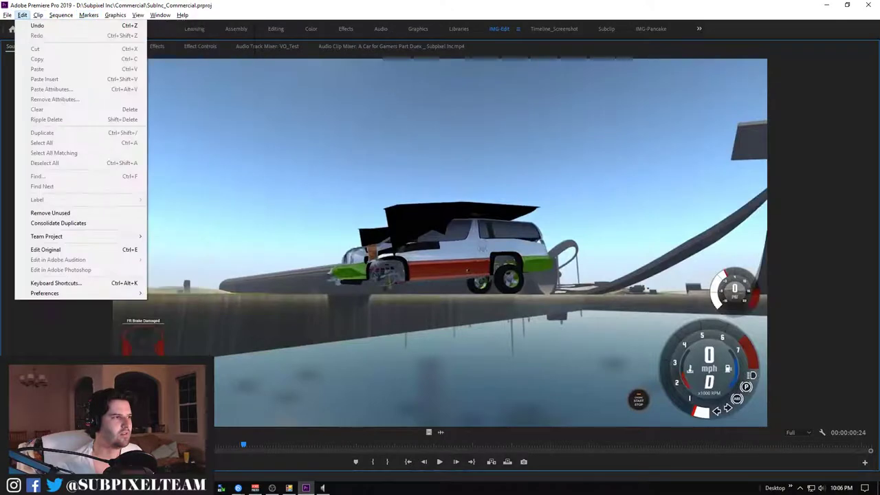
Open Audio preferences, turn off 'Play audio while scrubbing', and confirm with OK
key("Escape")
key("Down")
key("Up")
key("Right")
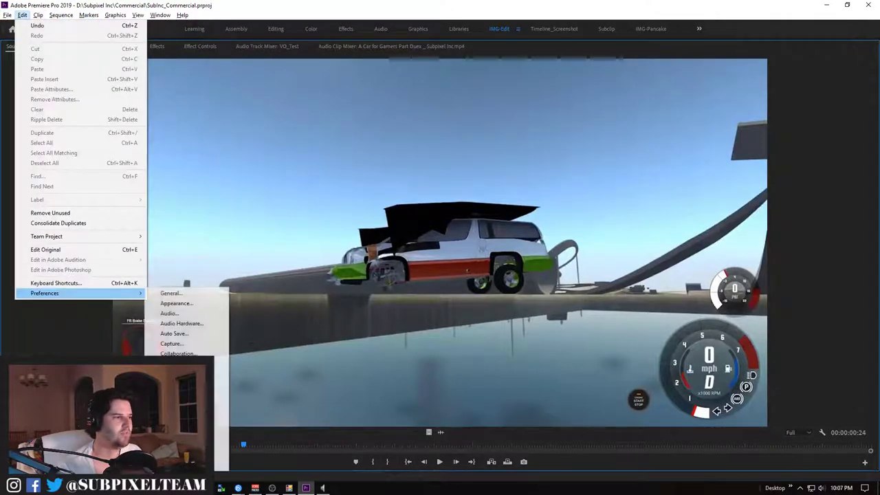
key("Down")
key("Return")
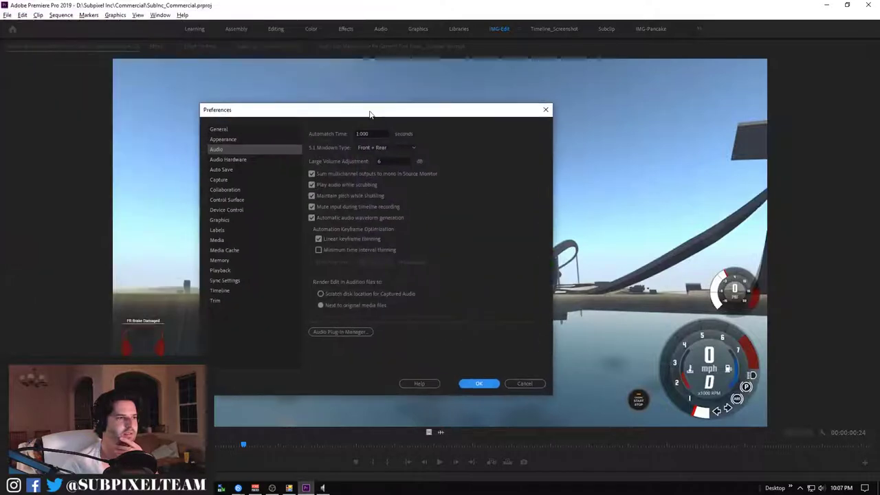
left_click(313, 185)
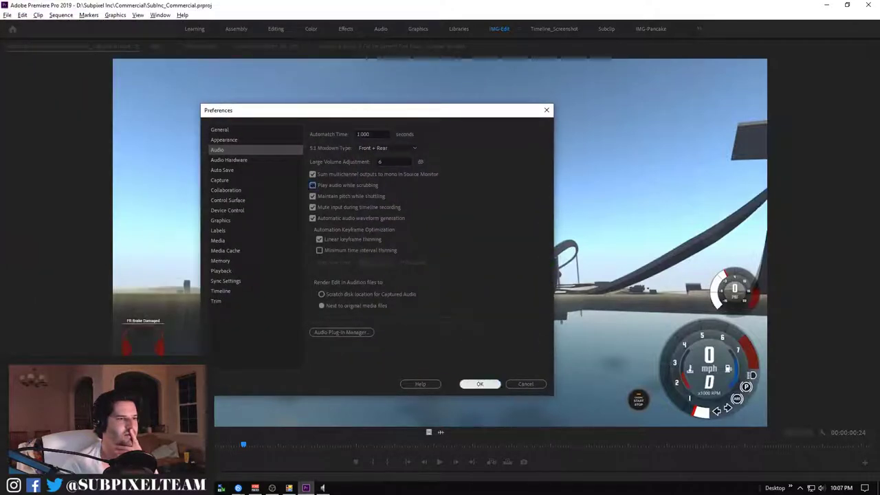
key("Return")
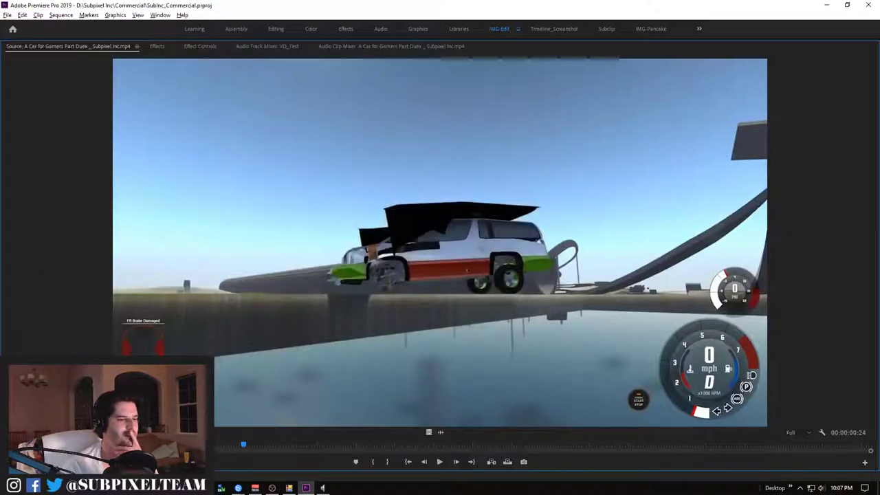
Play through the gameplay source footage until the car slows
key("space")
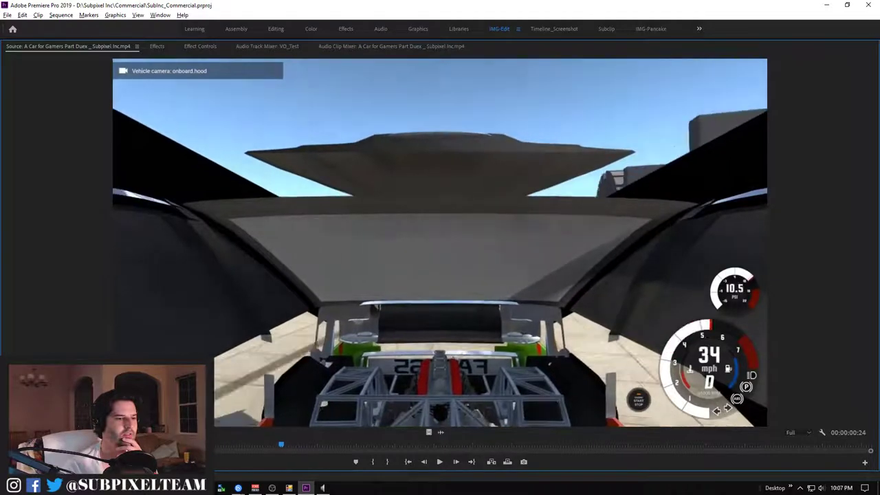
key("space")
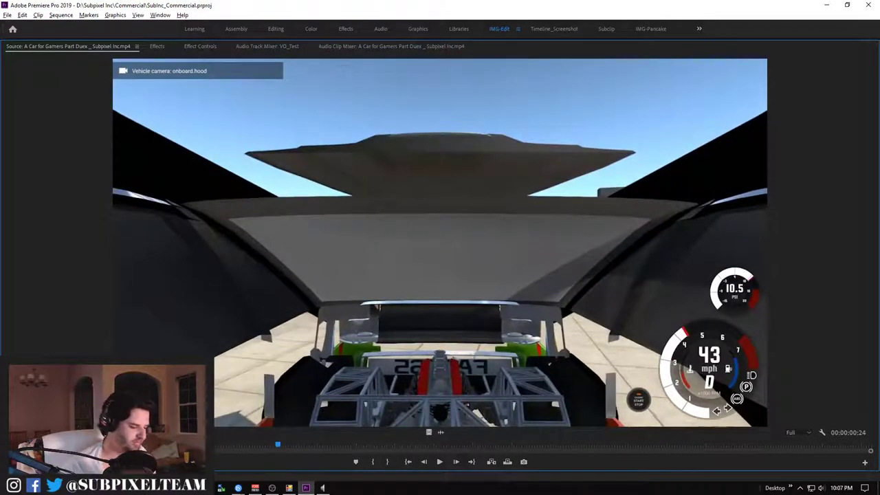
key("space")
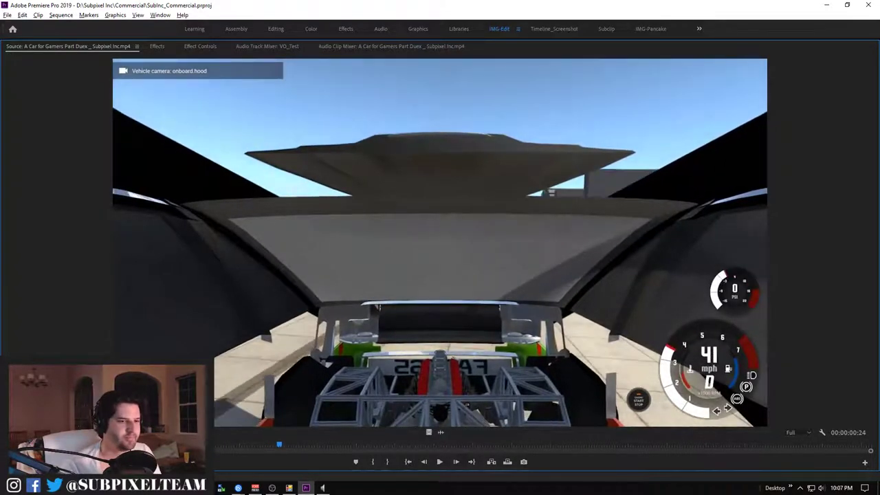
key("space")
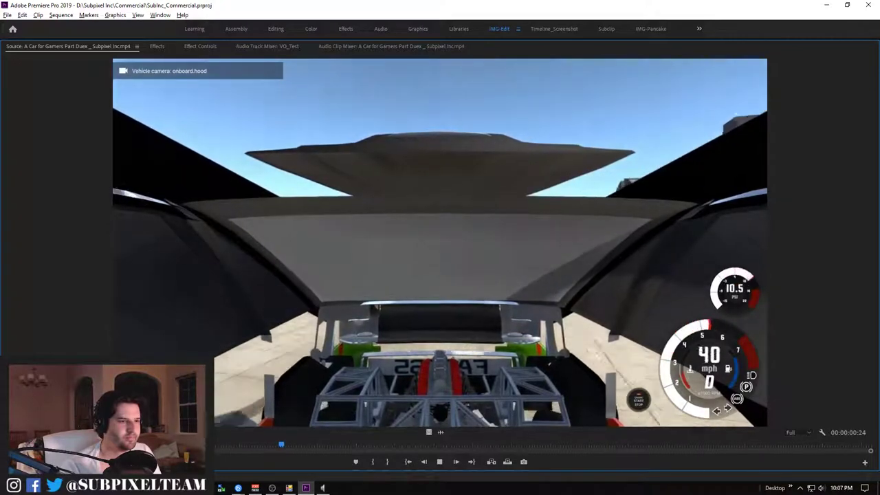
key("space")
key("space")
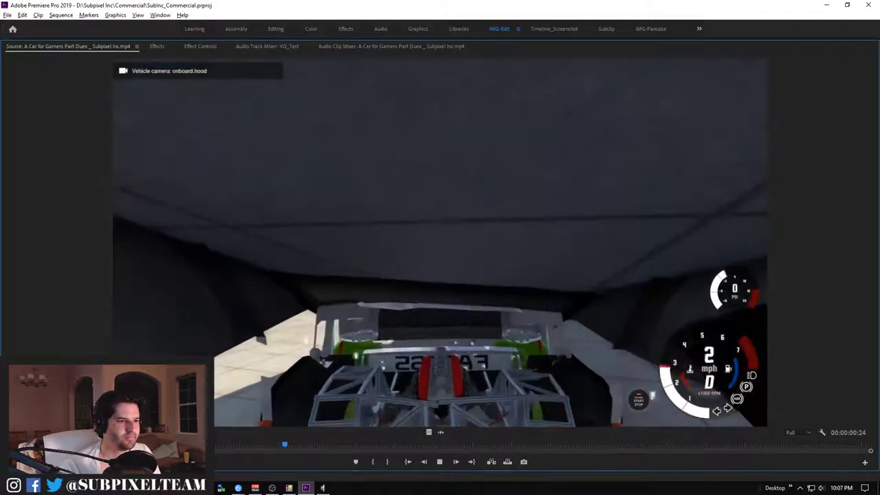
key("space")
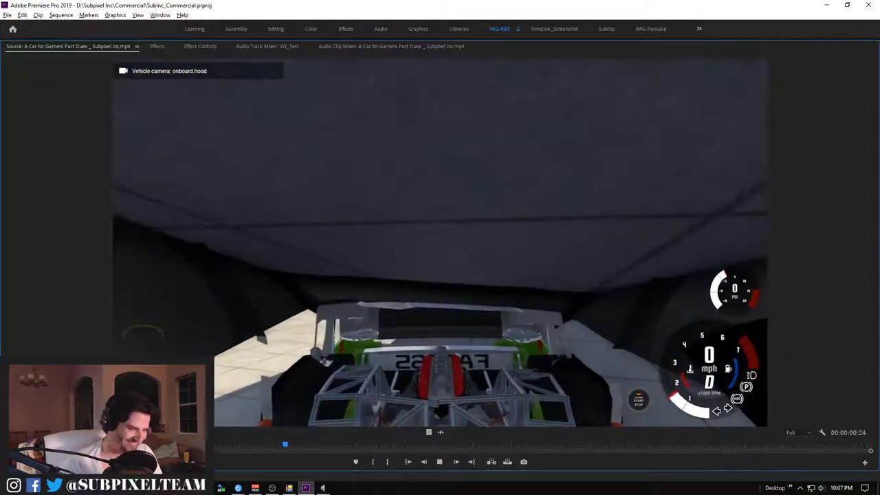
Replay to the onboard hood shot, mark its In point, and restore the full layout
key("space")
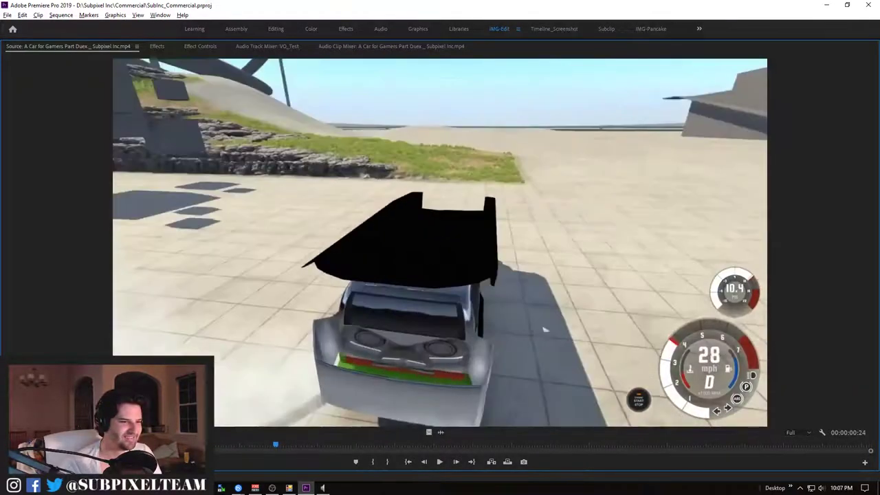
key("space")
key("space")
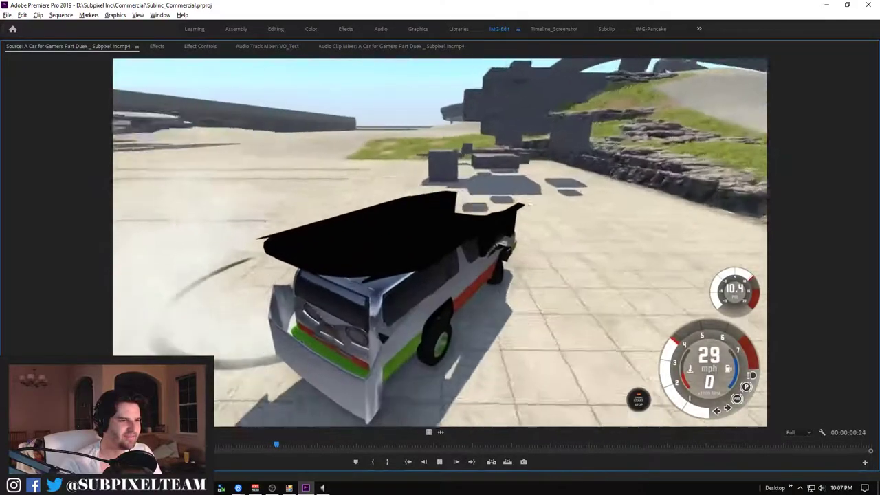
key("space")
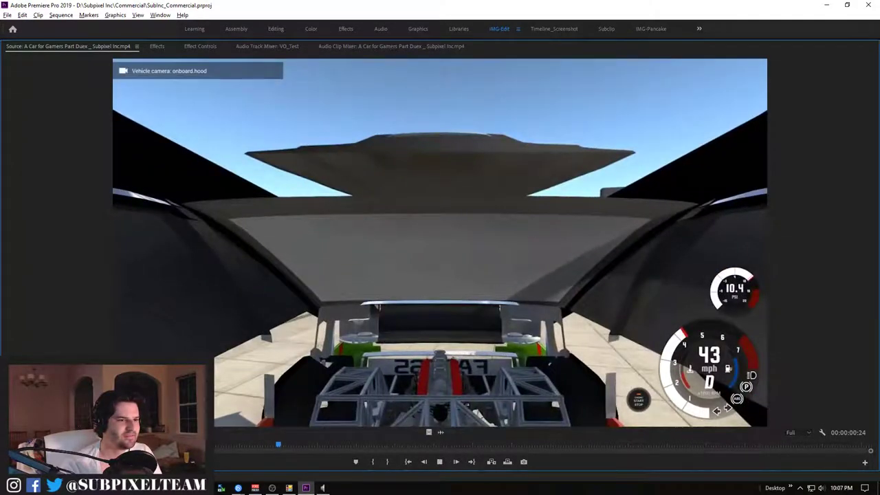
key("space")
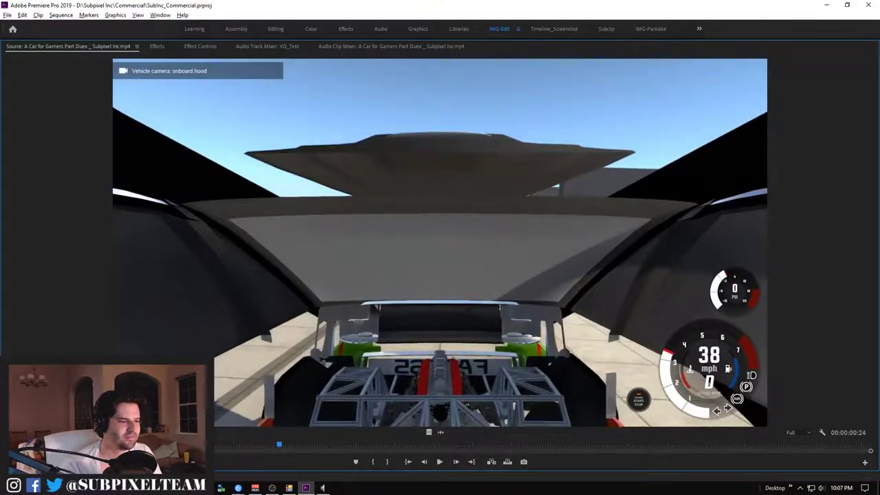
key("i")
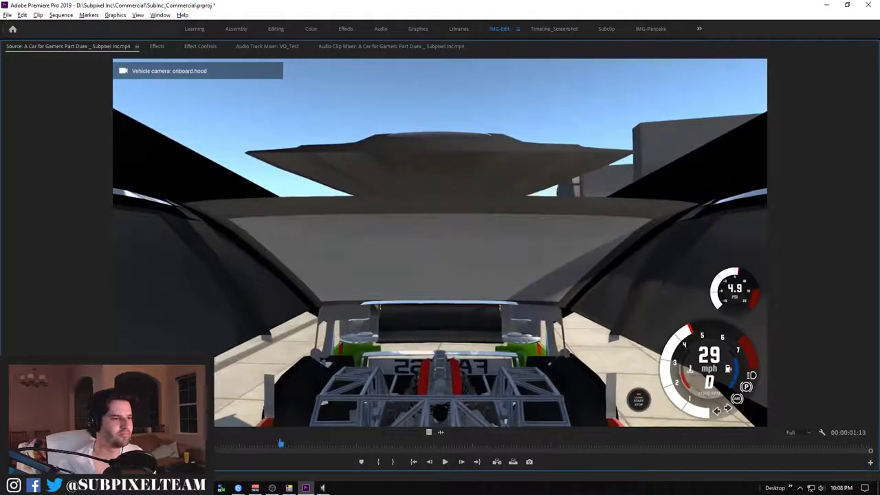
key("grave")
Try placing the marked hood-cam section after the V1 clips, undoing and cancelling
key("period")
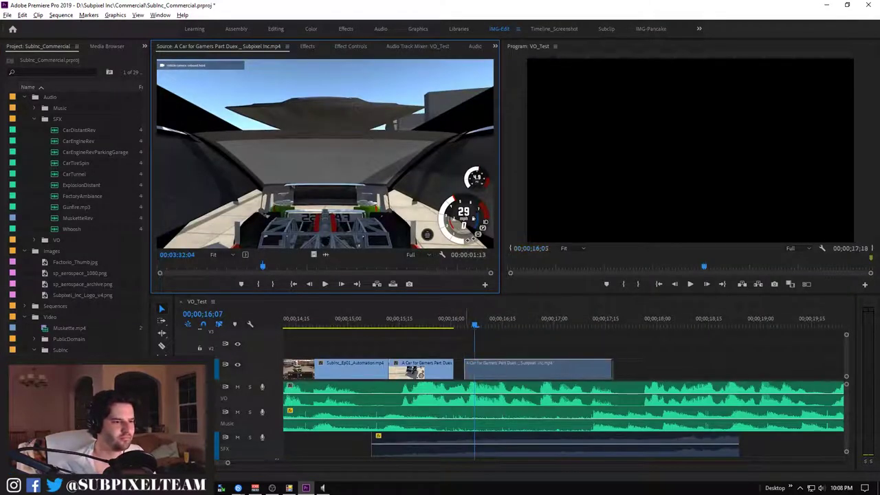
key("ctrl+z")
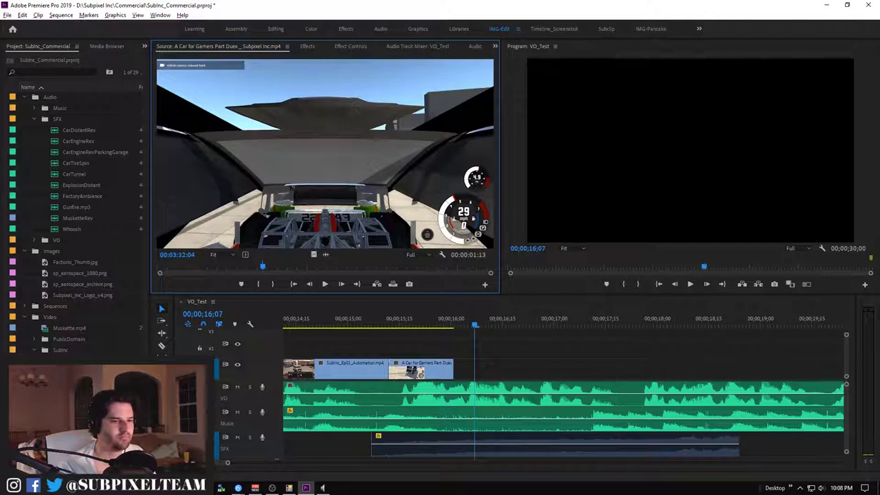
mouse_move(323, 158)
left_mouse_down()
mouse_move(460, 368)
mouse_move(459, 302)
left_mouse_up()
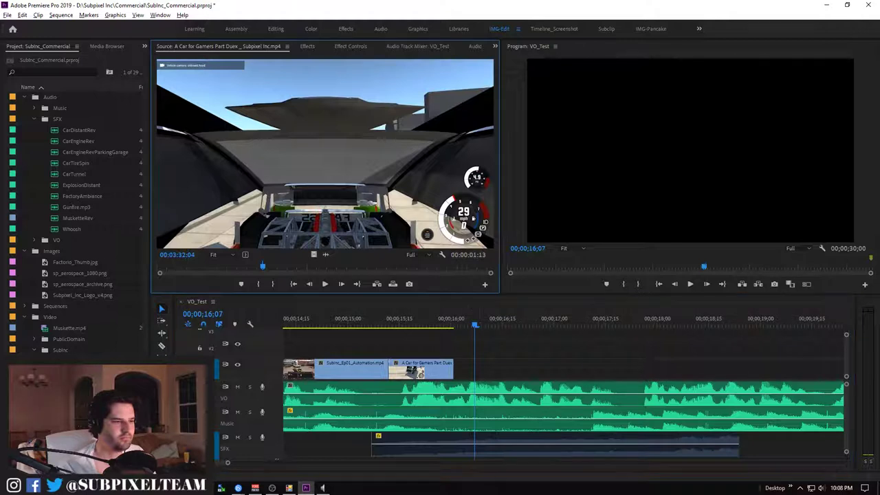
left_click_drag(325, 158, 481, 371)
key("Escape")
Place the hood-cam section after the V1 clips, then remove it again
left_click_drag(324, 158, 481, 371)
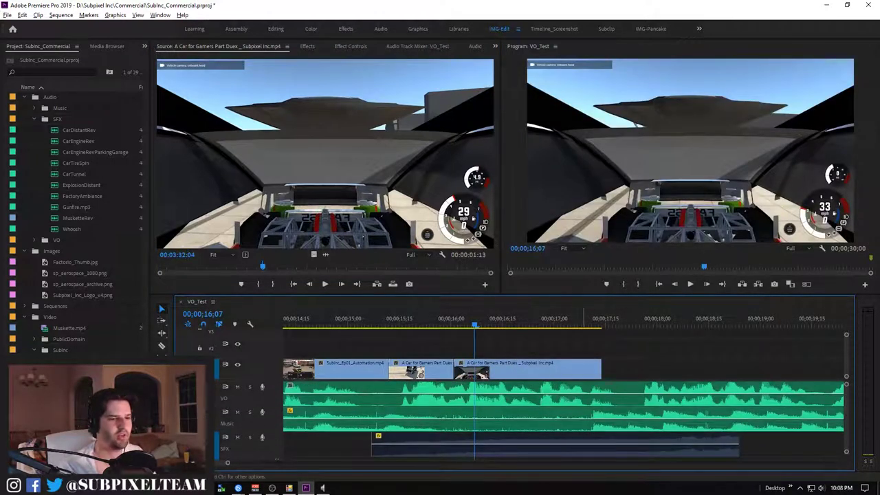
left_click(583, 369)
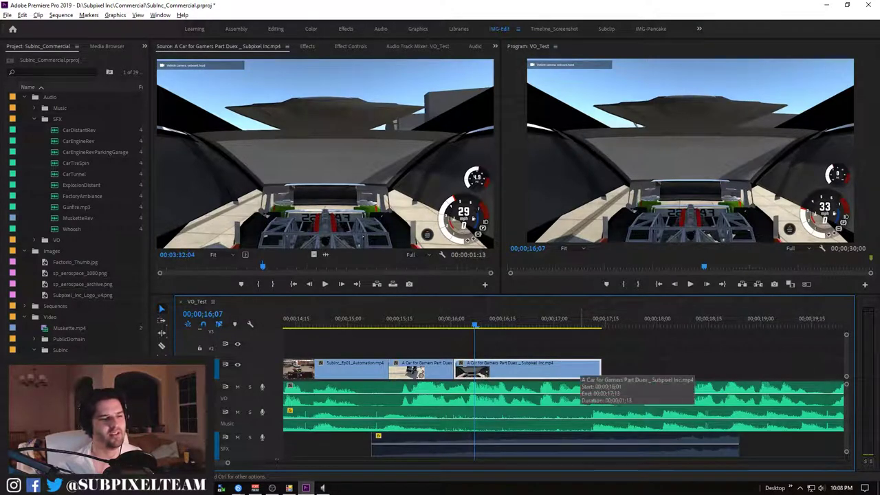
key("Delete")
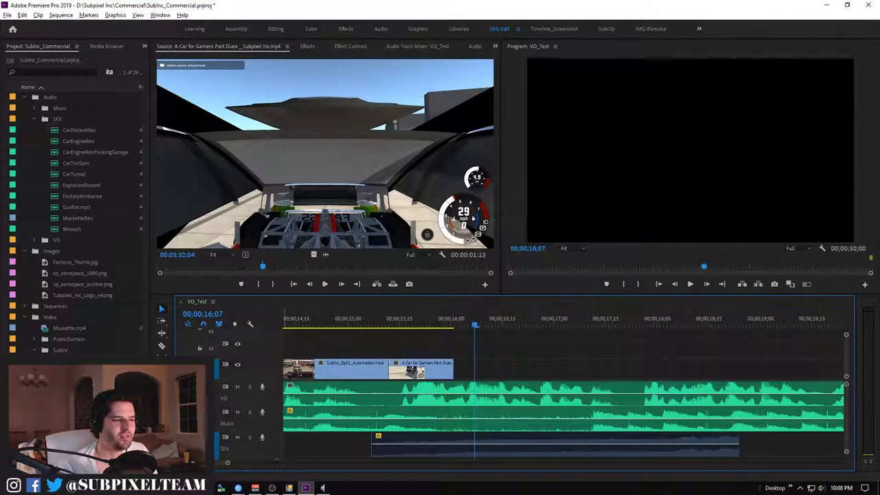
key("ctrl+z")
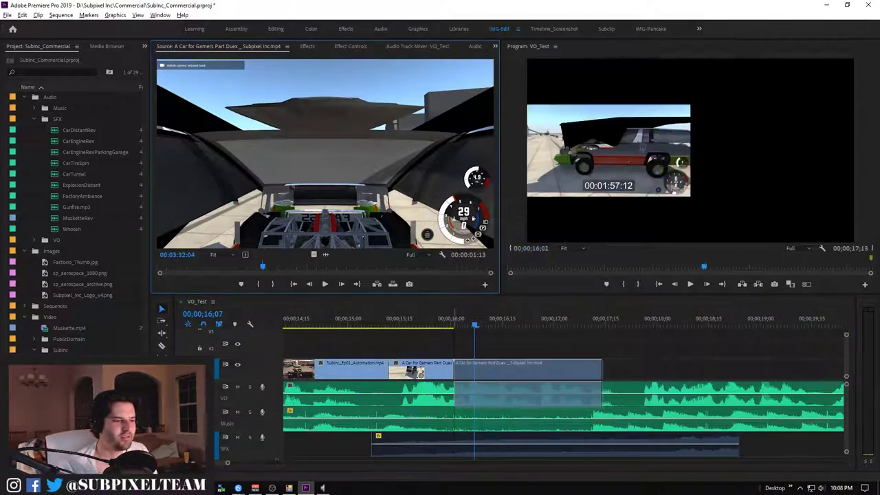
key("ctrl+z")
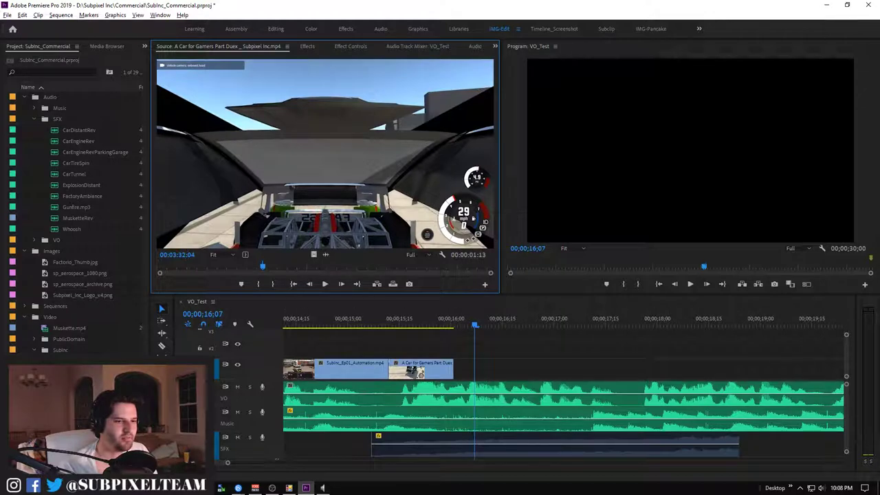
Make the timeline taller to show more tracks and try dragging the footage onto V2
left_click_drag(323, 295, 323, 227)
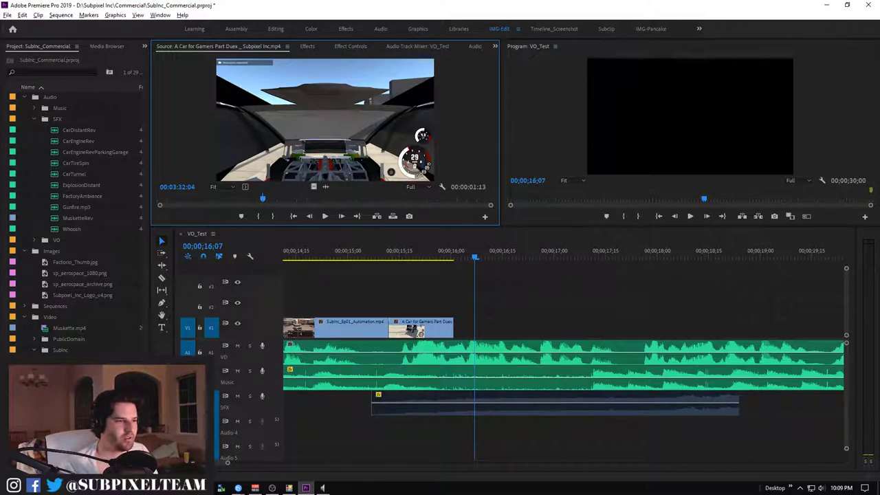
left_click_drag(325, 120, 528, 330)
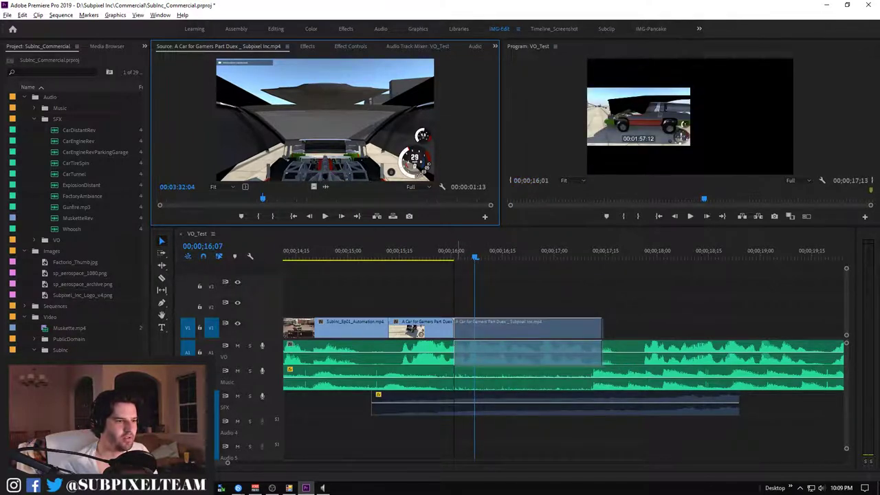
mouse_move(527, 330)
left_mouse_down()
mouse_move(528, 287)
mouse_move(528, 308)
left_mouse_up()
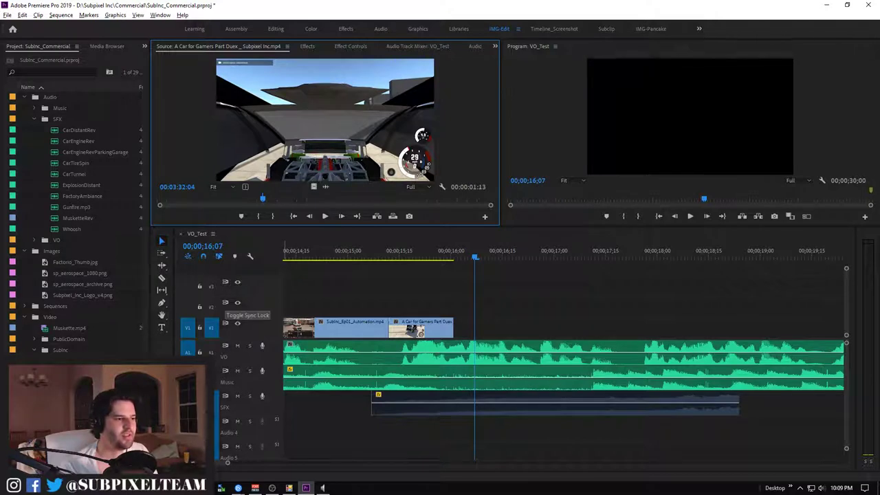
left_click(225, 306)
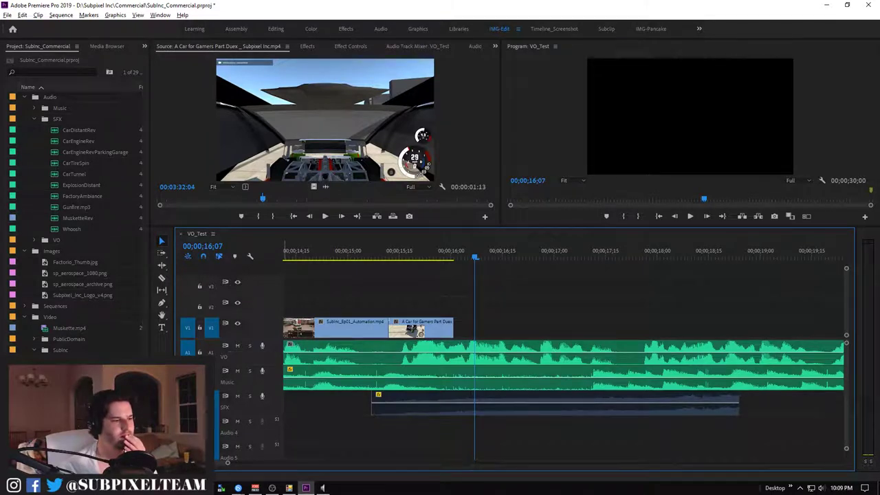
left_click_drag(325, 120, 325, 137)
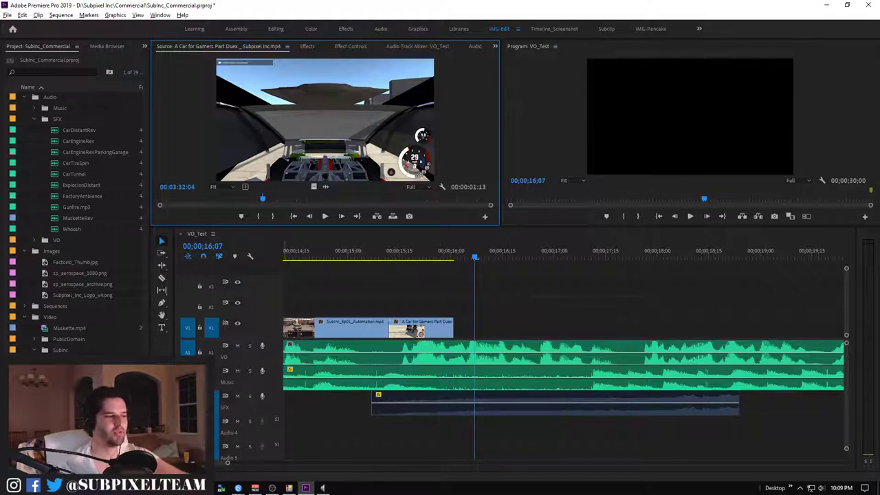
Try dropping the source clip at 16;00 and on upper tracks, cancelling each attempt
key("shift+3")
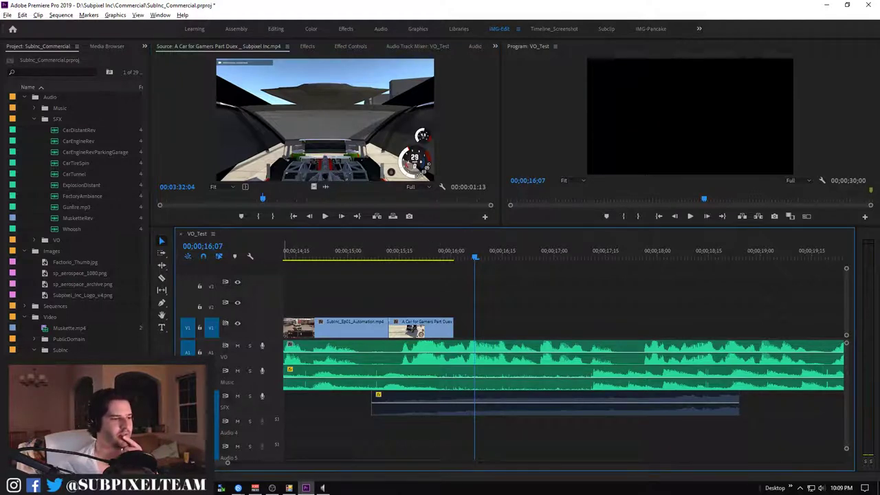
key("shift+2")
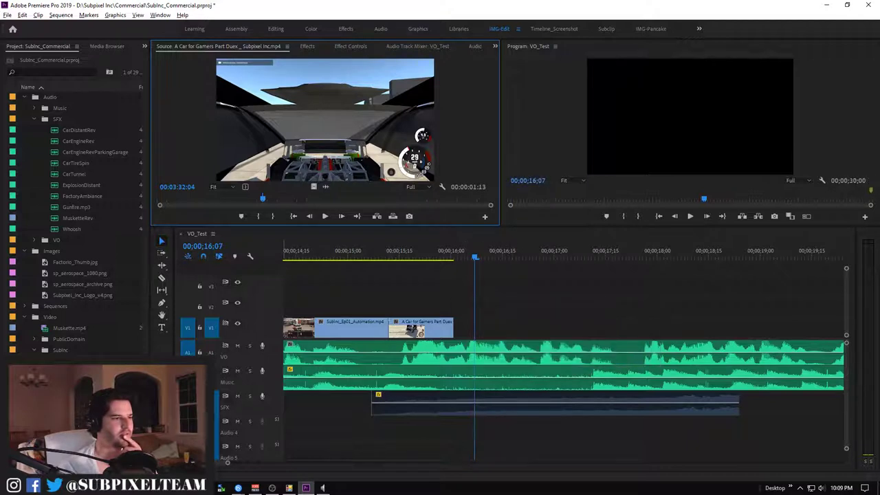
key("shift+3")
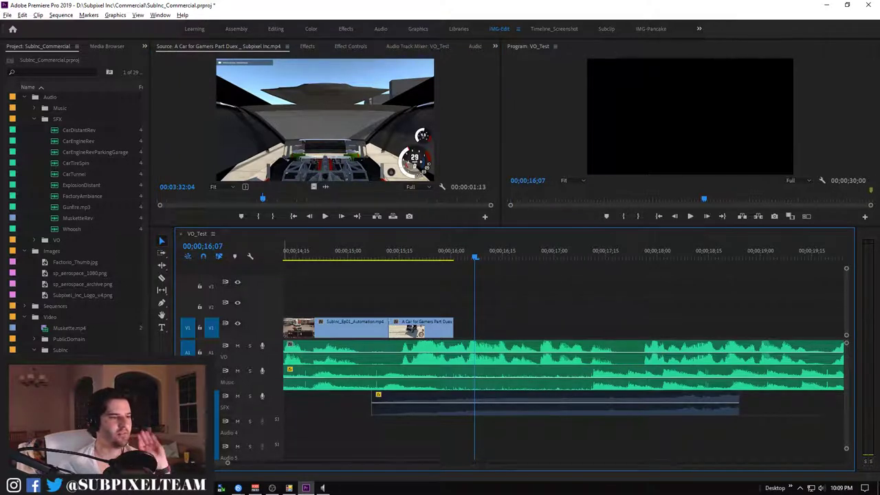
key("shift+2")
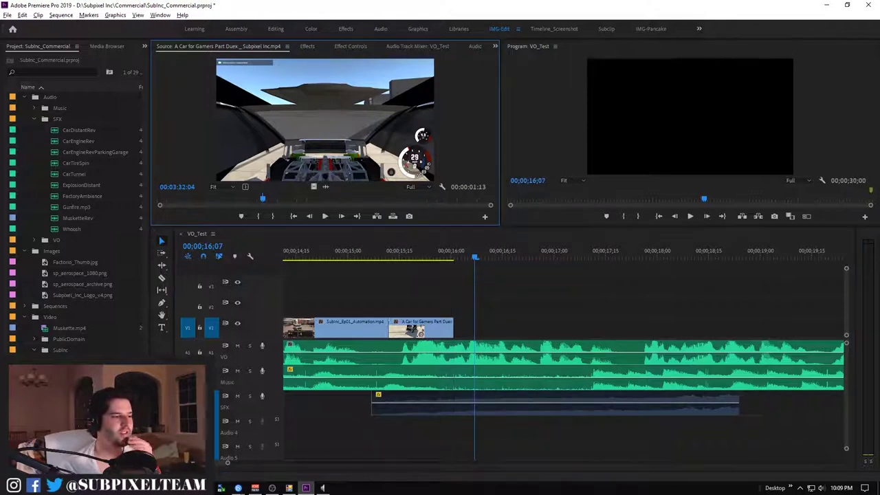
left_click_drag(313, 187, 481, 329)
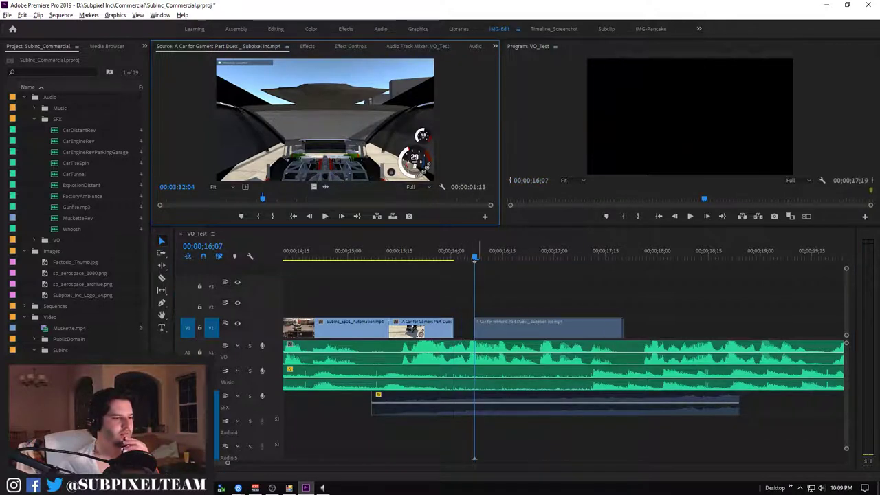
key("Escape")
left_click_drag(313, 186, 536, 306)
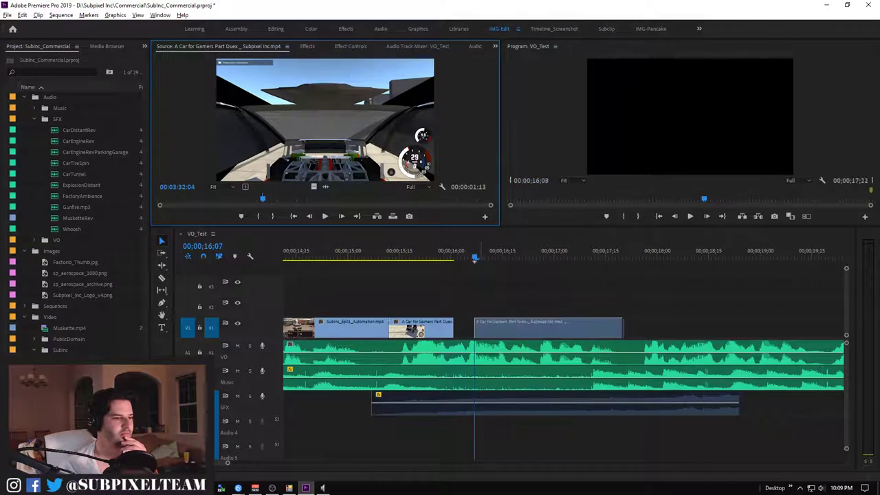
key("Escape")
left_click(206, 374)
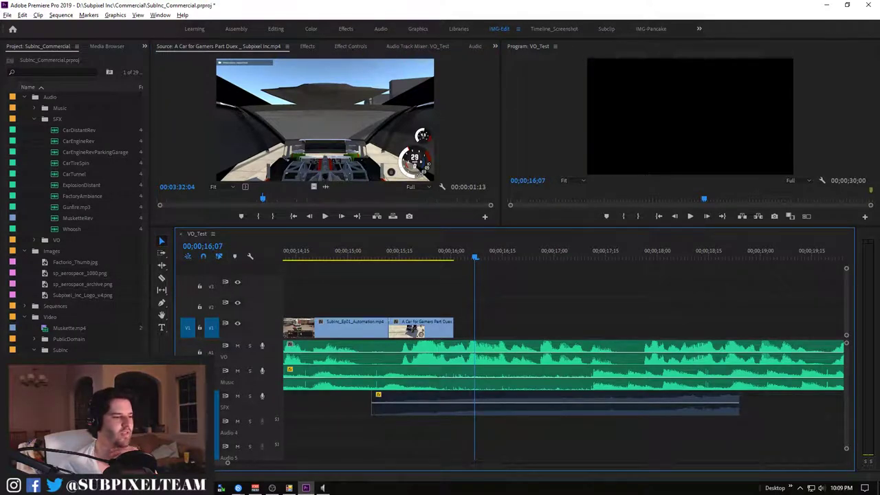
left_click_drag(314, 186, 475, 328)
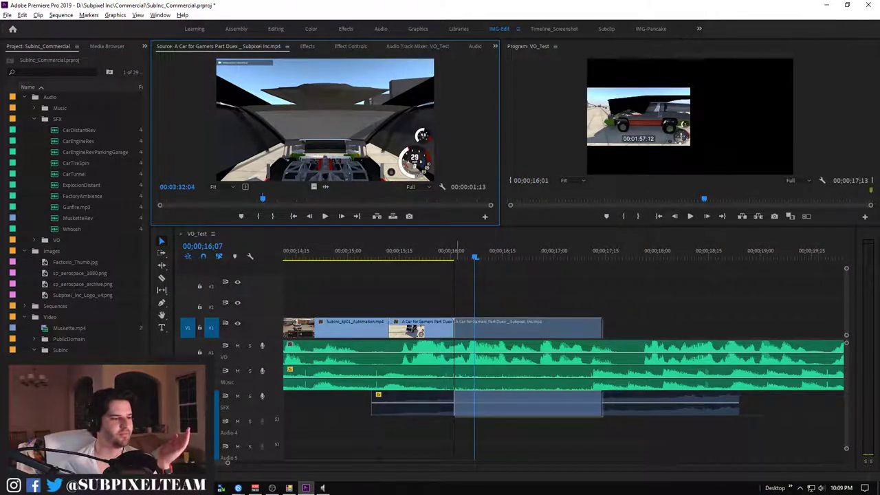
key("Escape")
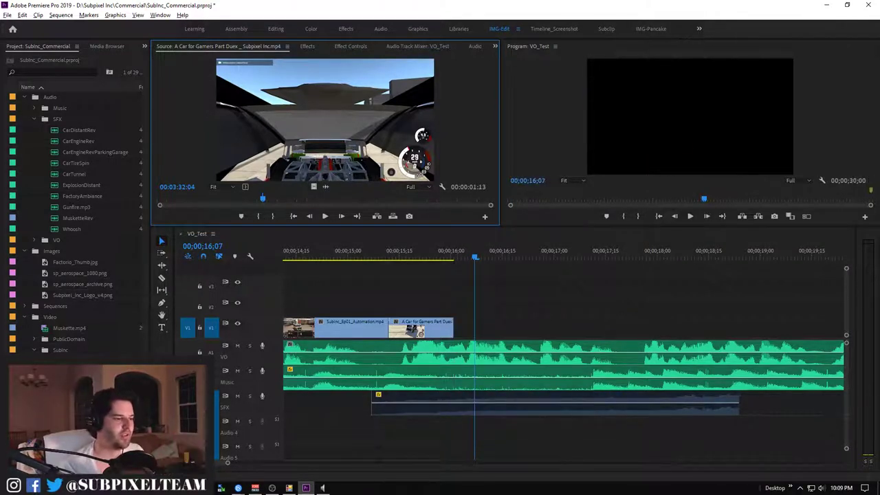
Rename the Audio 4 track to 'Clip'
right_click(229, 433)
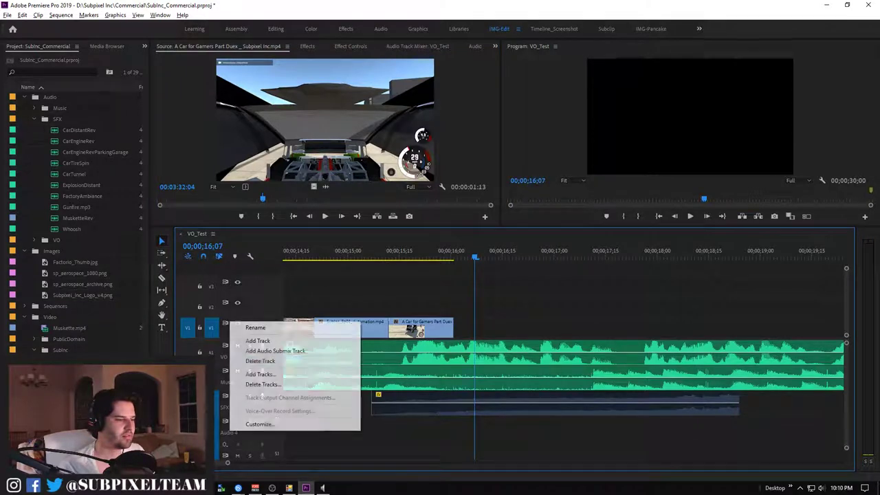
left_click(247, 327)
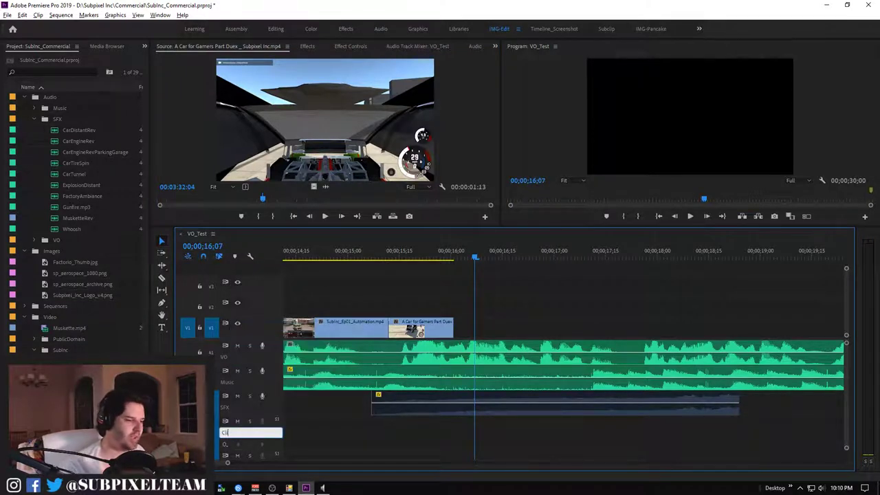
type("Clip")
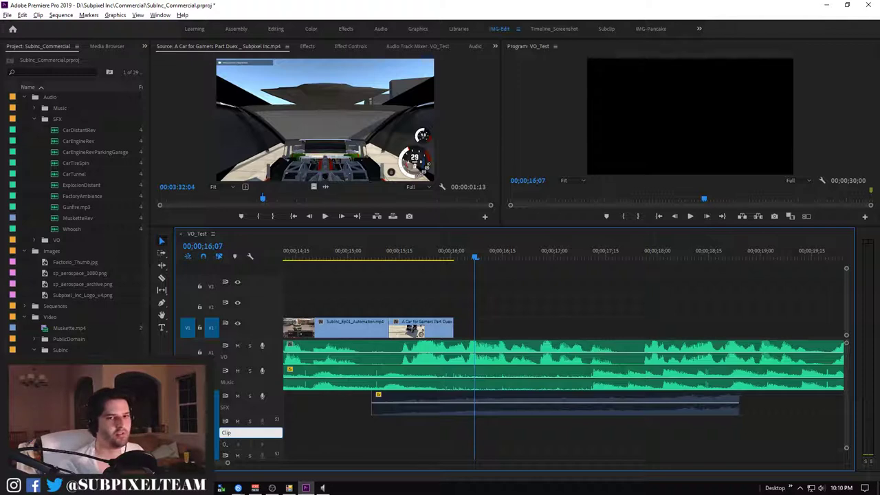
key("Return")
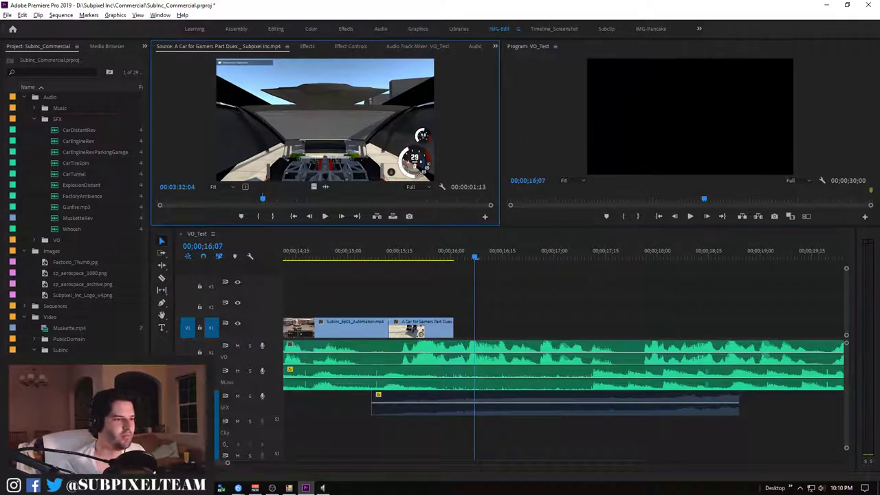
Try dragging the source clip in at the playhead, cancel, and reactivate the timeline
mouse_move(313, 186)
left_mouse_down()
mouse_move(548, 328)
mouse_move(527, 328)
left_mouse_up()
key("Escape")
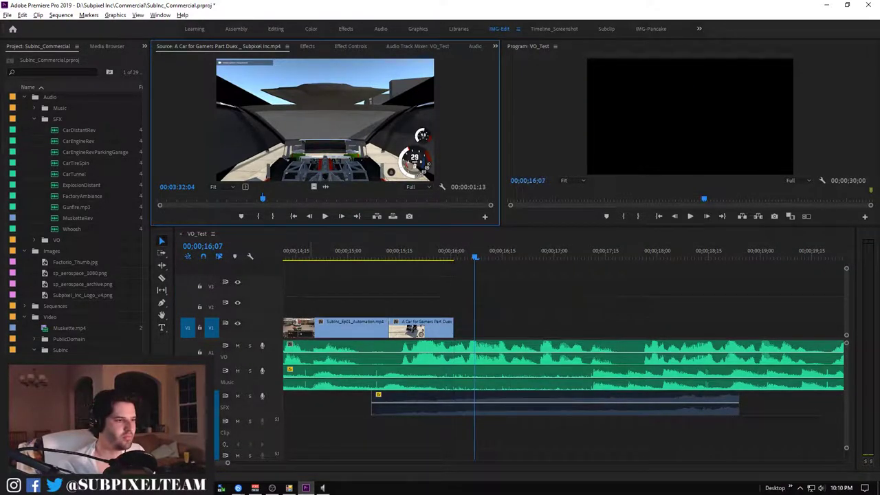
left_click(476, 461)
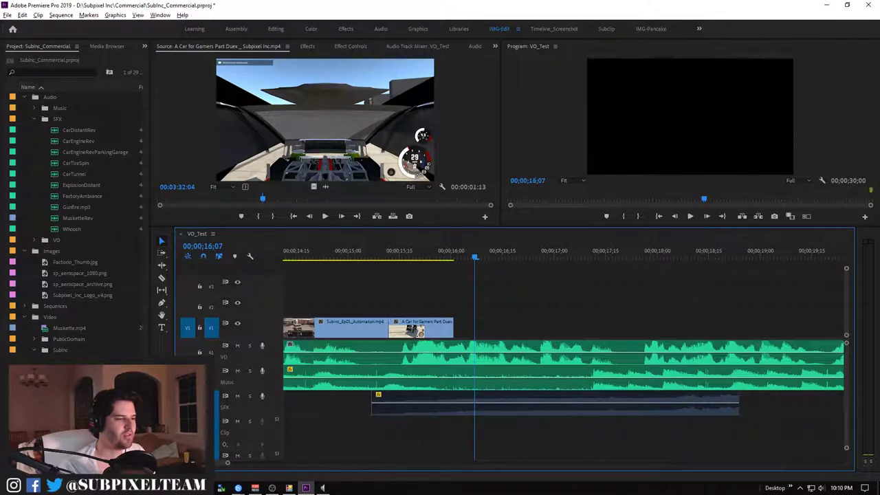
In Delete Tracks, enable Delete Audio Tracks and pick Audio 5, then another track, and confirm
right_click(273, 321)
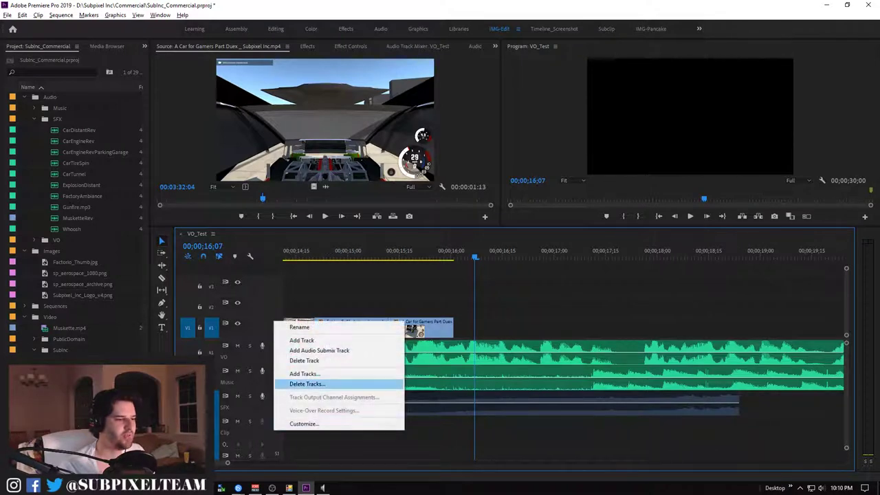
left_click(303, 384)
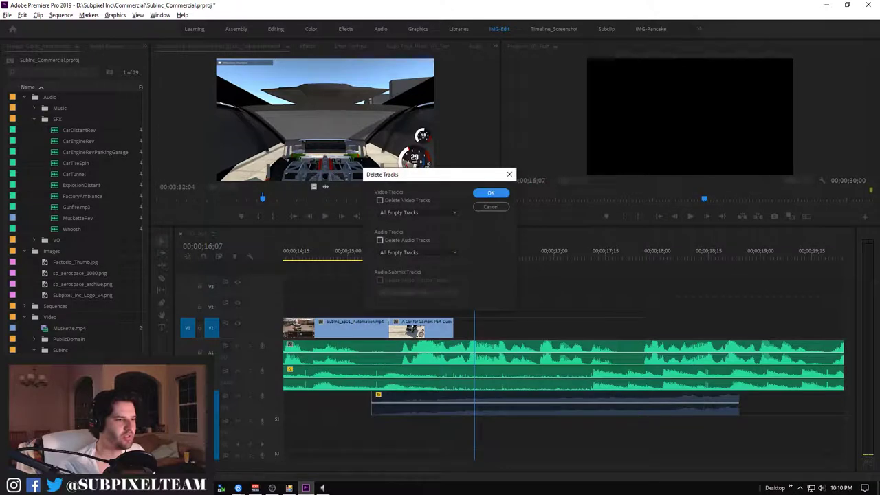
left_click(379, 240)
left_click(417, 252)
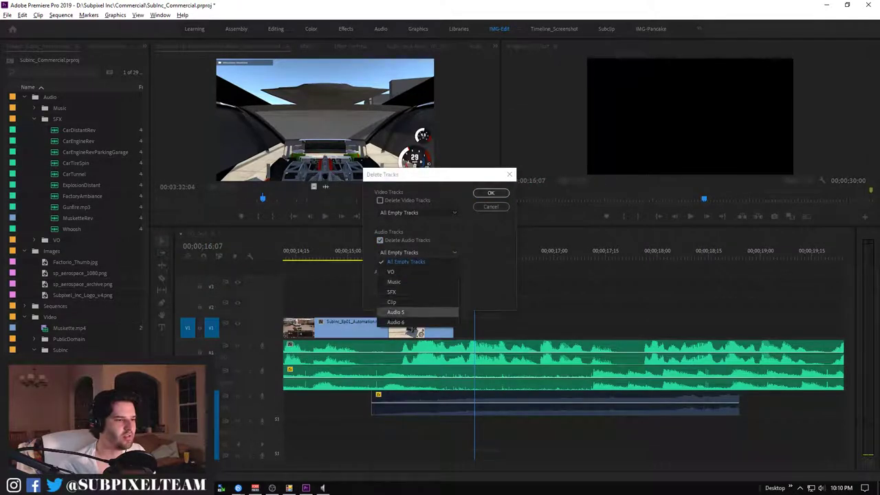
left_click(396, 311)
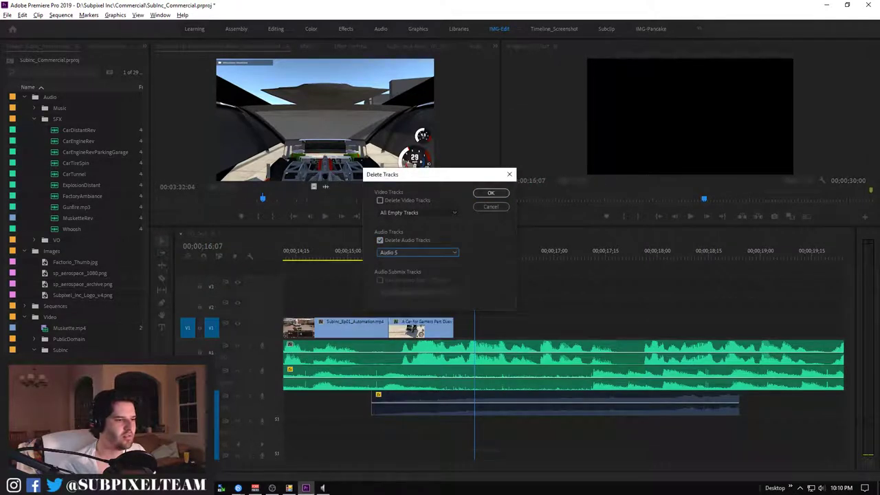
left_click(417, 252)
left_click(405, 302)
left_click(491, 192)
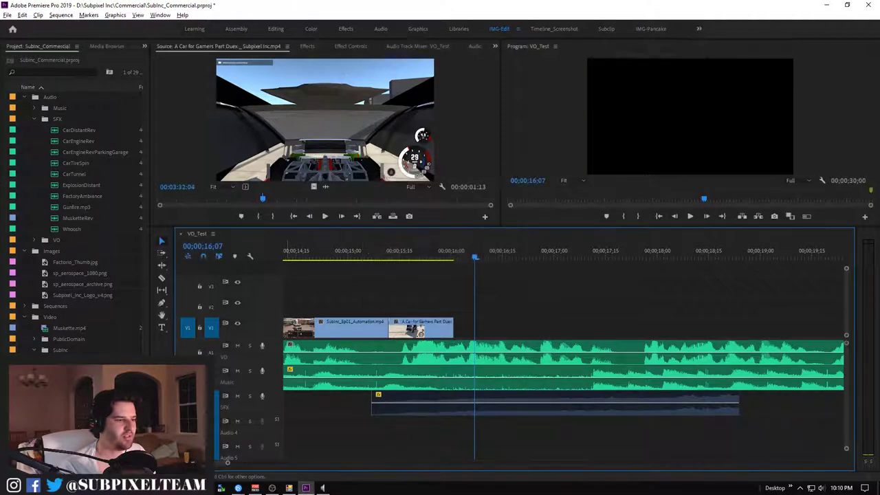
Reopen the track deletion settings, enable audio track deletion and choose Audio 4
right_click(271, 316)
left_click(296, 379)
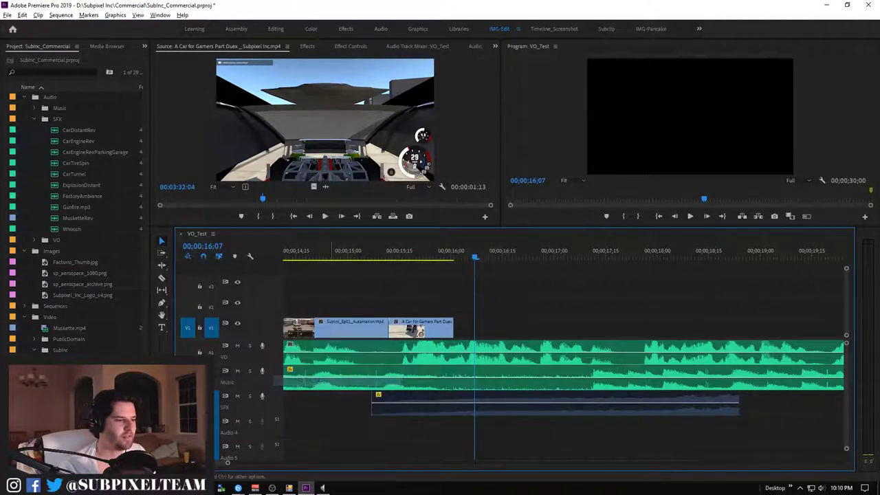
left_click(379, 240)
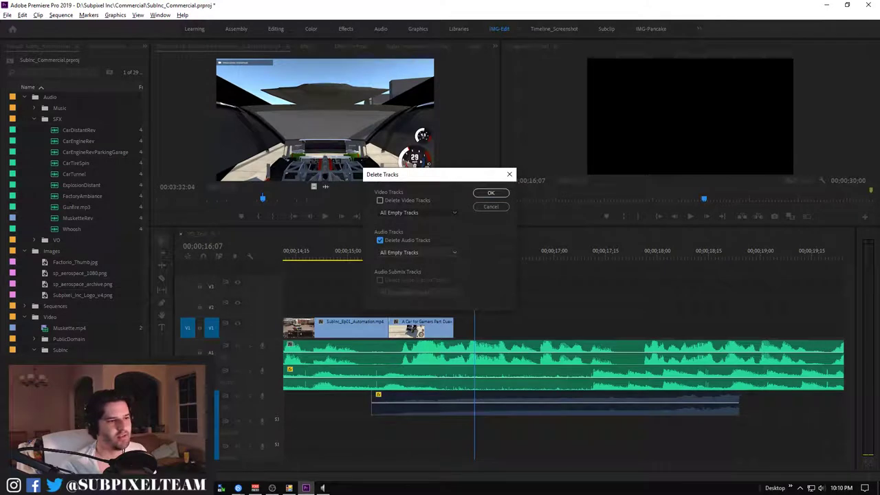
left_click(417, 253)
left_click(406, 302)
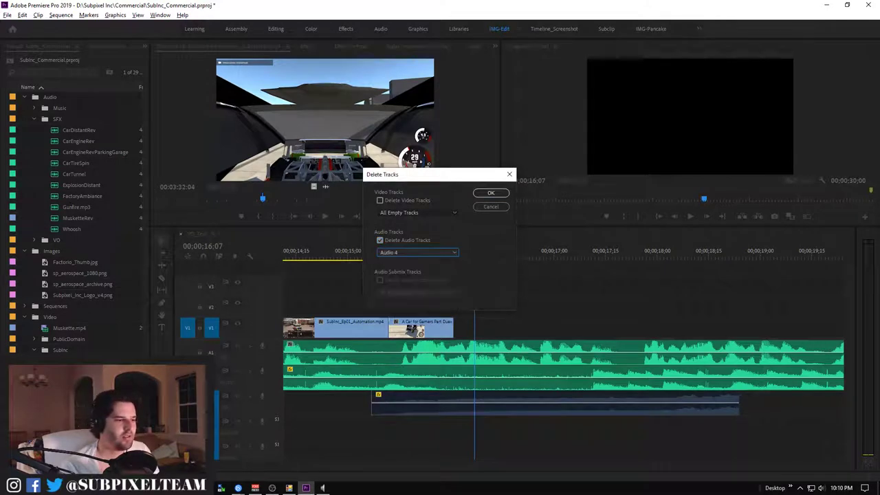
left_click(490, 192)
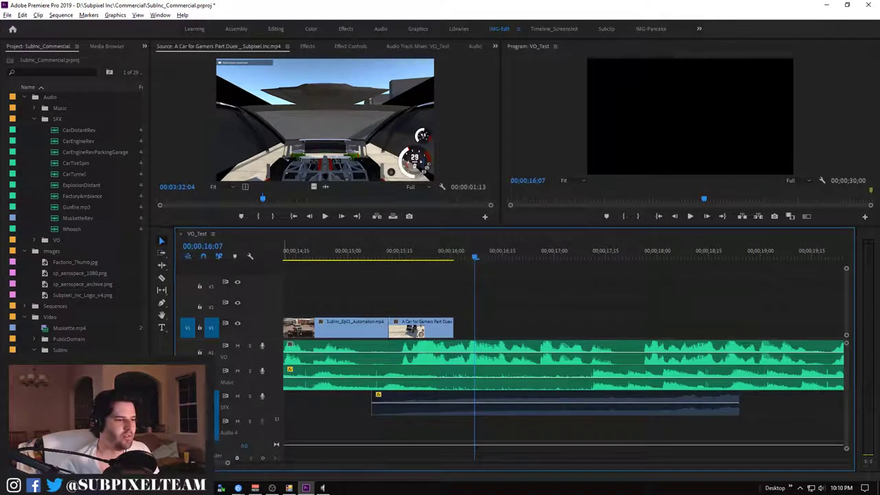
Delete the Audio 4 track, leaving only the VO, Music and SFX audio tracks
right_click(271, 319)
left_click(303, 381)
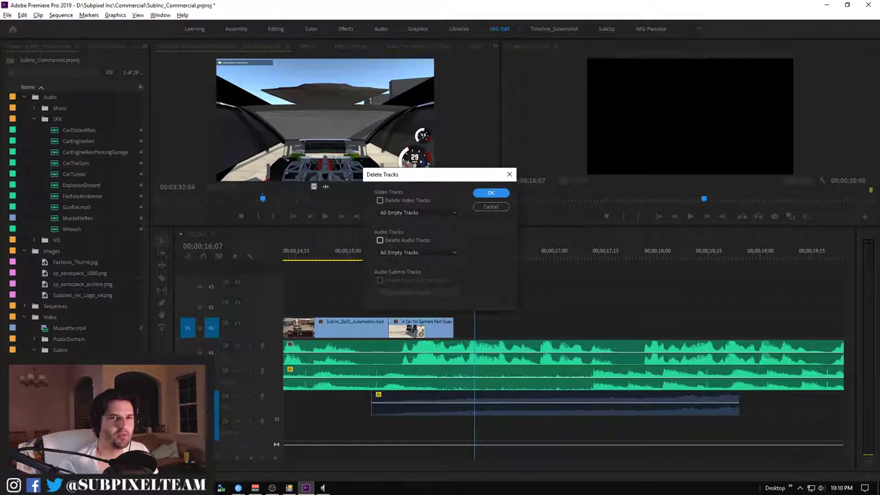
left_click(380, 240)
left_click(417, 253)
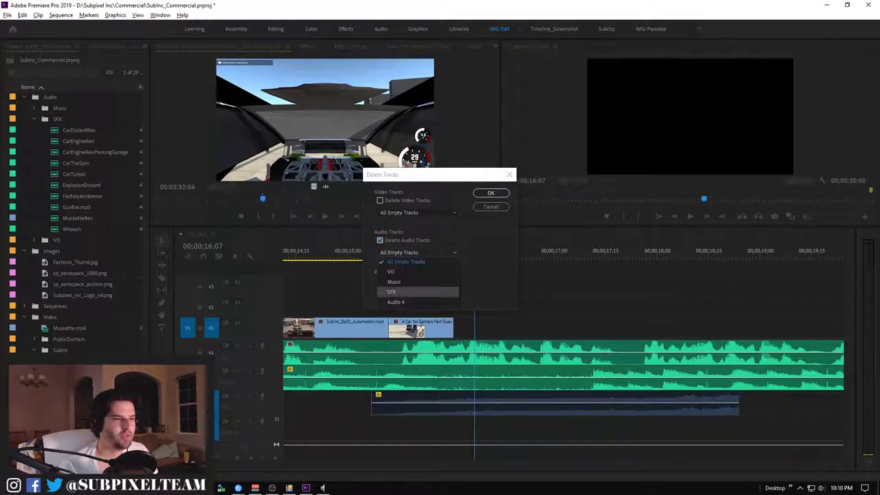
left_click(412, 303)
left_click(491, 193)
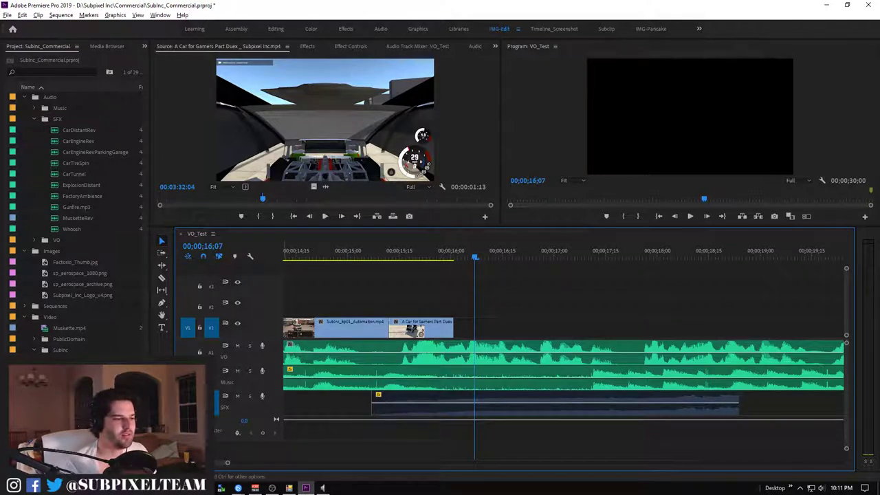
Add a single Audio 4 track below SFX with Add Track, then adjust its height
right_click(273, 301)
left_click(309, 353)
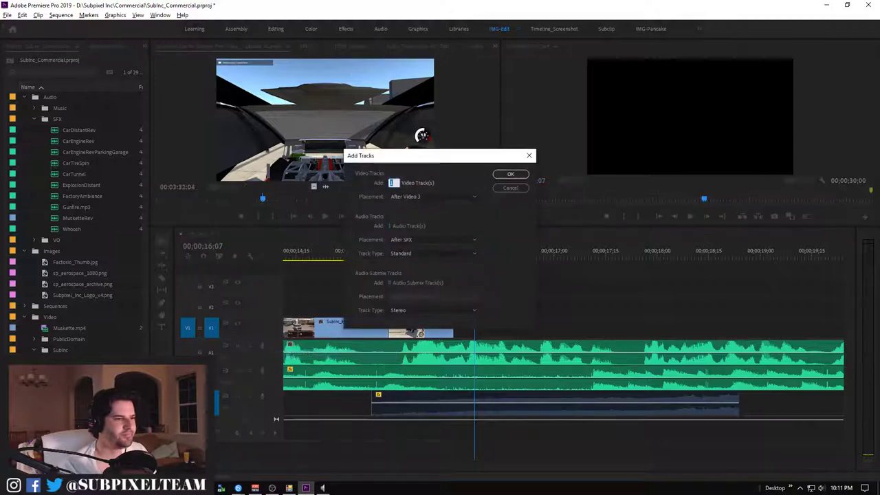
left_click(510, 188)
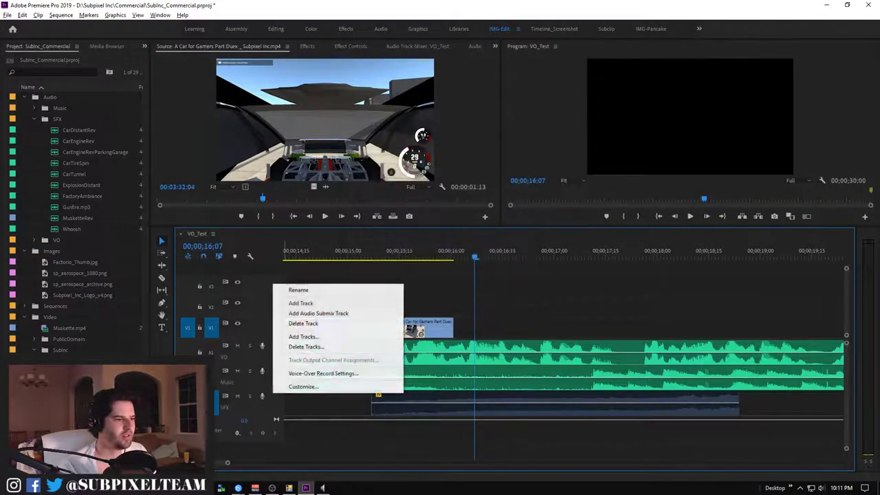
right_click(274, 285)
left_click(301, 303)
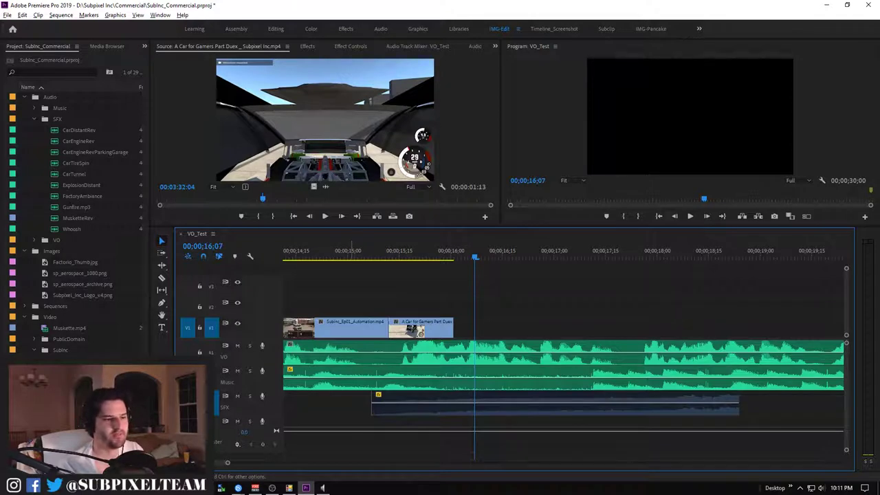
left_click_drag(227, 431, 227, 442)
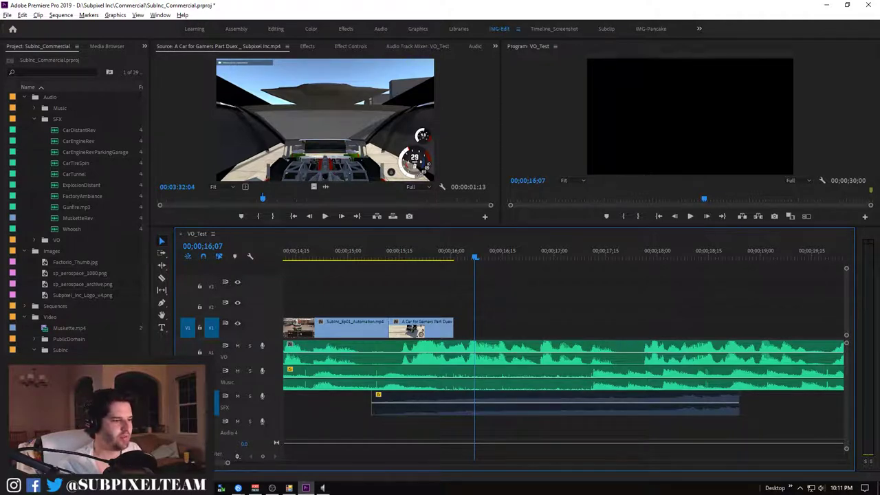
mouse_move(227, 443)
left_mouse_down()
mouse_move(226, 431)
mouse_move(227, 443)
left_mouse_up()
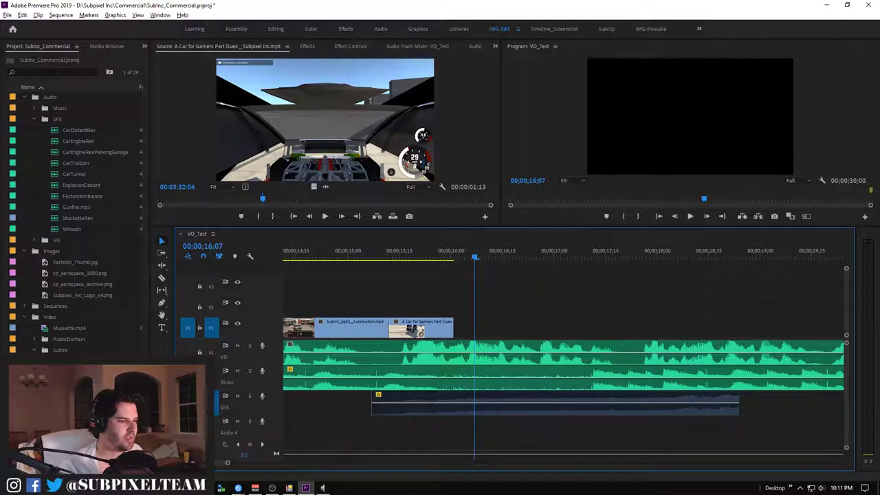
Rename the new audio track to 'Clip'
right_click(234, 321)
left_click(260, 327)
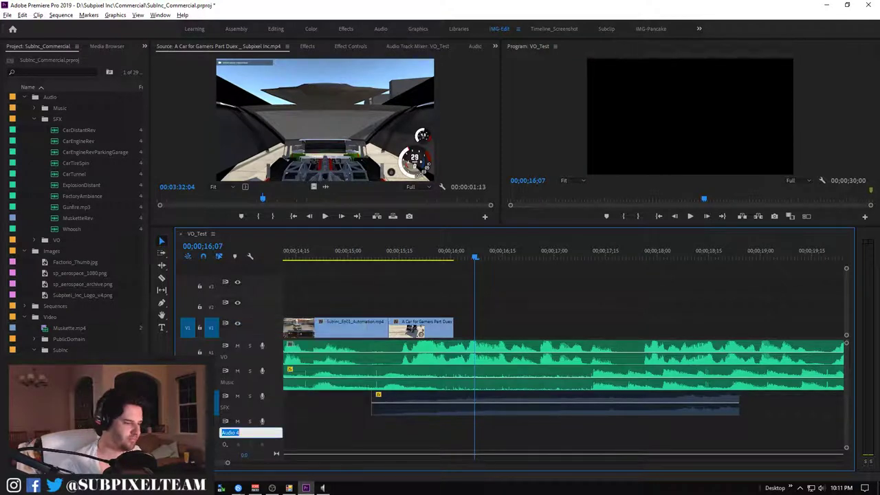
type("Clip")
key("Return")
Drop the car gameplay footage onto V1 at 16;00 after the existing clips and play it back
mouse_move(324, 120)
left_mouse_down()
mouse_move(481, 328)
mouse_move(457, 326)
left_mouse_up()
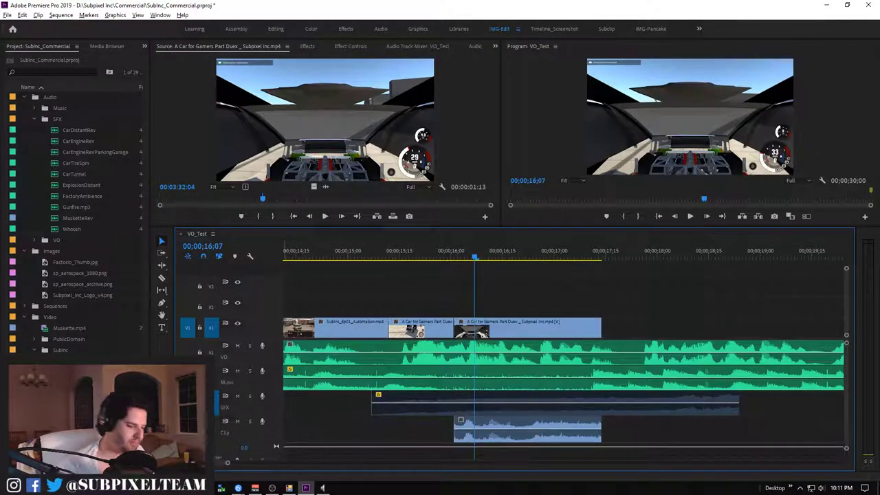
key("alt+minus")
key("alt+minus")
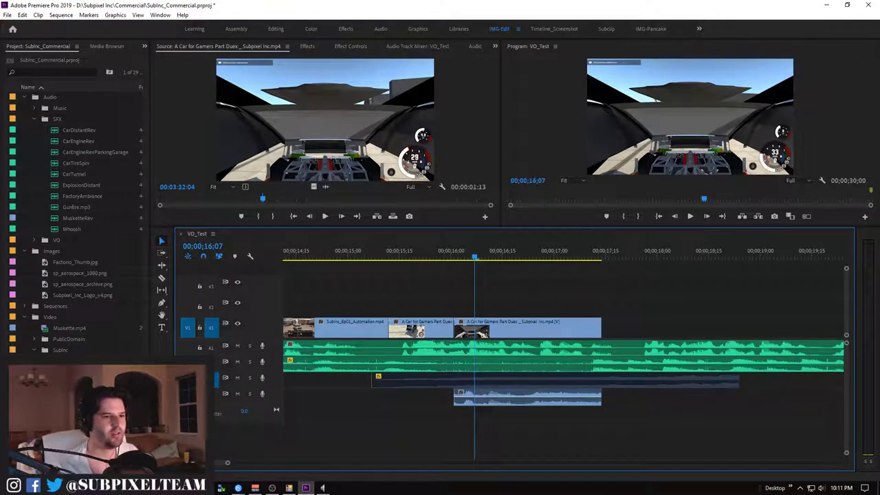
mouse_move(481, 227)
left_mouse_down()
mouse_move(481, 286)
mouse_move(482, 278)
left_mouse_up()
key("space")
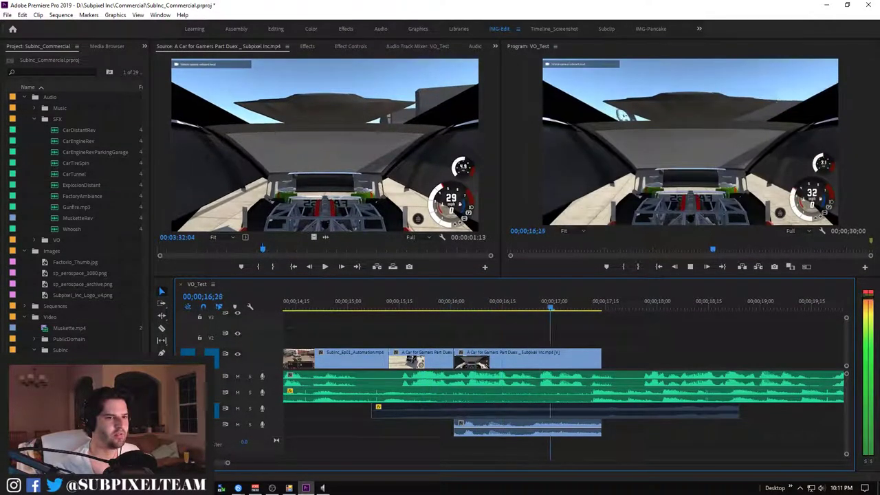
Review the sequence playback from about 15;15
key("space")
left_click(357, 301)
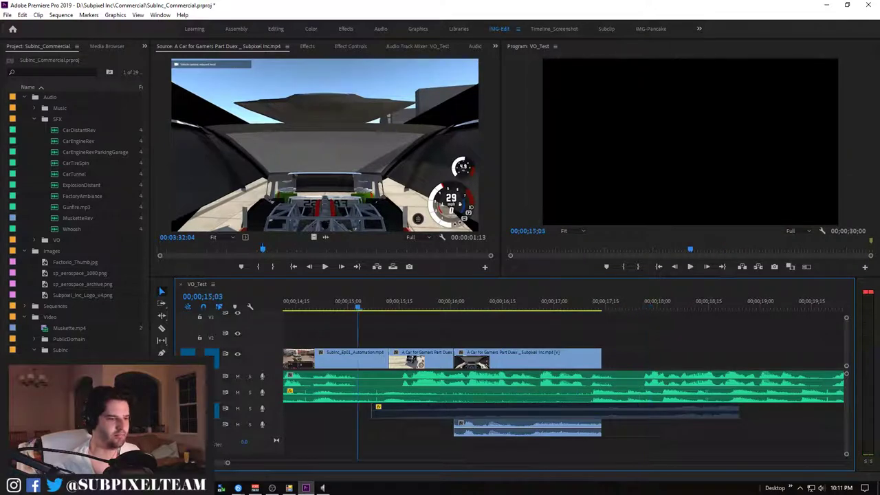
key("space")
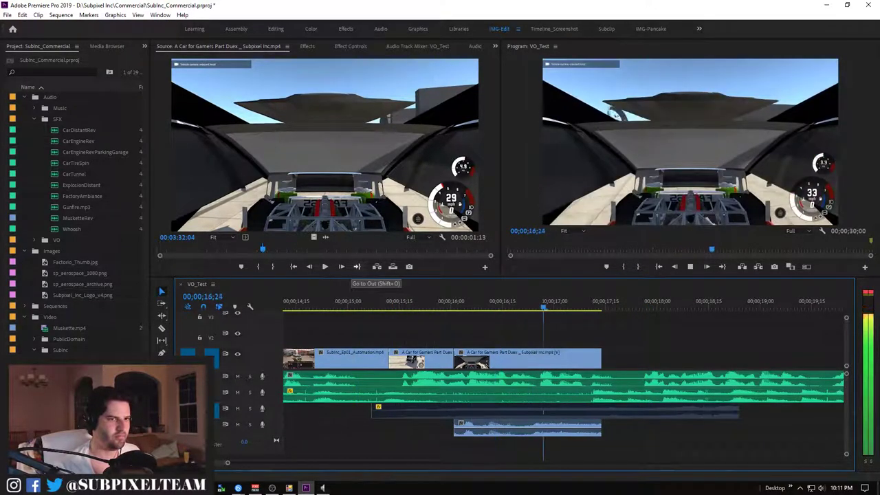
key("space")
key("space")
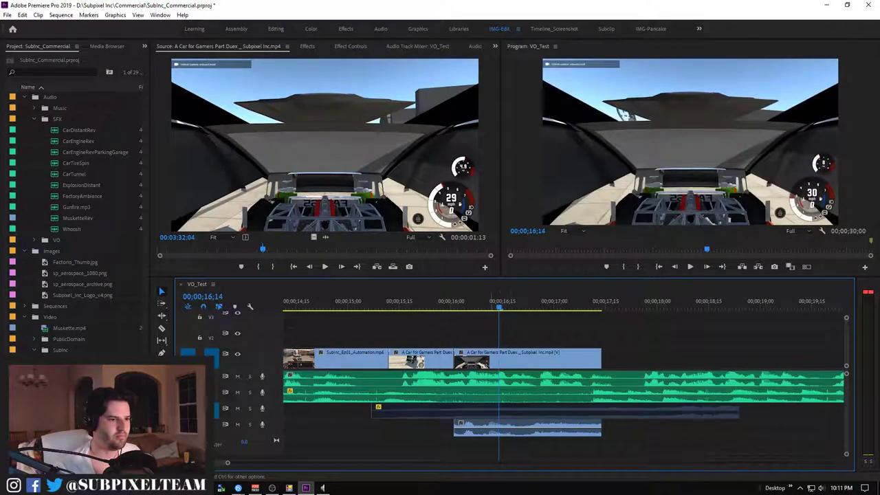
Replace the car gameplay clip and its audio with a video-only copy after the V1 clips
left_click(527, 358)
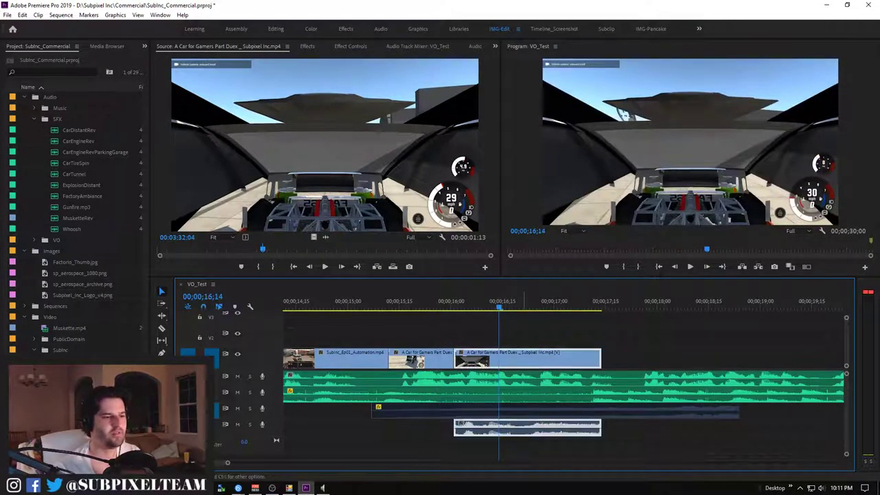
right_click(528, 358)
key("Escape")
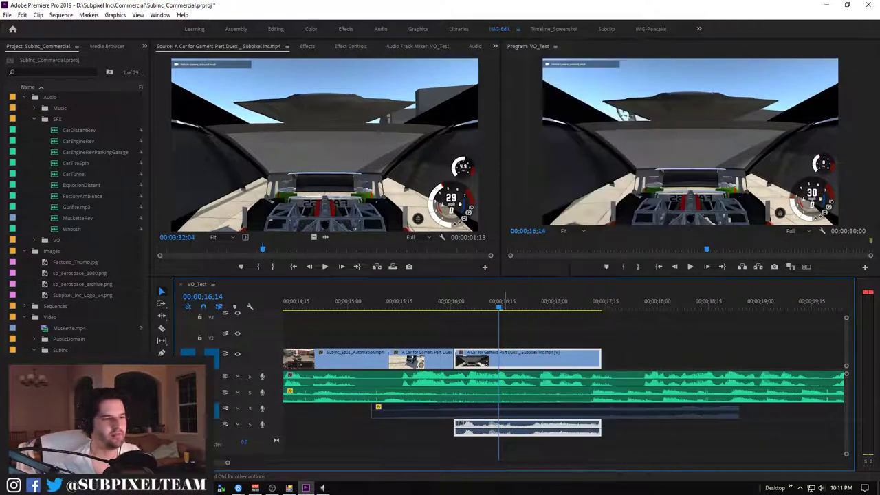
key("Delete")
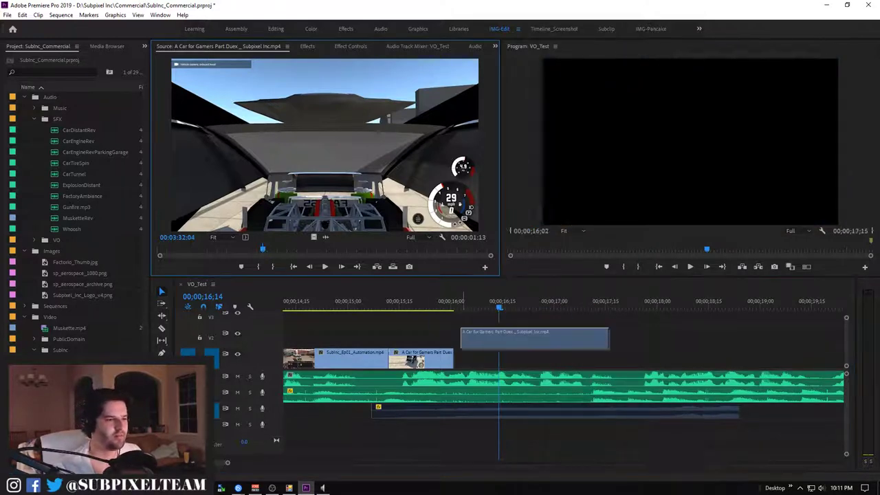
left_click_drag(314, 236, 481, 357)
mouse_move(464, 301)
left_mouse_down()
mouse_move(454, 302)
mouse_move(537, 308)
left_mouse_up()
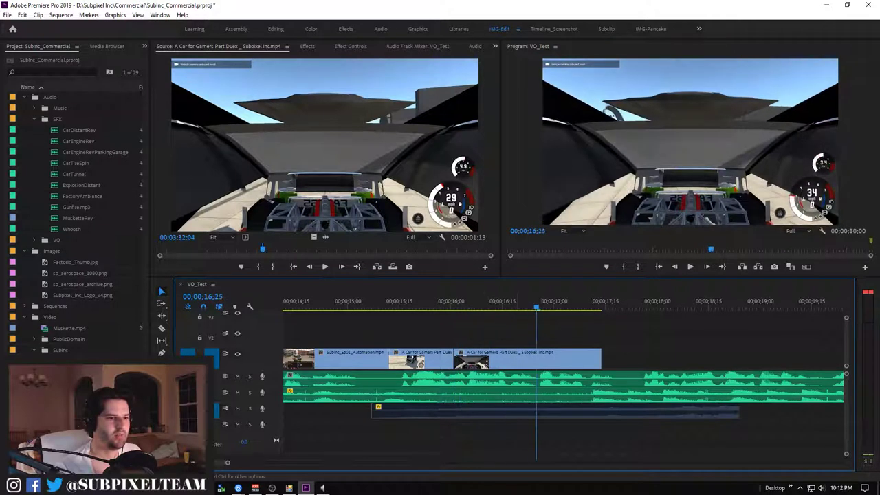
Trim the last clip's end to the playhead and shuttle through the source footage
key("w")
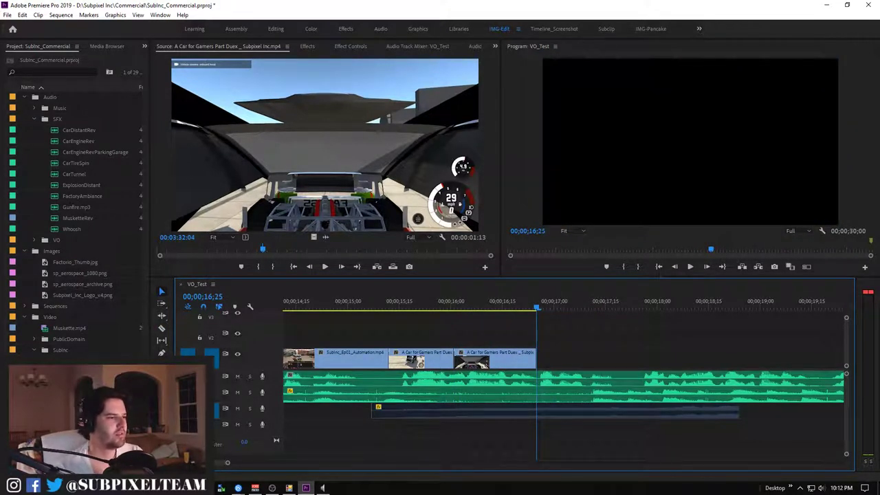
left_click_drag(263, 249, 267, 249)
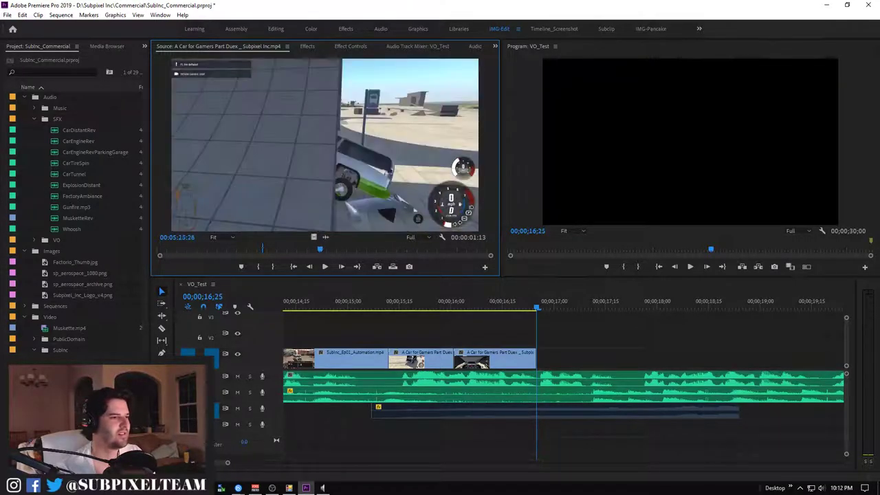
key("j")
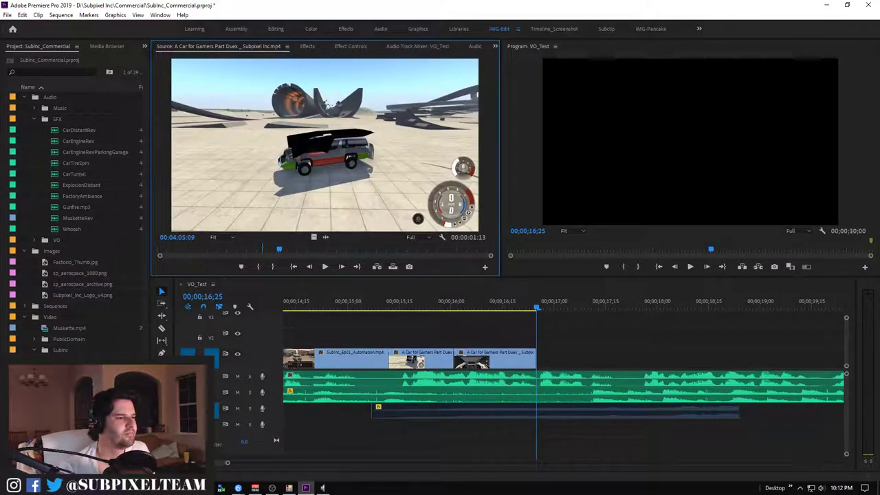
key("l")
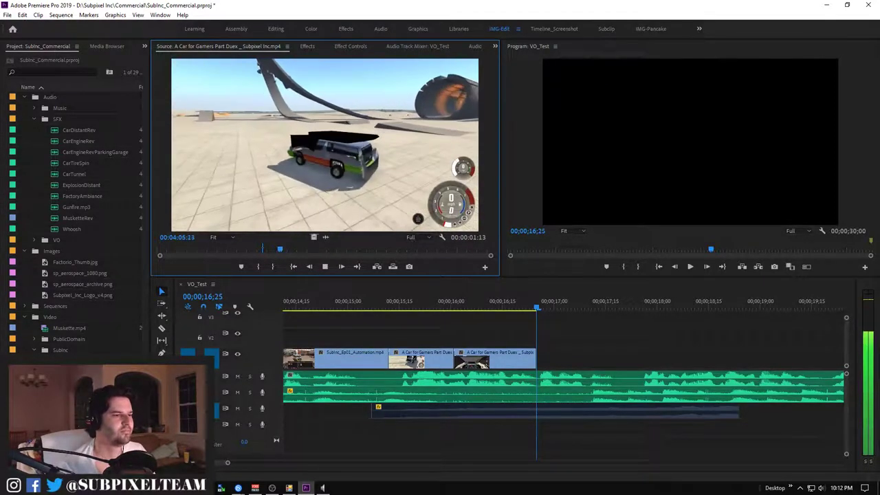
key("k")
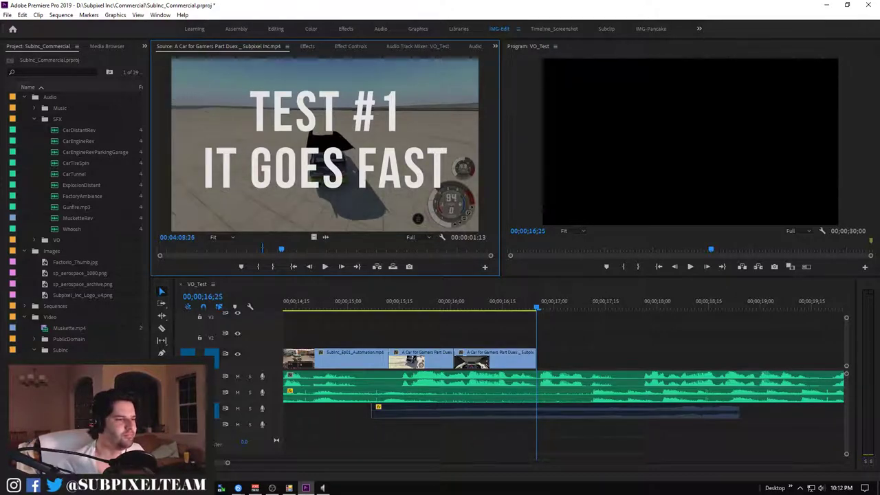
key("shift+m")
key("l")
key("l")
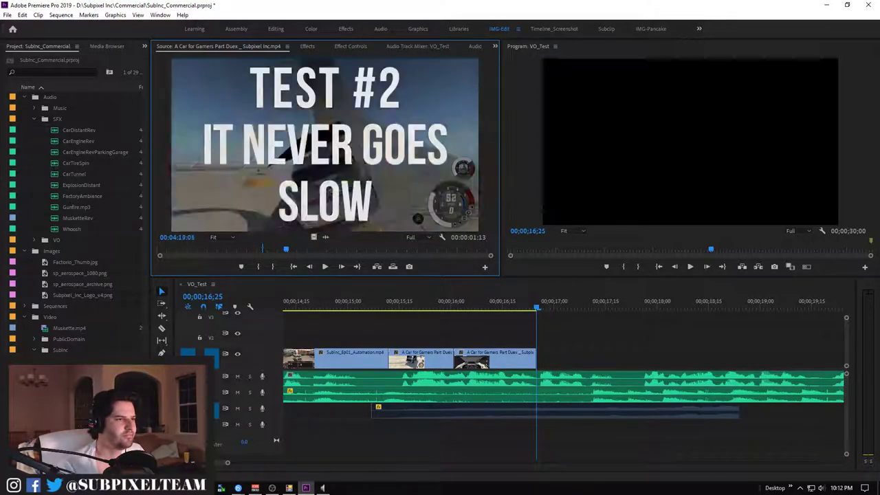
key("k")
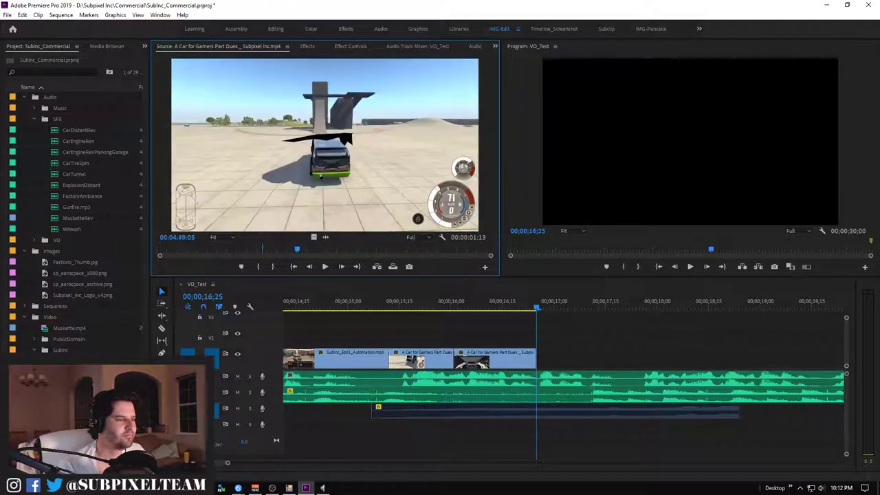
Clear the source In/Out and set a new Out point, a 2-second-18-frame range near 4:40–4:43
key("ctrl+shift+x")
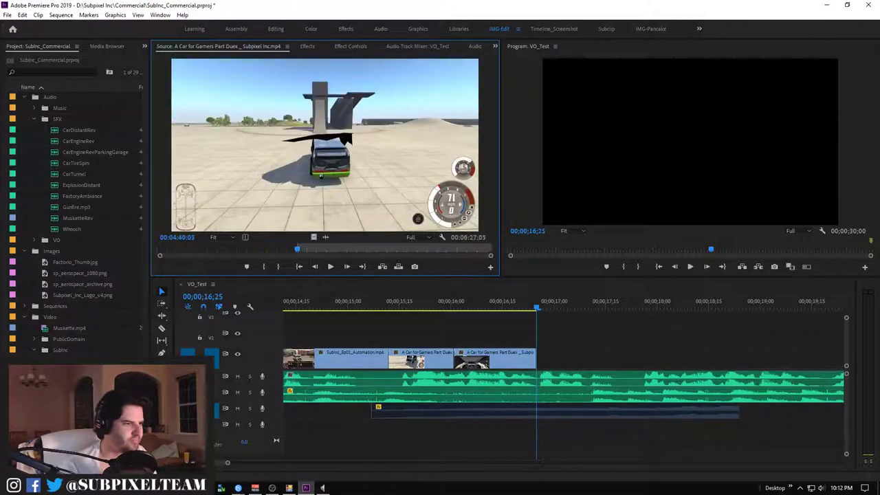
key("space")
key("space")
key("space")
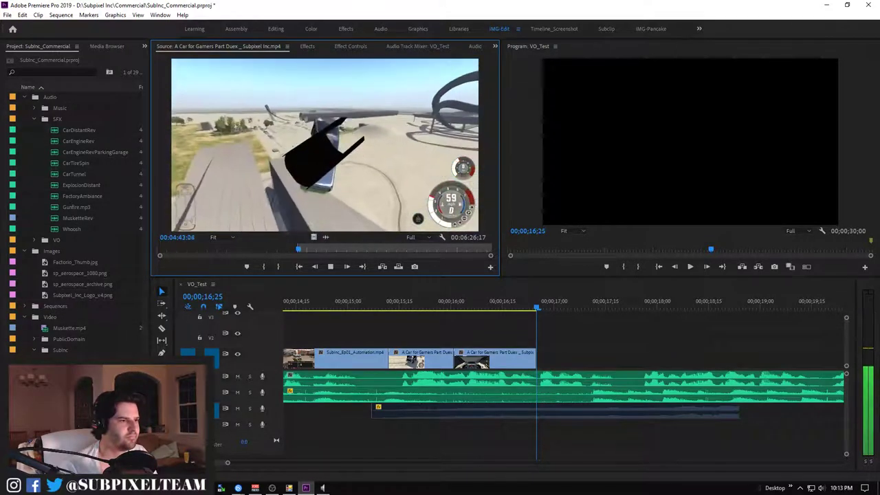
key("space")
key("o")
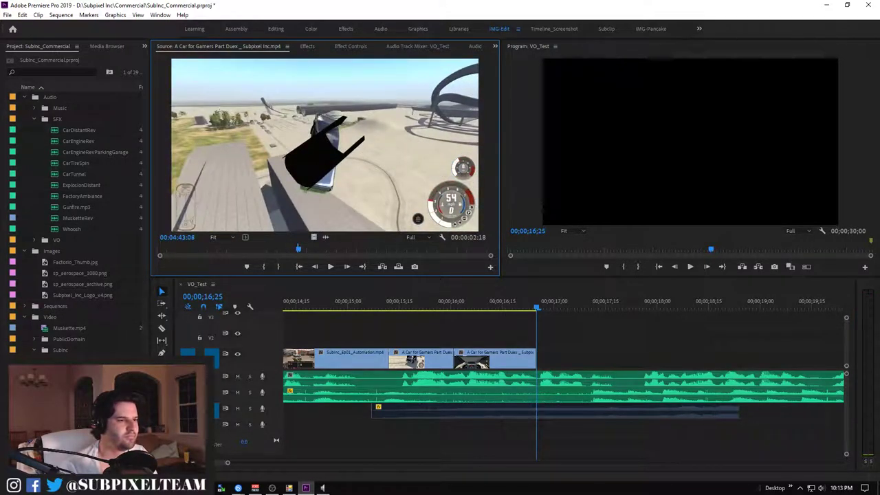
left_click_drag(324, 144, 550, 357)
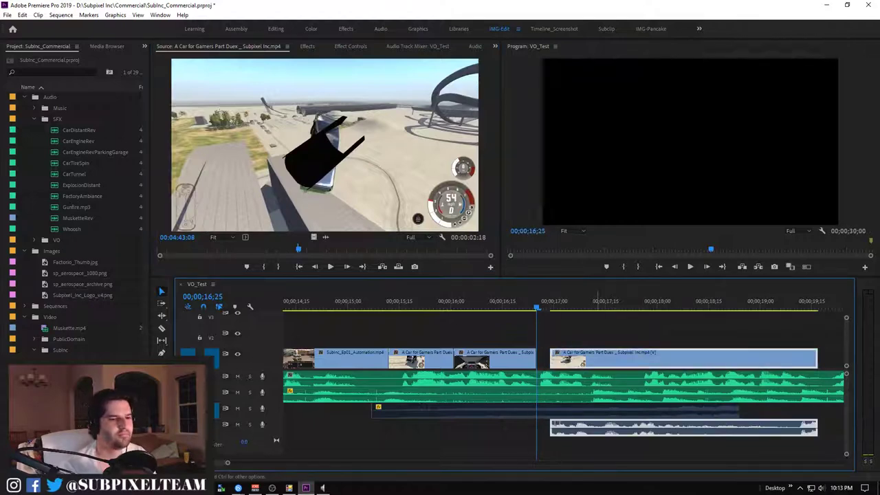
key("Escape")
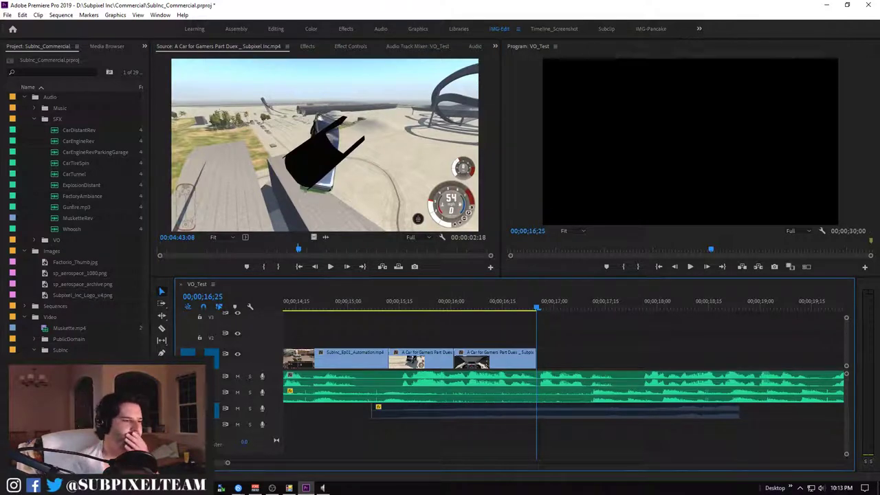
left_click_drag(298, 248, 303, 248)
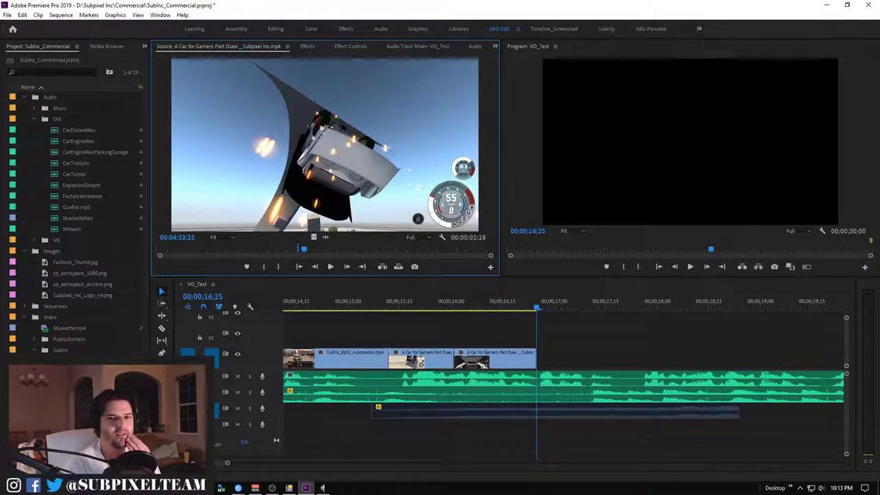
key("l")
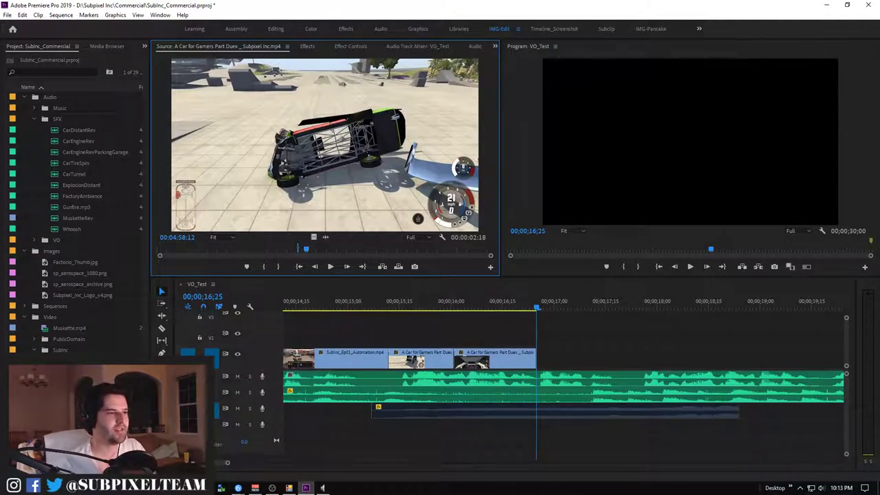
key("l")
key("l")
key("l")
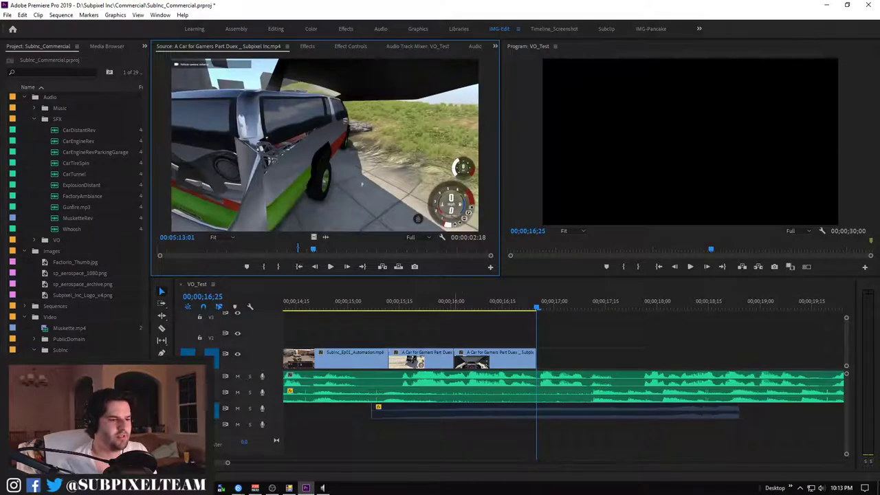
left_click(412, 306)
key("space")
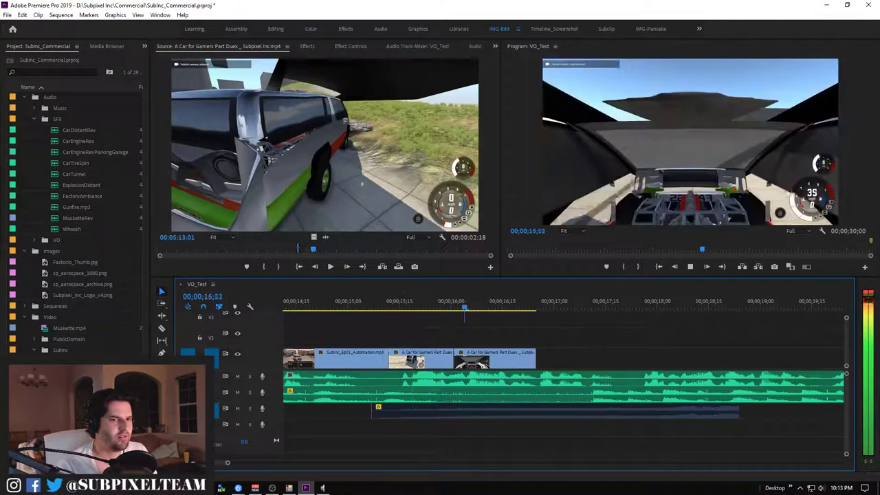
Switch to the Source monitor and shuttle through the footage toward the orange tunnel drop
key("space")
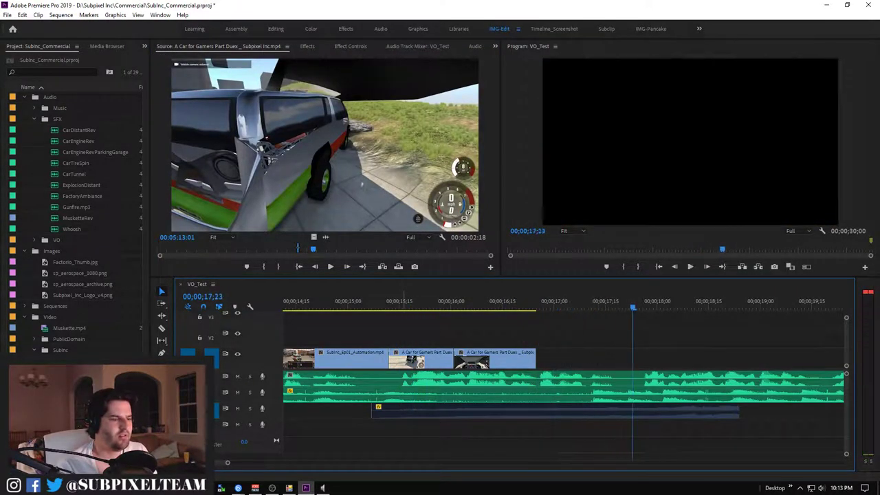
key("shift+2")
key("l")
key("l")
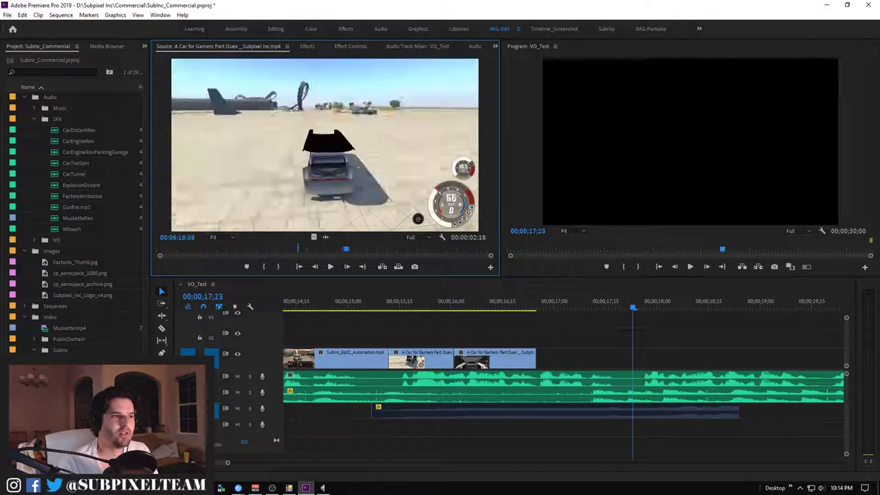
key("j")
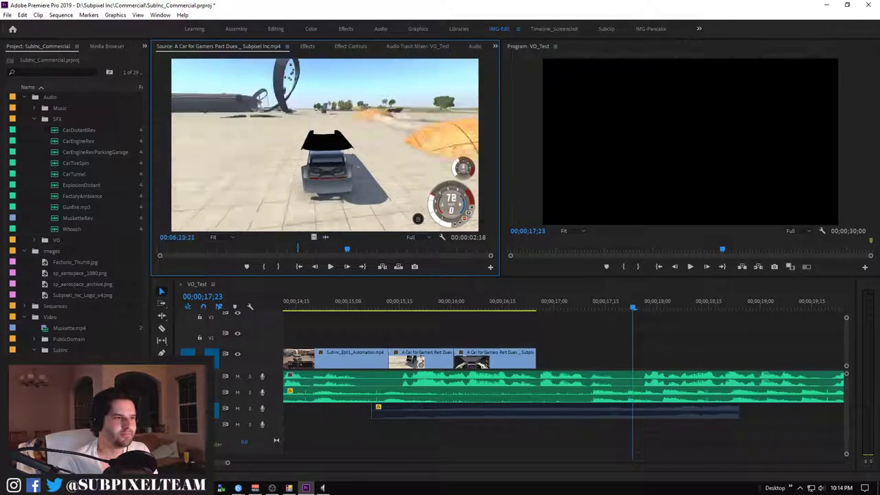
key("l")
key("l")
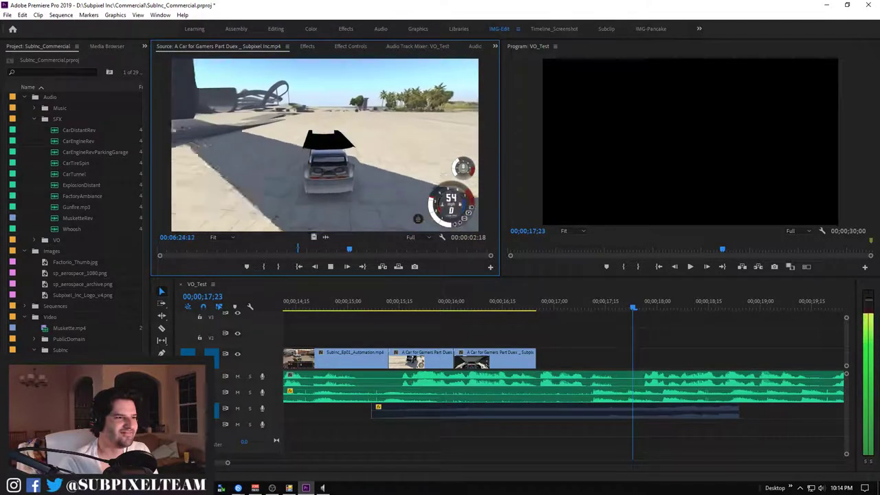
Mark In and Out around the car's plunge down the orange tunnel, about 1 second 9 frames
key("k")
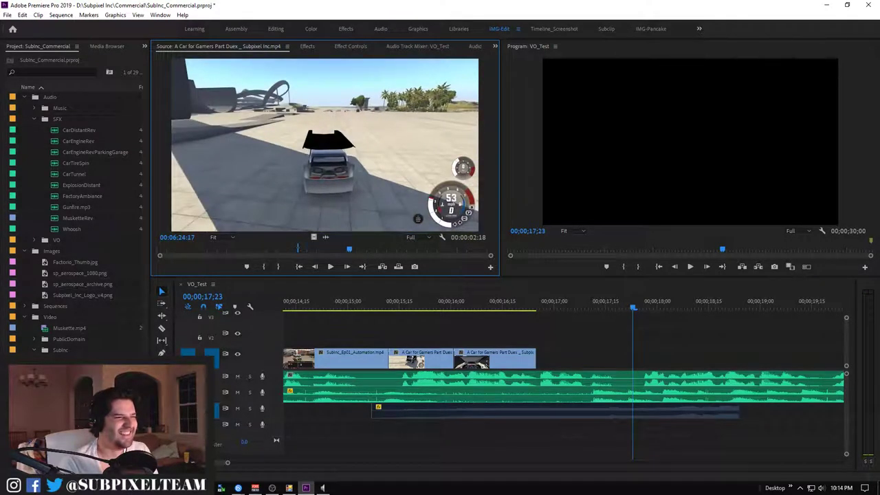
key("l")
key("l")
key("k")
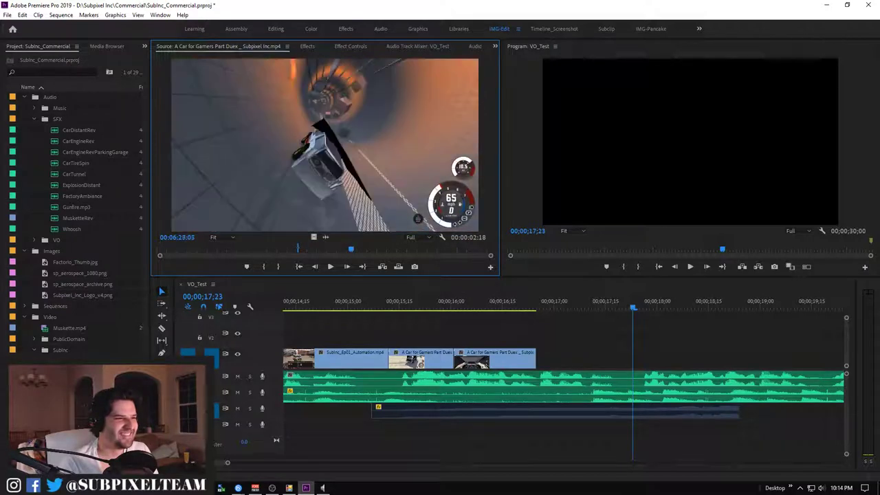
key("l")
key("k")
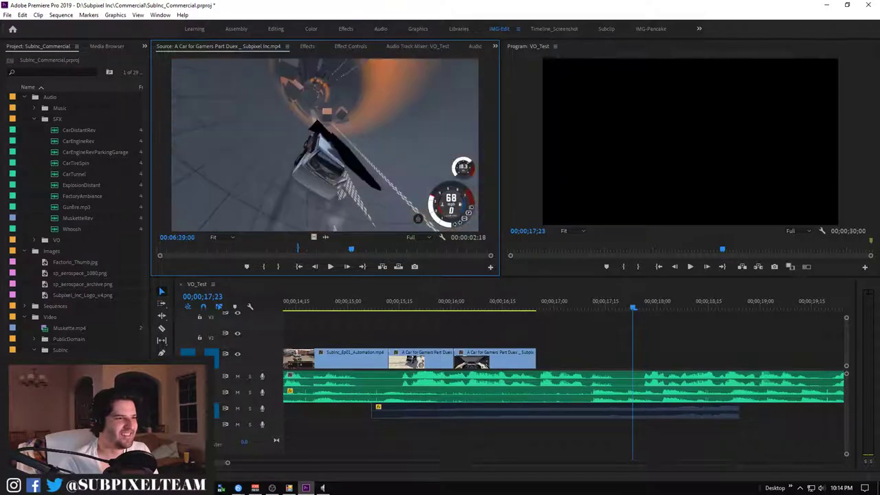
key("j")
key("j")
key("k")
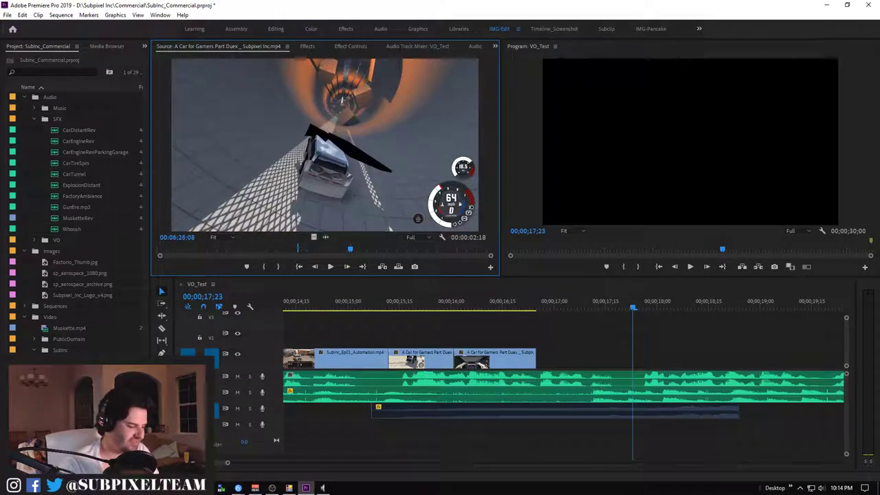
key("i")
key("l")
key("k")
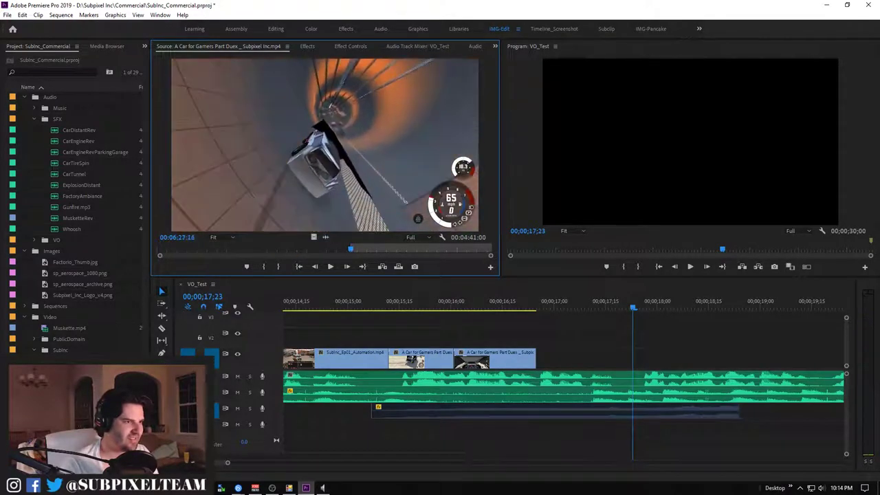
key("o")
Place the tunnel shot video-only on V1 at 17 seconds, review it, then delete it
mouse_move(323, 144)
left_mouse_down()
mouse_move(605, 359)
mouse_move(567, 363)
left_mouse_up()
key("ctrl+z")
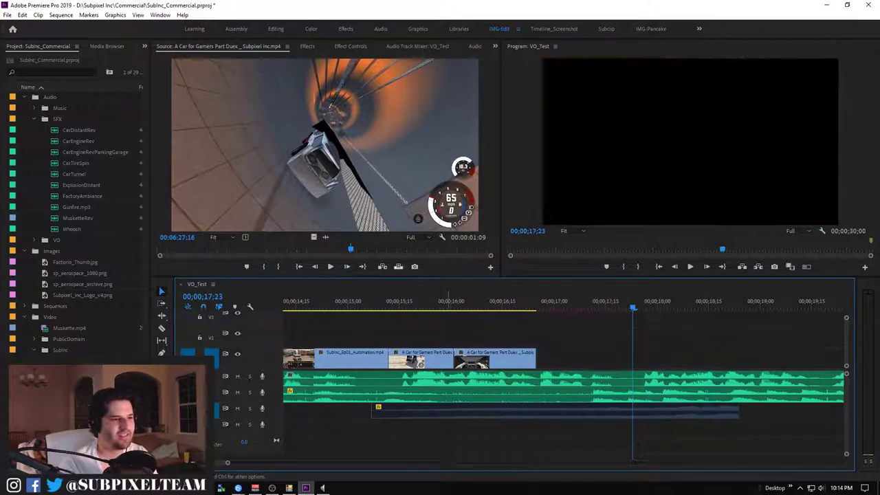
left_click_drag(314, 237, 568, 363)
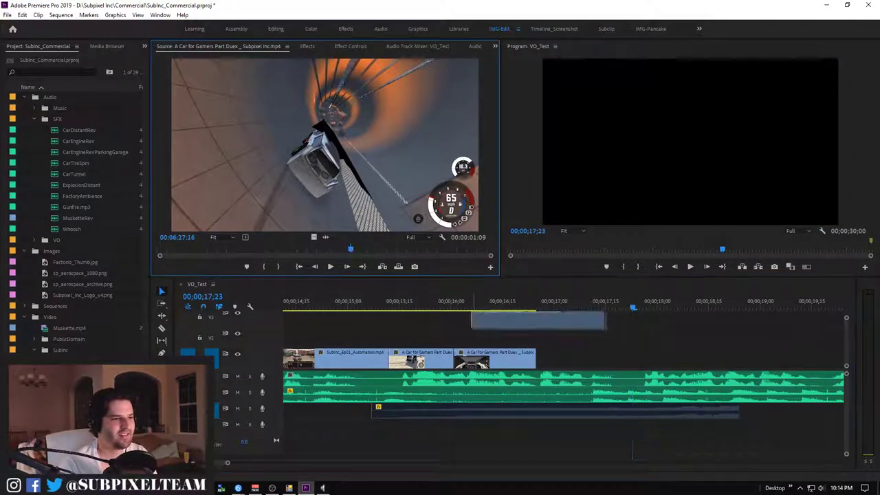
key("space")
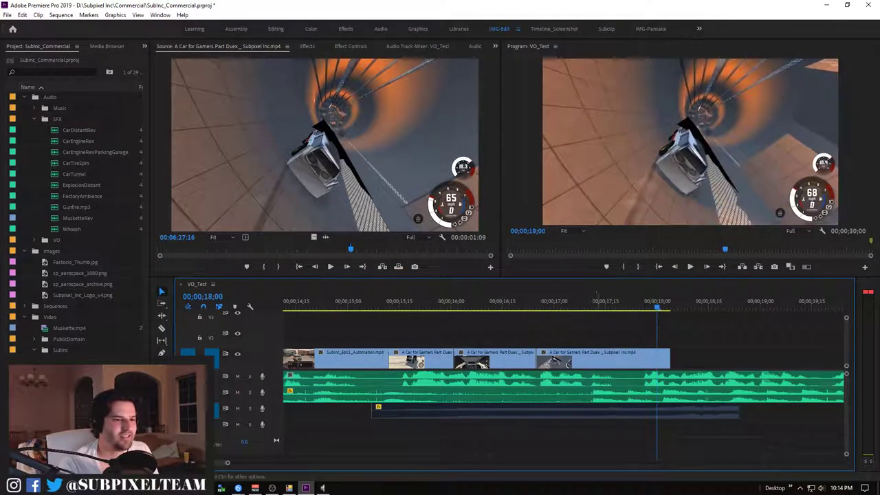
key("j")
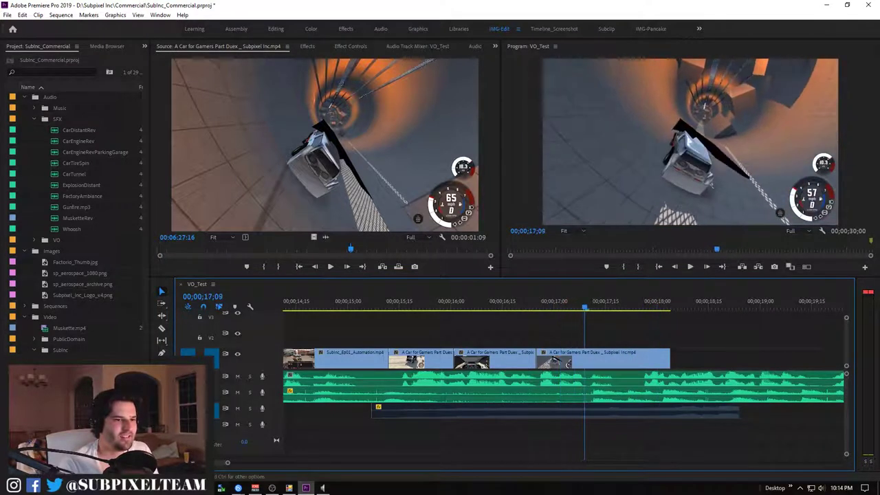
left_click(568, 359)
key("Delete")
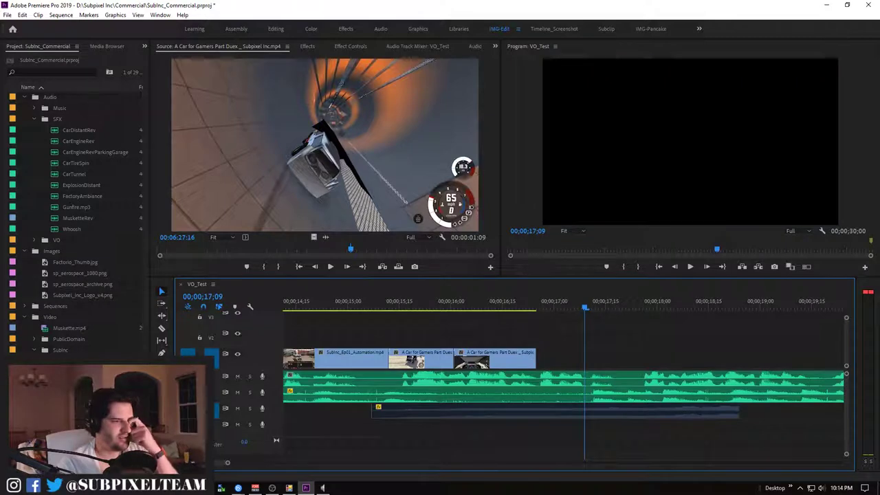
Skim the source footage to the truck approaching a ramp, around 6:41
left_click(358, 249)
left_click_drag(358, 249, 358, 248)
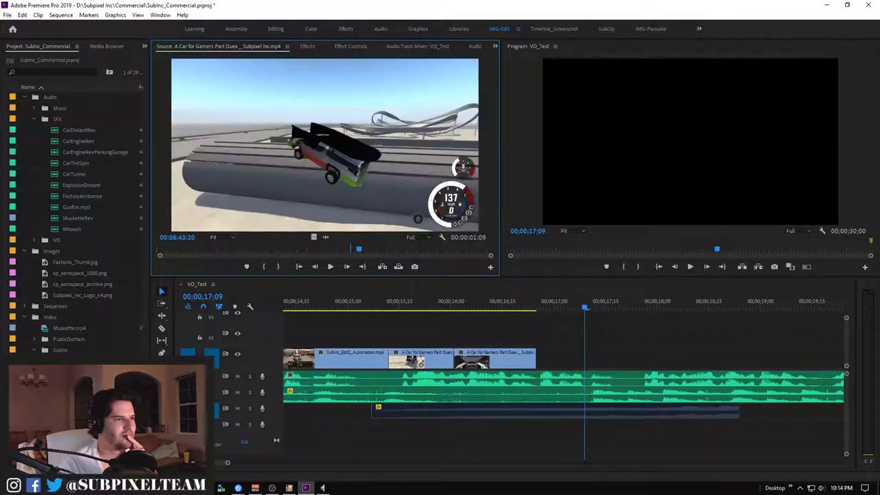
left_click_drag(358, 249, 356, 249)
key("space")
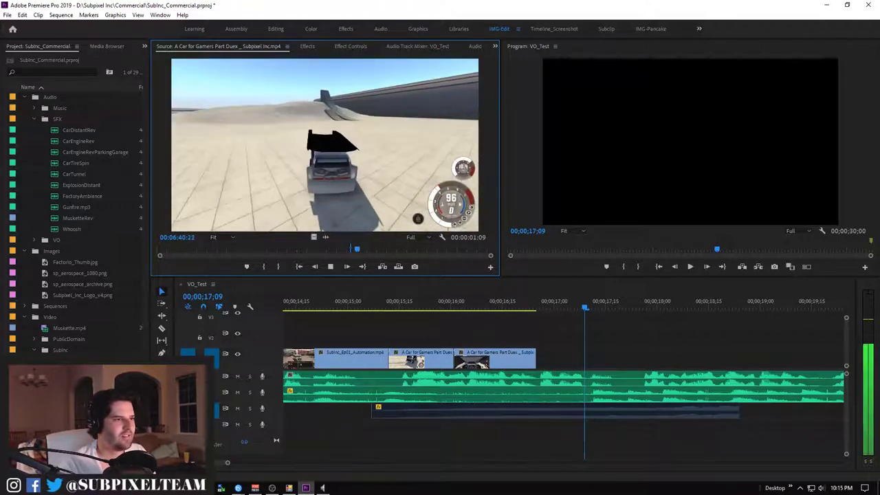
key("space")
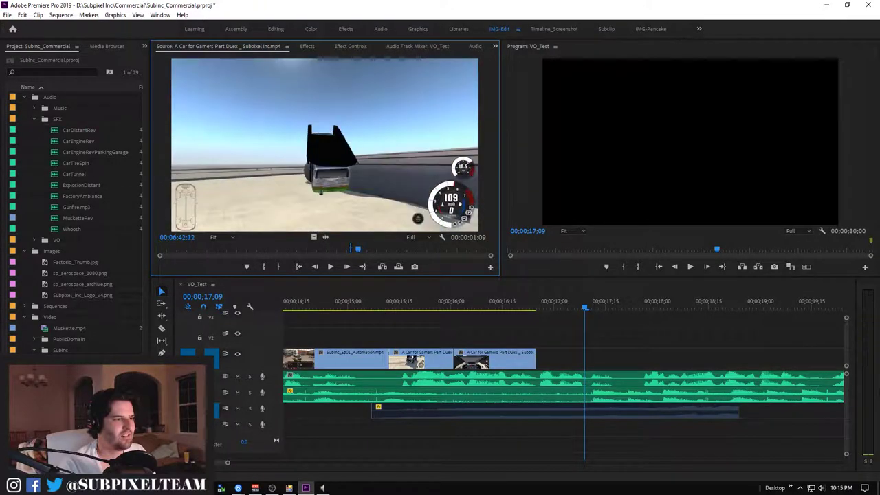
key("j")
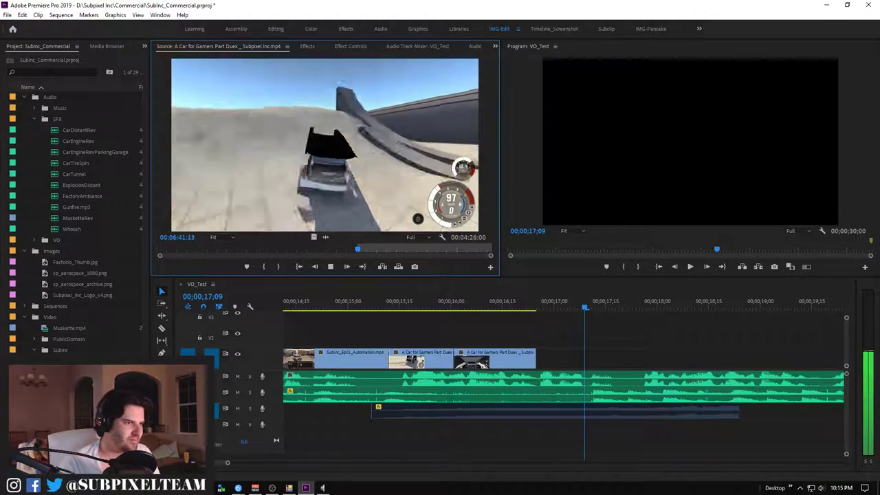
Set the source Out point and place the new car shot on V1 at 17 seconds, then review it
key("o")
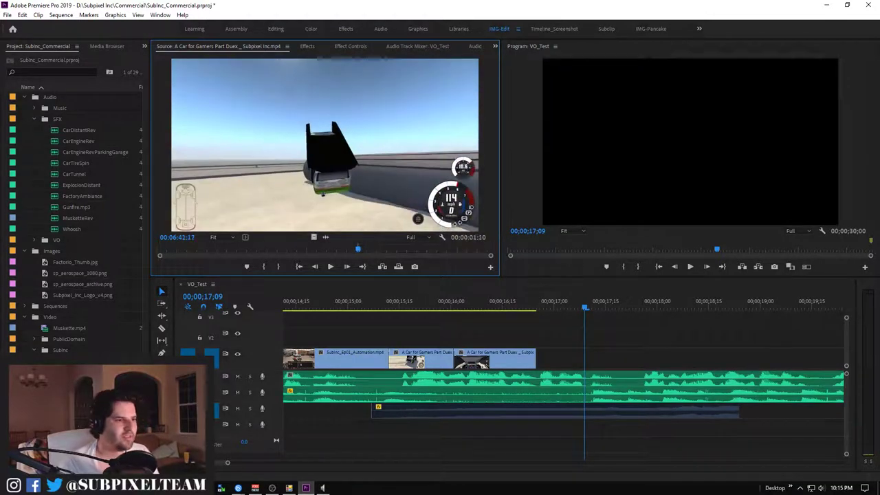
mouse_move(324, 144)
left_mouse_down()
mouse_move(604, 339)
mouse_move(584, 357)
left_mouse_up()
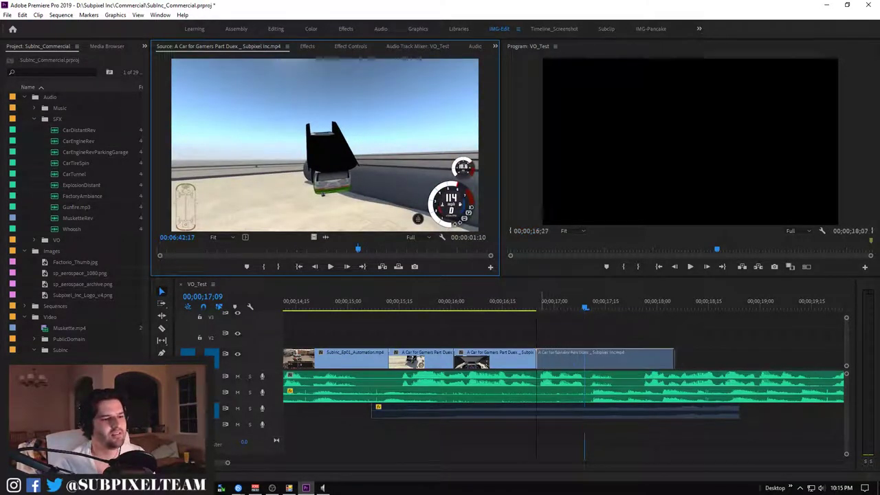
key("Up")
key("space")
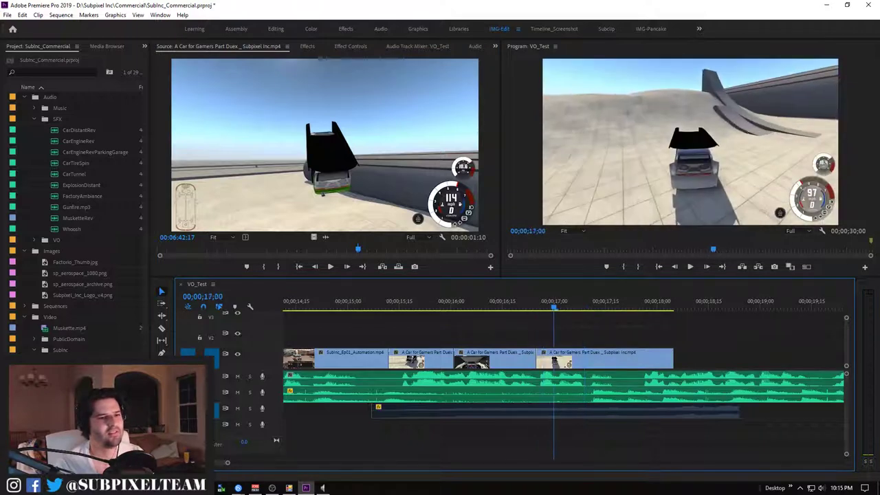
key("Up")
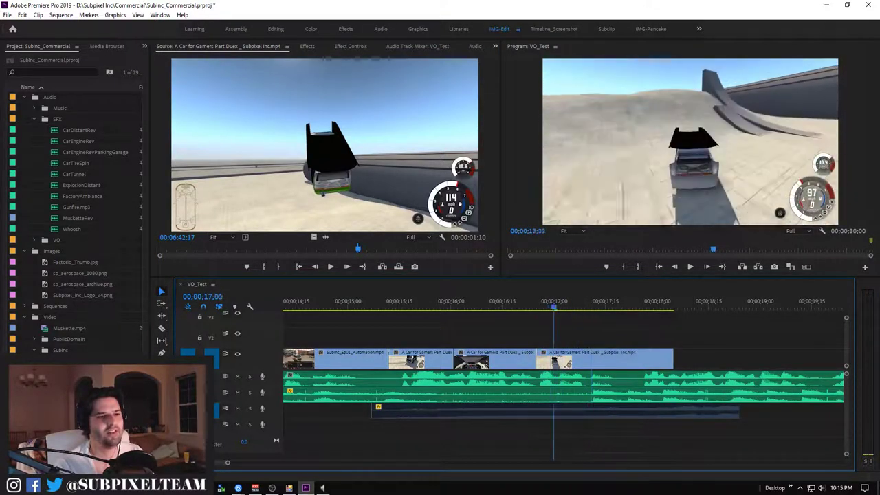
key("Up")
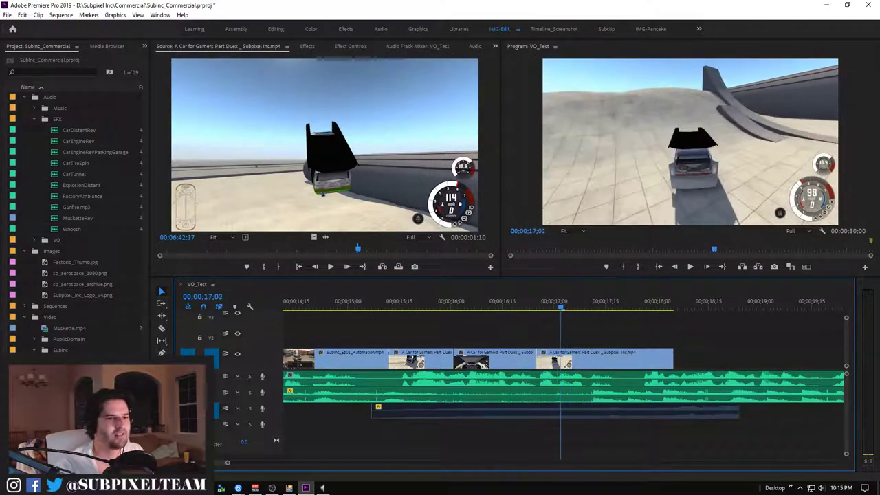
Split the car clip at 16;29, slide the second piece four frames earlier, review and save
key("c")
key("ctrl+k")
key("v")
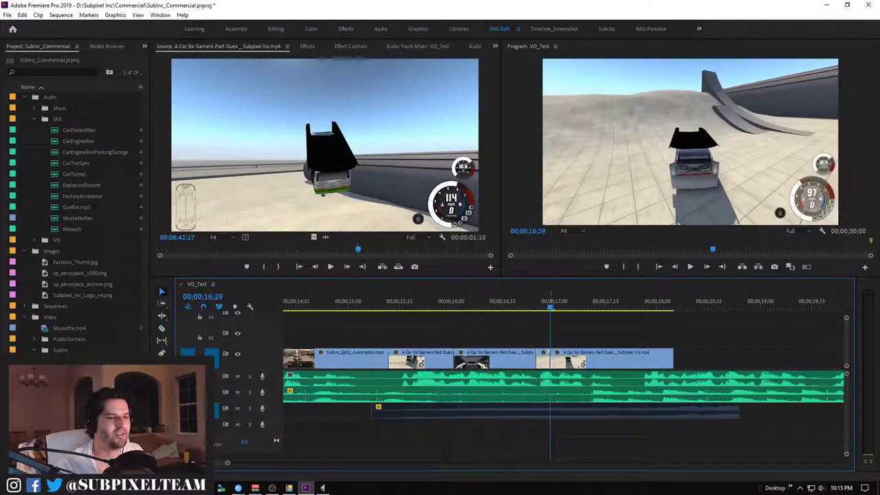
left_click_drag(602, 361, 587, 363)
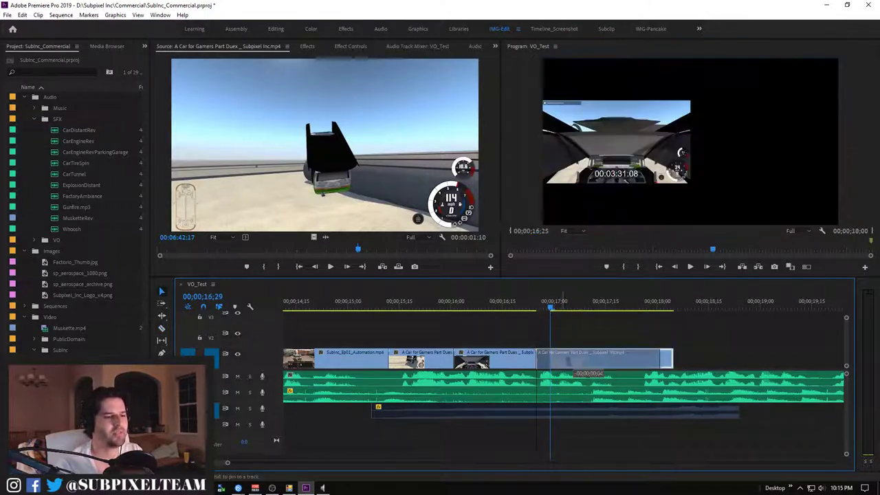
key("space")
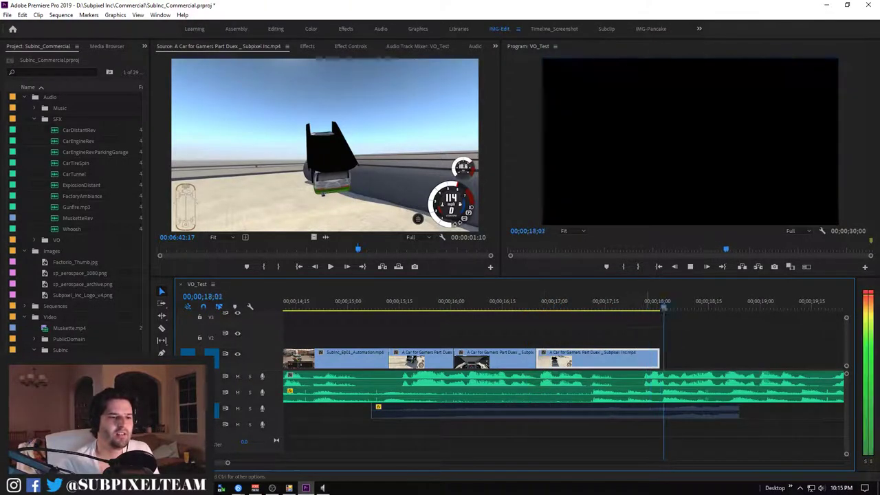
key("space")
key("space")
key("ctrl+s")
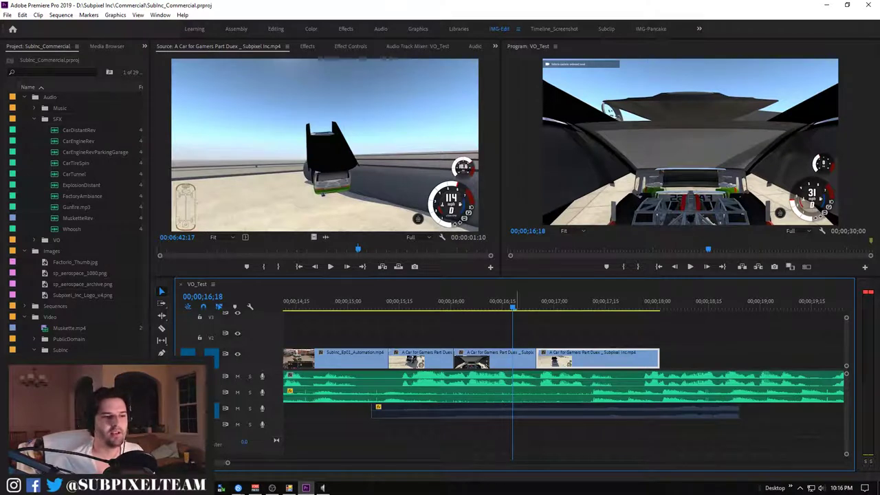
Move the playhead to 15;28, save the project and play back the car clips
left_click(443, 302)
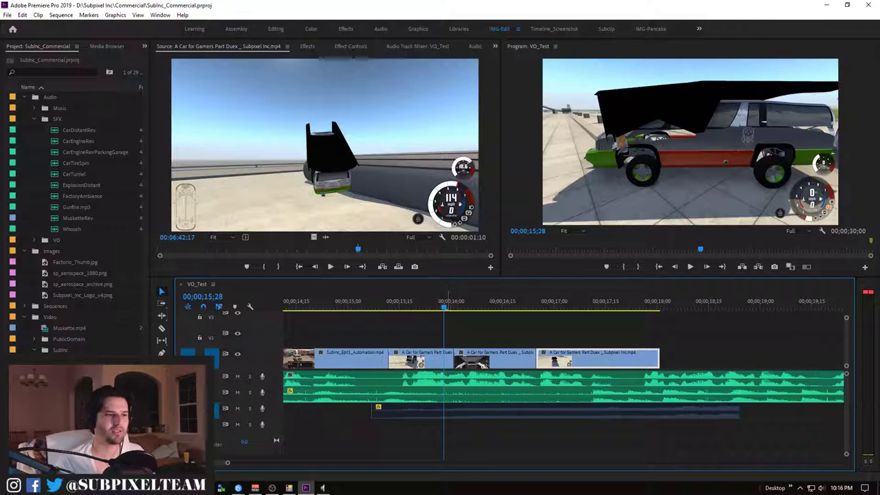
key("ctrl+s")
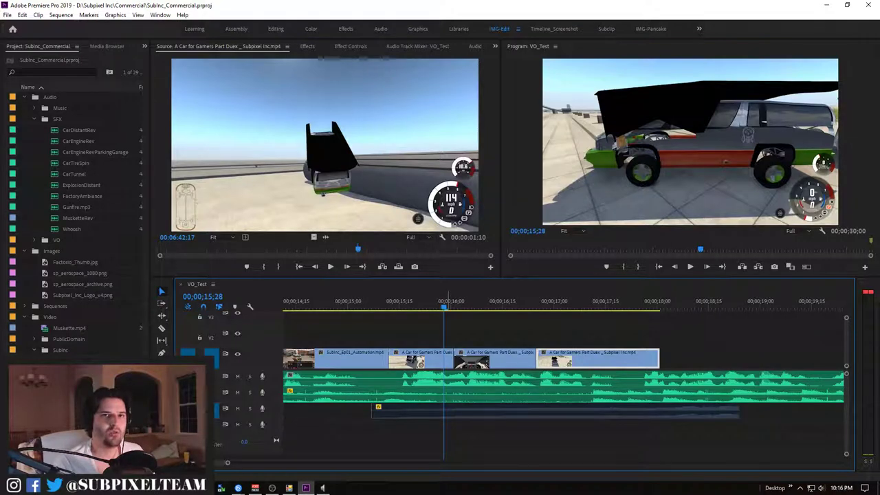
key("space")
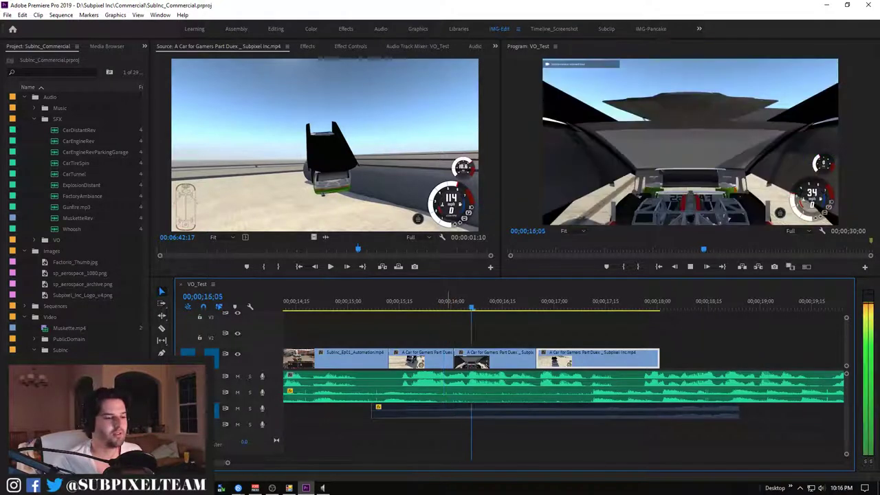
Split the last car clip at 17;28 with the Razor and delete the leftover tail
key("space")
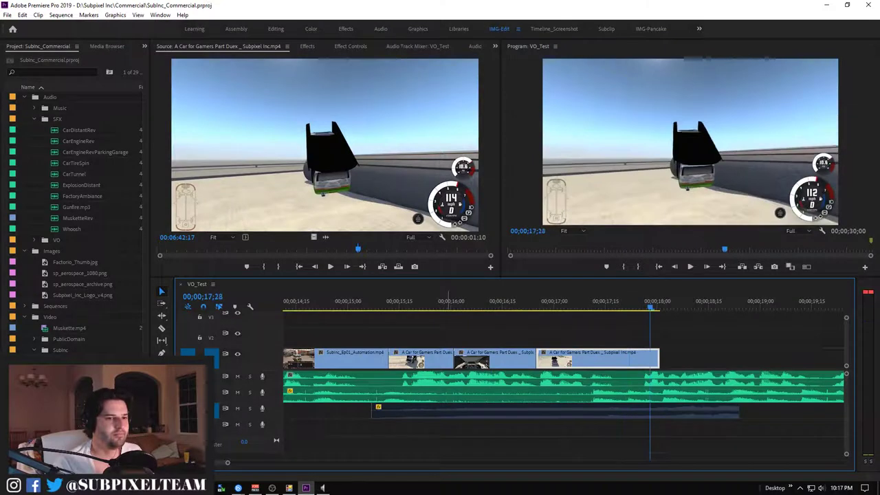
key("c")
left_click(650, 358)
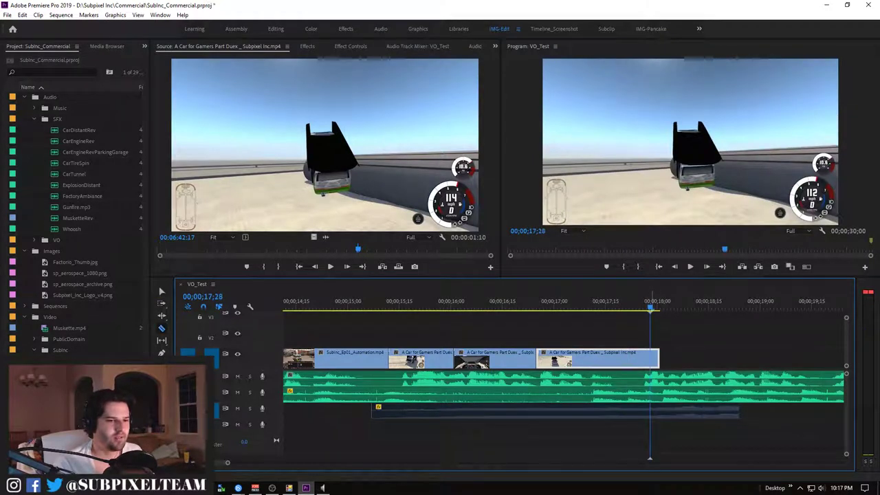
key("v")
key("Delete")
Step back a few frames to check the new ending, then jump to 16;05 on the in-car shot
scroll(564, 371, "down", 4)
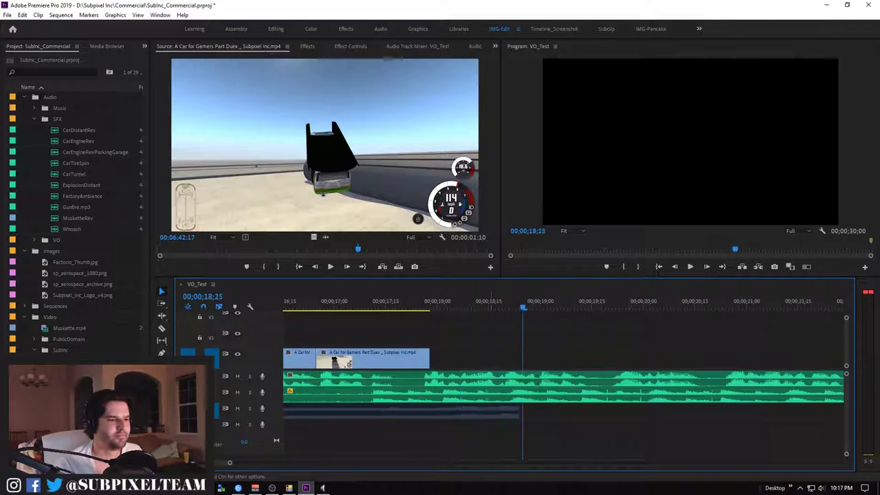
key("shift+Left")
key("Left")
key("Left")
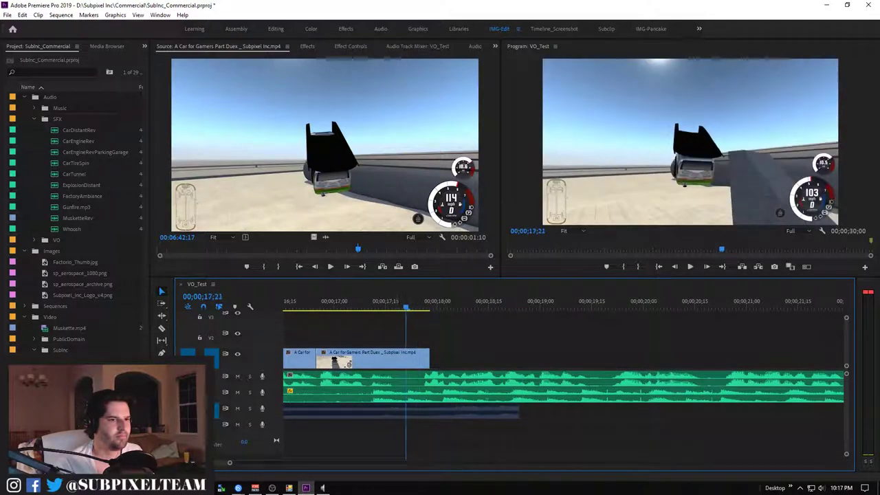
scroll(564, 372, "up", 2)
scroll(563, 371, "up", 2)
left_click(413, 302)
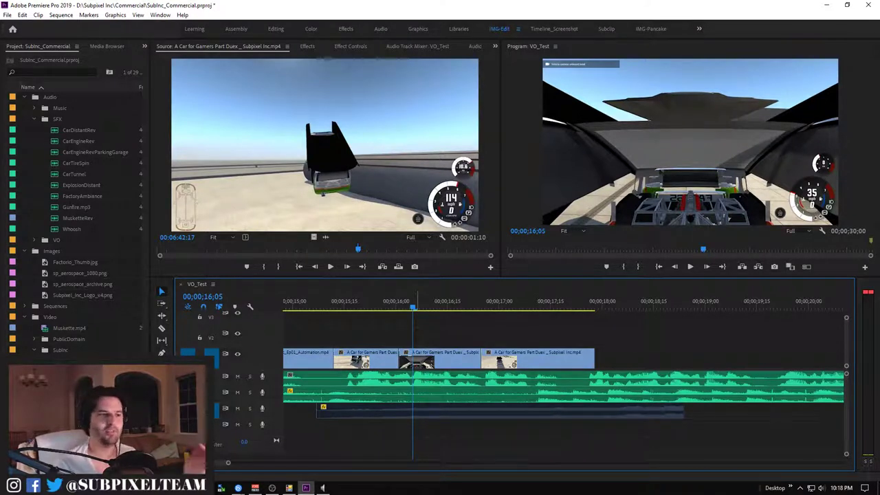
Review the car clips by playing from 15;17 and from the 16;00 edit point
key("Left")
key("Left")
key("Left")
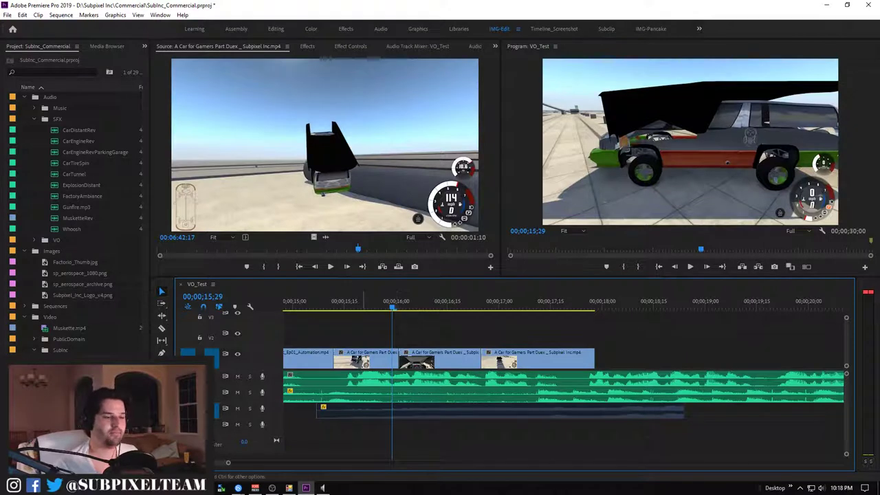
left_click(351, 302)
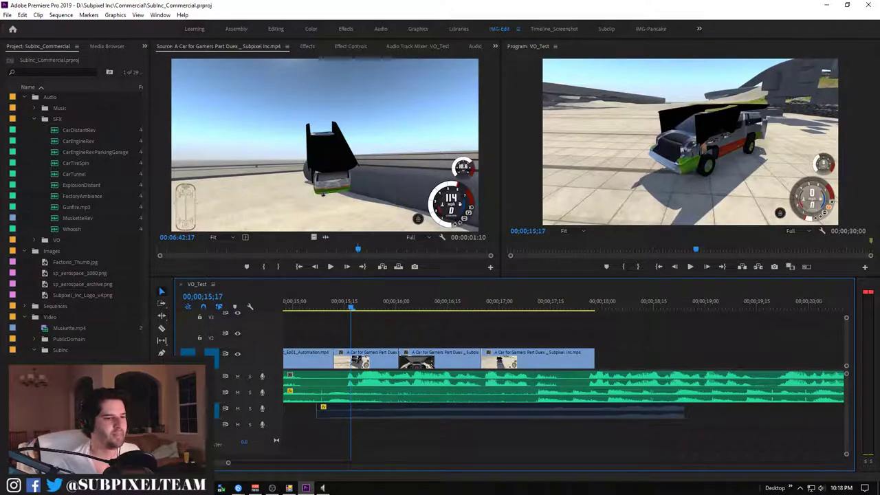
key("space")
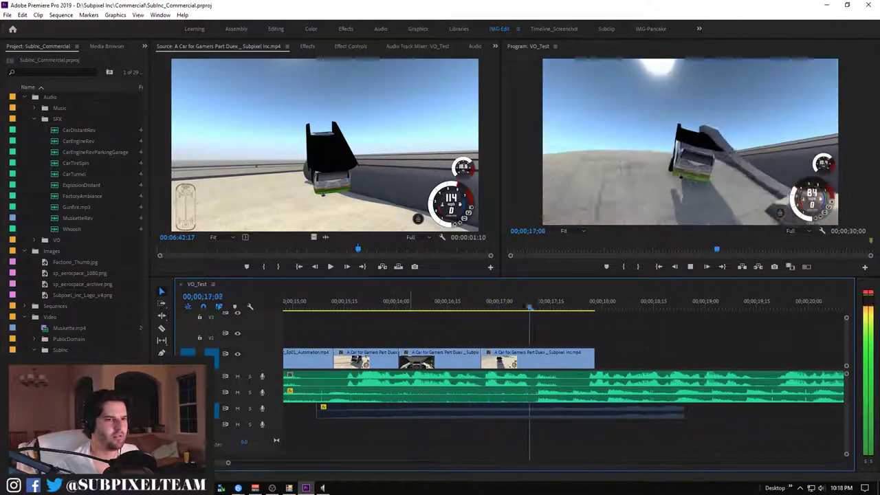
key("Up")
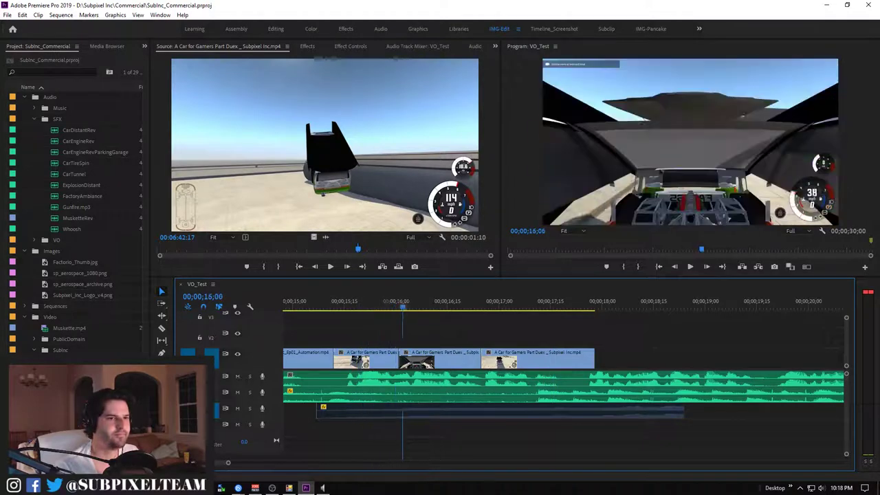
key("space")
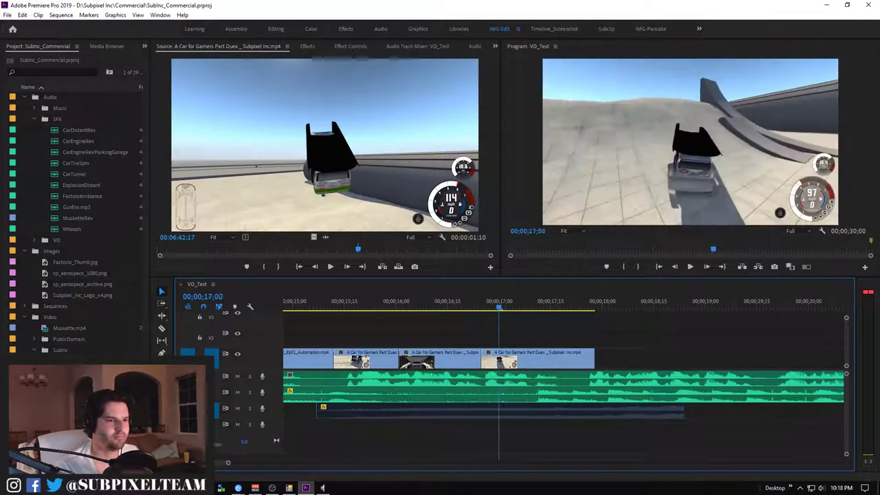
Delete the in-car clip from V1 and extend the Automation clip further into the gap
left_click(440, 357)
key("Delete")
left_click(317, 302)
key("space")
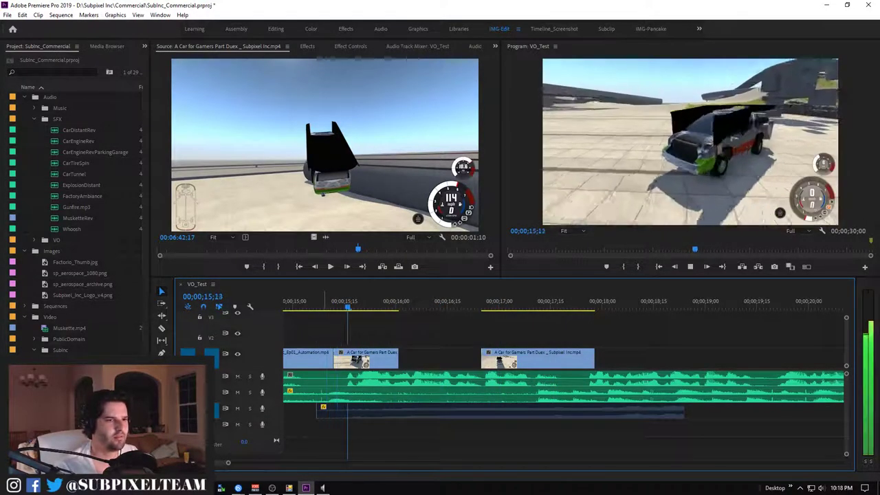
left_click_drag(397, 357, 453, 358)
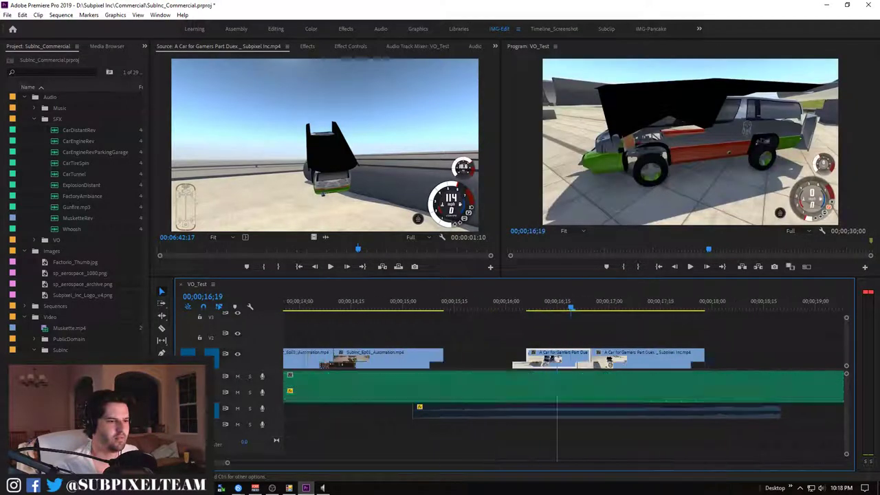
left_click(454, 303)
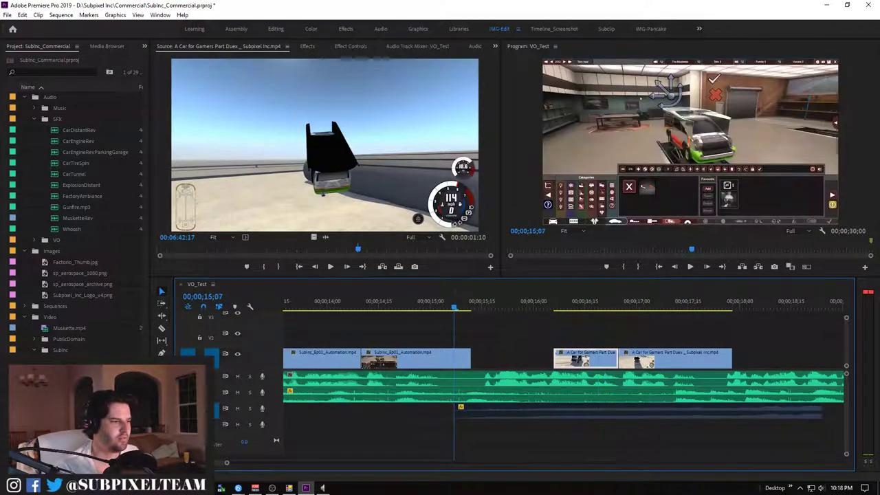
Load the Automation clip as source, skim its footage, and set the sequence to 15;05
key("f")
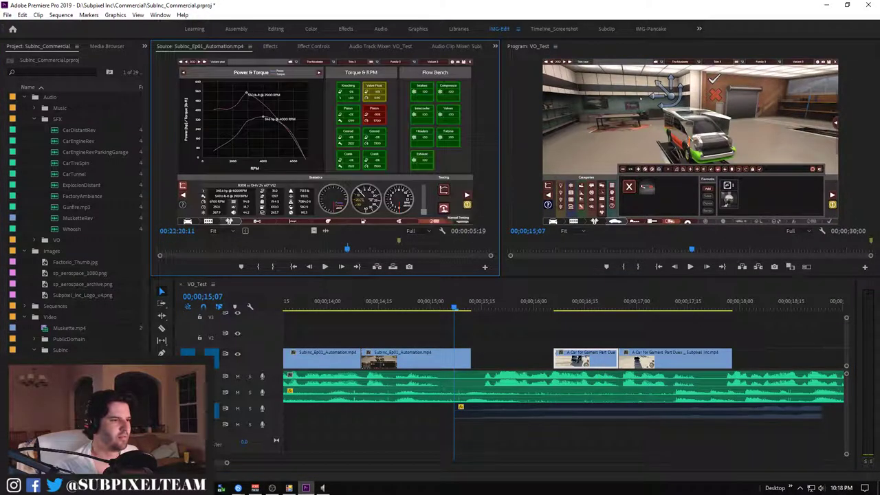
mouse_move(347, 249)
left_mouse_down()
mouse_move(319, 248)
mouse_move(367, 249)
left_mouse_up()
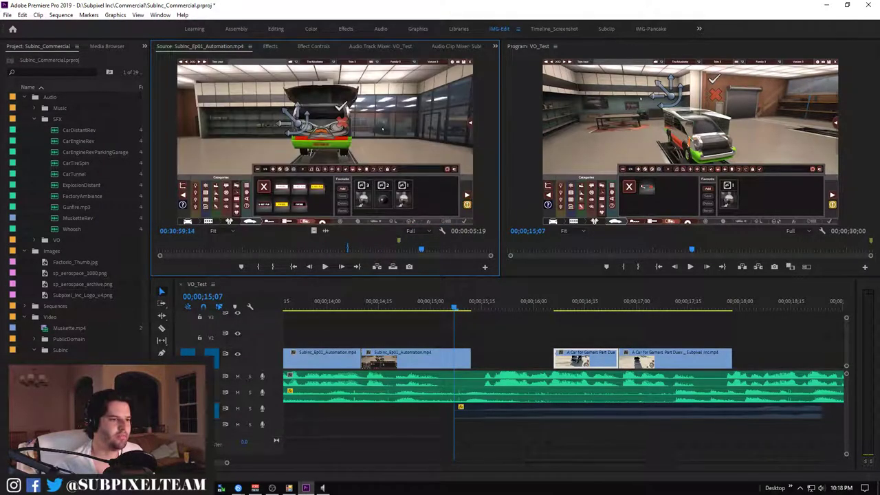
left_click_drag(454, 303, 443, 302)
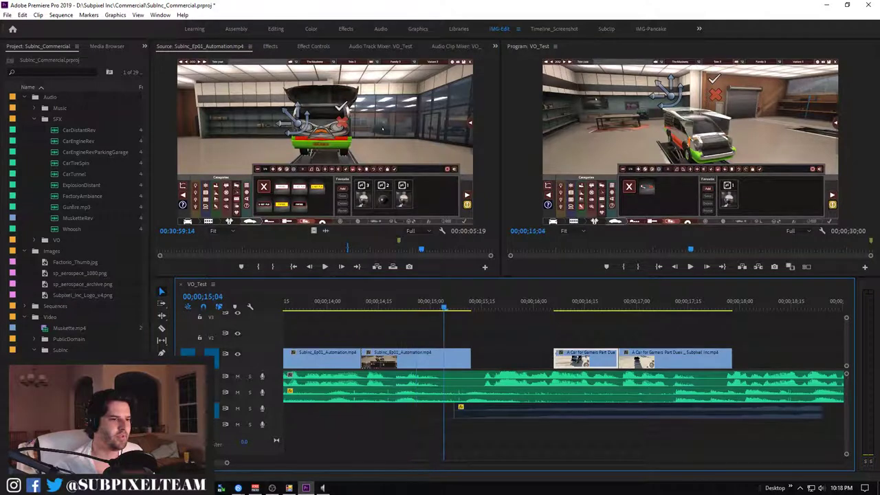
left_click_drag(421, 249, 465, 249)
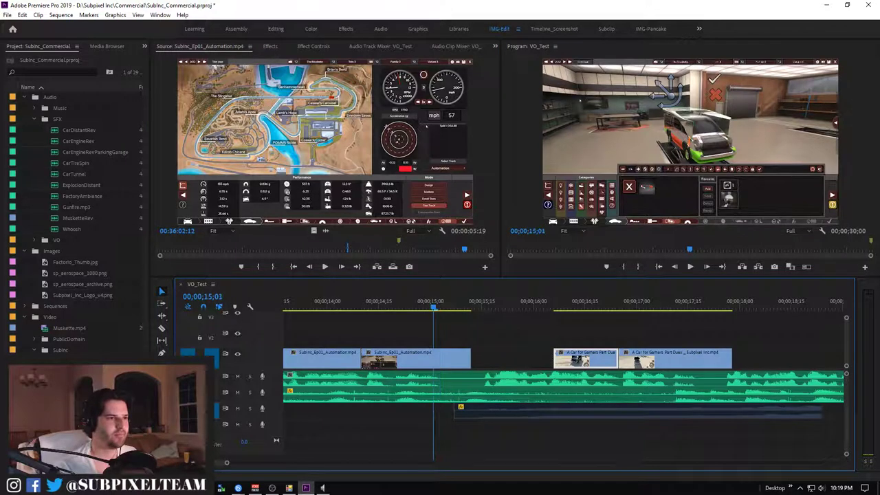
key("Right")
key("Right")
key("Right")
key("Left")
key("Left")
key("Left")
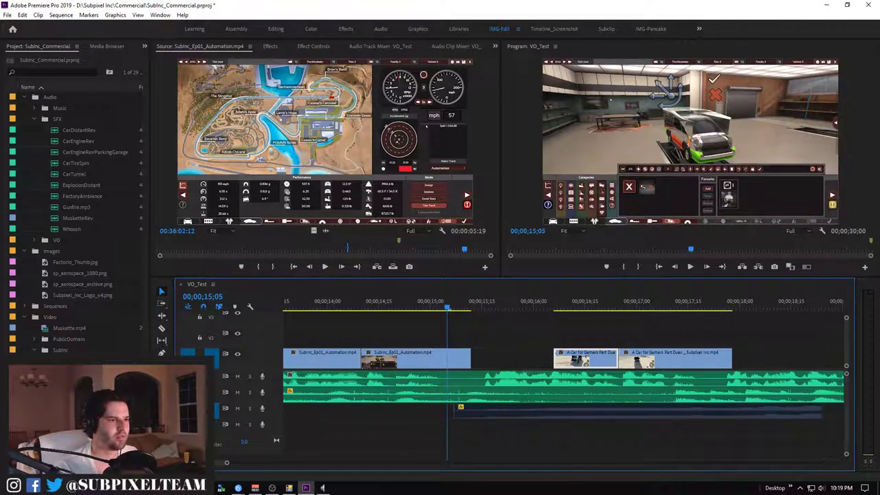
left_click_drag(465, 249, 466, 249)
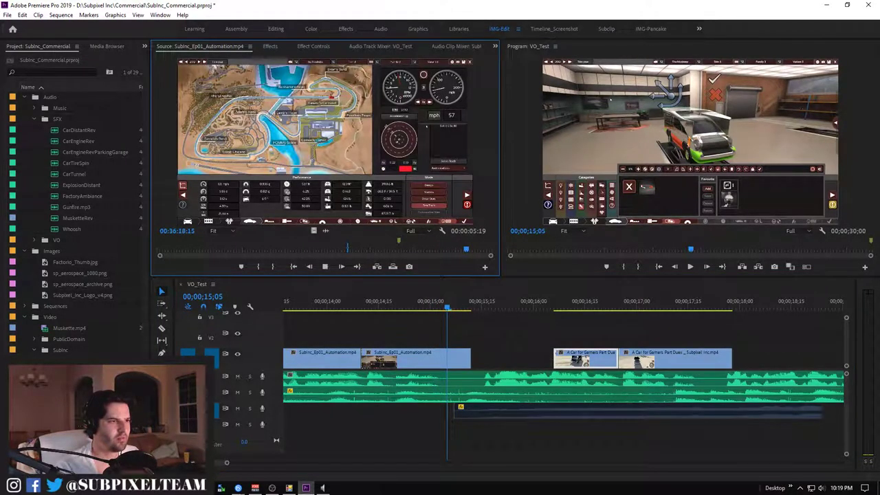
Shuttle the source with J/K/L and hold it on the map view at 00;35;43;02
key("space")
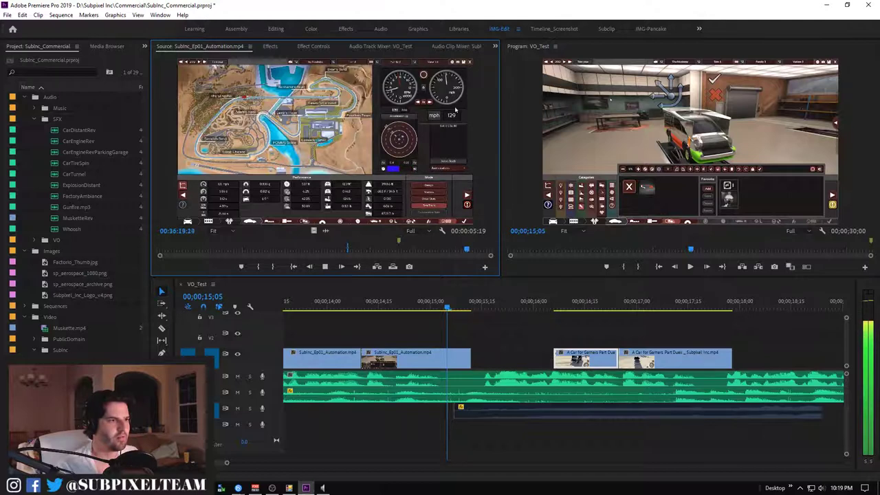
key("space")
key("l")
key("l")
key("l")
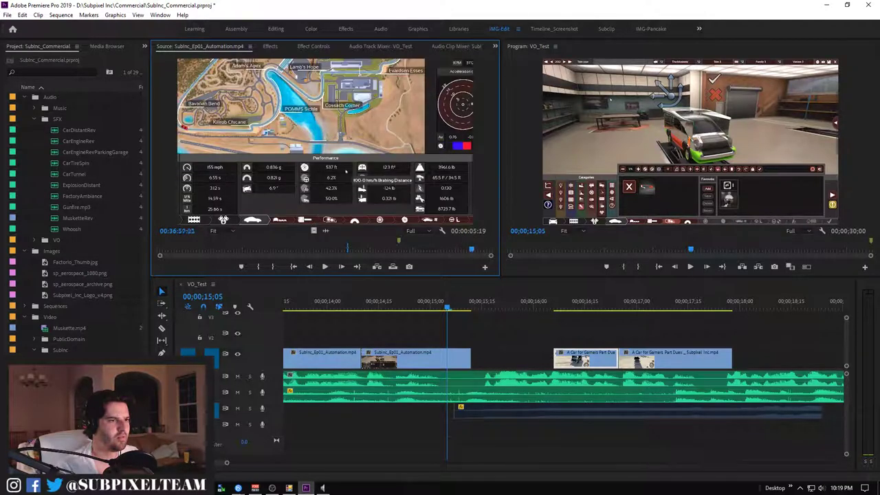
key("j")
key("j")
key("j")
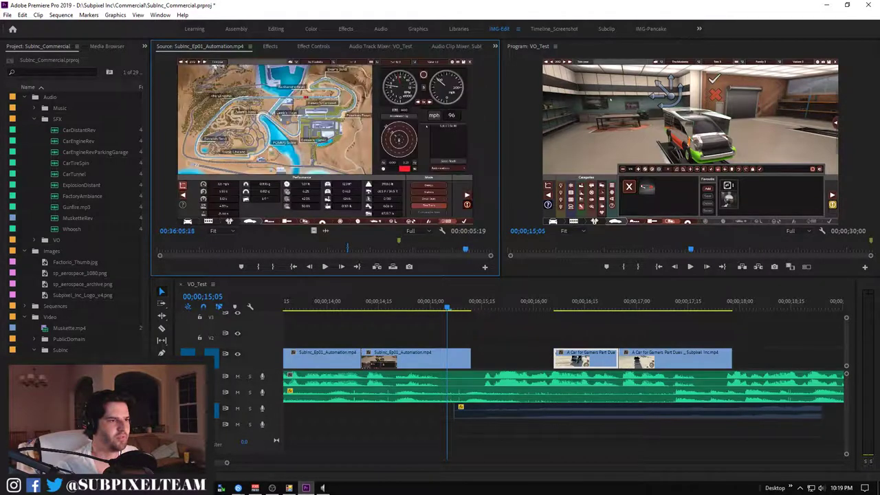
key("l")
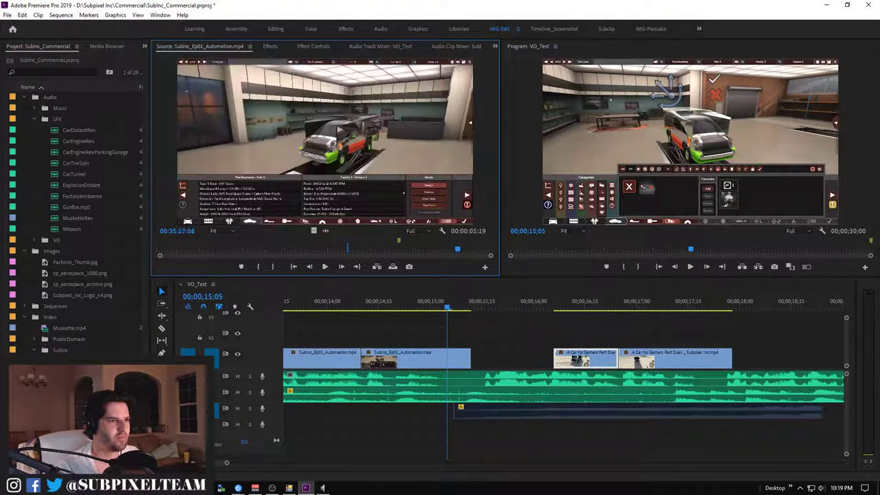
key("l")
key("l")
key("l")
key("k")
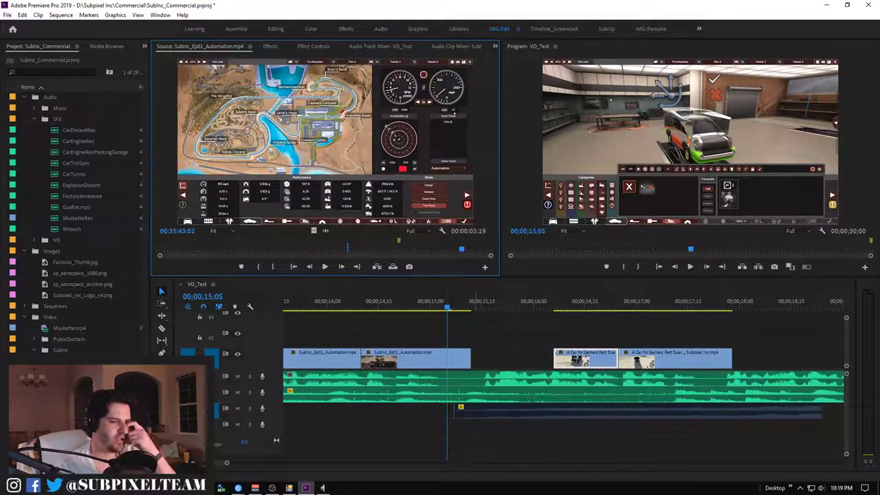
Replay the VO_Test cut twice starting from the still image clip around 14 seconds
left_click(354, 303)
key("Left")
key("Left")
key("Left")
key("Left")
key("Left")
key("Left")
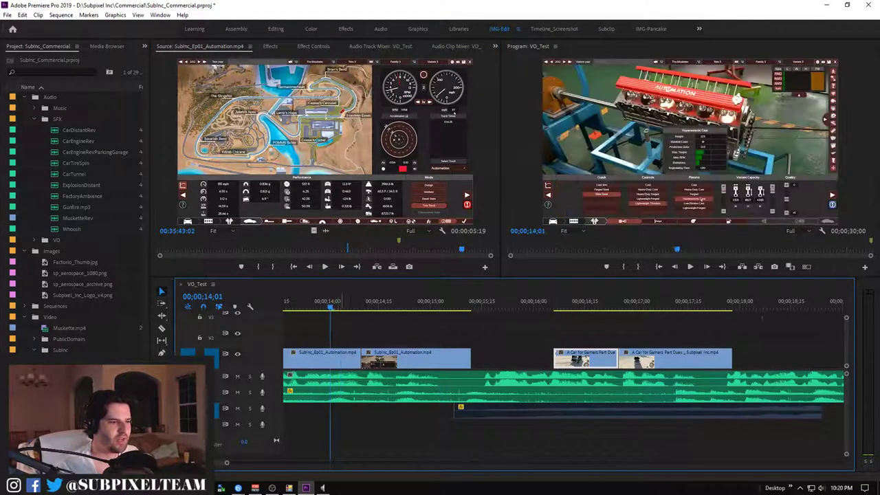
scroll(563, 372, "up", 2)
key("Up")
key("Left")
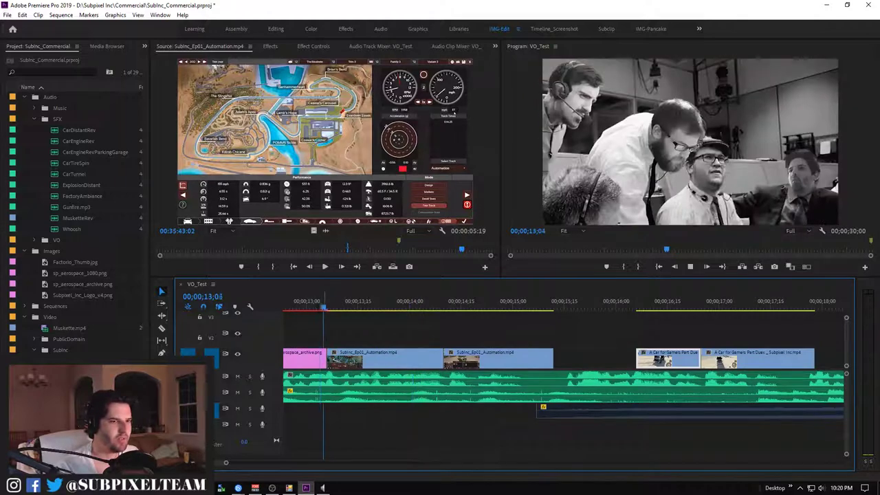
key("space")
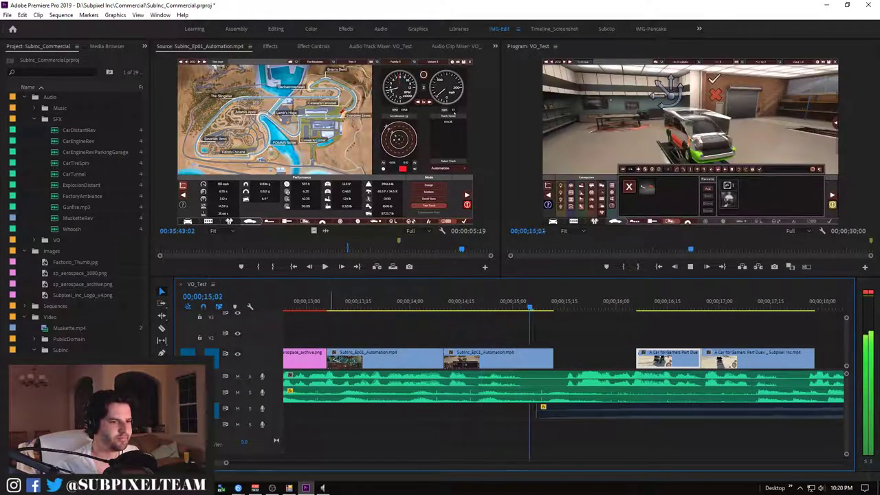
key("space")
left_click(376, 301)
key("space")
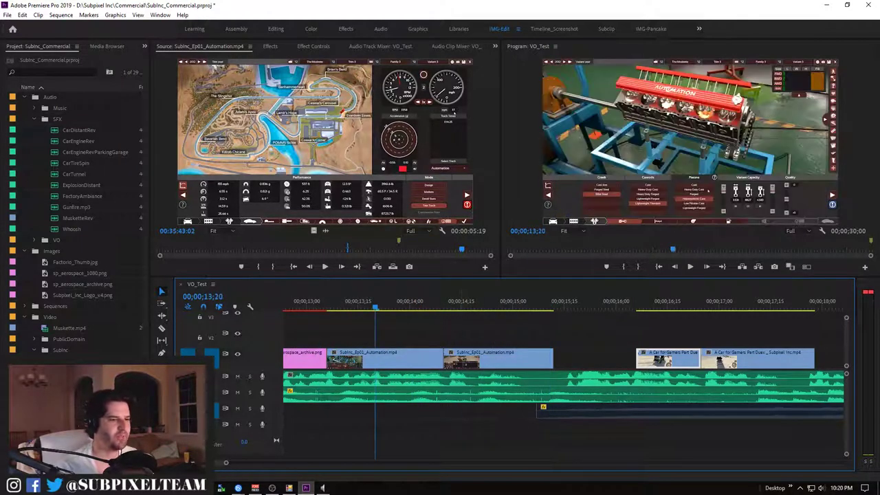
key("space")
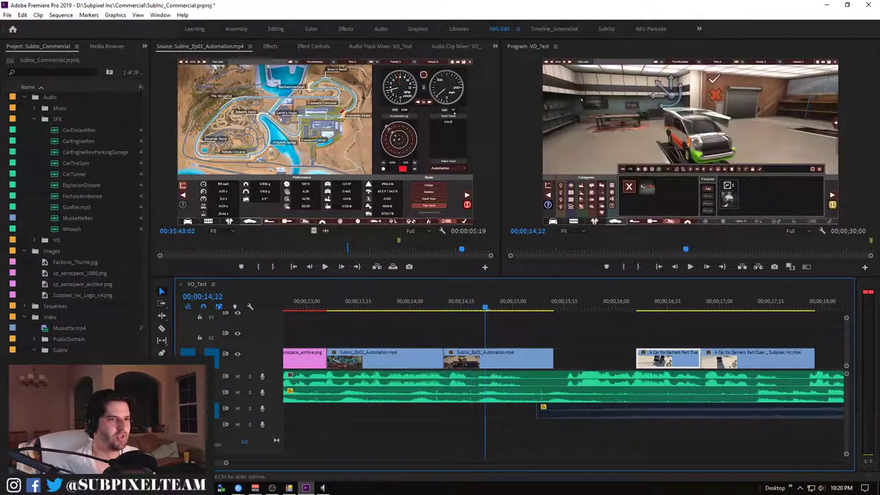
scroll(563, 378, "down", 4)
scroll(563, 378, "down", 1)
Play the car clips from 15;13, 17;01 and 15;01, then resume the Automation source preview
left_click(420, 302)
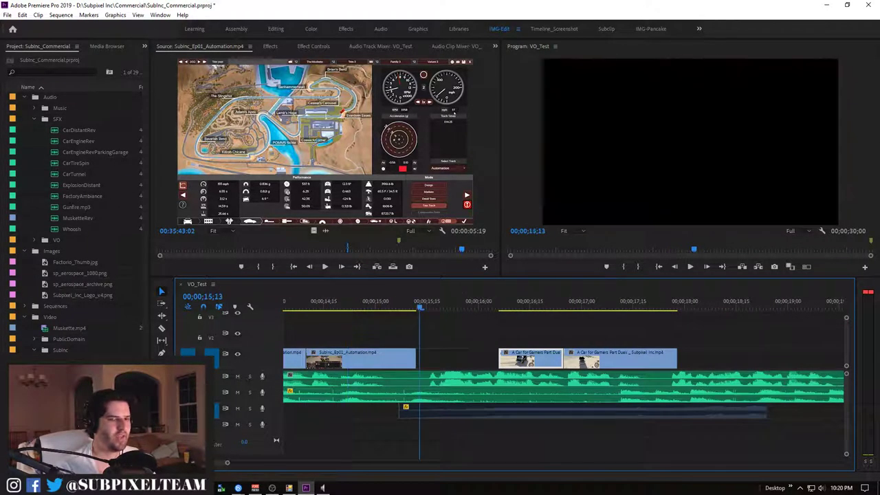
key("space")
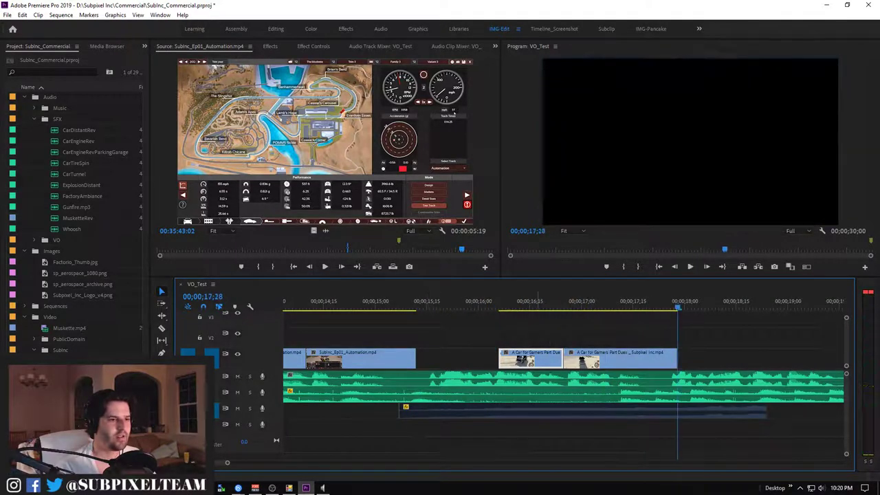
left_click_drag(511, 303, 547, 304)
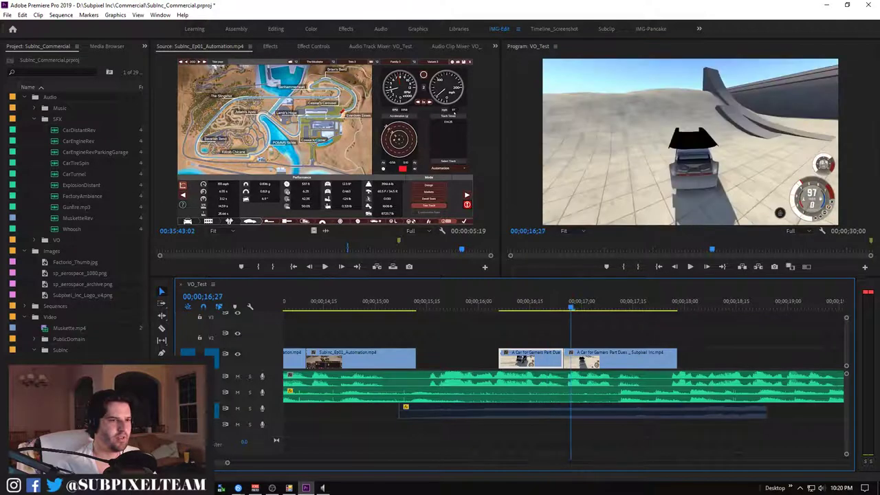
left_click_drag(547, 307, 562, 306)
key("space")
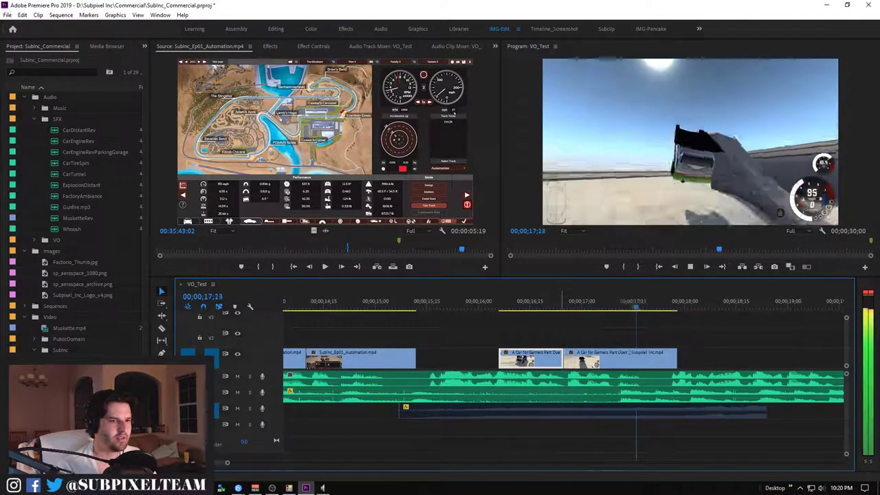
key("space")
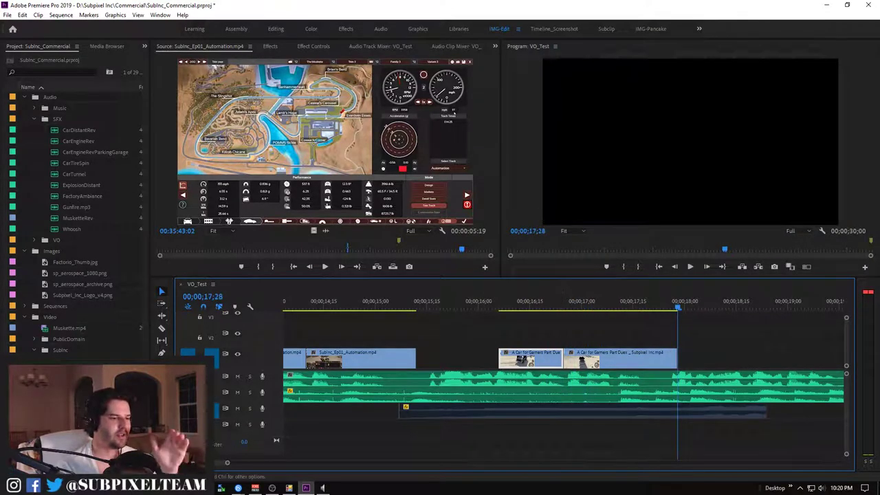
left_click(395, 303)
key("shift+Left")
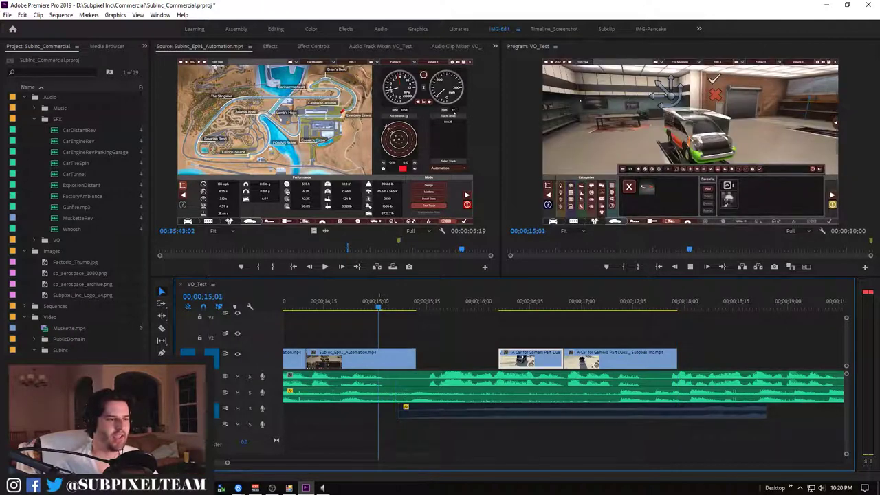
key("space")
key("space")
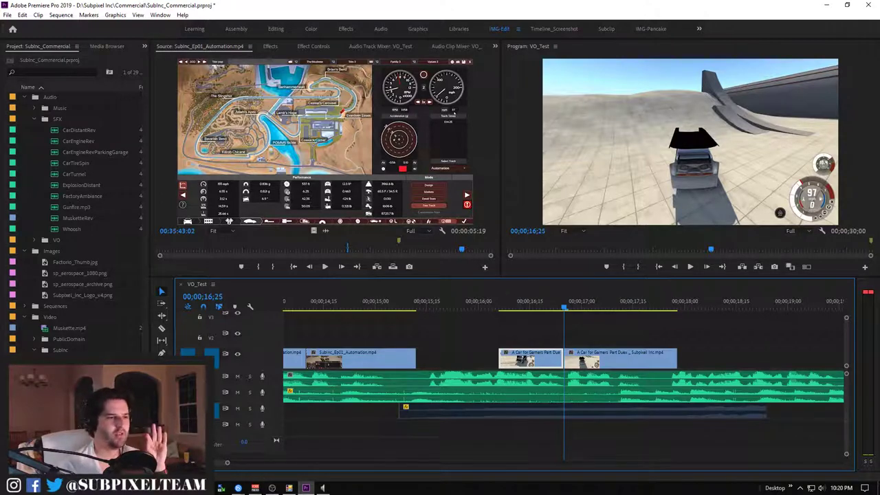
left_click(426, 126)
key("space")
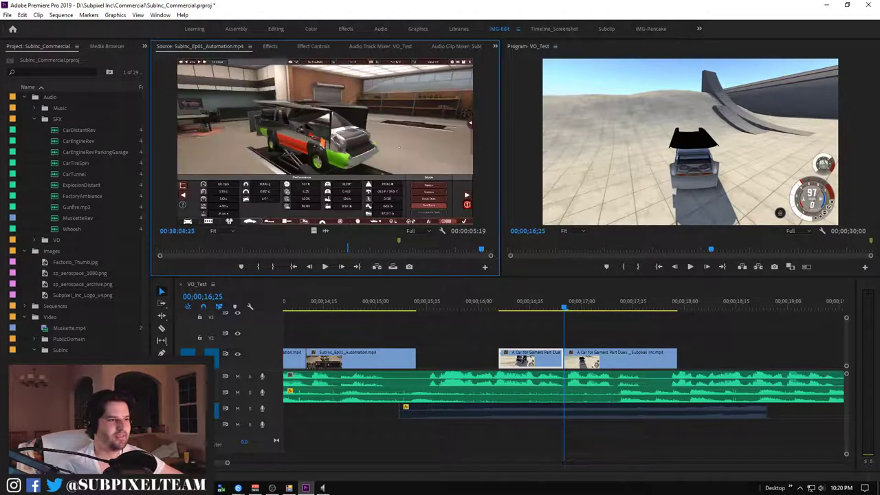
Stop the source footage on the gauges view and set the sequence playhead to 14;19
key("j")
key("j")
key("j")
key("k")
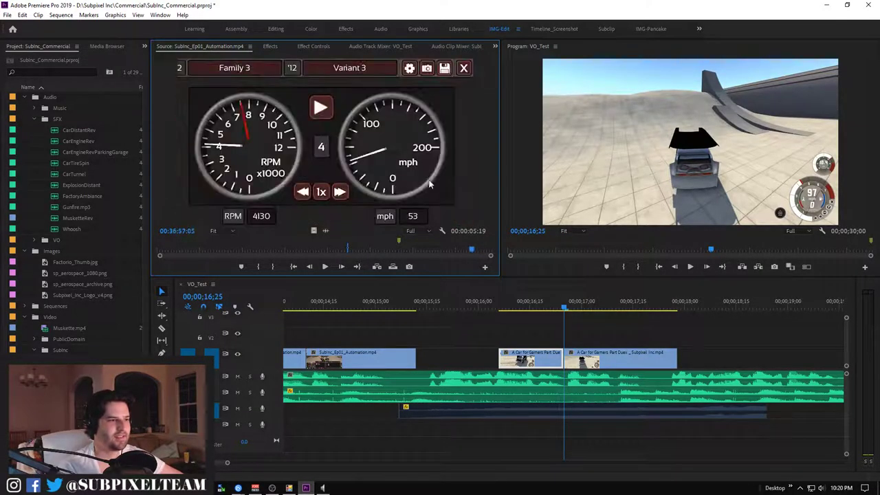
left_click_drag(321, 302, 337, 302)
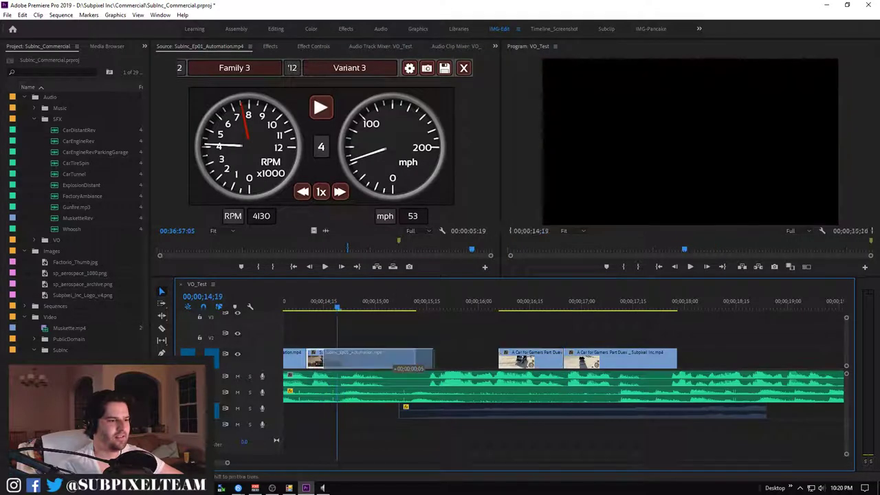
Move the second Automation clip against the car clips; stop source on the map at 00;35;52;03
left_click_drag(358, 358, 441, 357)
scroll(563, 371, "left", 3)
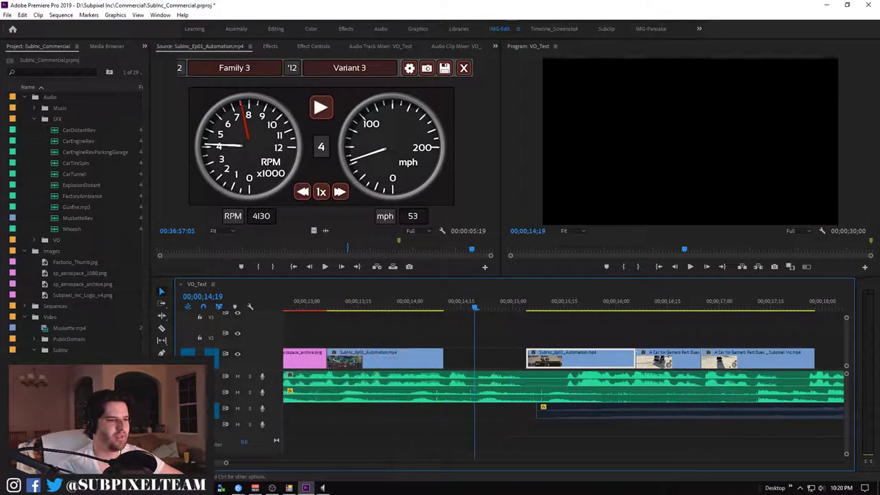
left_click(452, 120)
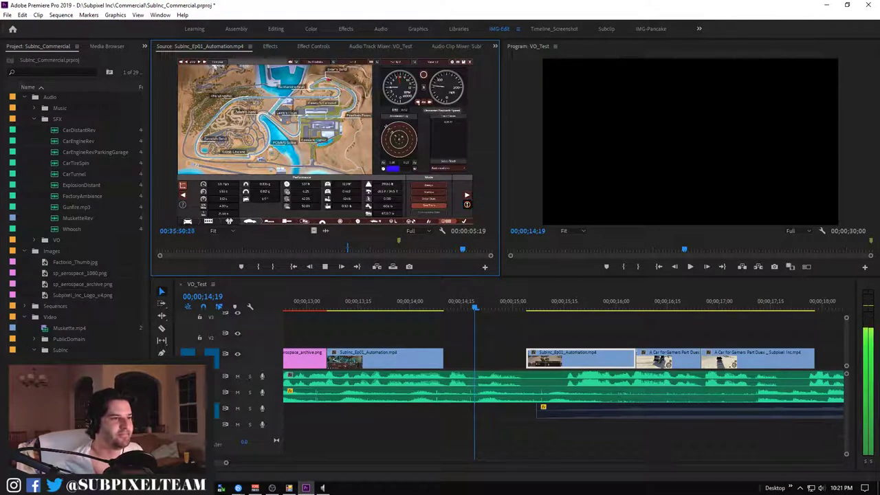
key("space")
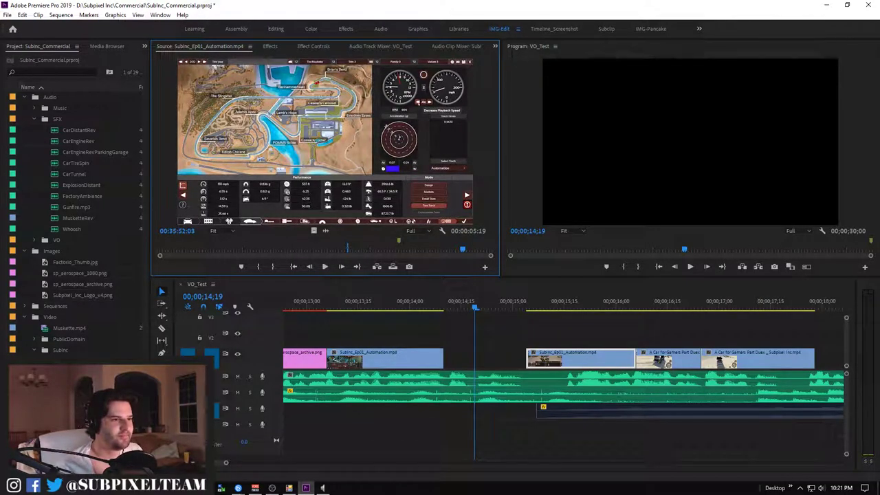
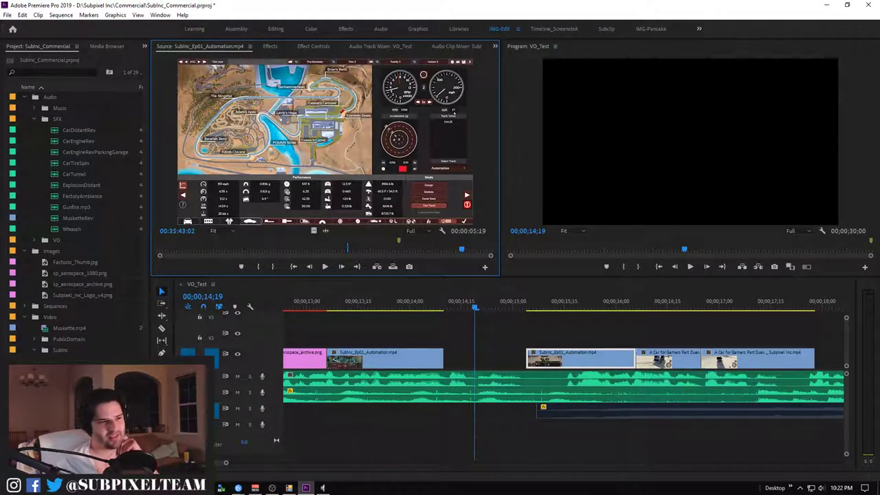
Review the V1 gap in VO_Test and mark an in point in the Automation source footage
key("shift+3")
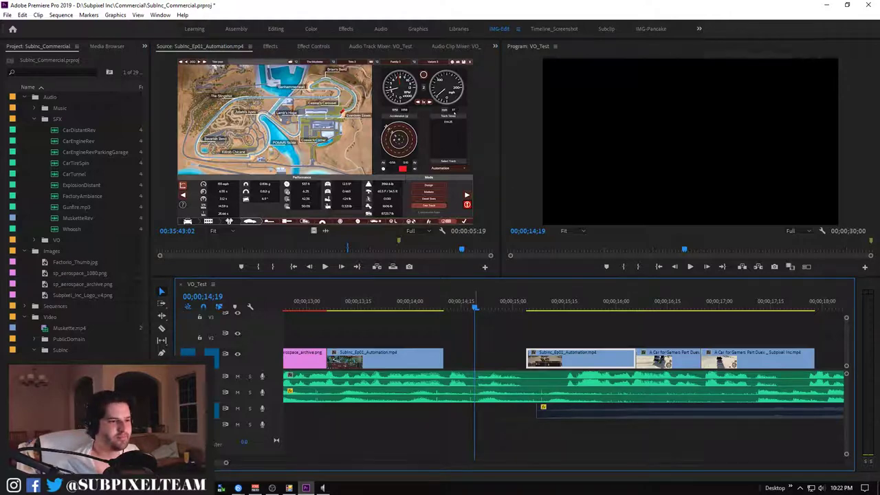
mouse_move(474, 303)
left_mouse_down()
mouse_move(403, 303)
mouse_move(443, 306)
left_mouse_up()
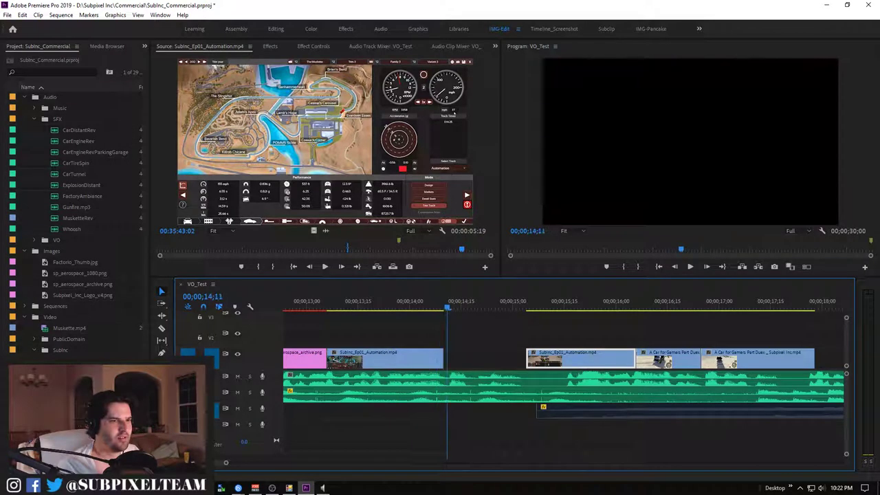
key("shift+2")
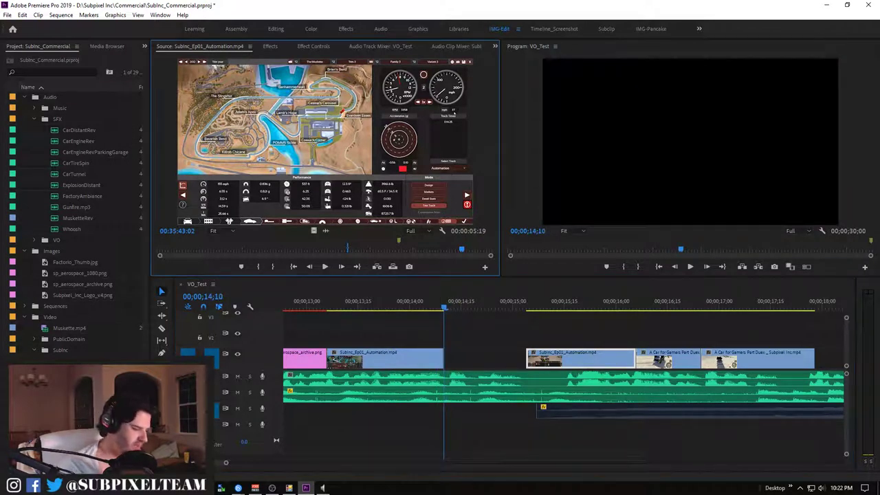
key("i")
key("space")
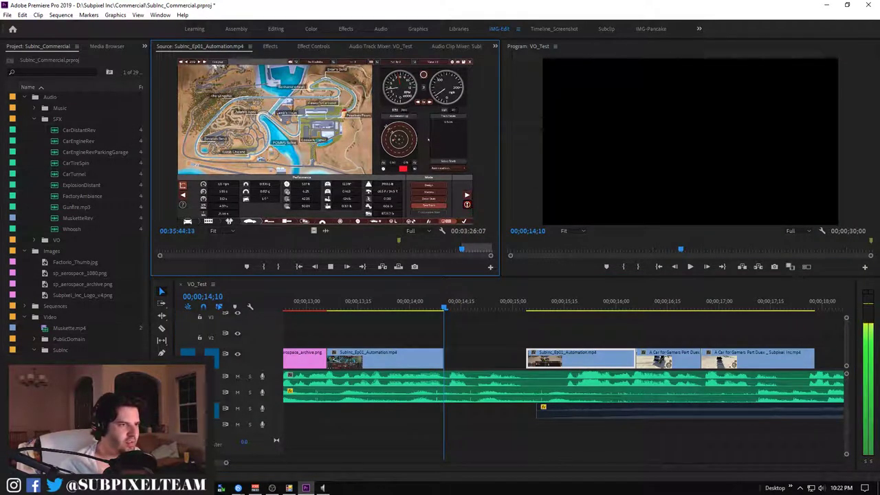
key("space")
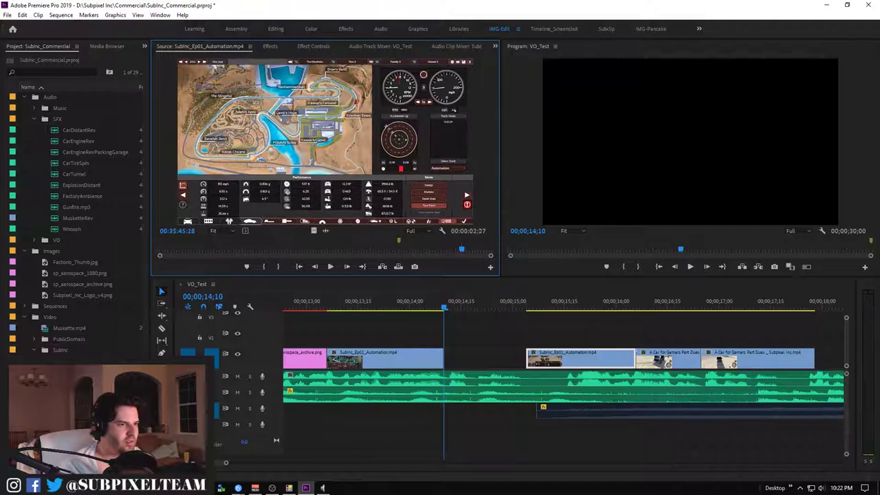
Trial a trimmed Automation shot in the V1 gap, preview it, then delete it
left_click_drag(313, 230, 481, 337)
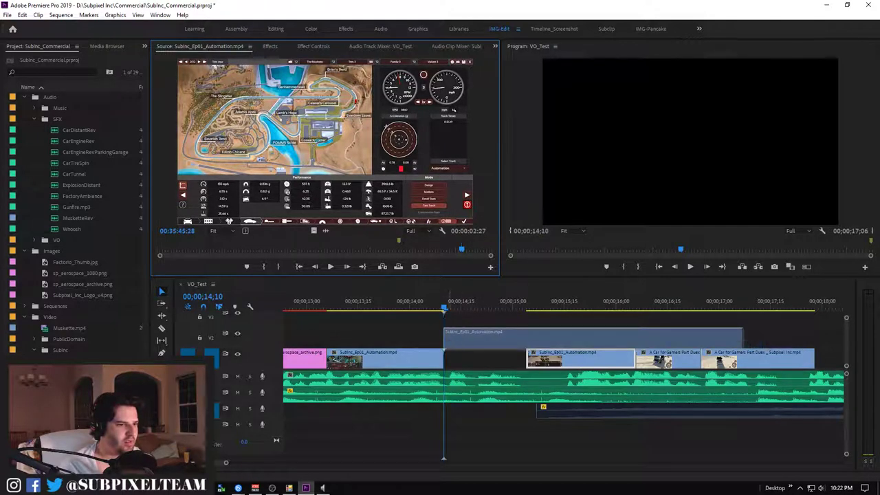
mouse_move(741, 336)
left_mouse_down()
mouse_move(525, 337)
mouse_move(484, 360)
left_mouse_up()
key("Up")
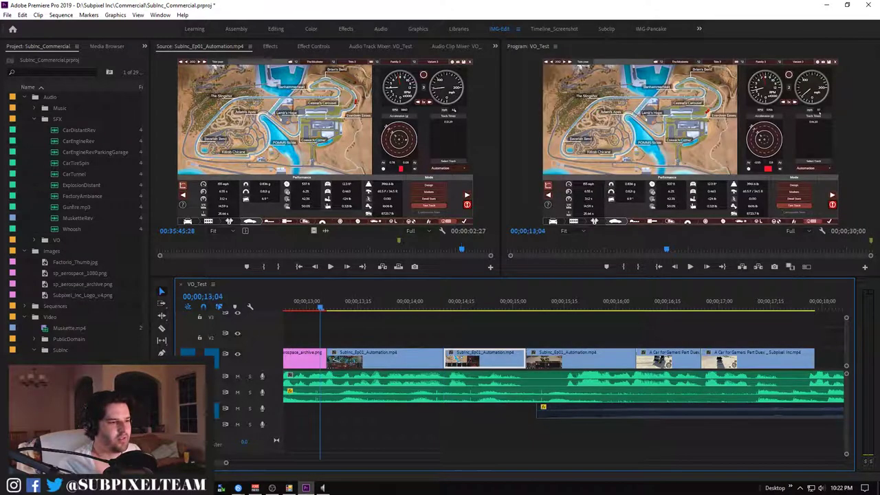
key("space")
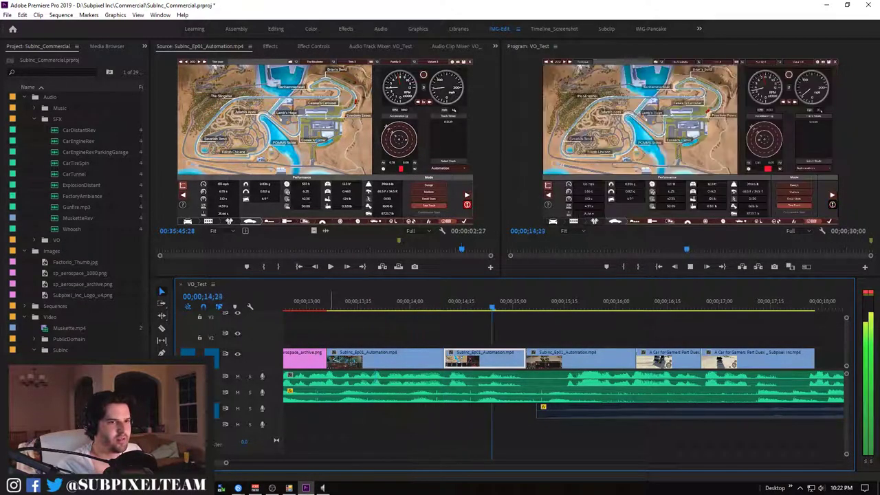
key("space")
left_click(473, 303)
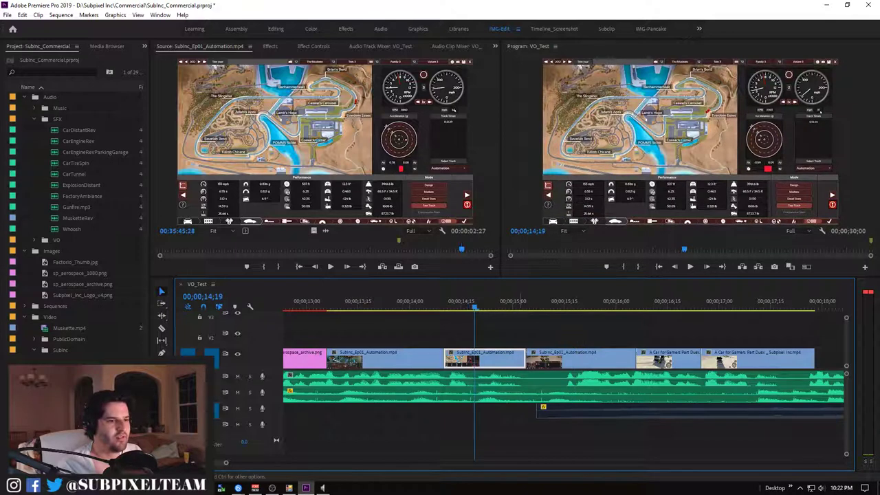
key("Delete")
Shuttle through the Automation source footage with J/K/L, marking a new in point
left_click(454, 110)
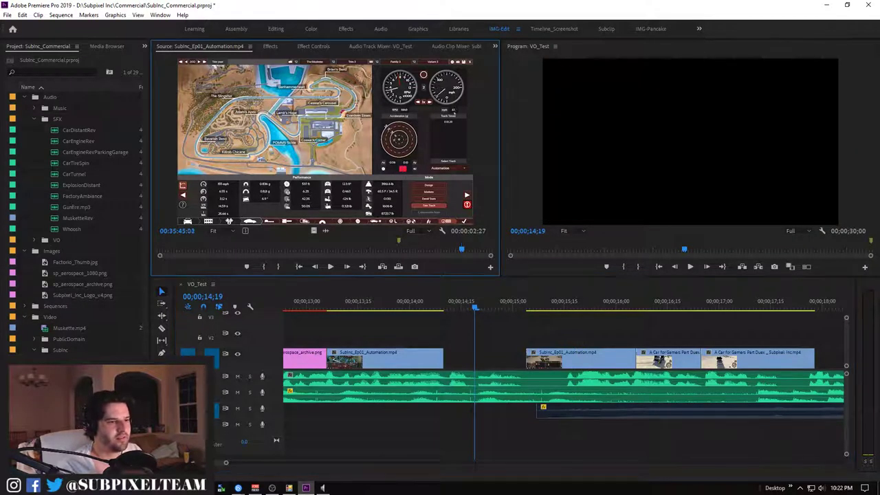
key("space")
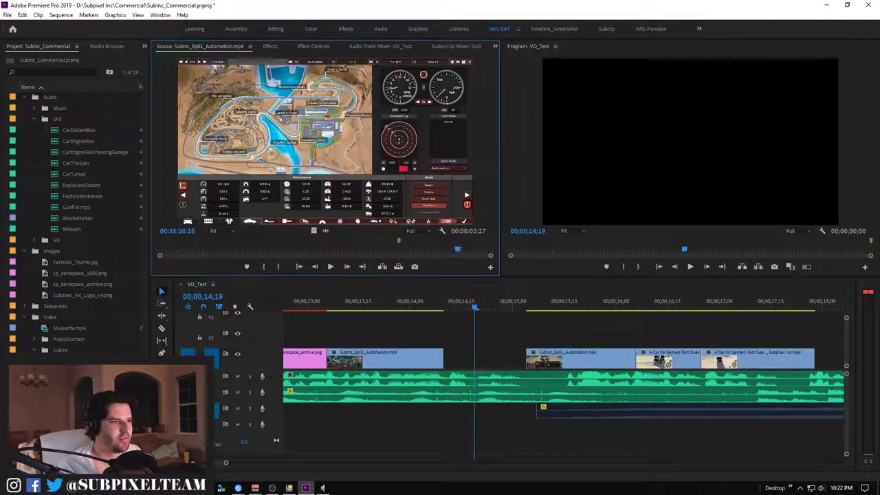
key("j")
key("j")
key("l")
key("l")
key("l")
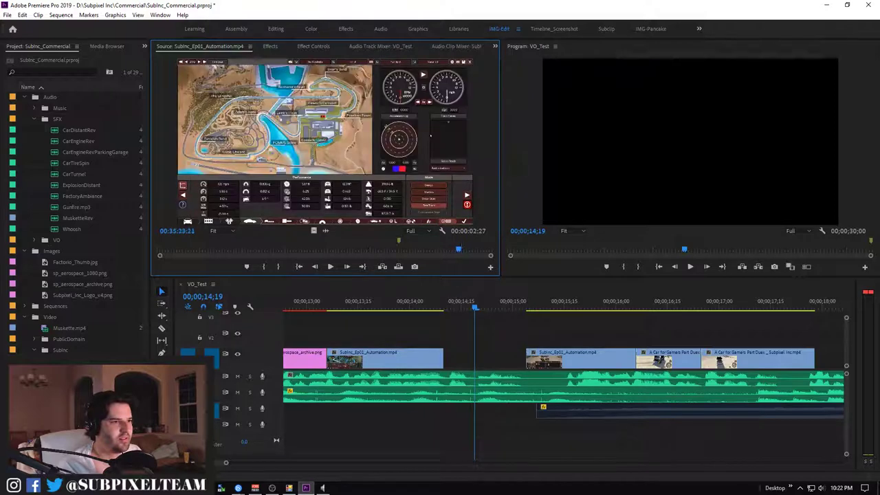
key("j")
key("j")
key("j")
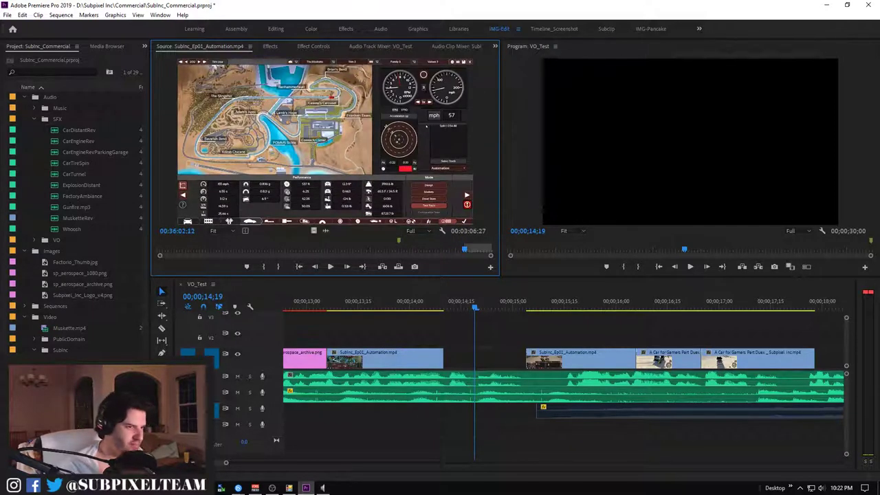
key("i")
key("l")
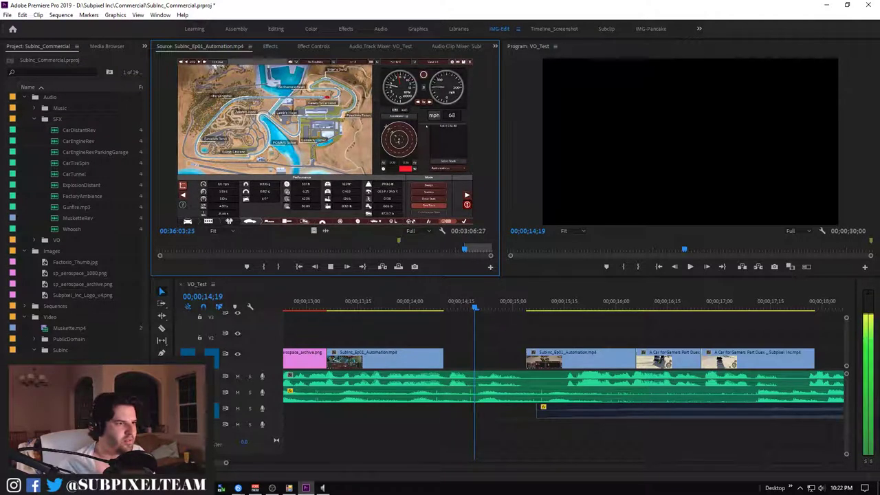
key("k")
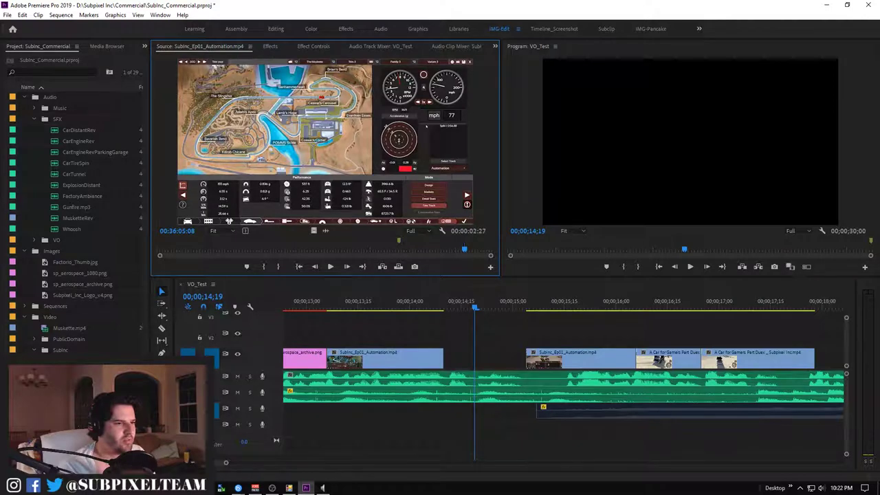
left_click_drag(464, 248, 330, 248)
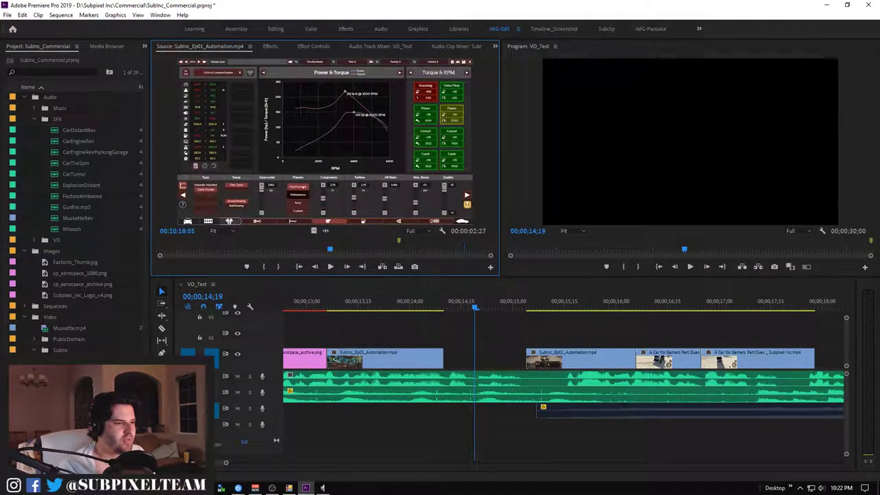
Mark in and out points around the engine Power & Torque screen in the source
left_click_drag(330, 248, 332, 249)
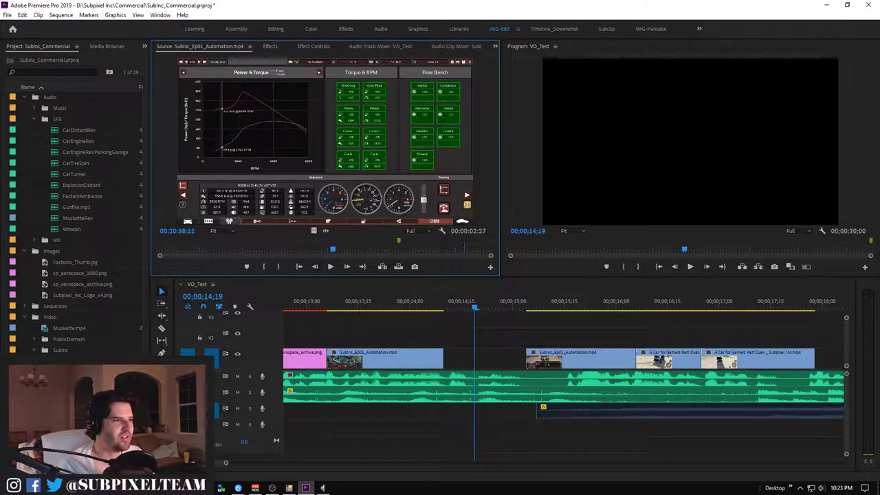
key("i")
key("space")
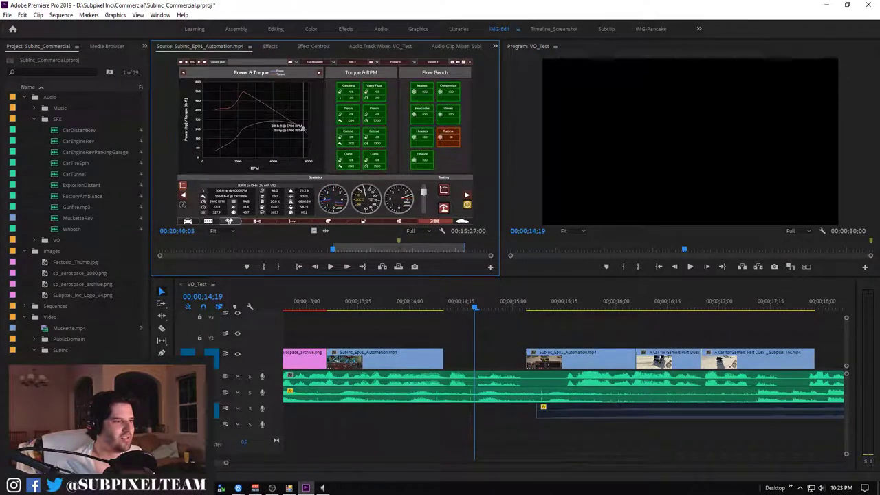
key("space")
key("o")
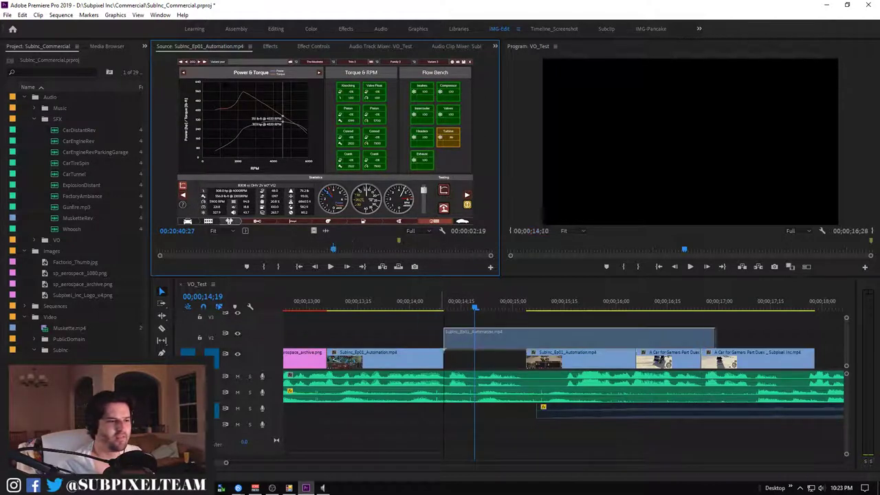
Place the Power & Torque shot, trimmed to the next clip, into the V1 gap and preview it
left_click_drag(314, 230, 459, 338)
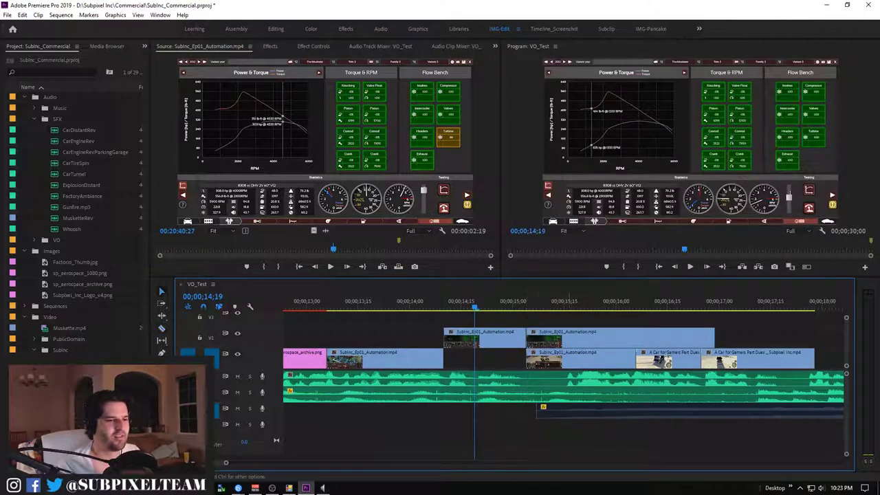
left_click_drag(715, 337, 526, 336)
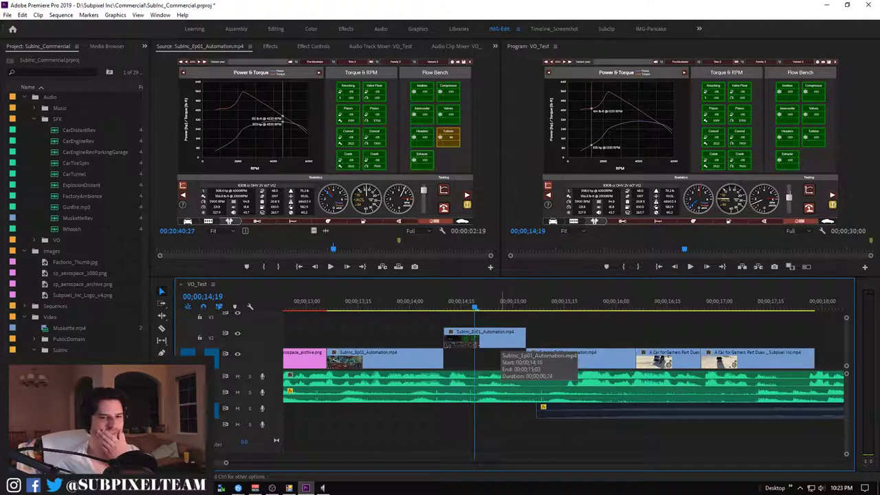
left_click_drag(485, 337, 484, 358)
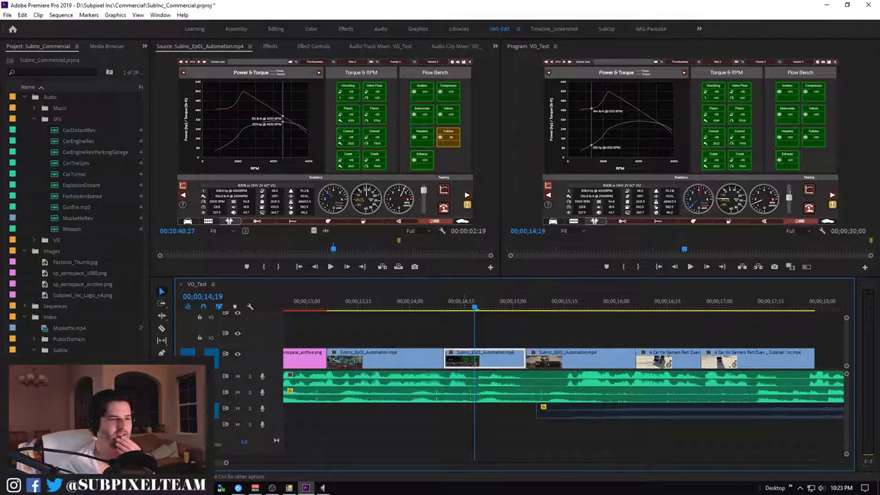
left_click(416, 302)
key("space")
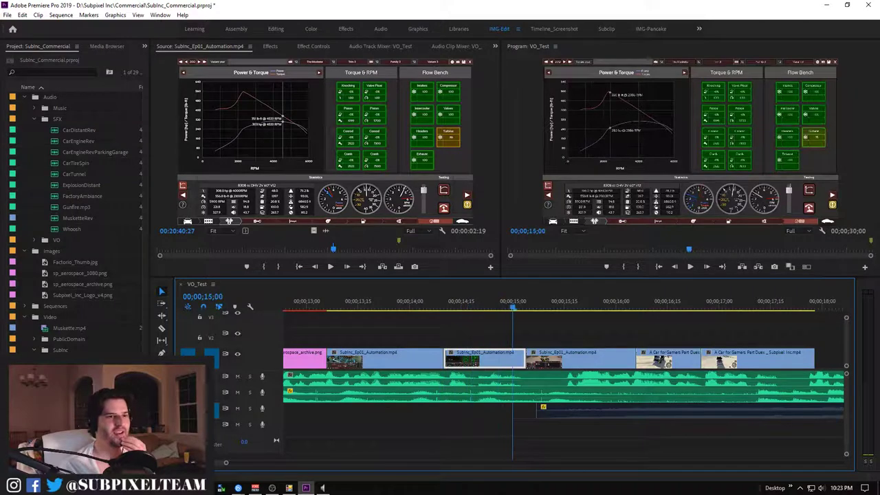
Split the V1 shot two frames back and extend the short piece to close the gap
key("space")
key("Left")
key("Left")
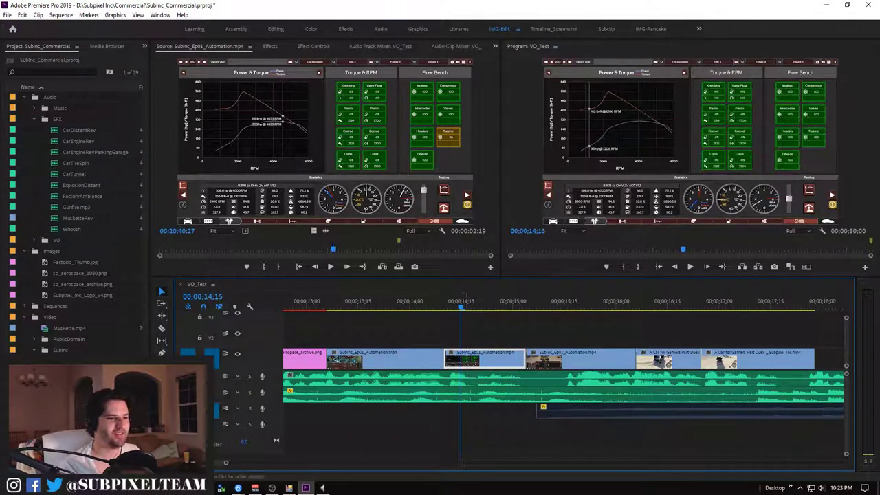
key("ctrl+k")
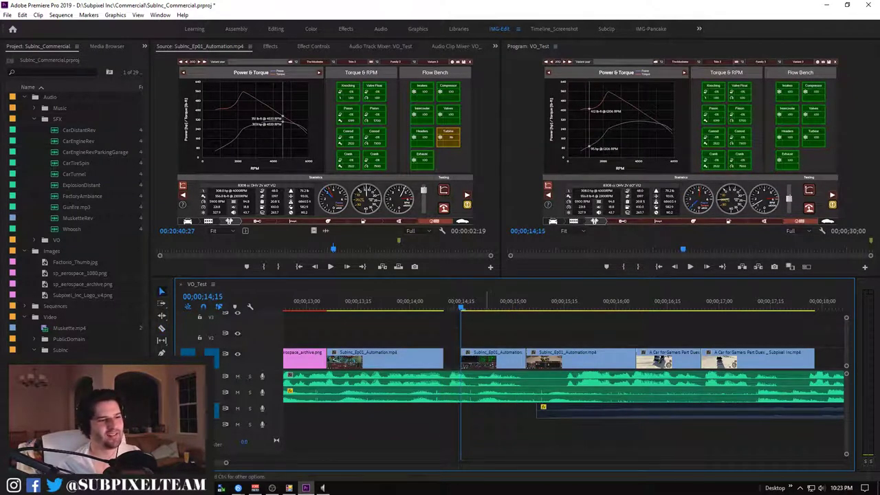
mouse_move(492, 359)
left_mouse_down()
mouse_move(476, 359)
mouse_move(524, 359)
left_mouse_up()
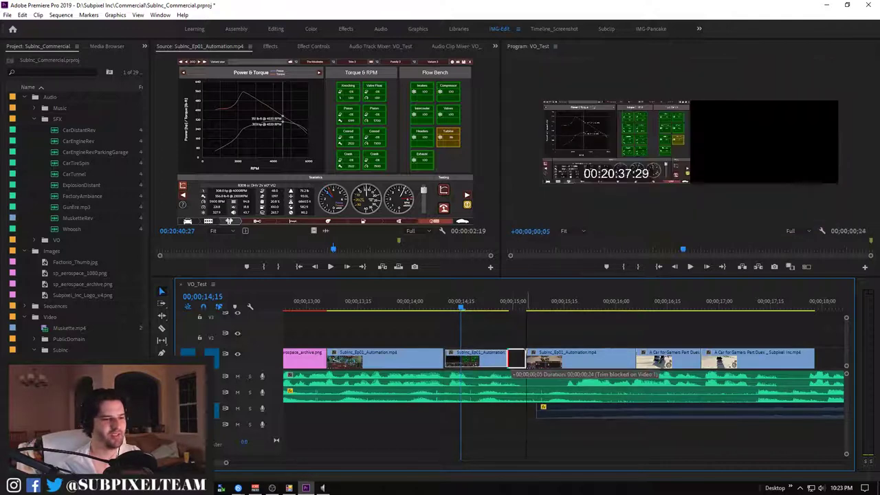
key("shift+Left")
key("shift+Left")
key("space")
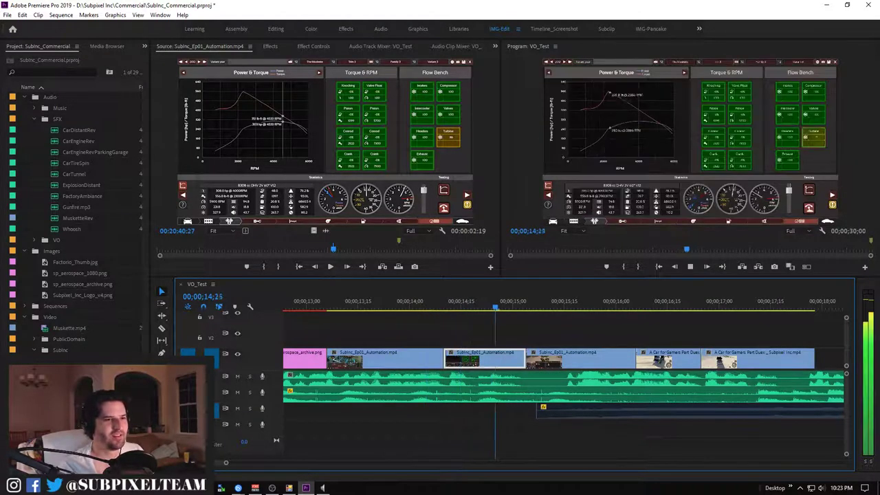
key("space")
Shift the cut after the earlier Automation clip six frames earlier and play around it
left_click(385, 359)
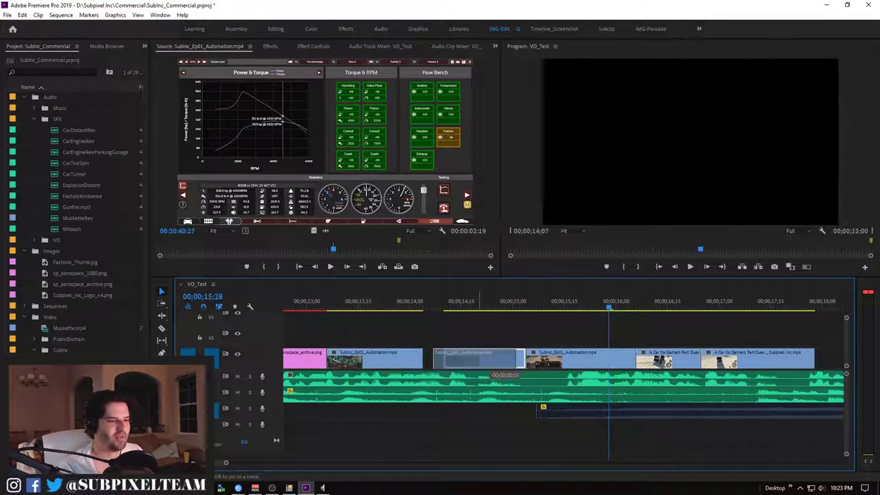
mouse_move(510, 359)
left_mouse_down()
mouse_move(489, 359)
mouse_move(524, 359)
left_mouse_up()
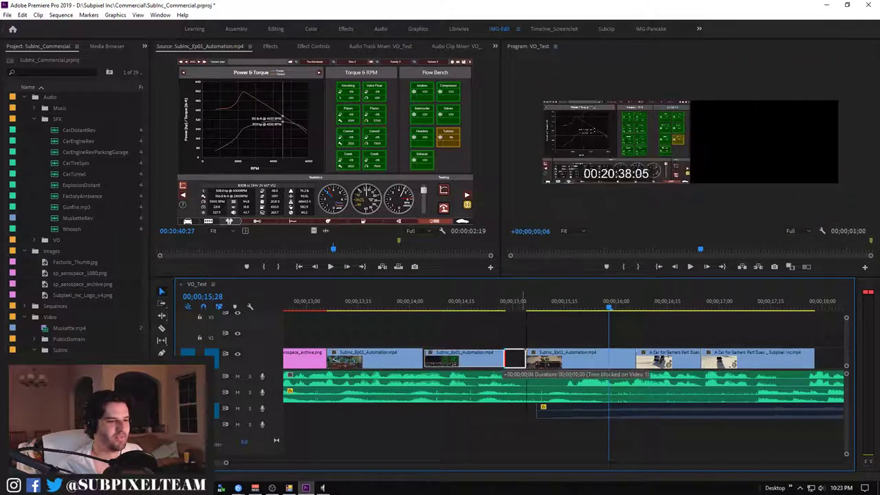
left_click(322, 303)
key("space")
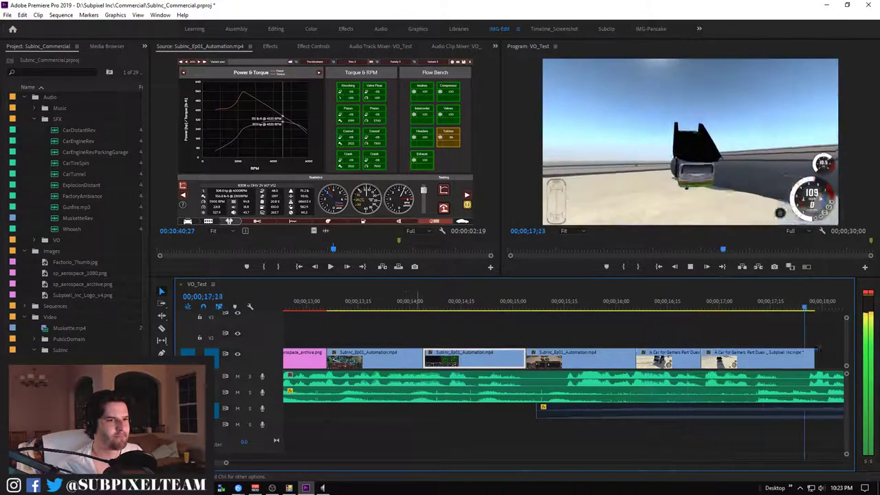
Zoom the timeline out, park the playhead at 10;28, save, and maximize the Program monitor
scroll(564, 372, "up", 3)
scroll(563, 372, "up", 3)
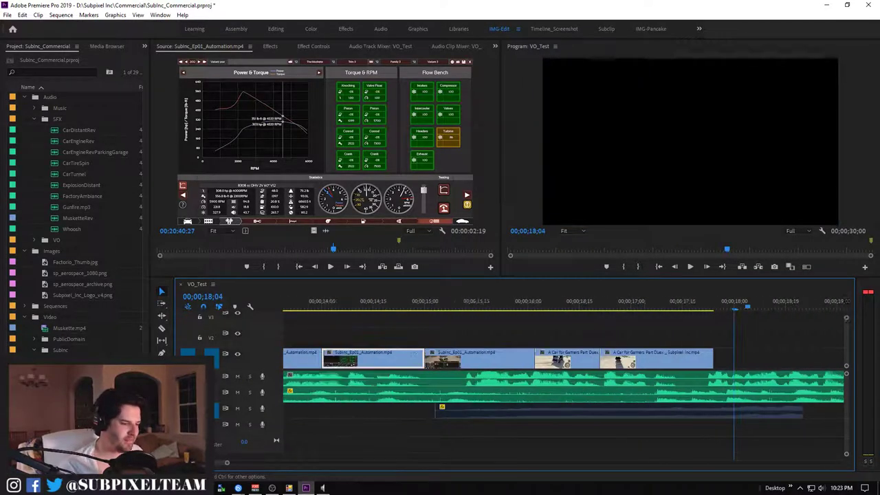
scroll(563, 371, "up", 3)
scroll(562, 371, "down", 3)
left_click(317, 306)
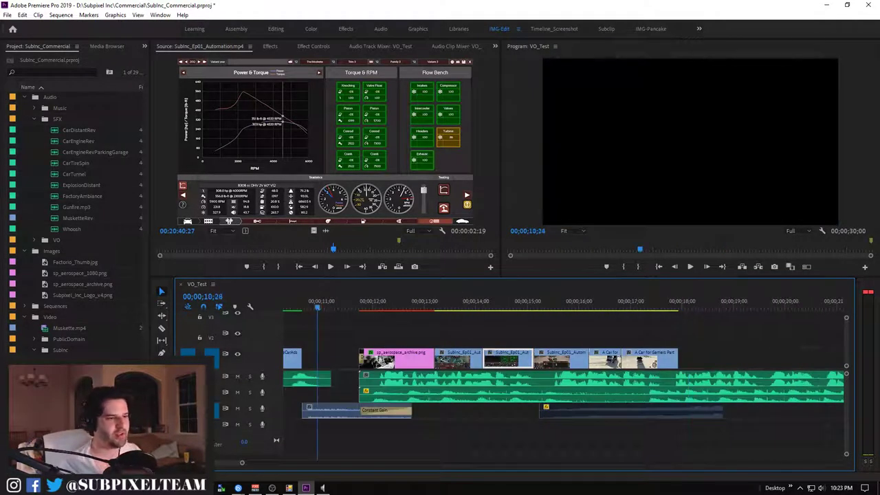
key("ctrl+s")
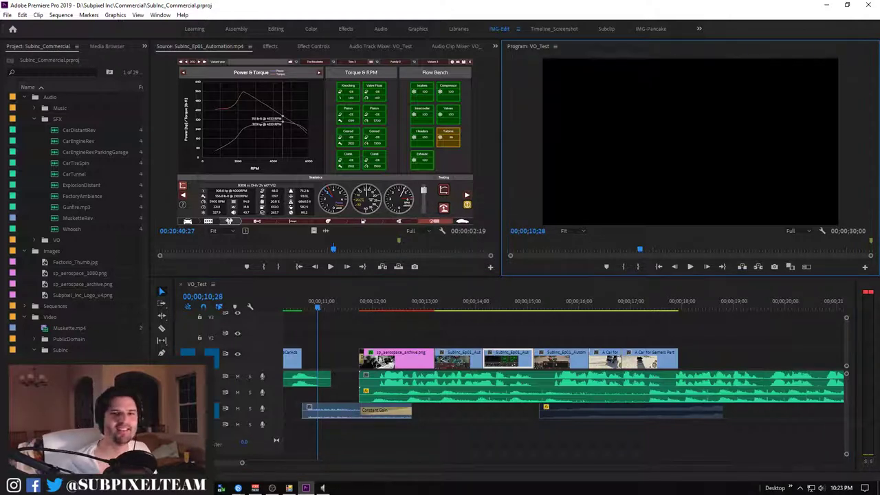
key("grave")
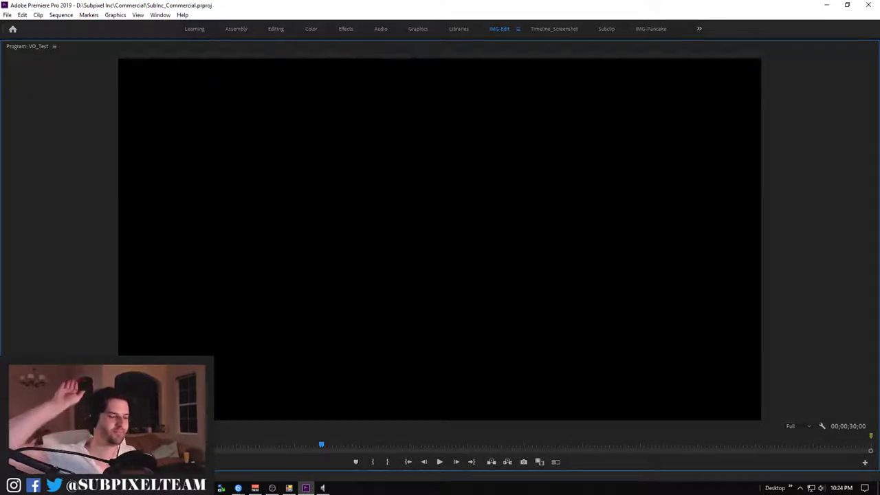
Play VO_Test full-size from 10;28, restore the editing layout and save the project
key("space")
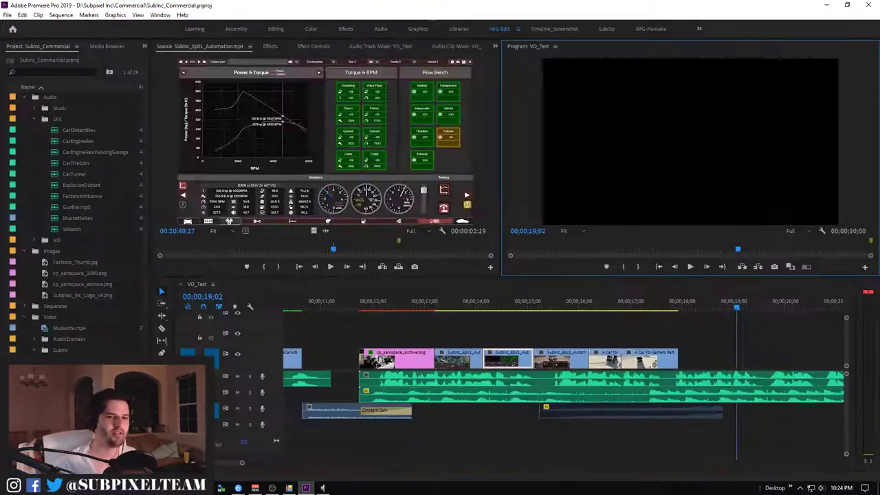
key("space")
key("grave")
key("ctrl+s")
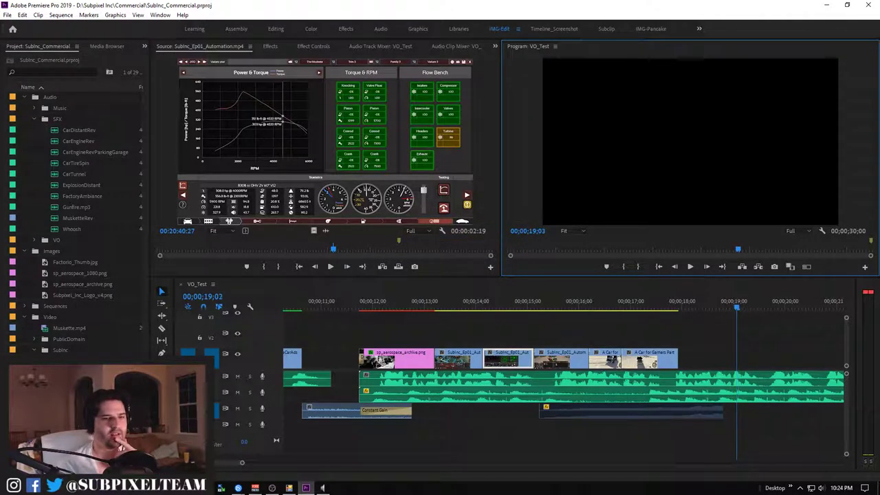
Return the playhead to the last clip's end and play the sequence from there
left_click(715, 430)
key("Up")
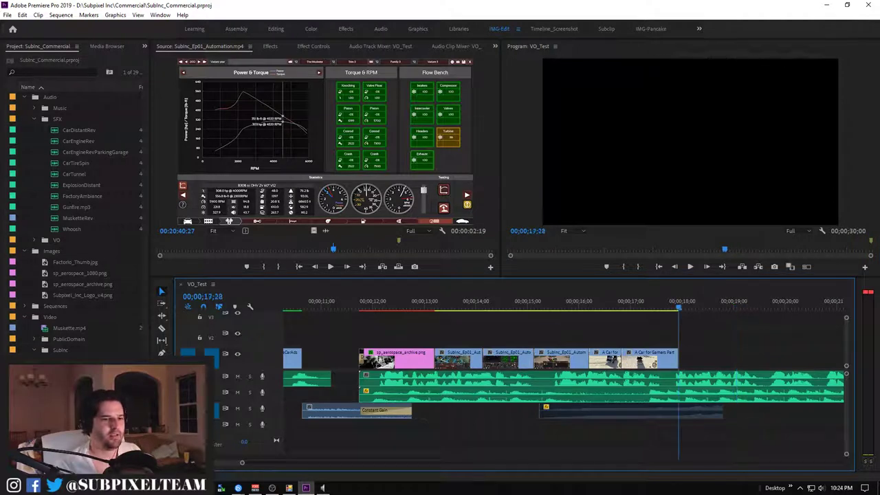
key("ctrl+s")
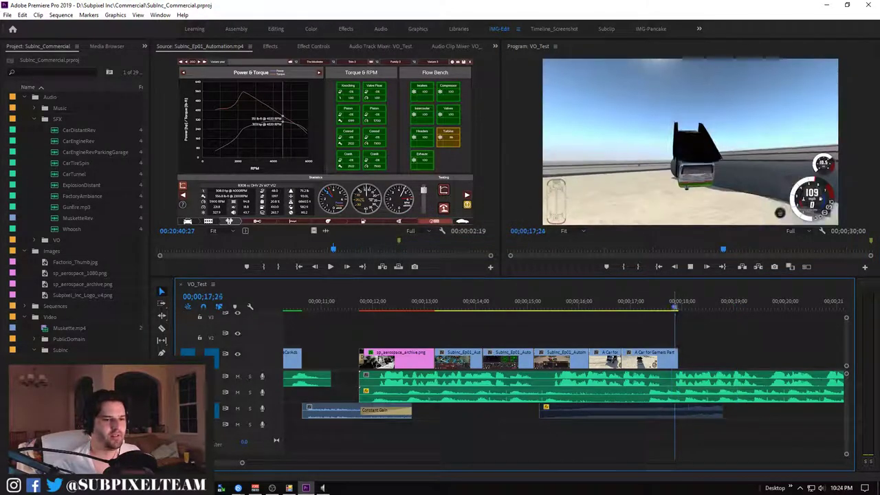
key("space")
key("space")
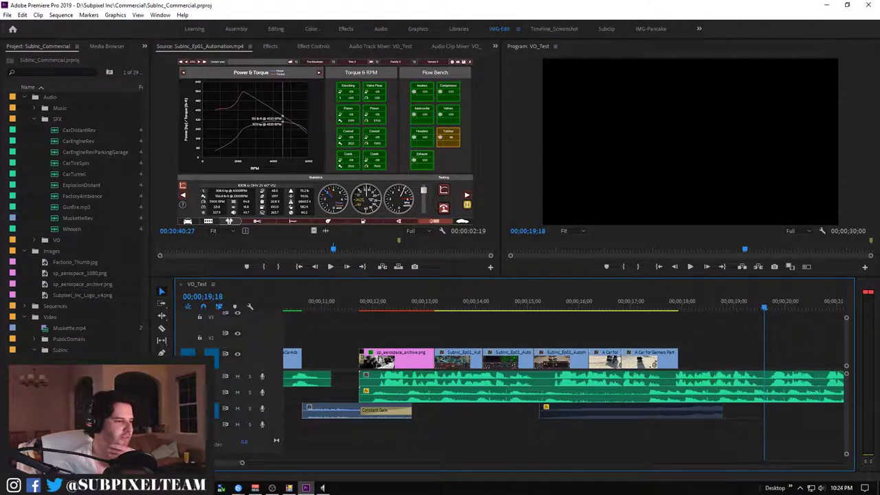
Load the A Car for Gamers Part Duex footage and cue it frame-accurately near 09;33
key("f")
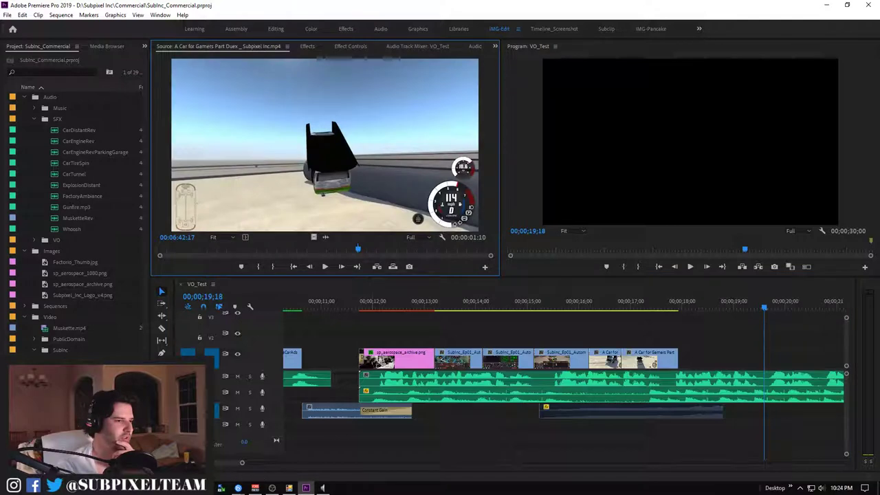
left_click_drag(358, 248, 445, 249)
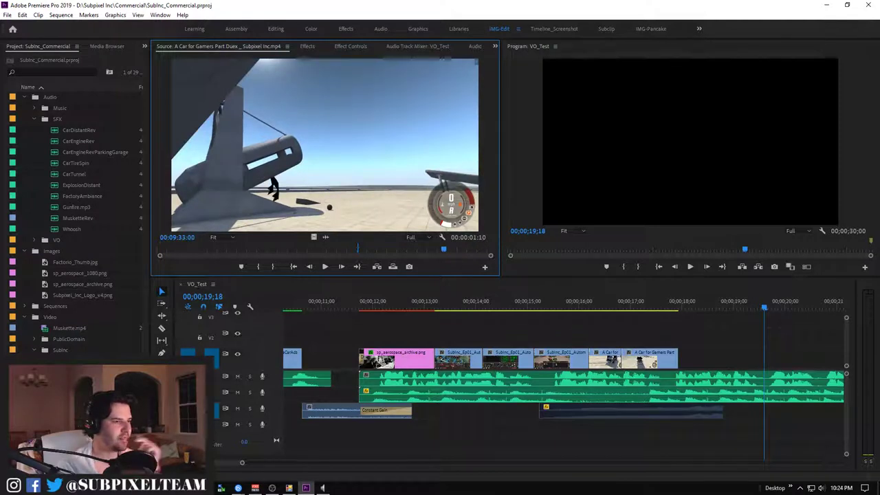
key("space")
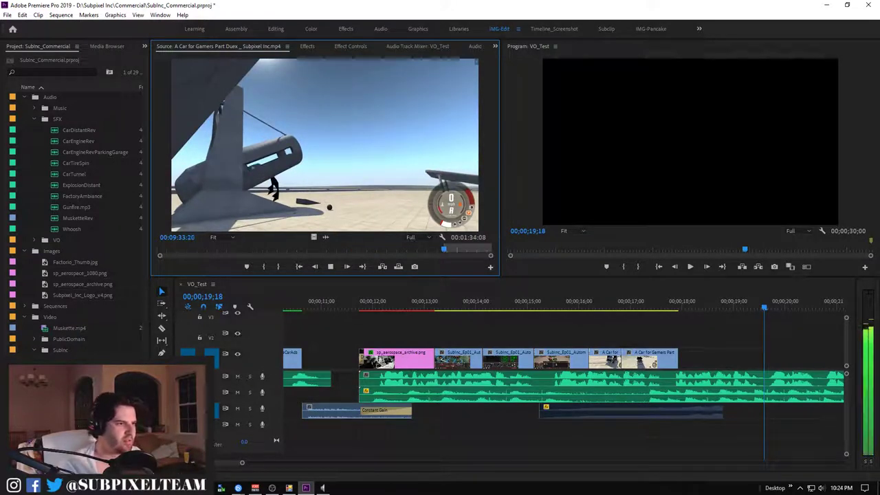
key("space")
key("j")
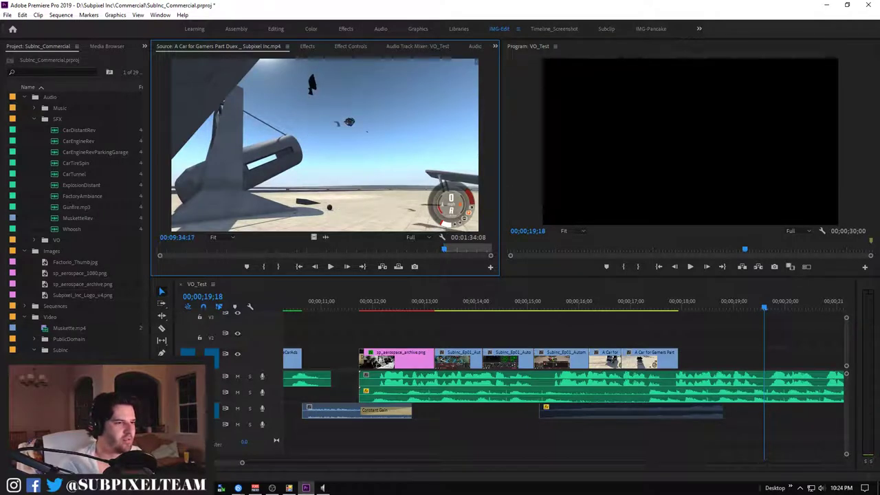
key("k")
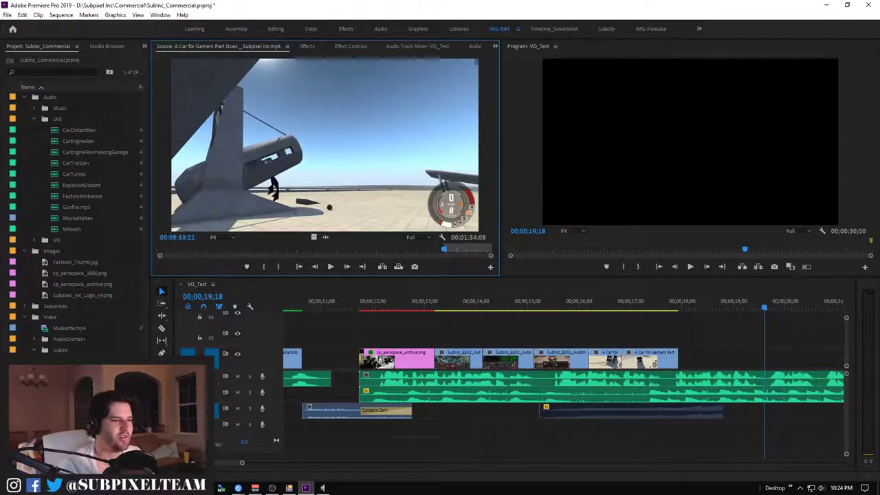
key("Right")
key("Right")
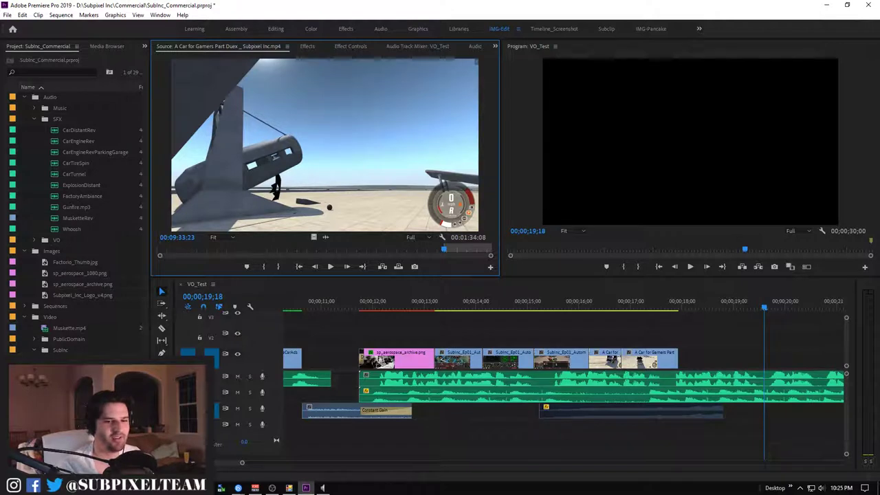
Mute Premiere Pro's audio output in the Windows Volume Mixer
right_click(821, 487)
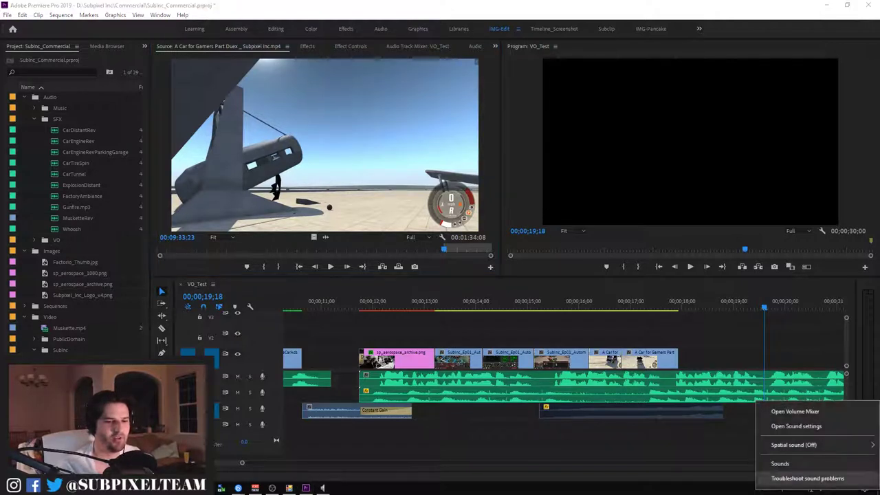
left_click(795, 411)
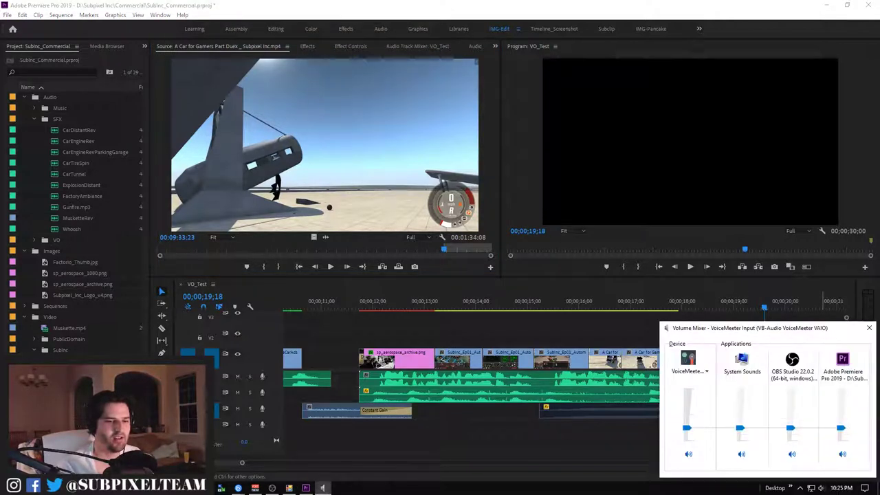
left_click(842, 453)
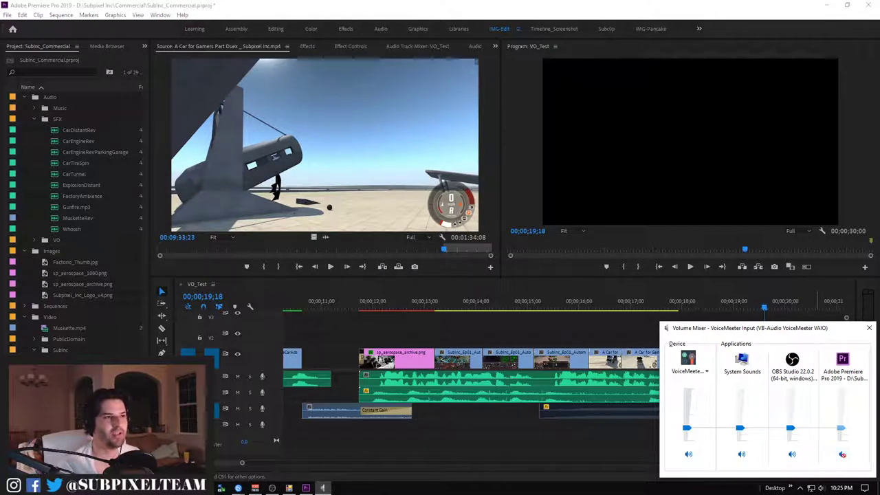
key("Escape")
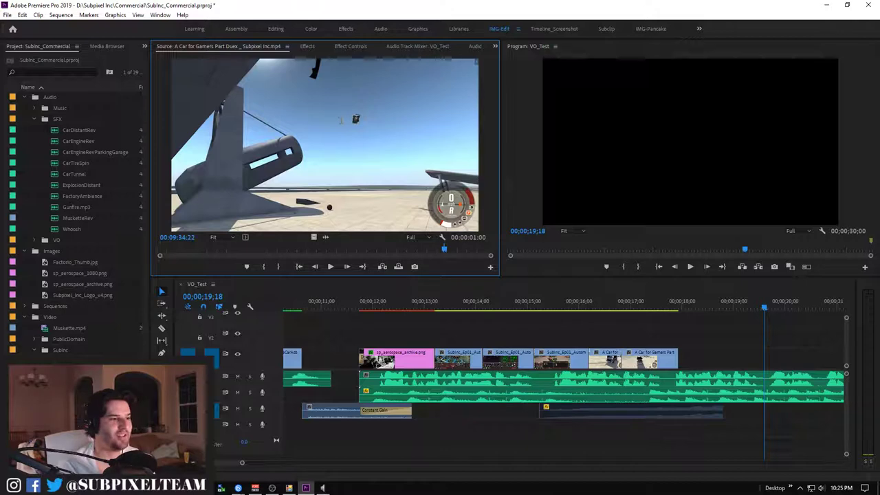
Add the one-second car shot to V1 after the last clip and skip the source ahead
left_click_drag(714, 338, 700, 357)
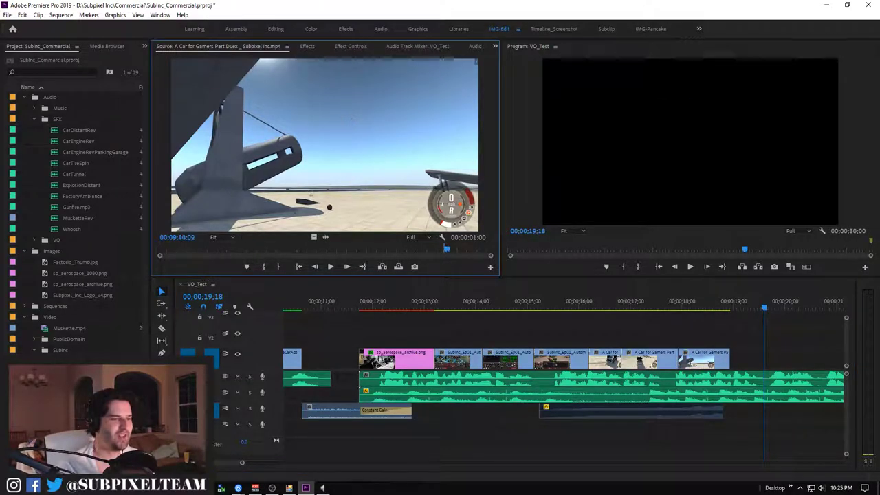
left_click_drag(443, 249, 449, 249)
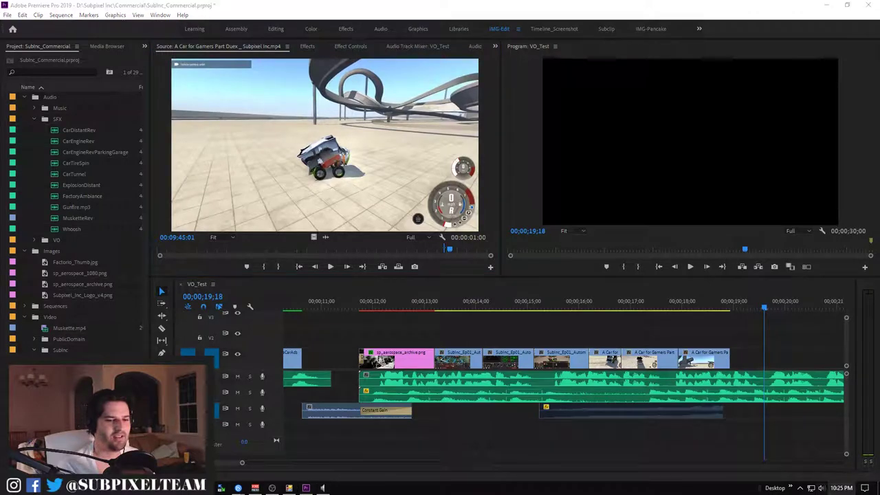
left_click(323, 488)
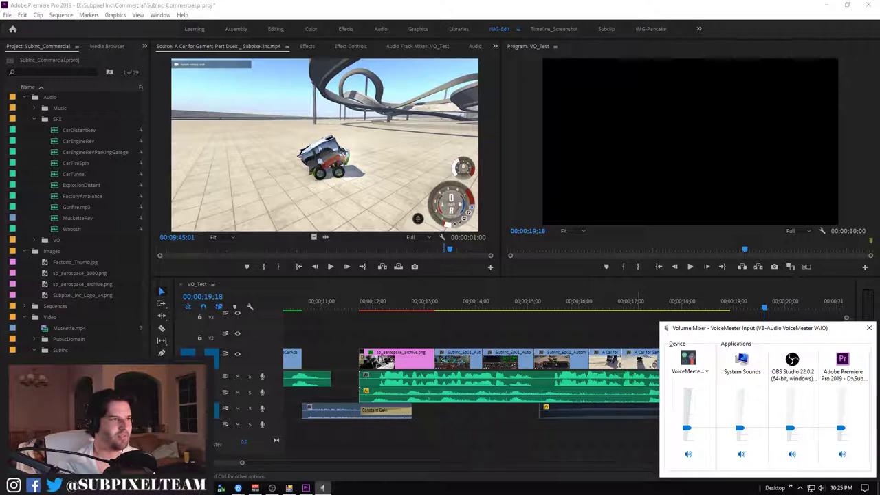
key("Escape")
Play the car footage to 09;49;00 and view the Source monitor full-size
key("space")
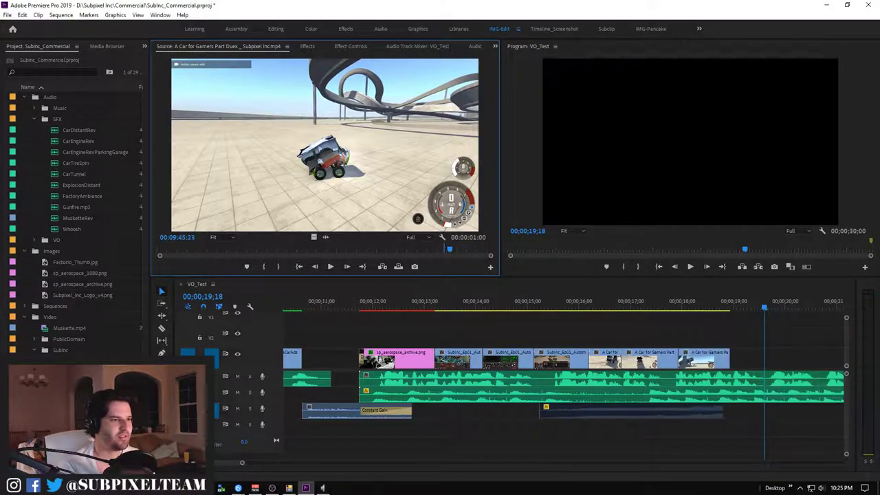
key("space")
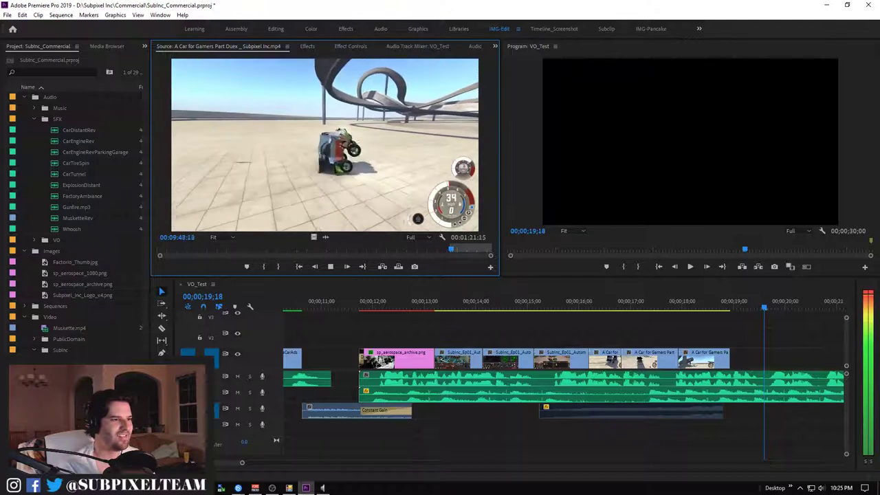
key("space")
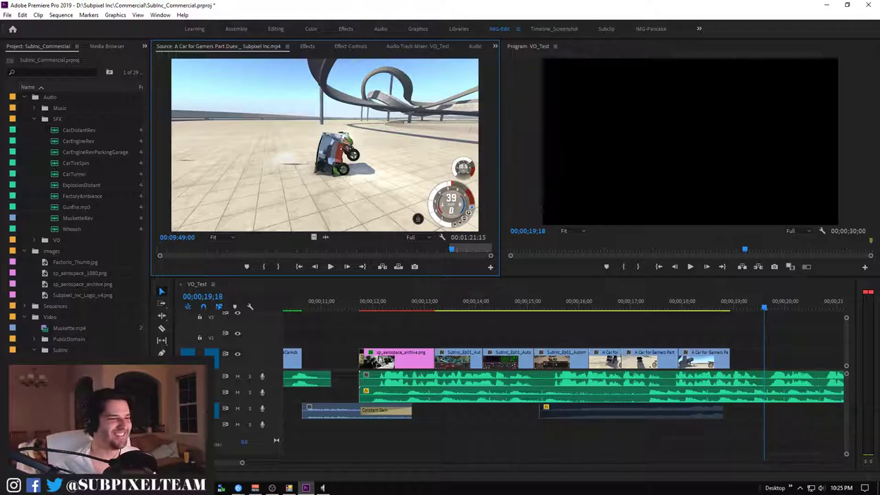
key("grave")
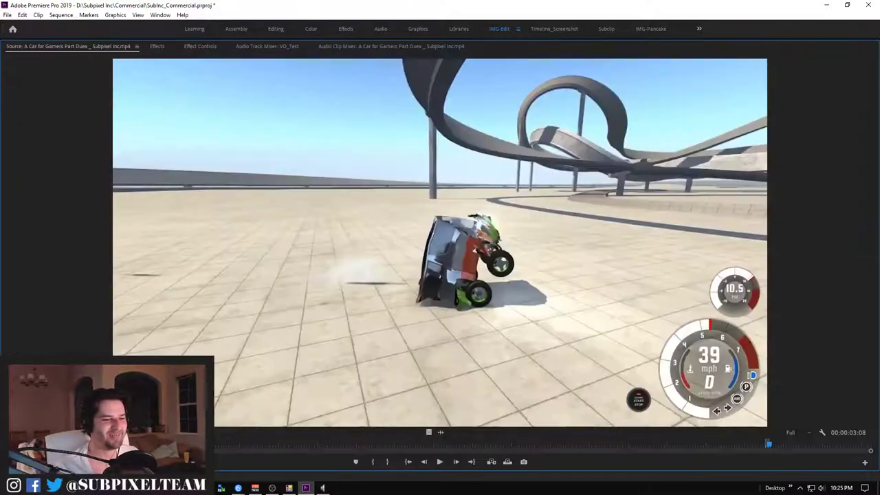
Preview the orbit-camera car shot full-size, then return to the normal editing layout
key("Left")
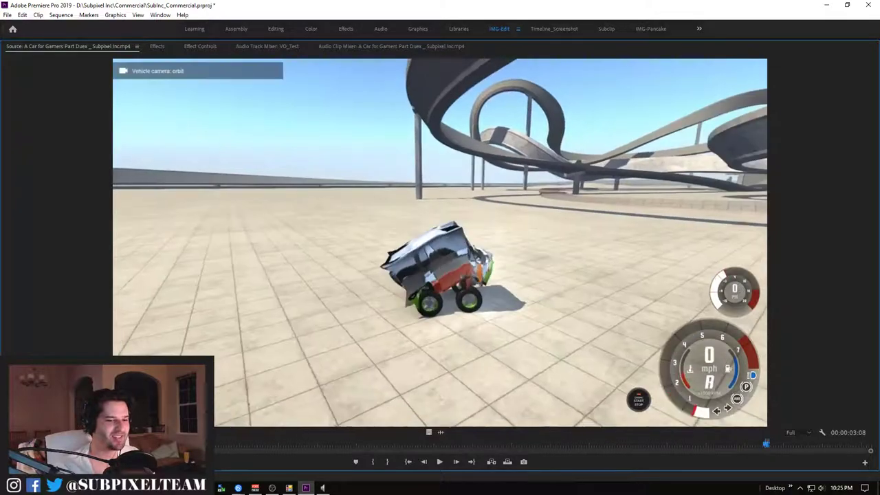
key("Left")
key("Left")
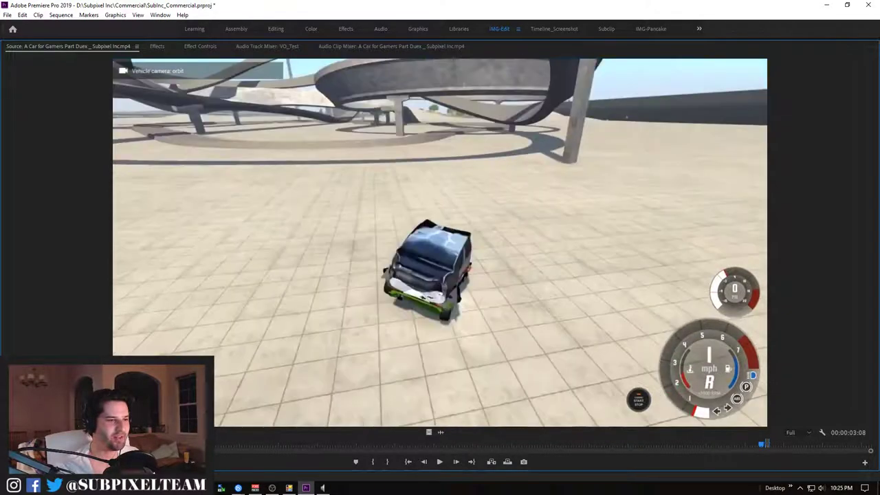
key("Left")
key("Left")
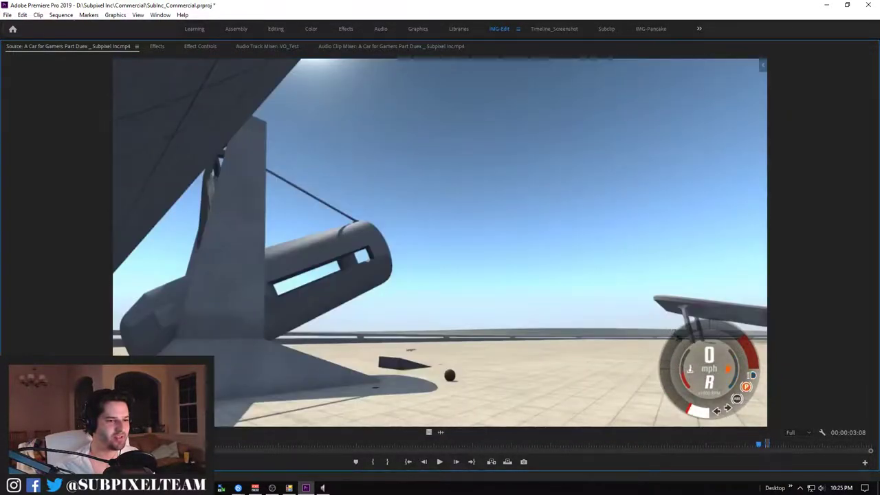
key("Right")
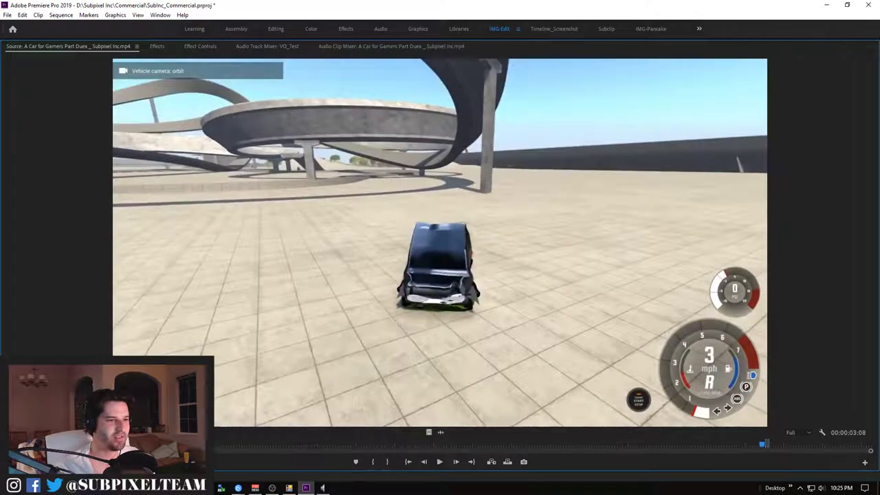
key("space")
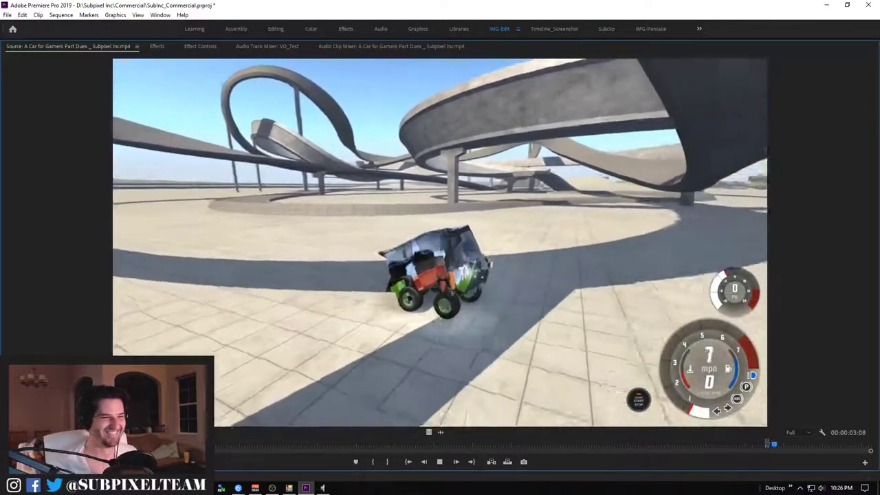
key("space")
key("grave")
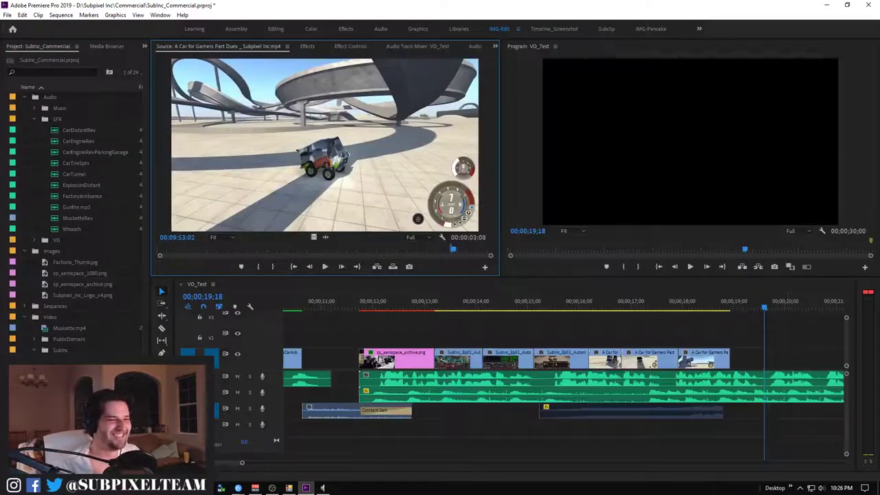
Add the car clip's video to the end of V1 and delete the piece at 20 seconds
left_click_drag(313, 237, 761, 362)
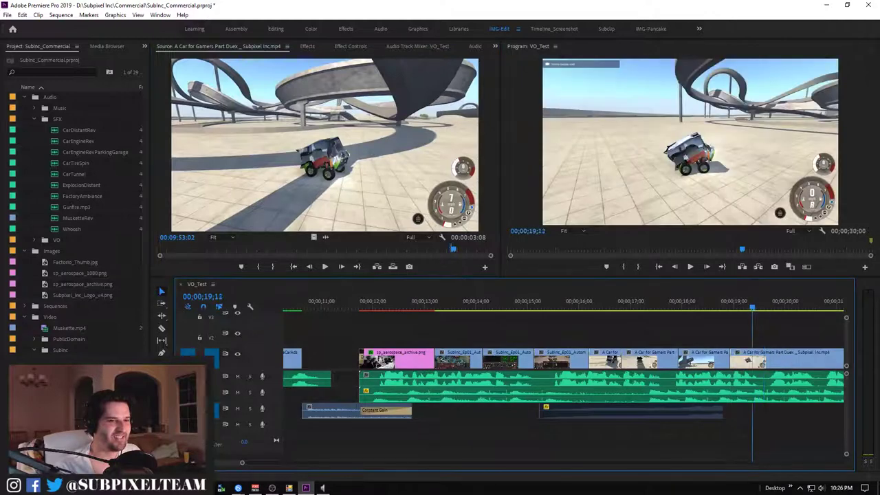
key("Left")
key("Left")
key("Left")
key("Right")
key("Right")
key("Right")
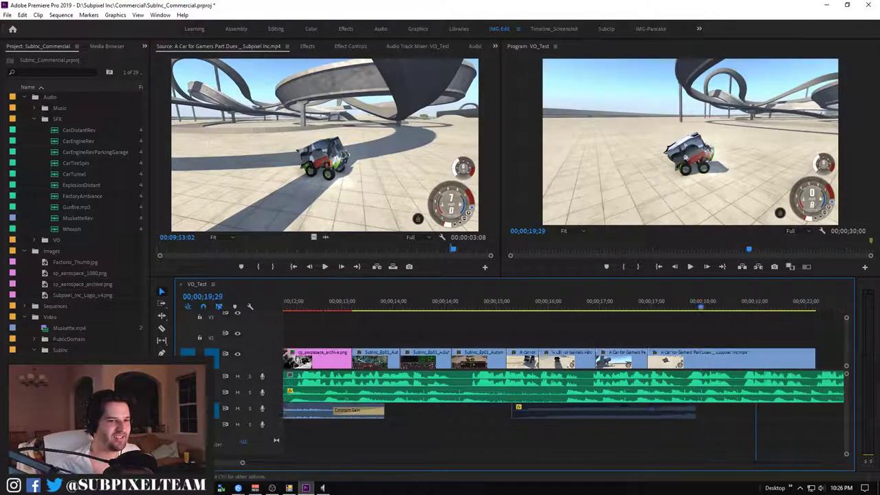
scroll(550, 385, "down", 4)
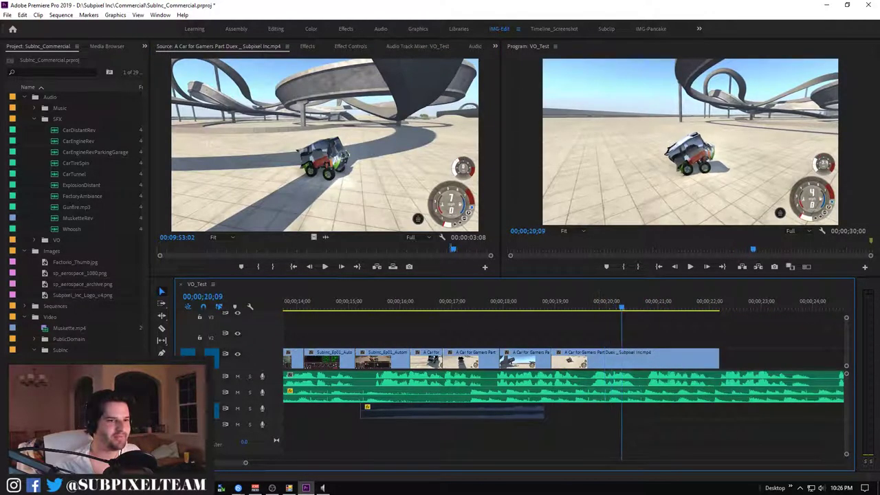
key("Right")
key("Right")
key("Right")
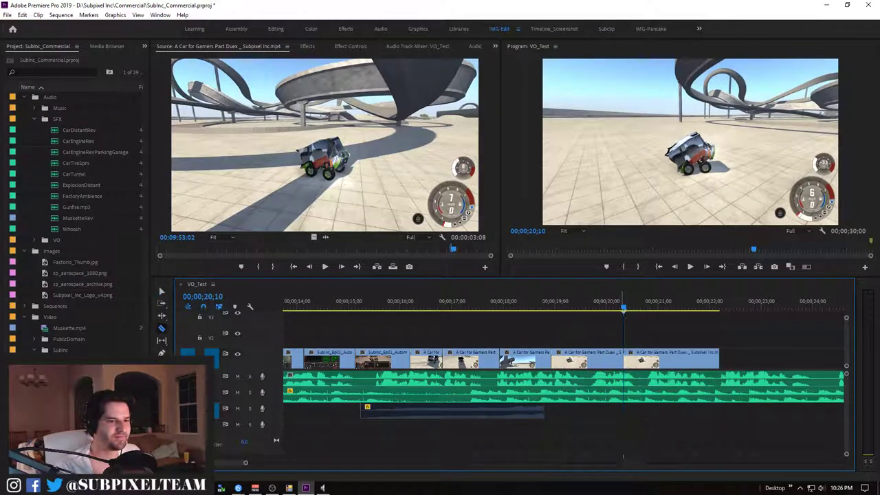
key("Delete")
Delete another short V1 piece and slide the last car clip left into the gap
key("space")
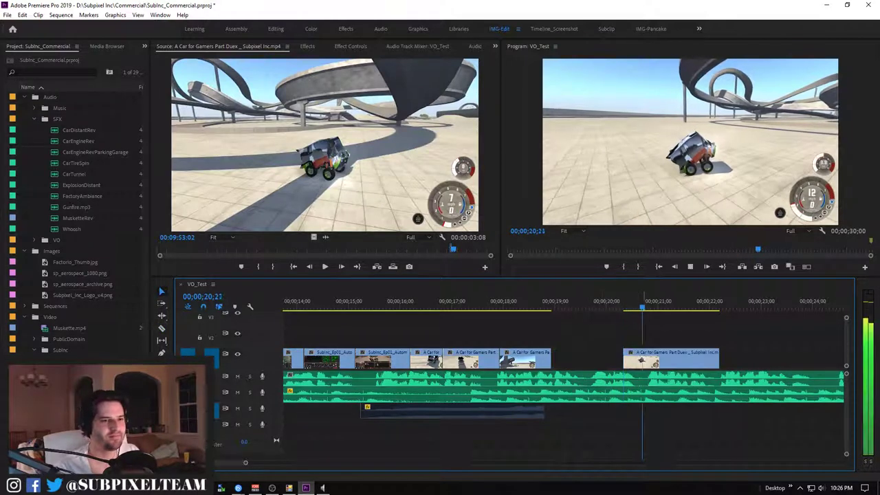
key("Left")
key("Left")
key("Left")
key("Left")
key("Left")
key("Left")
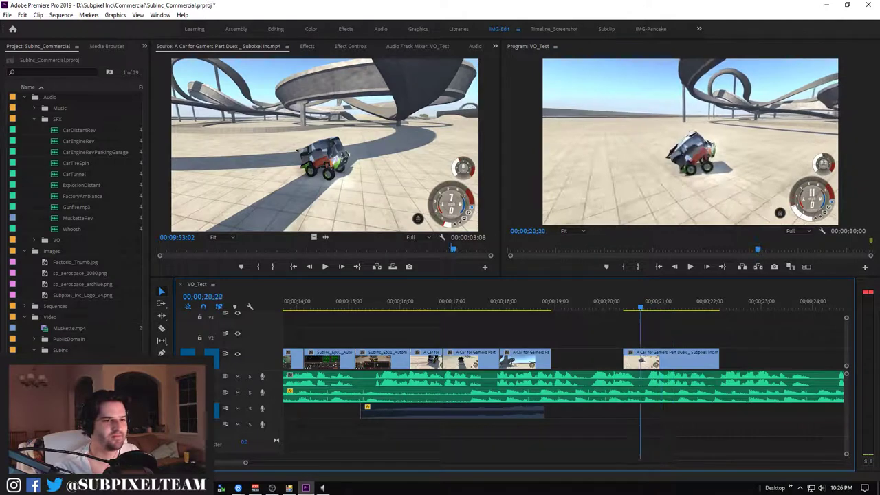
key("Left")
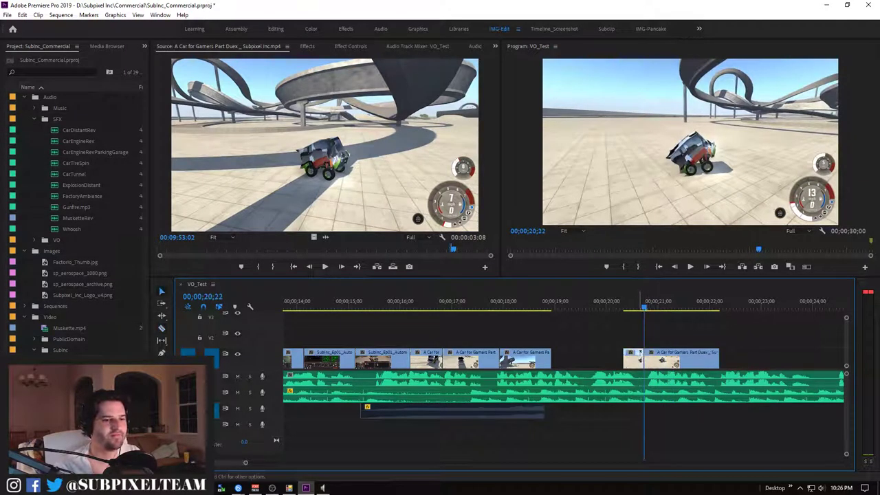
key("Delete")
key("space")
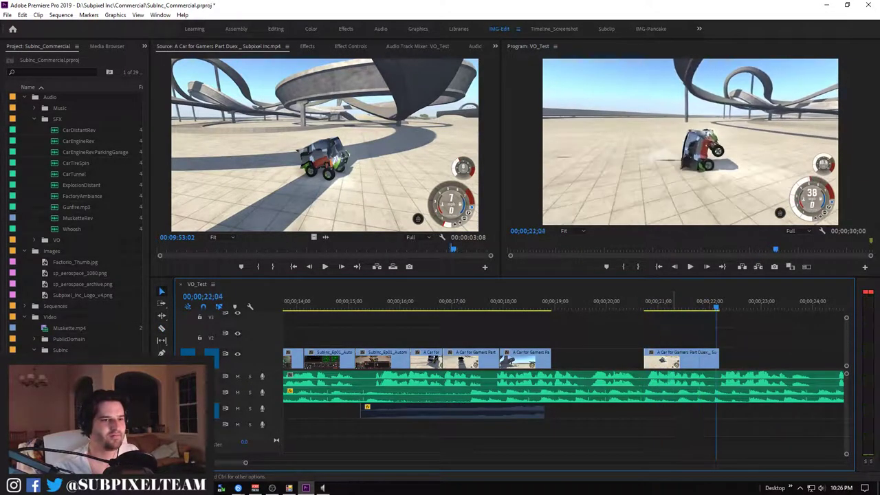
left_click_drag(680, 358, 590, 359)
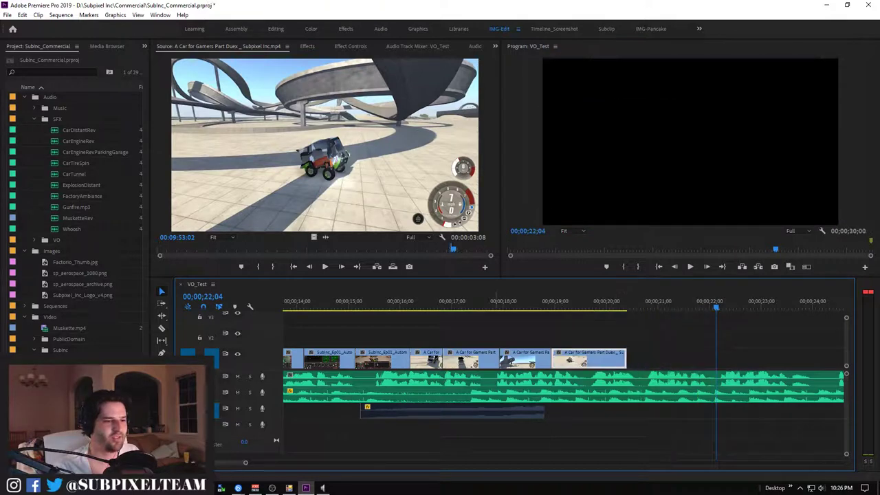
Review the cut from 00;00;18, undo the last two changes, replay and save the project
left_click(504, 303)
key("space")
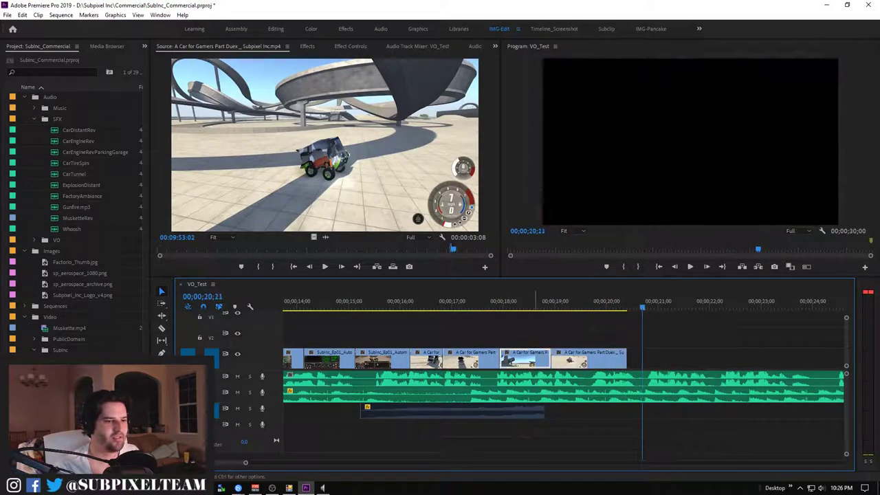
left_click(504, 303)
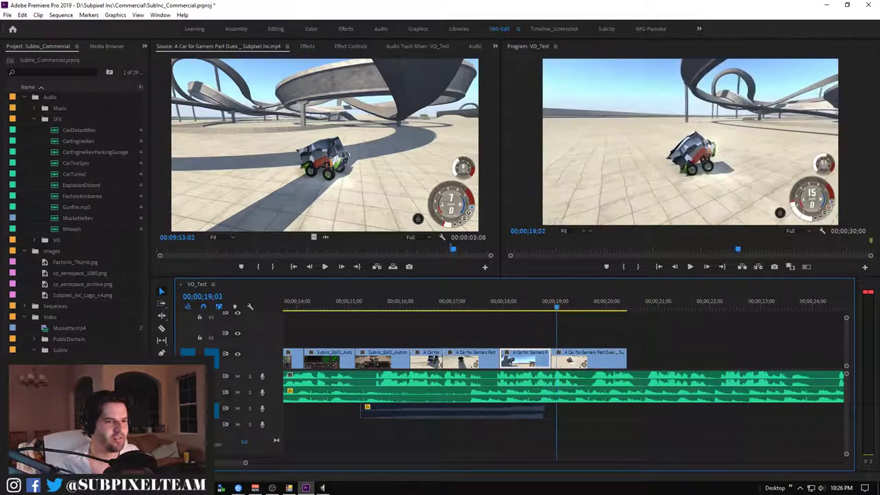
left_click(528, 303)
key("ctrl+z")
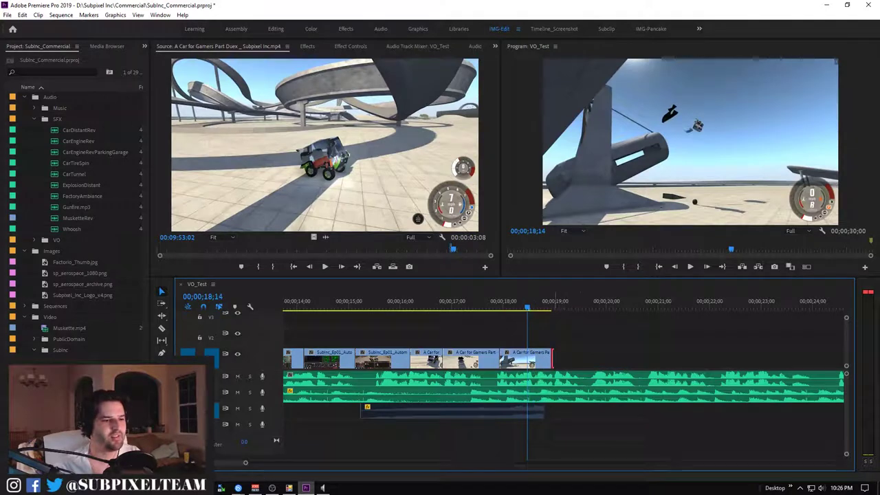
key("ctrl+z")
key("space")
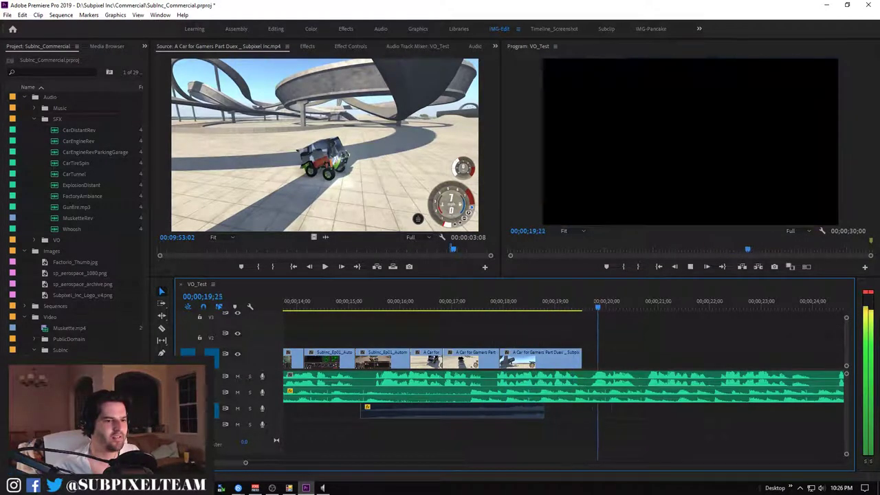
key("space")
key("ctrl+s")
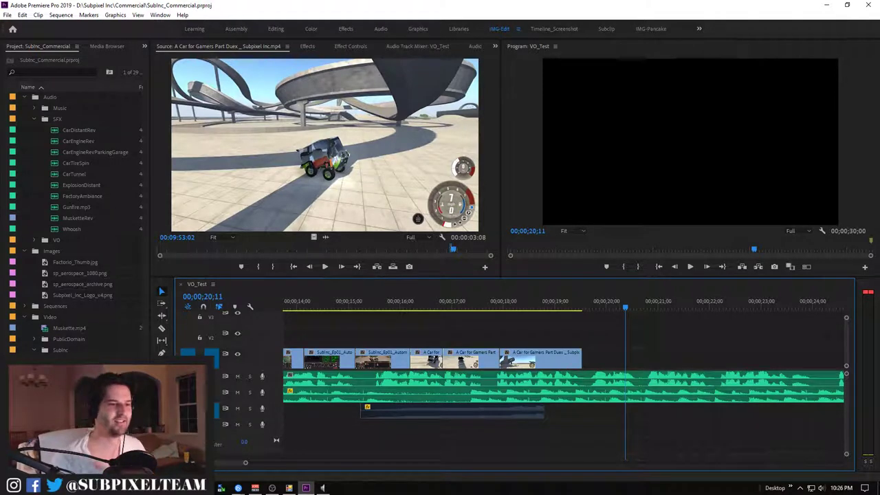
Save, load the To the Mun footage in the Source monitor, cue the launch, and maximize it
scroll(564, 378, "right", 2)
scroll(563, 378, "down", 2)
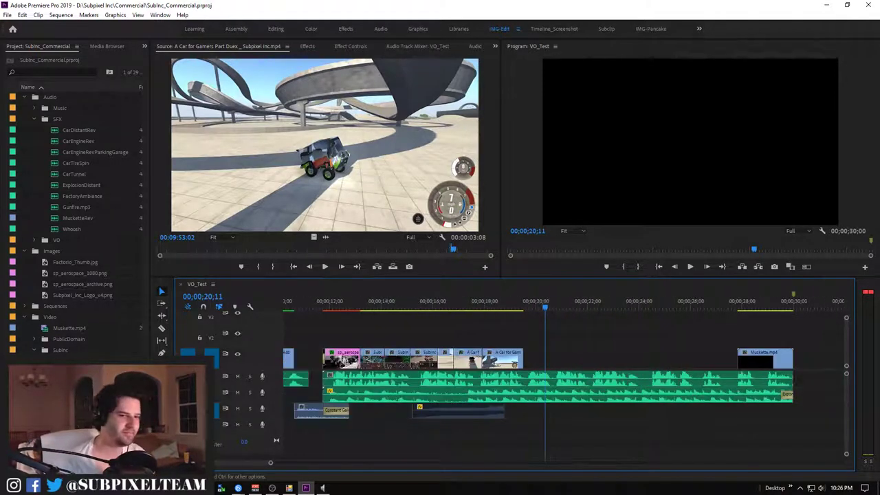
key("ctrl+s")
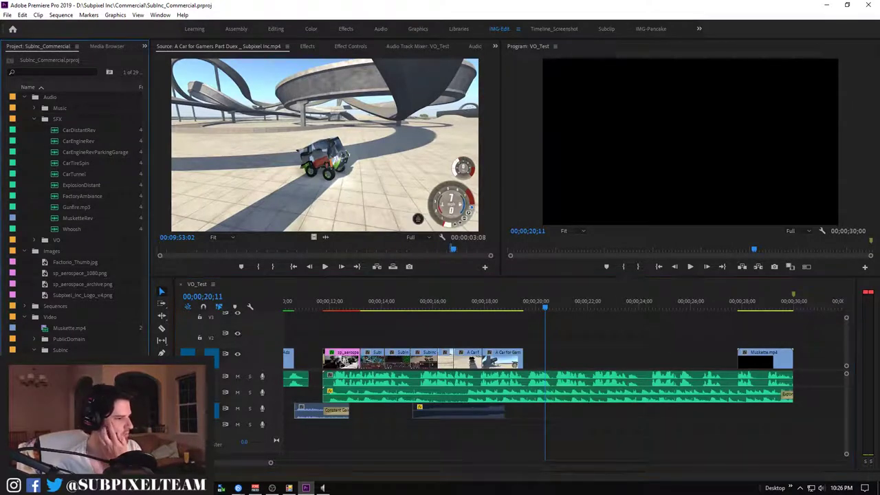
left_click_drag(69, 350, 354, 140)
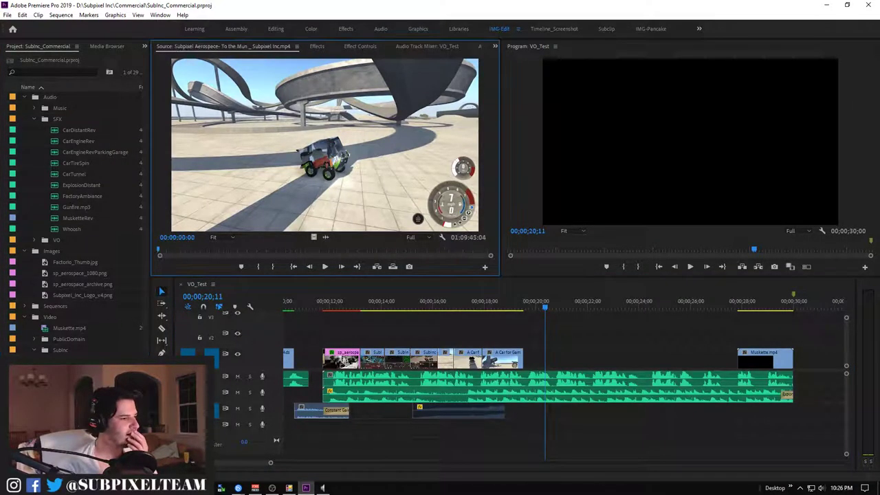
key("l")
key("l")
key("l")
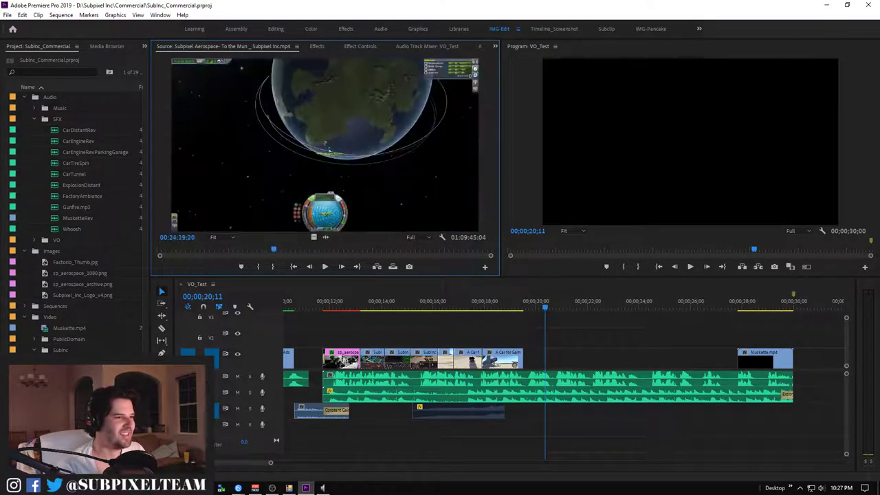
key("j")
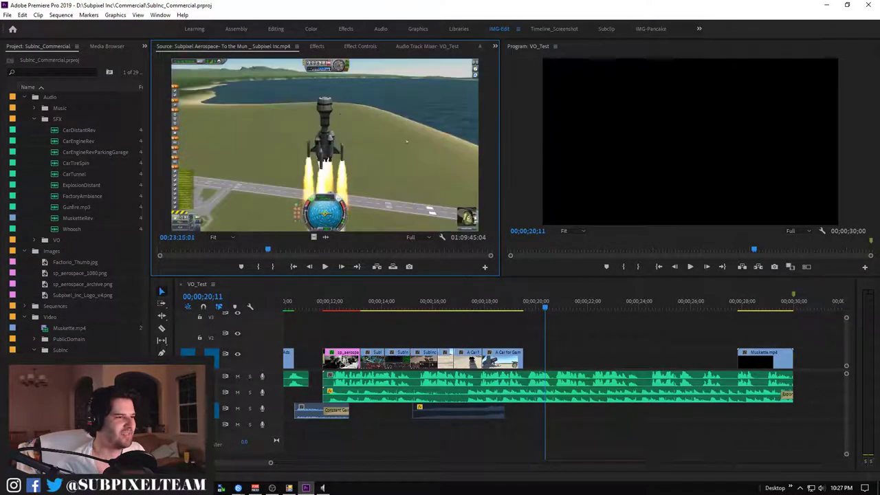
key("grave")
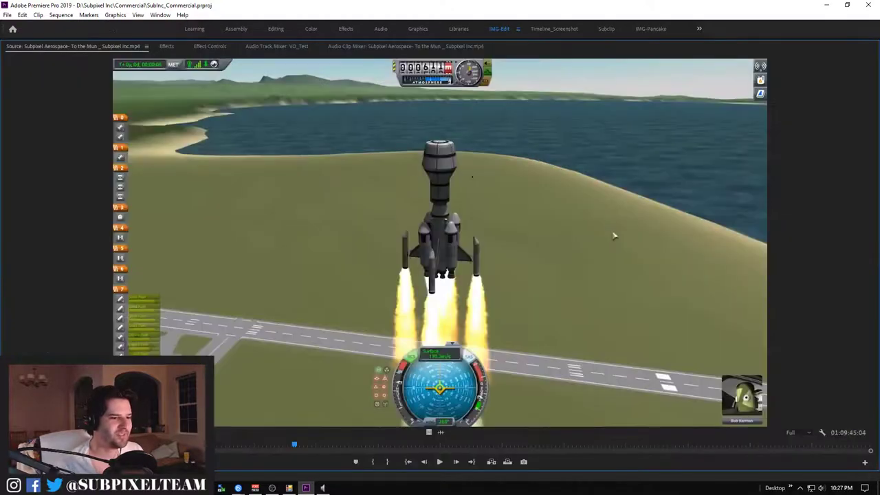
Play the To the Mun footage from the rocket on the launchpad to the lander's descent
key("space")
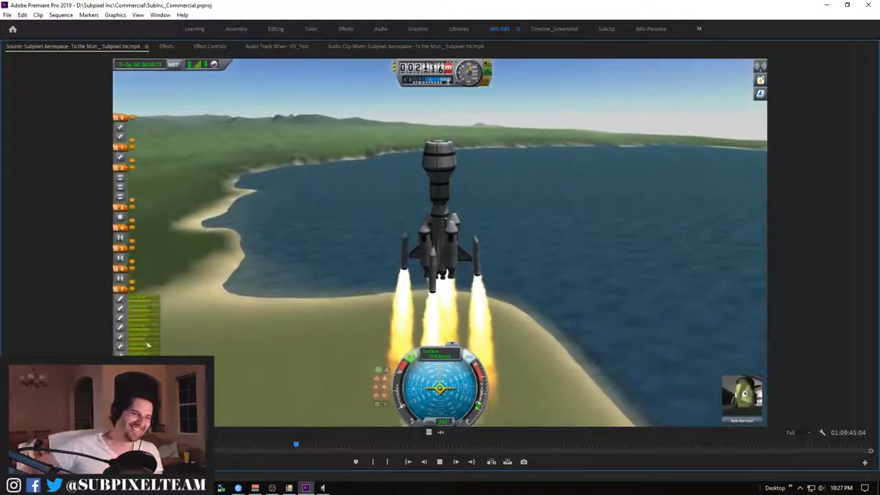
key("space")
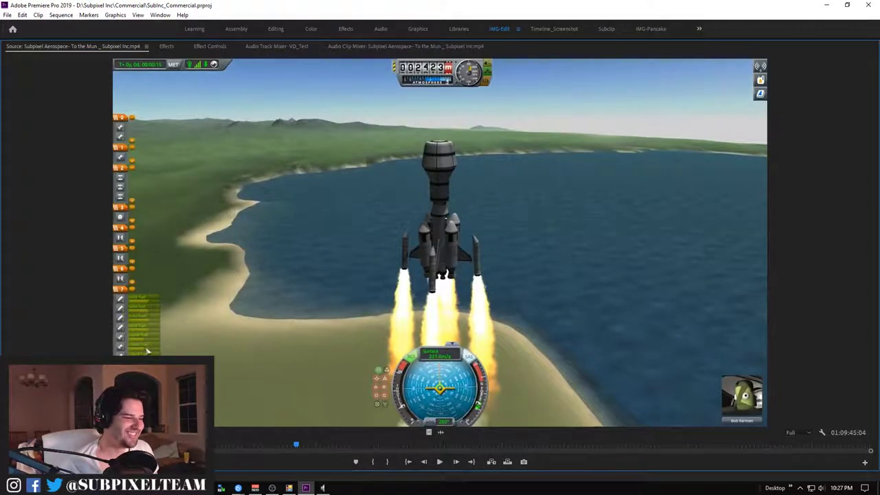
key("Left")
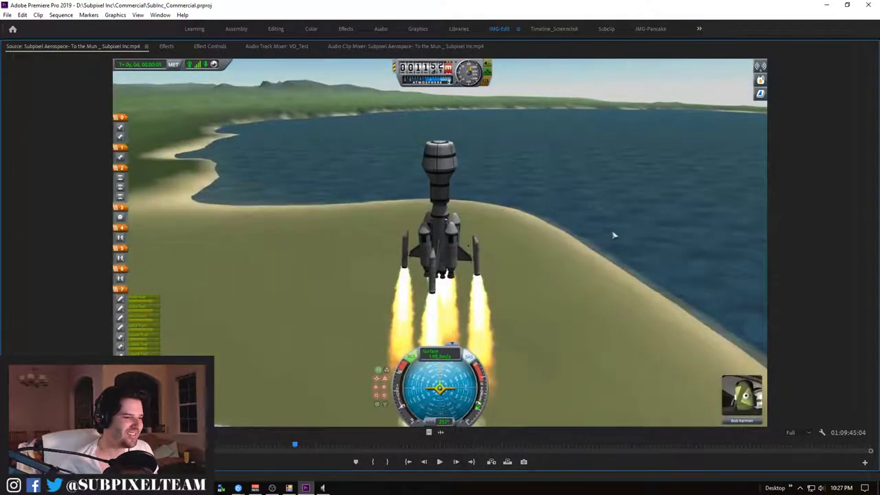
key("Left")
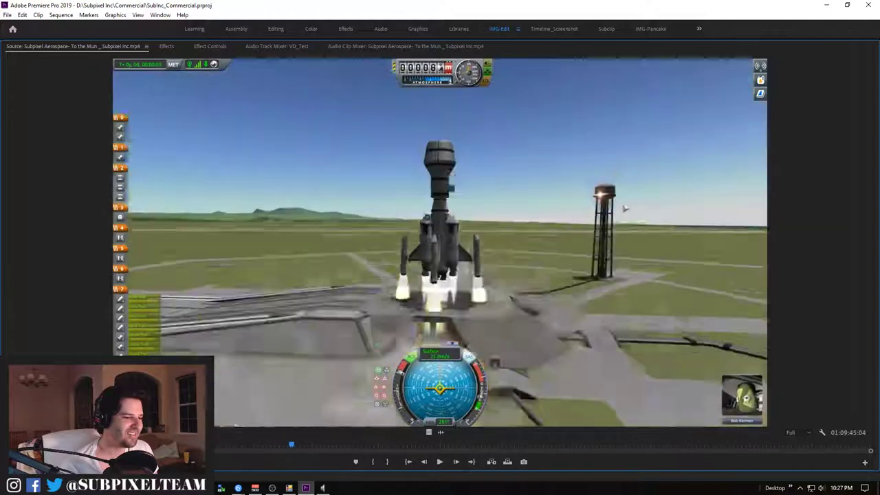
key("space")
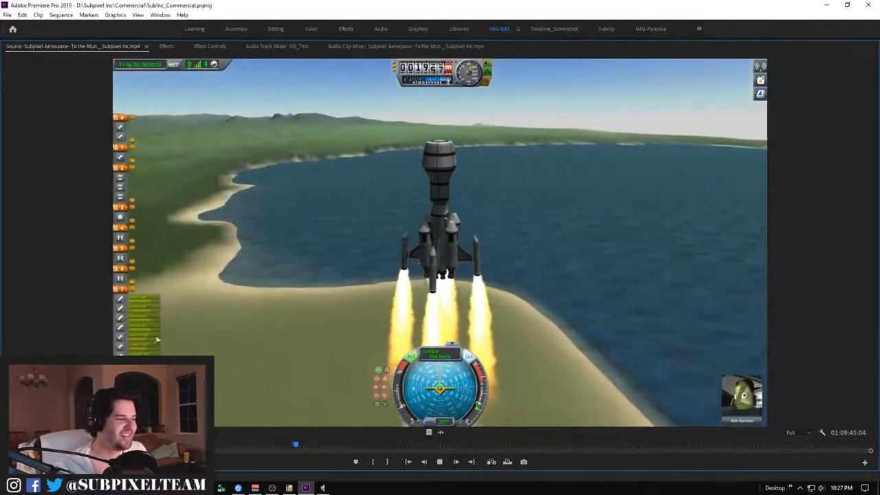
key("space")
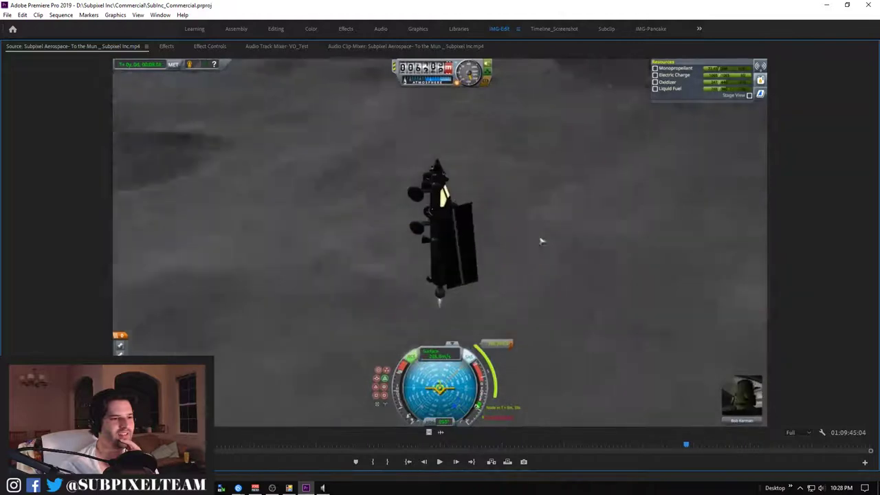
Play on through the Mun footage to find the rover driving on the surface
key("space")
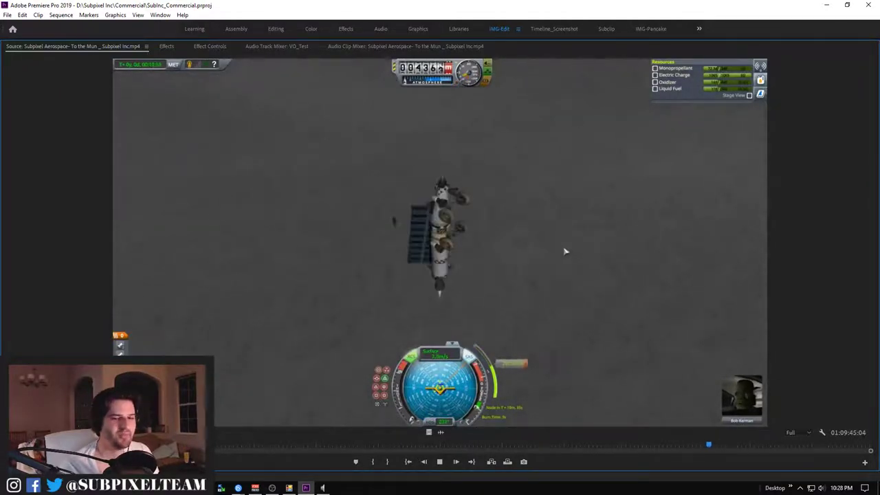
key("space")
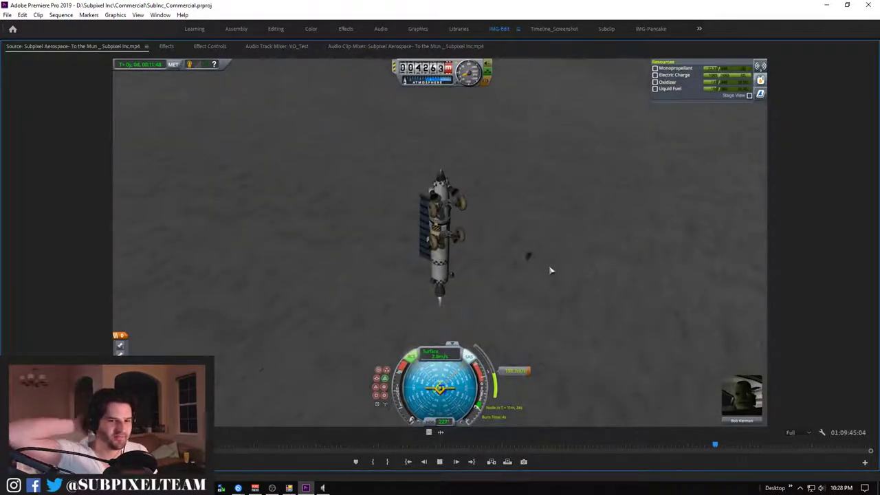
key("space")
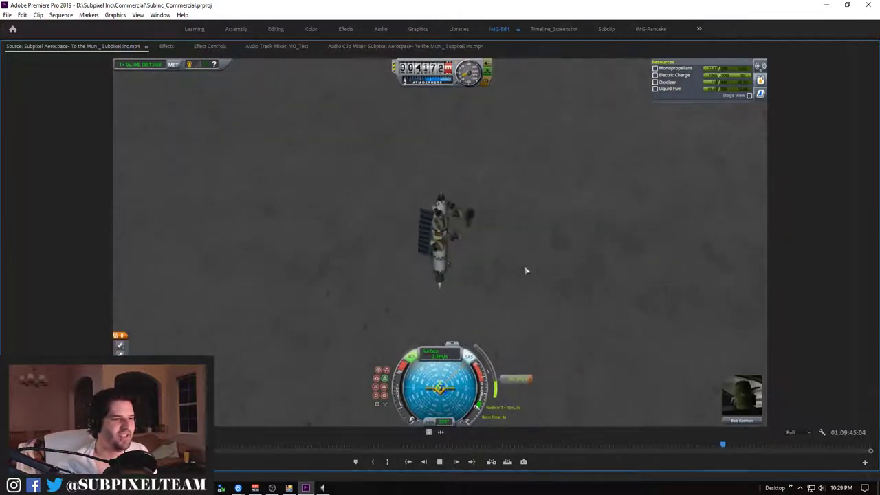
key("space")
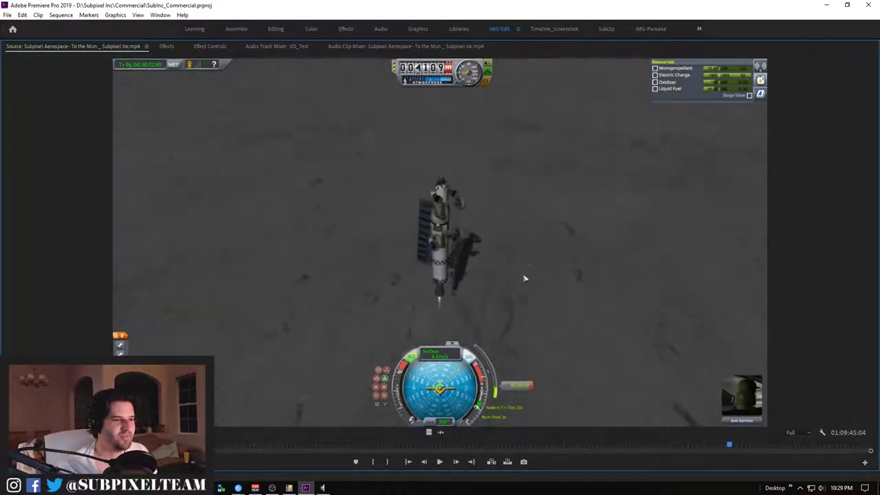
key("space")
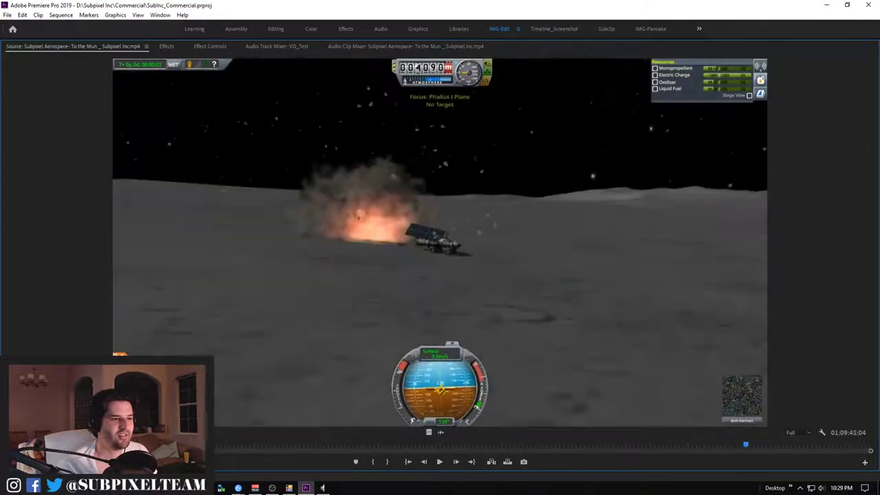
Mark a 00;00;01;05 In/Out range on the rover shot and restore the full editing layout
key("space")
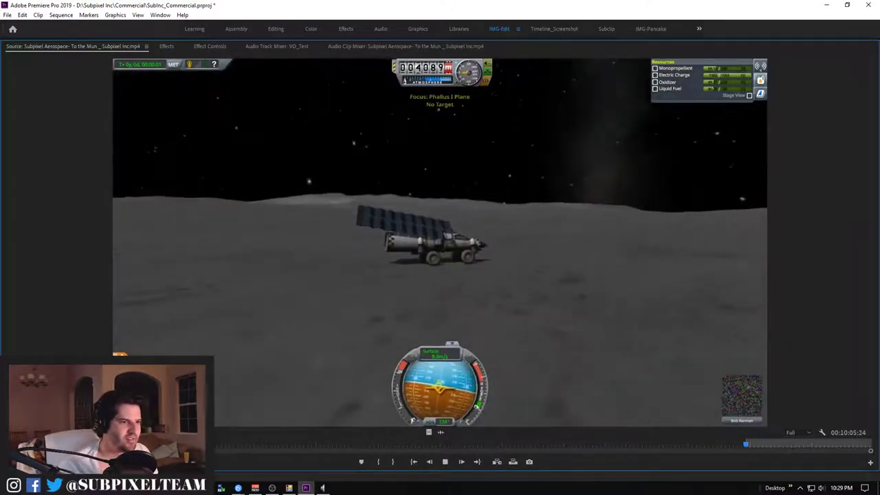
key("space")
key("j")
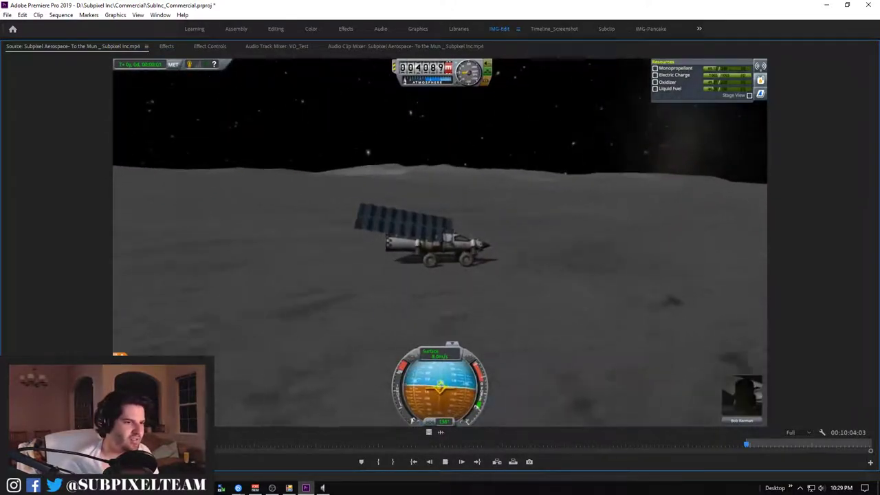
key("k")
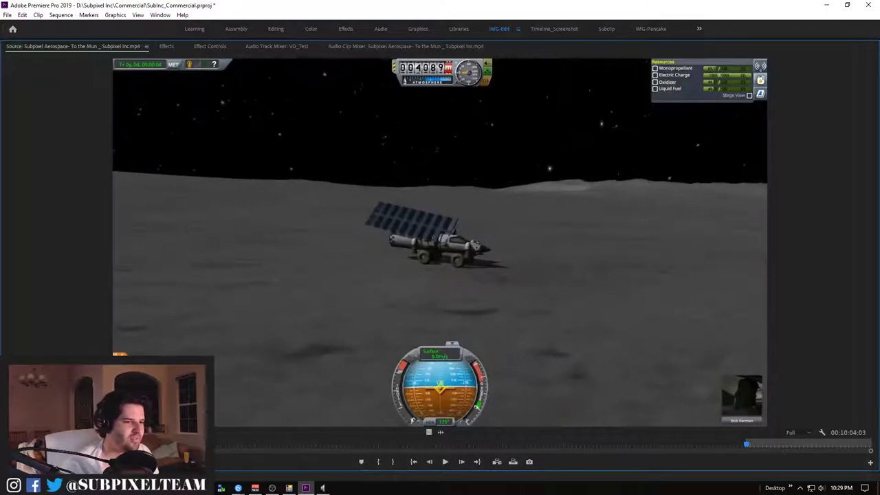
key("j")
key("k")
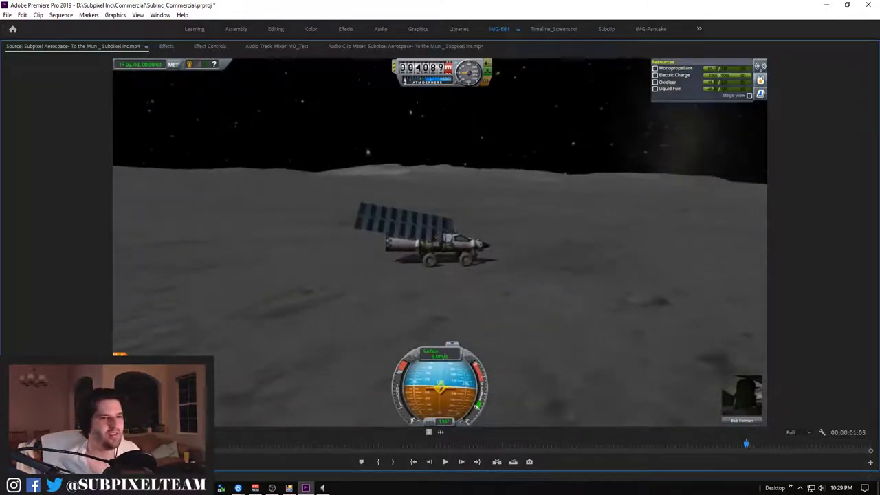
key("grave")
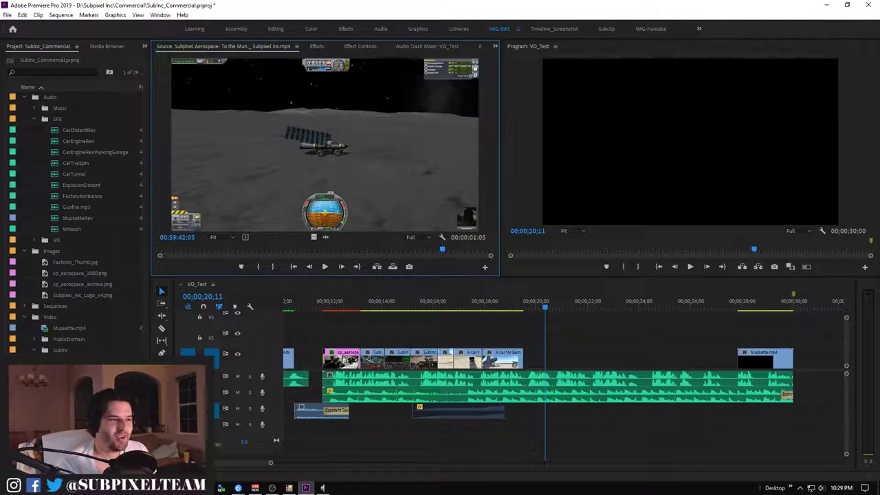
Place the rover shot on V1 near 20 seconds, sliding it 13 frames left against the car-game clip
left_click_drag(314, 236, 554, 354)
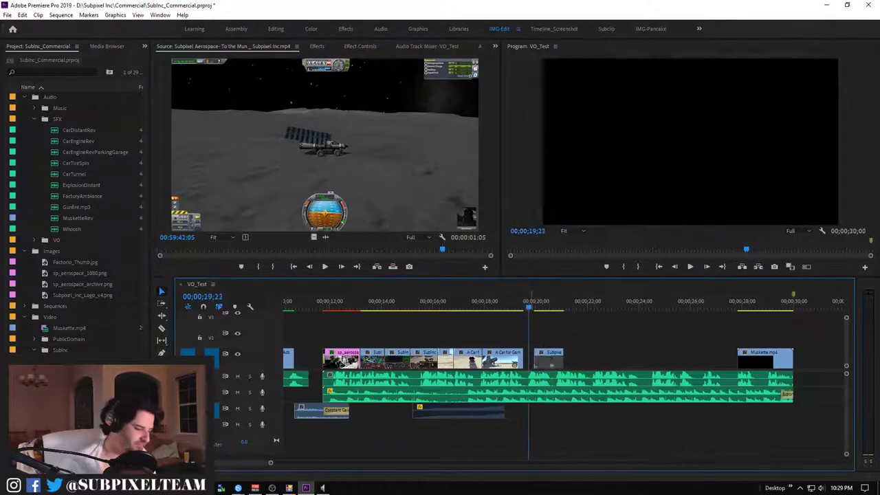
key("=")
key("=")
key("=")
left_click_drag(722, 360, 640, 360)
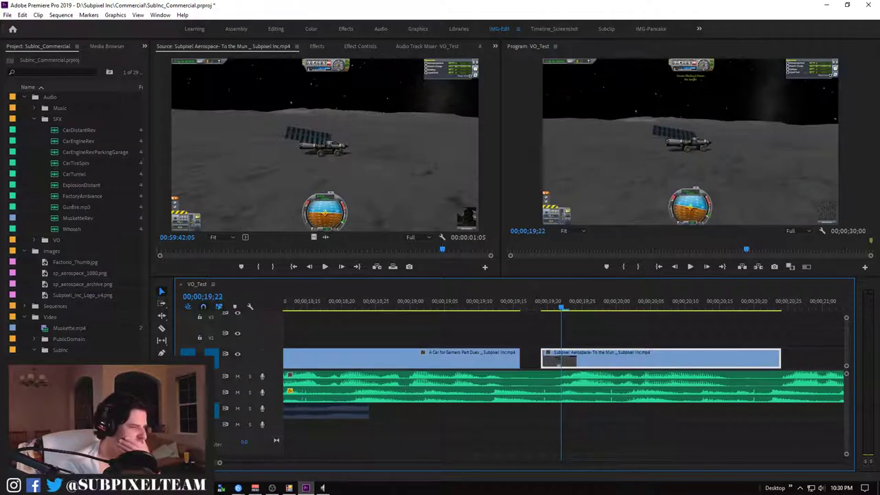
left_click_drag(640, 360, 620, 360)
Play back the new rover cut repeatedly, zooming the timeline to review the edit
left_click(444, 303)
key("space")
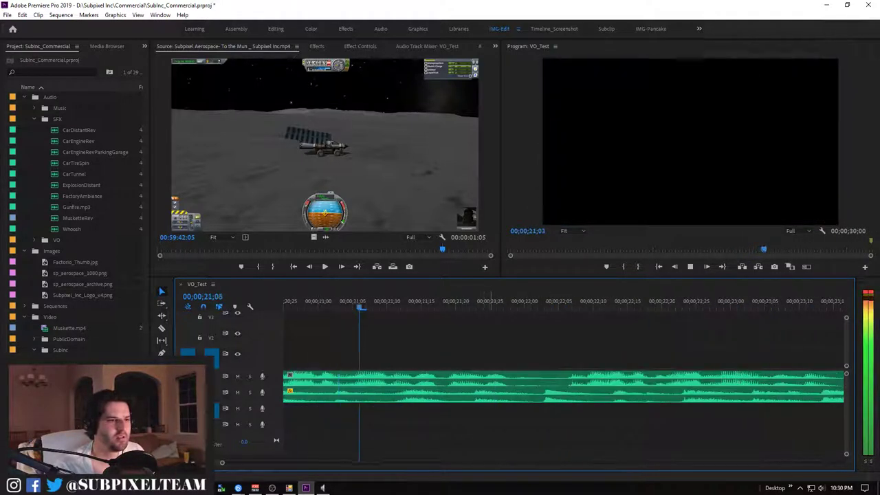
key("minus")
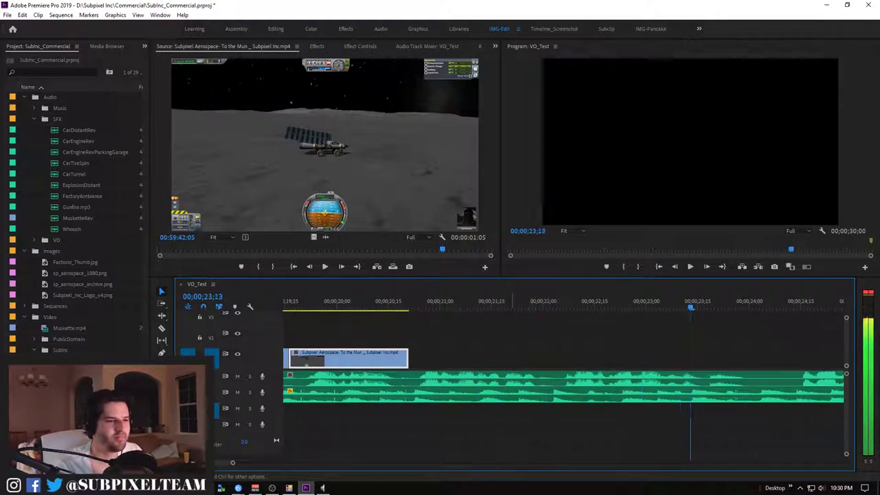
key("space")
key("Return")
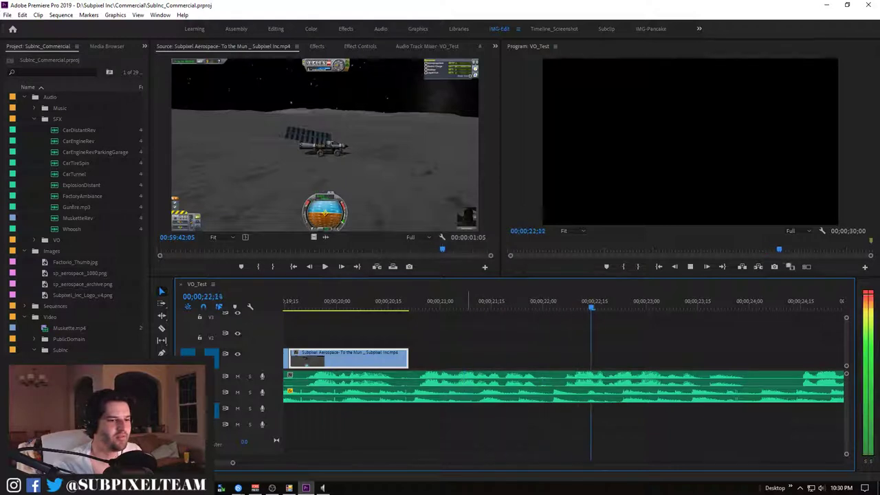
key("minus")
key("minus")
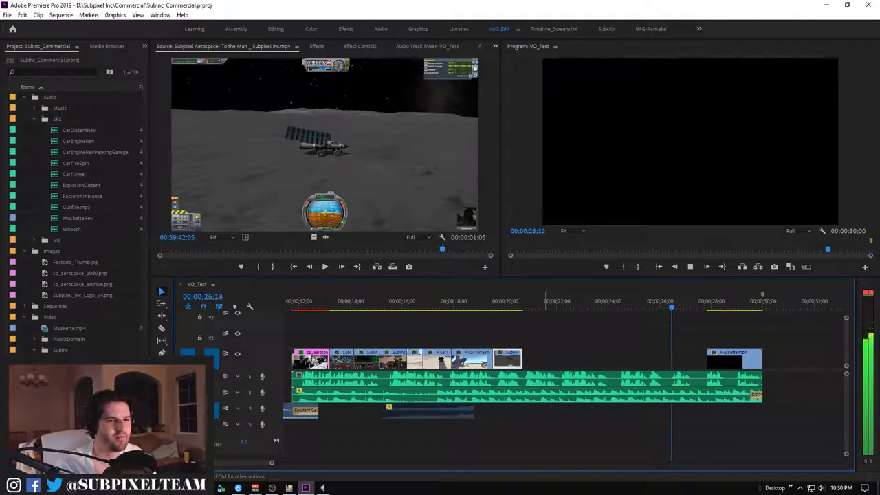
key("Up")
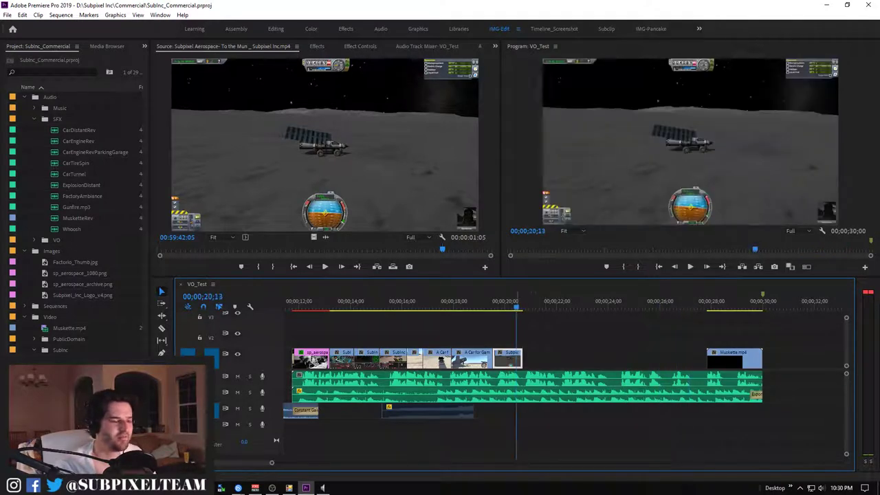
key("equal")
key("equal")
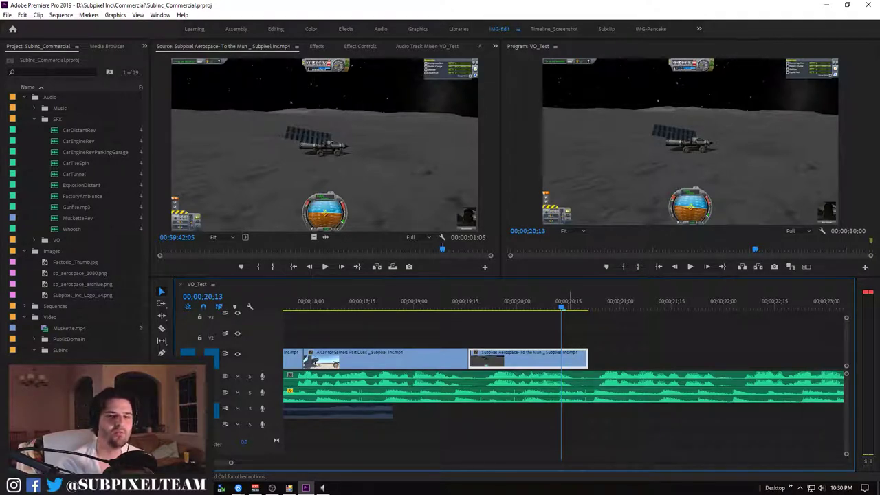
key("equal")
key("equal")
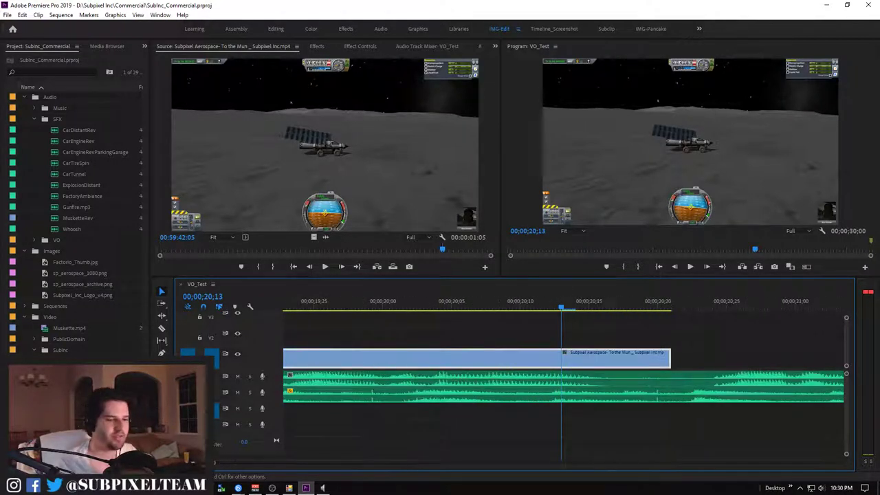
key("space")
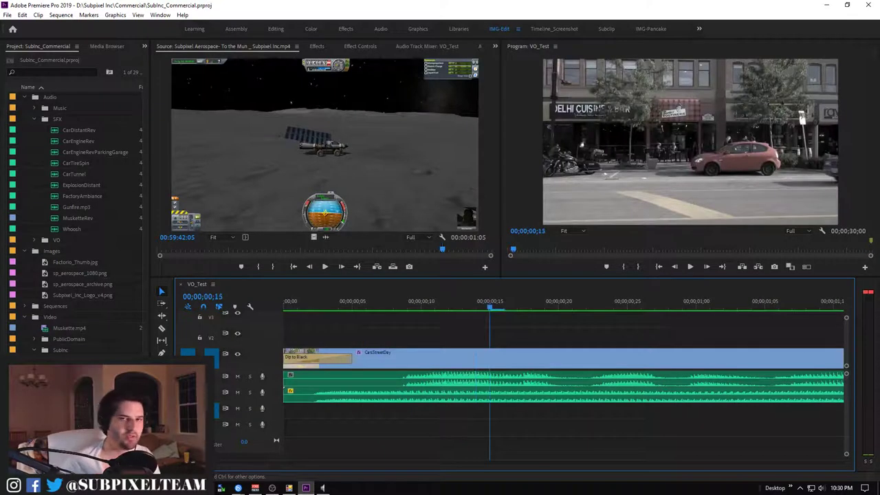
key("minus")
key("minus")
key("minus")
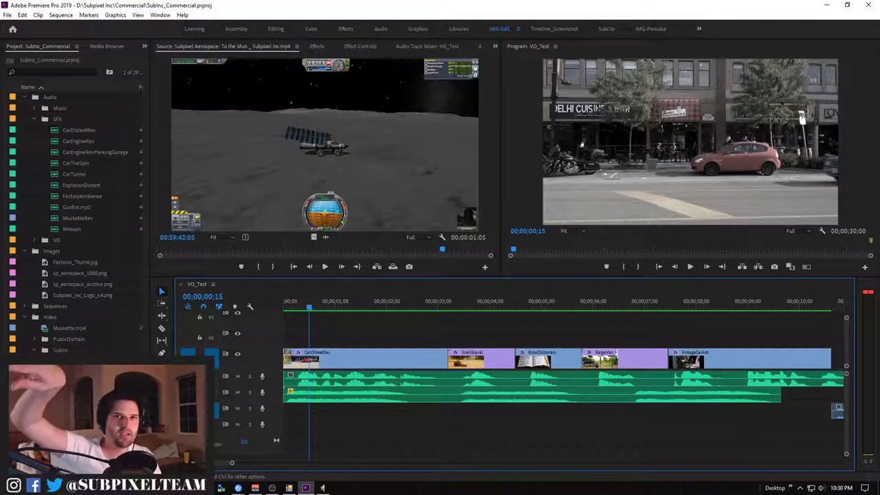
key("minus")
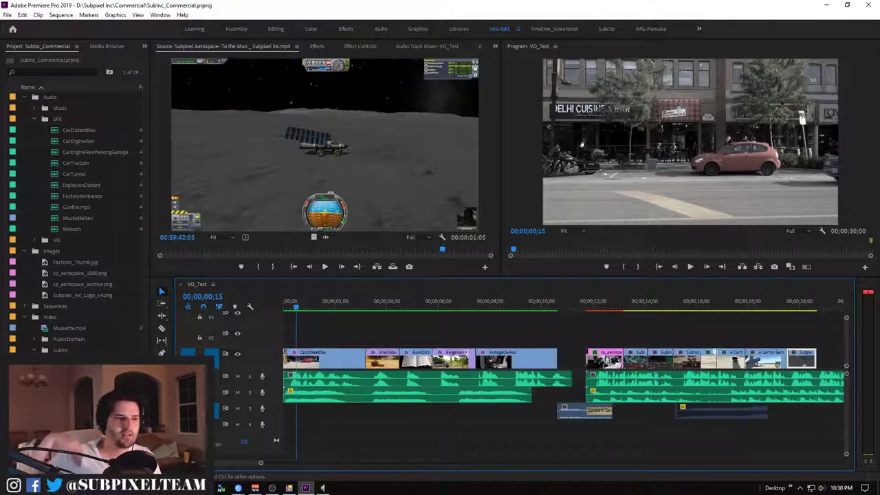
scroll(627, 330, "down", 8)
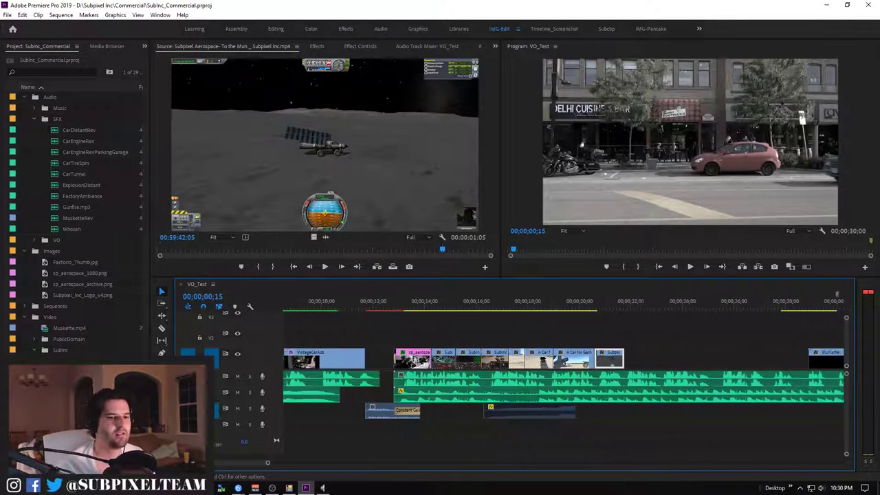
left_click(627, 307)
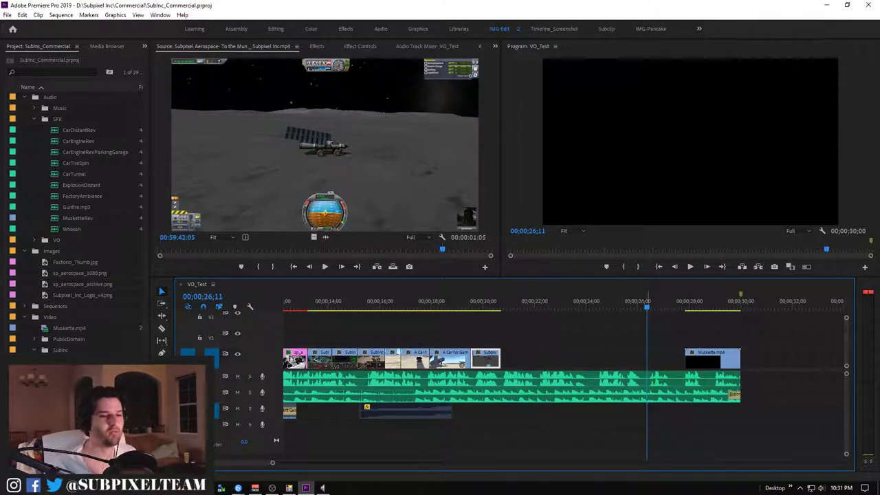
Preview the sequence around the gap near 24 seconds and save the project
key("space")
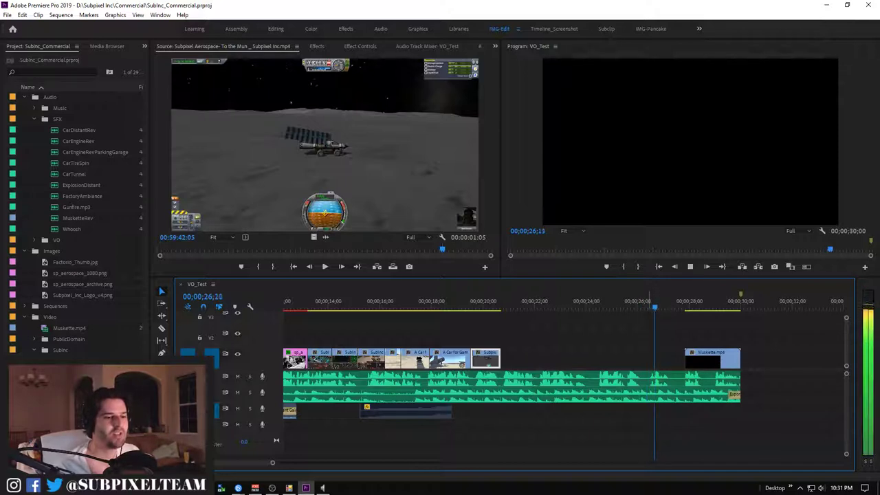
key("space")
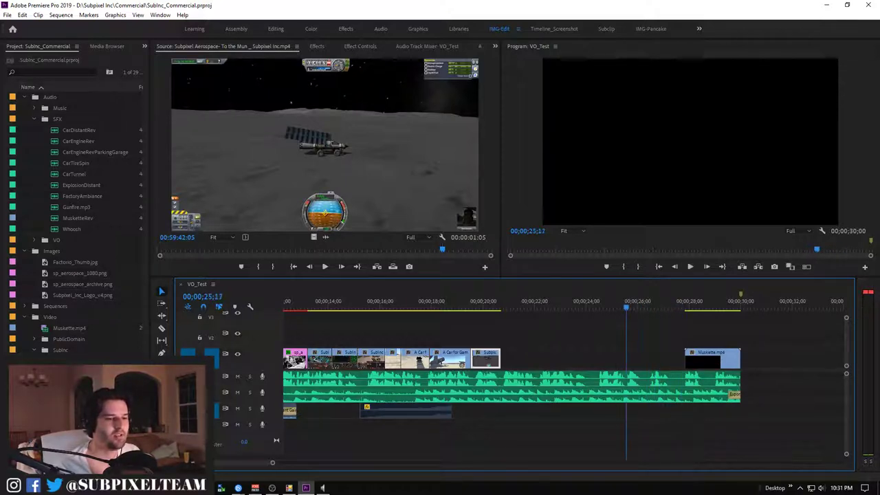
left_click(598, 301)
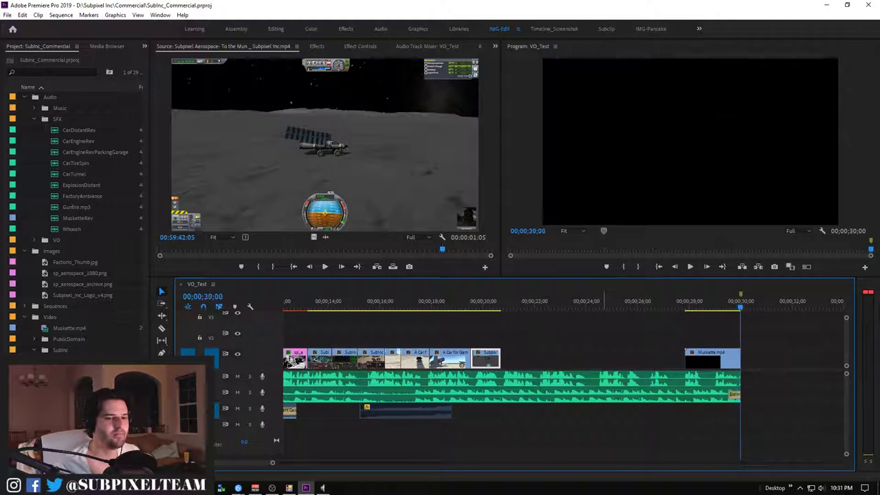
key("ctrl+s")
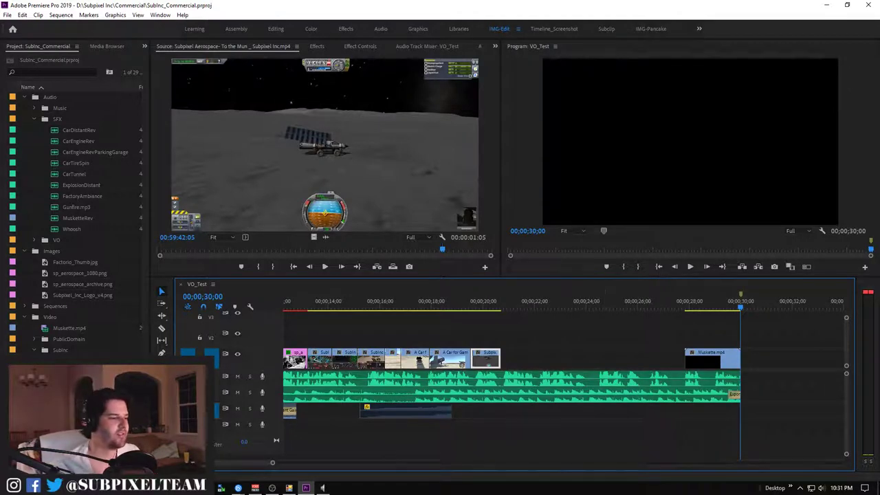
Open a new Chrome window from the taskbar and move it aside to the screen edge
mouse_move(238, 488)
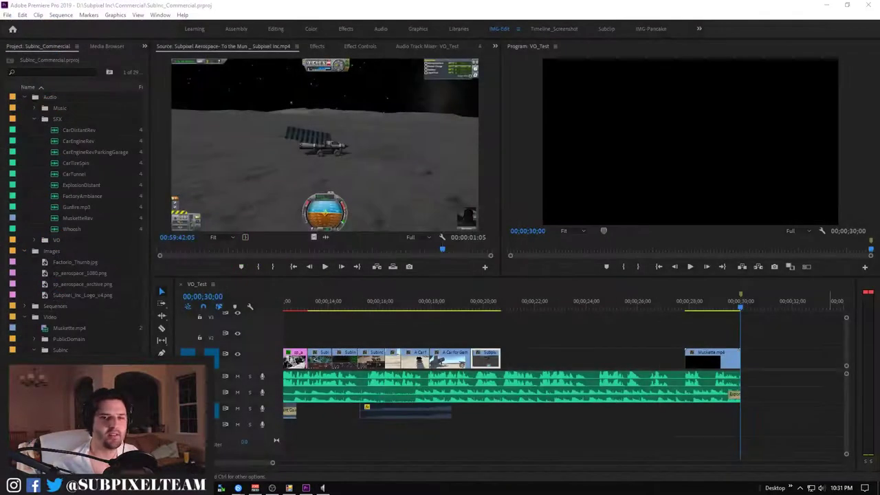
middle_click(238, 488)
key("super+shift+Right")
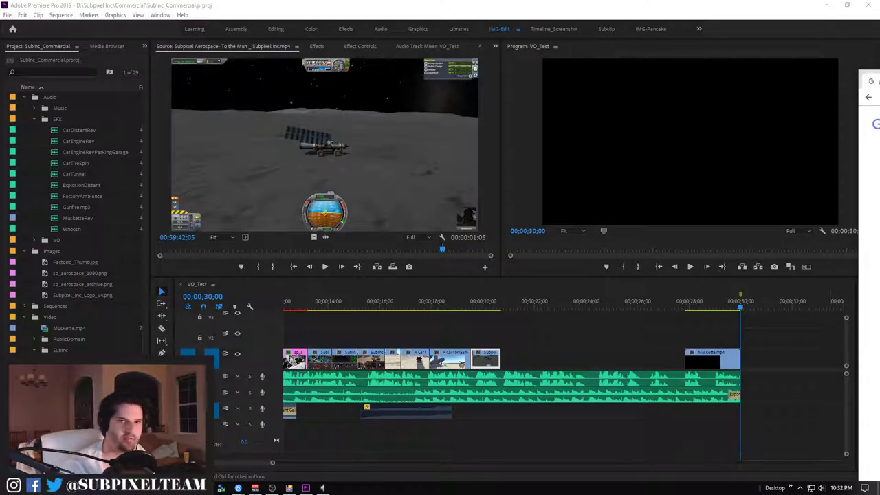
Bring the browser window into view and run a Bing search for 'muskette'
mouse_move(876, 97)
left_mouse_down()
mouse_move(288, 104)
mouse_move(189, 0)
left_mouse_up()
left_click(274, 149)
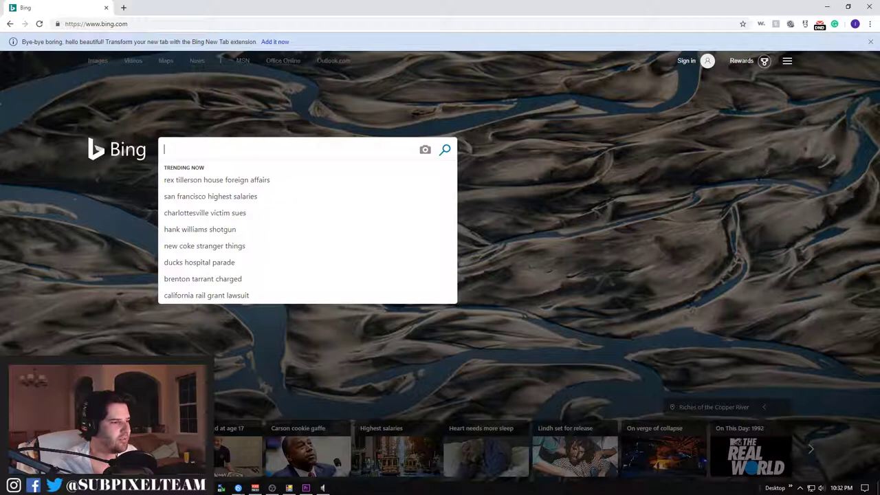
type("m")
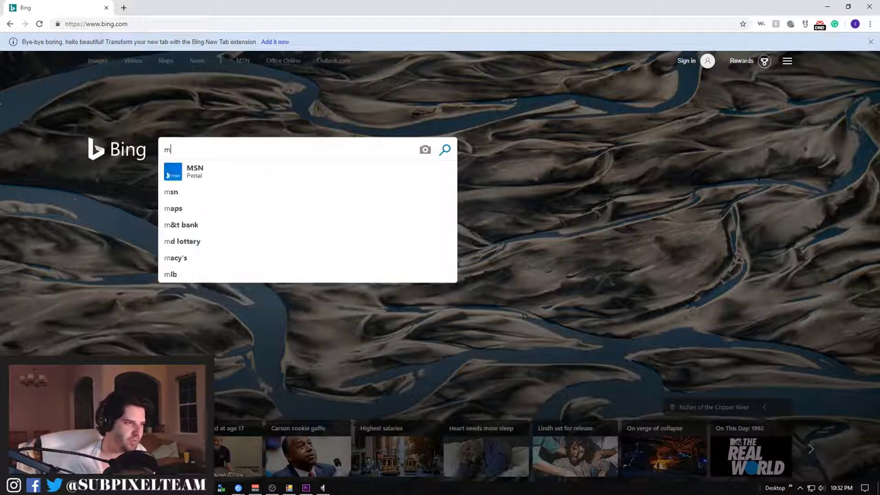
type("usket")
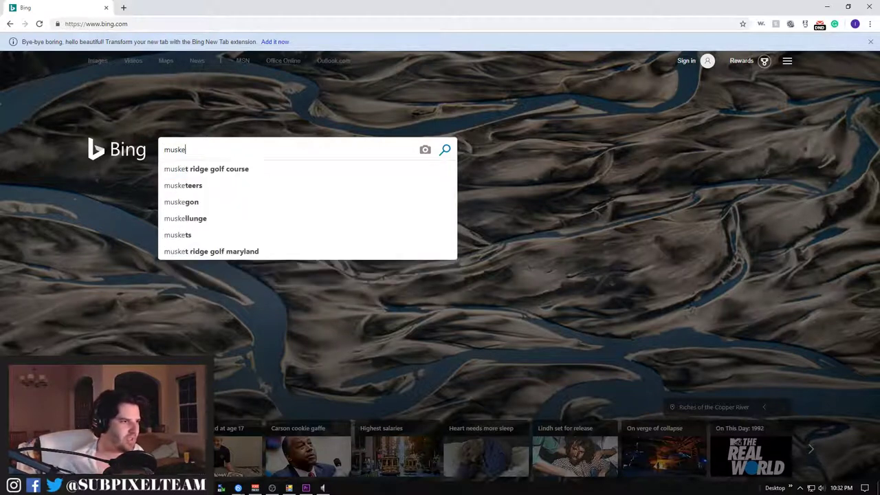
type("te")
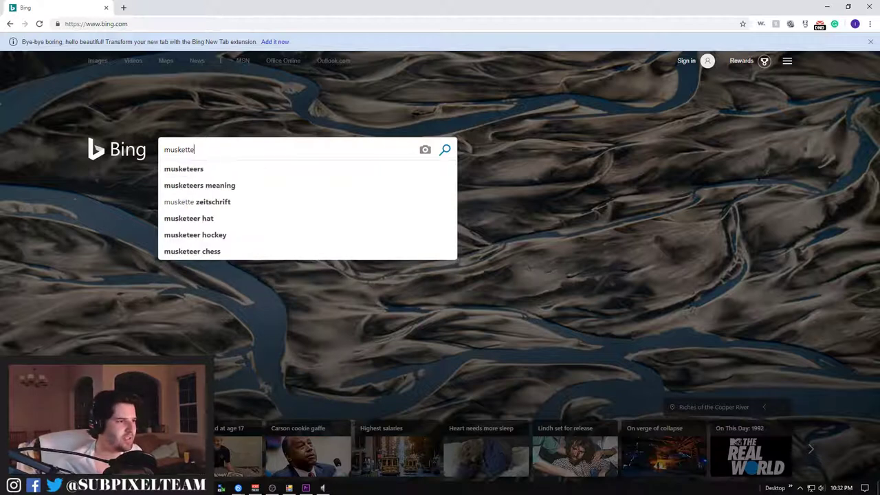
key("Return")
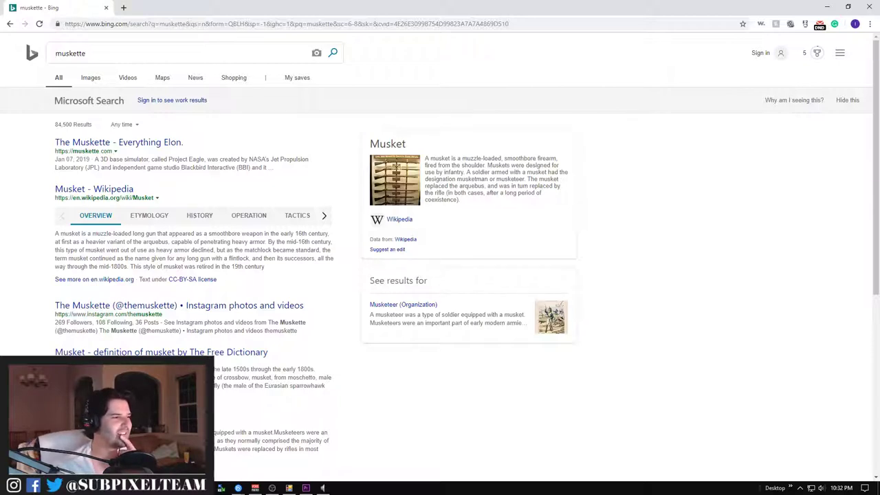
Switch to the muskette.com tab and scroll through its posts
key("ctrl+Tab")
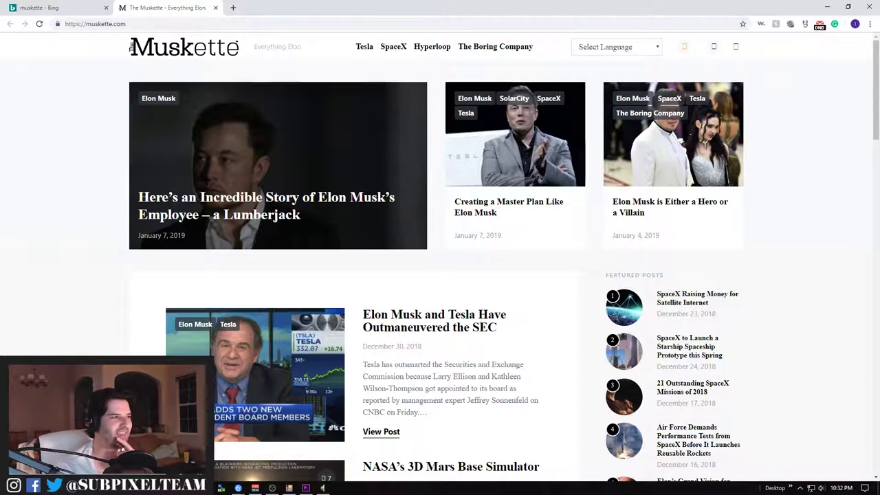
scroll(440, 261, "down", 1)
scroll(440, 261, "down", 1)
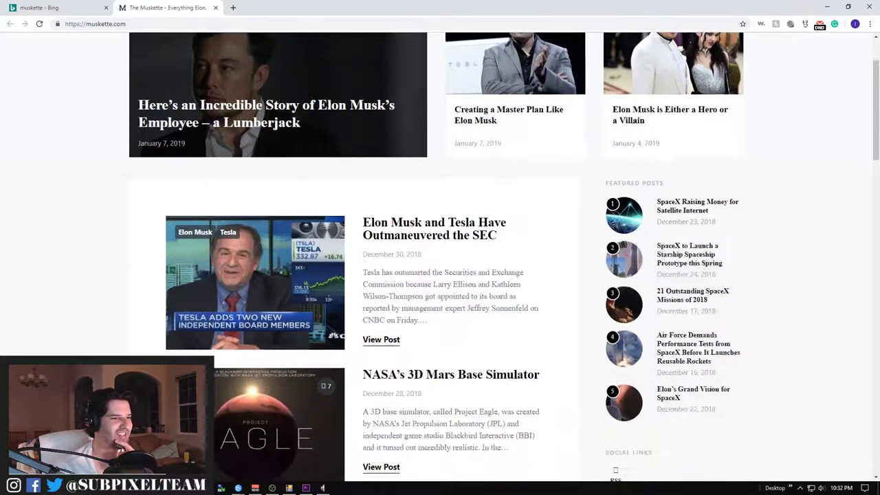
scroll(440, 261, "down", 2)
scroll(439, 261, "up", 3)
scroll(440, 261, "down", 3)
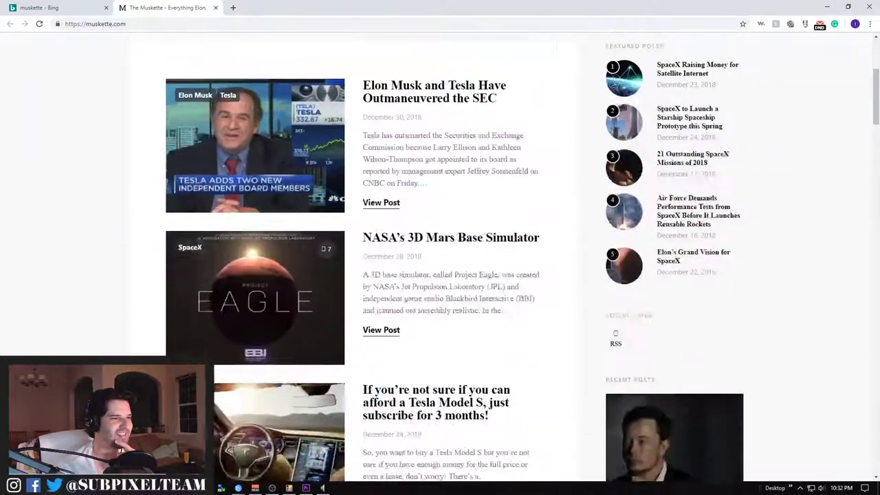
scroll(440, 261, "down", 3)
scroll(440, 261, "down", 3)
scroll(440, 261, "up", 4)
scroll(440, 261, "up", 5)
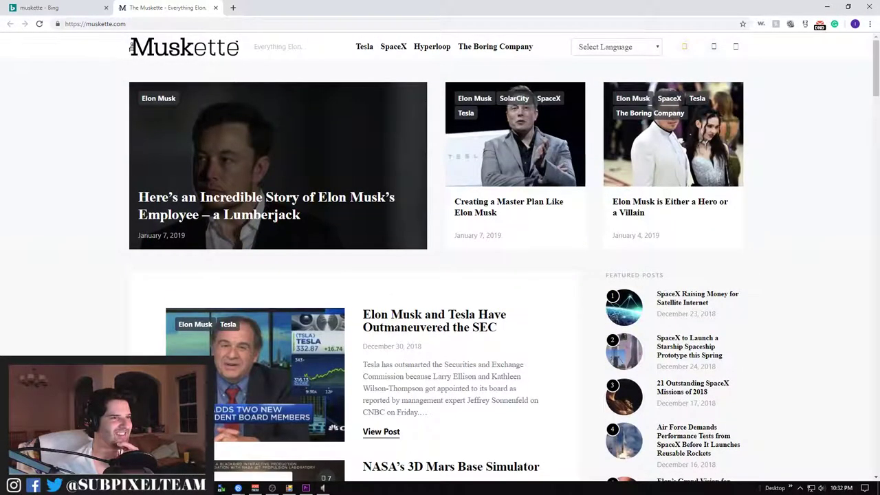
scroll(440, 261, "down", 10)
scroll(440, 261, "down", 8)
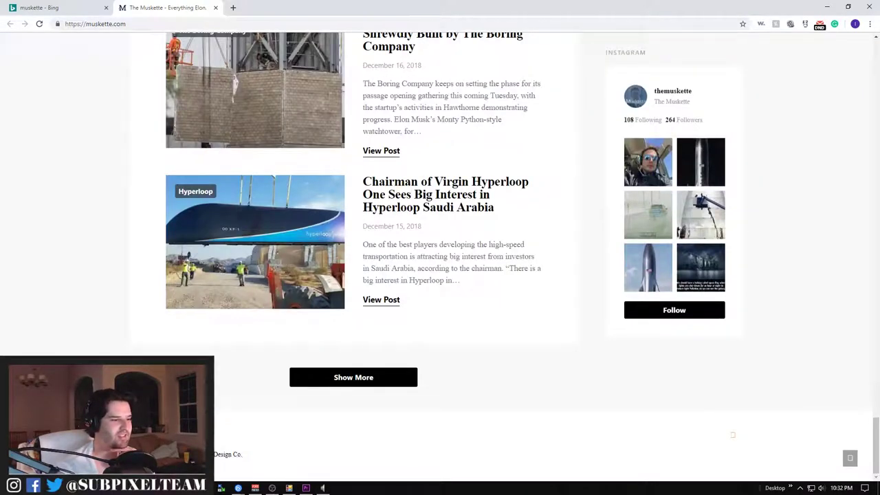
Close the extra Muskette, feed and Instagram tabs, keeping the Muskette home page
key("ctrl+Tab")
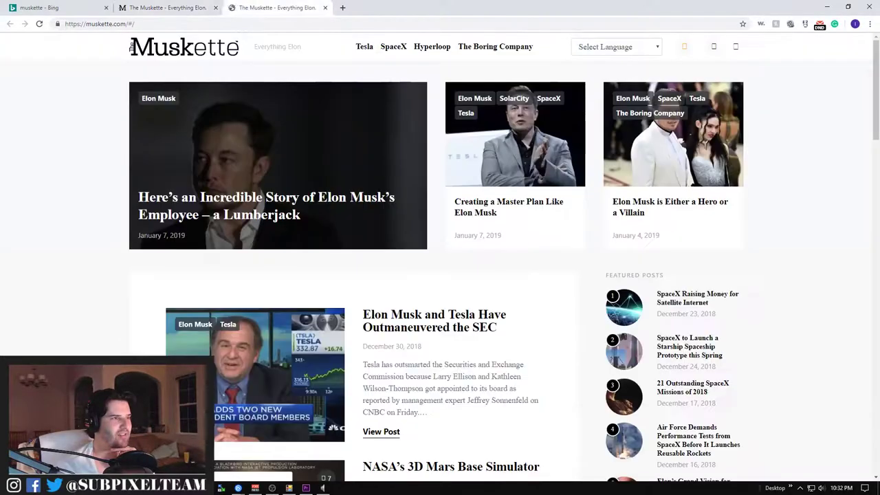
key("ctrl+w")
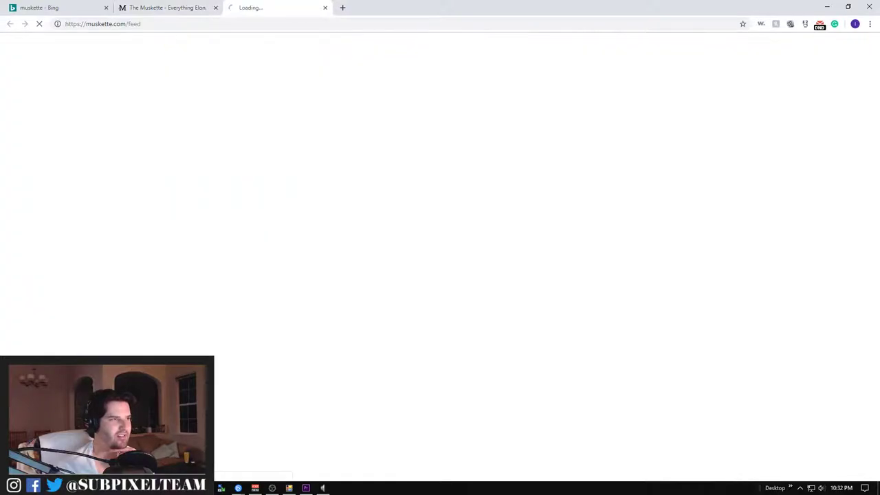
key("ctrl+w")
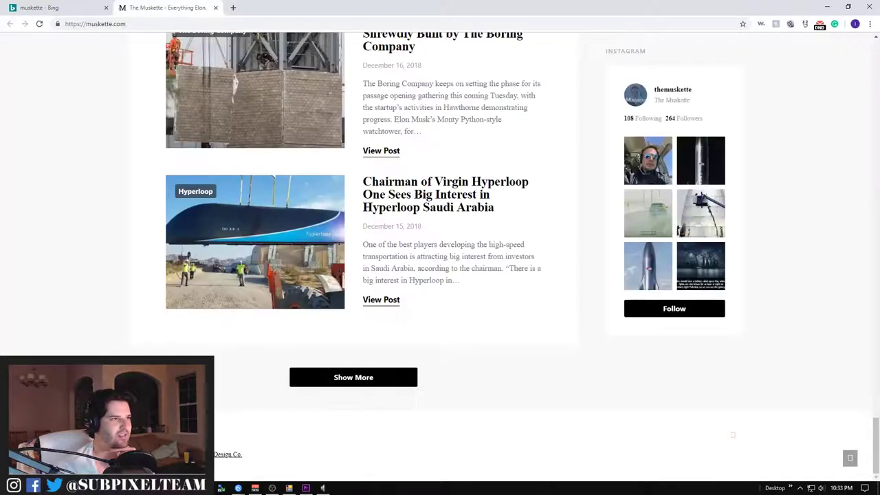
key("Home")
scroll(357, 261, "down", 10)
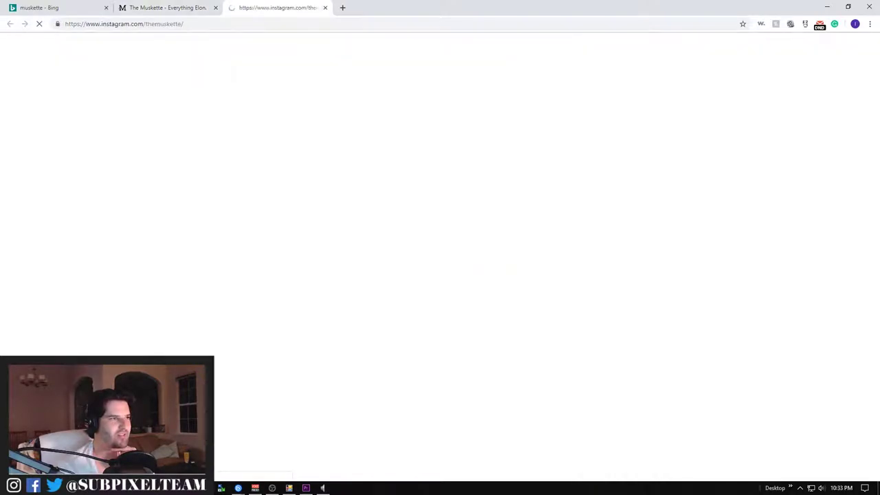
key("ctrl+w")
Return to the Bing 'muskette' results and scroll down through them
key("ctrl+shift+Tab")
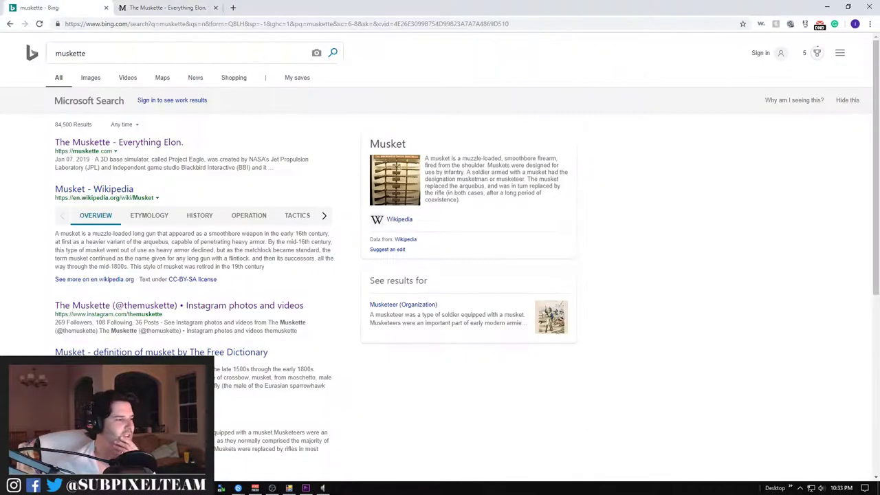
scroll(206, 186, "down", 1)
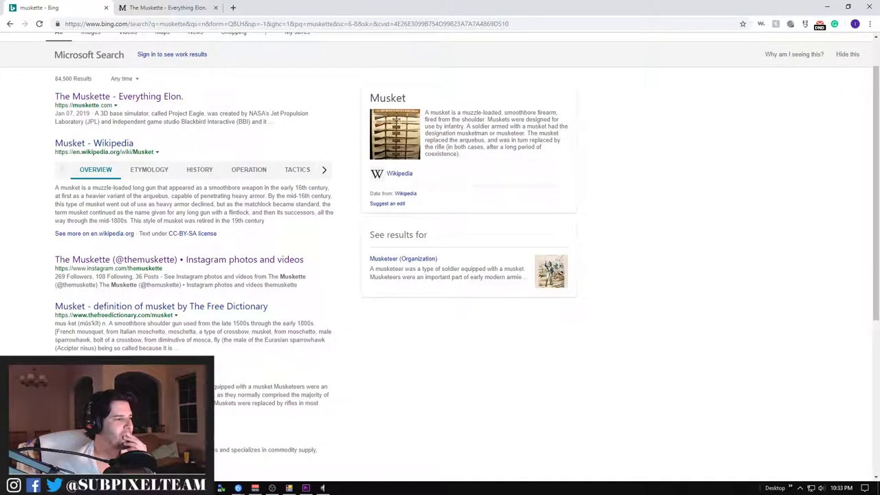
scroll(206, 185, "down", 1)
scroll(206, 185, "down", 1)
scroll(206, 186, "down", 1)
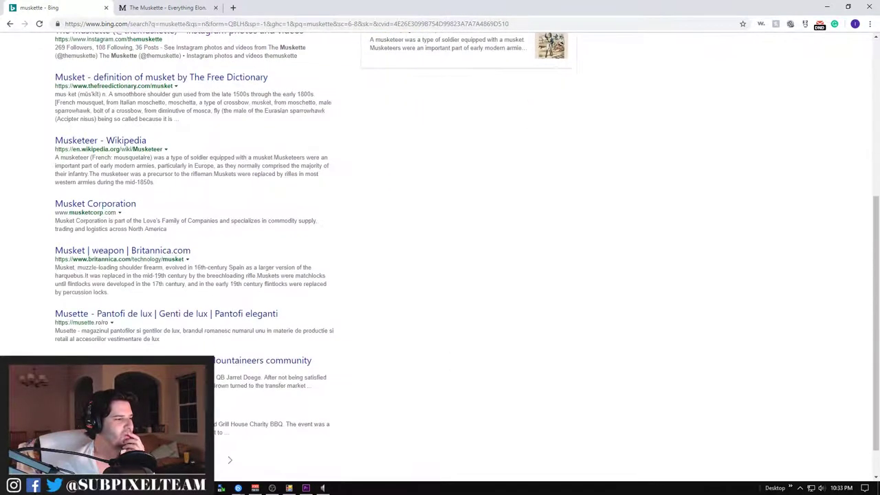
scroll(206, 186, "up", 4)
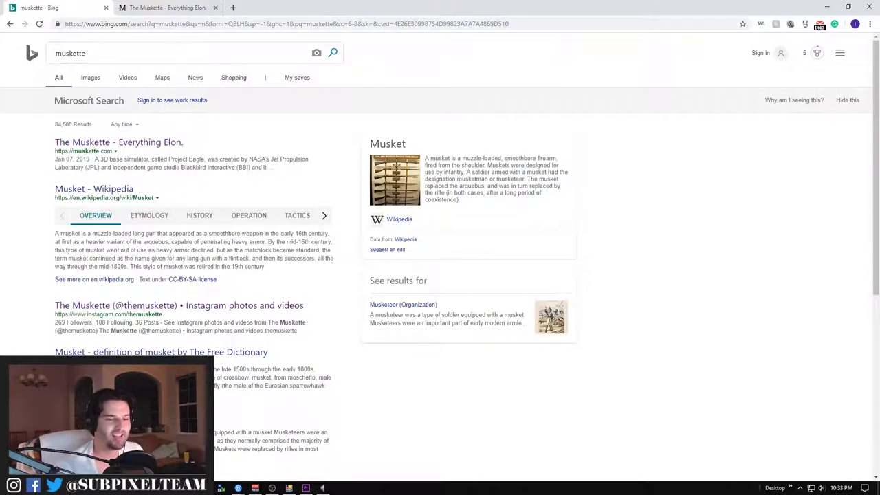
Open Google Translate in a new tab and translate German 'muskete' into 'musket'
key("ctrl+t")
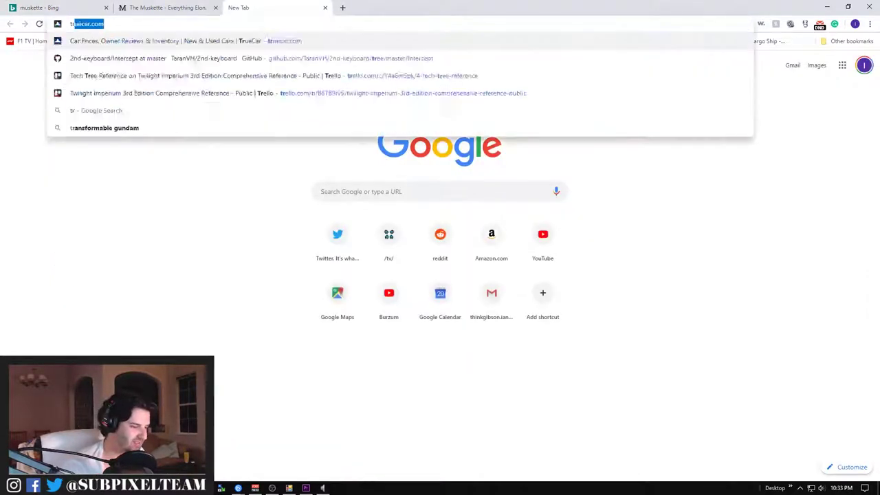
type("translate.google.co")
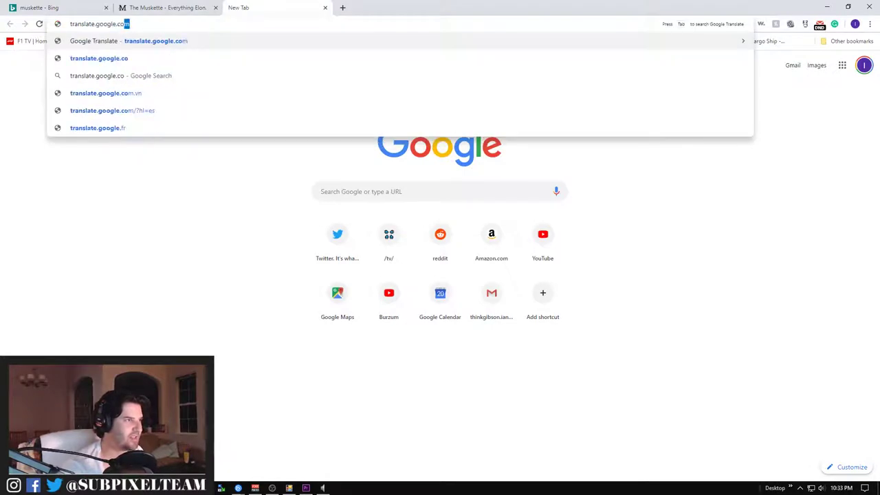
type("nm")
key("Return")
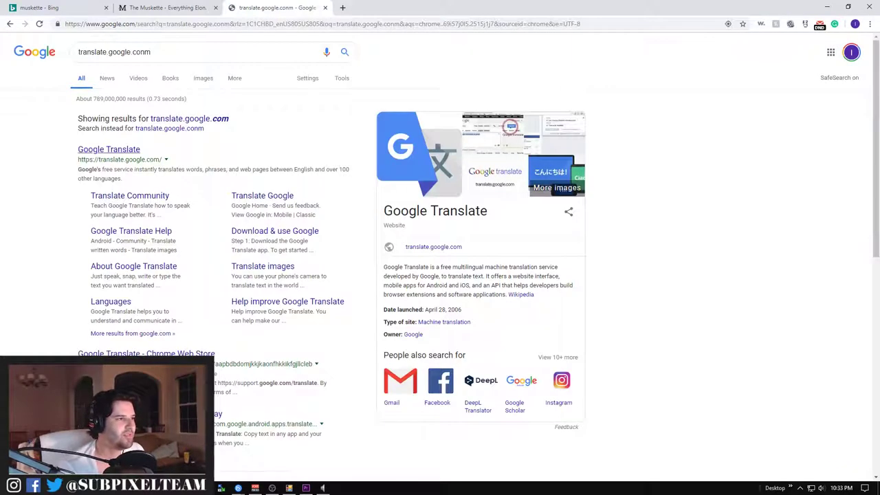
left_click(117, 149)
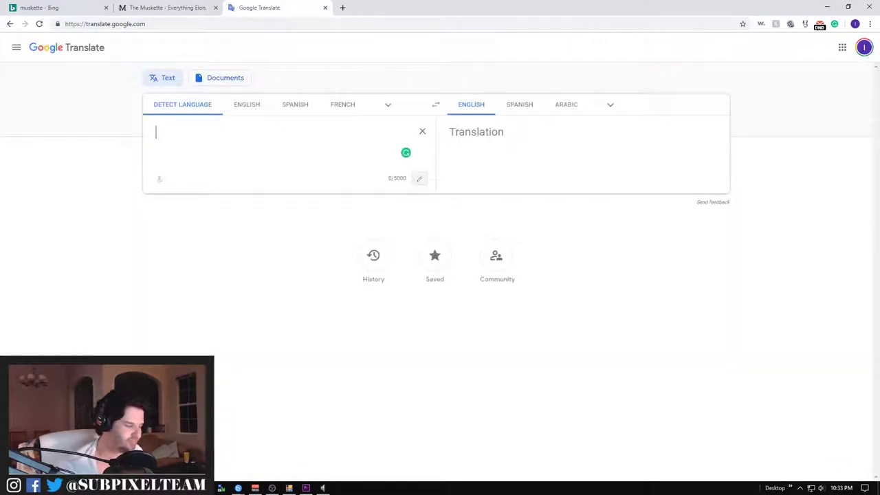
type("muskette")
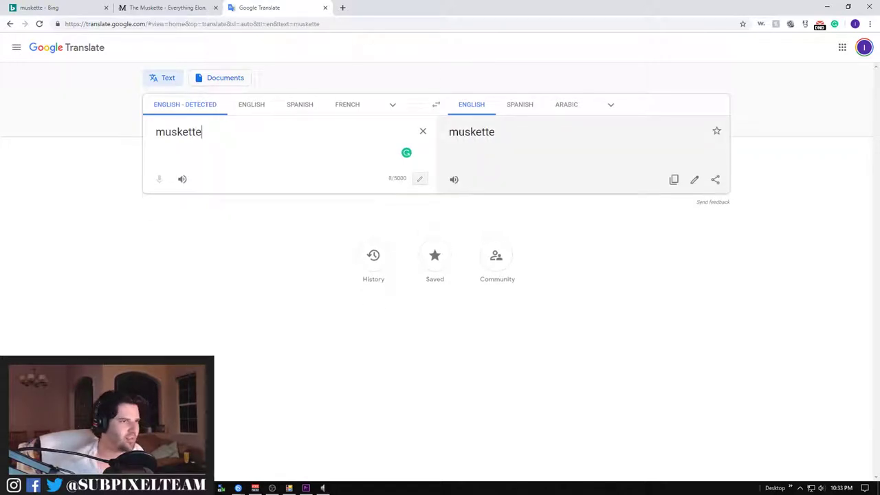
left_click(392, 104)
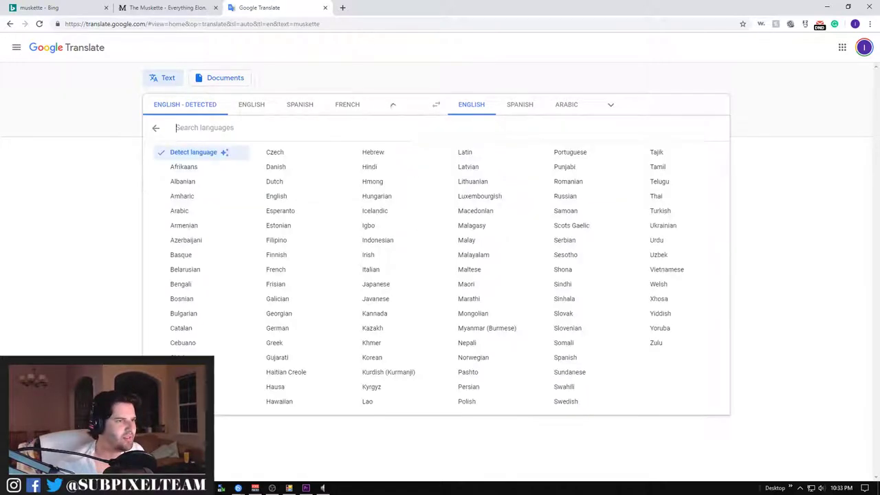
left_click(278, 328)
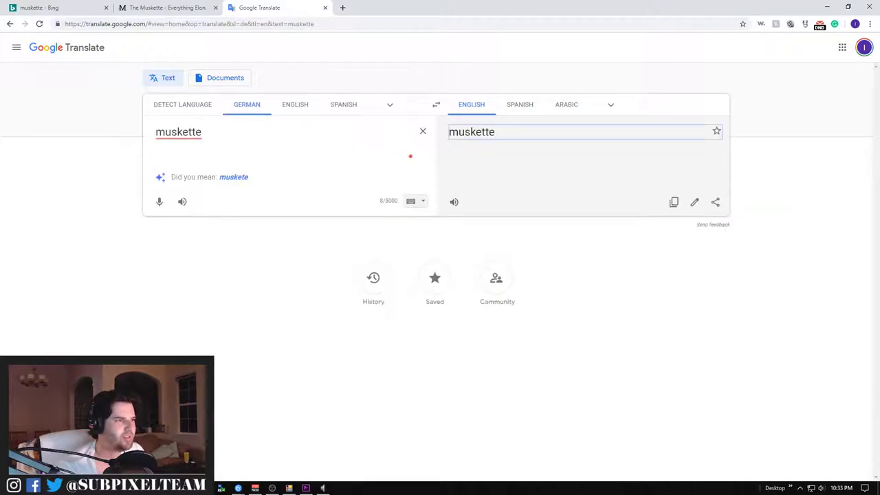
left_click(234, 177)
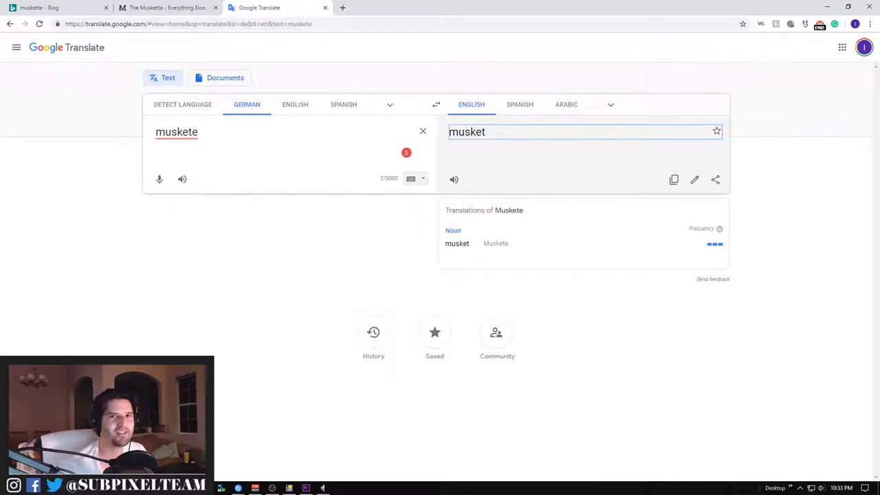
Replace the text with 'flesh necklace' and translate it from English into German
key("ctrl+a")
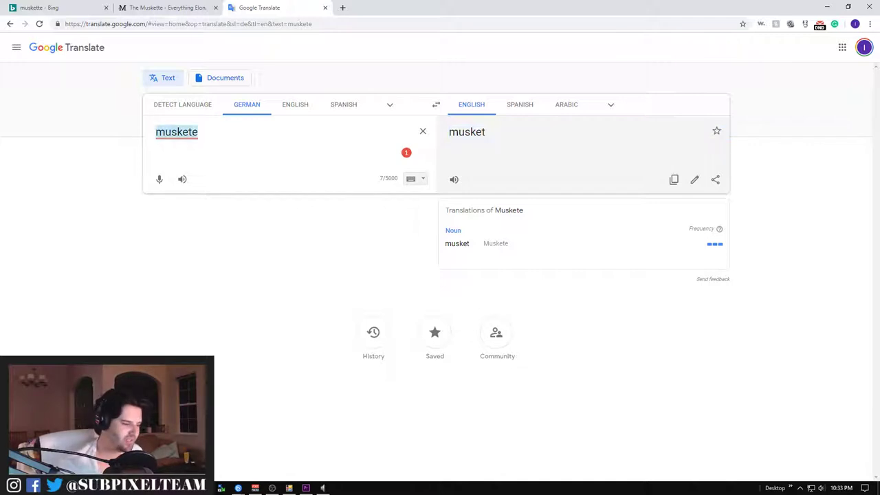
type("flesh necka")
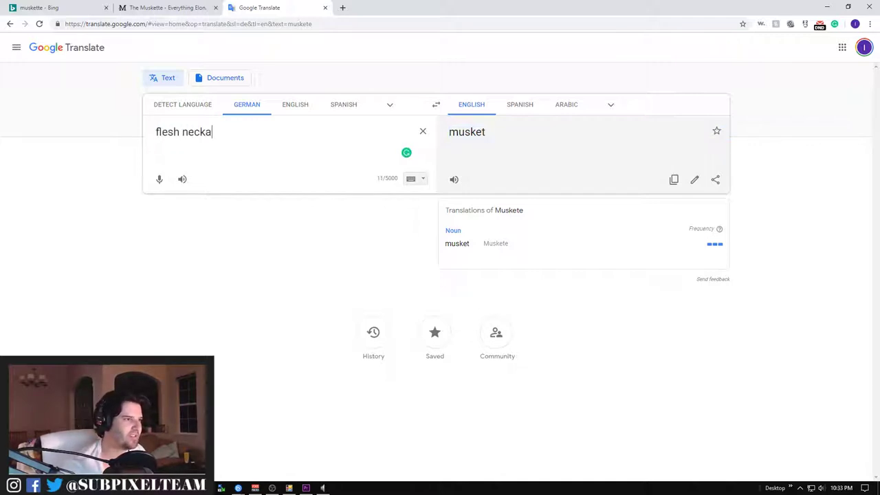
key("BackSpace")
type("lace")
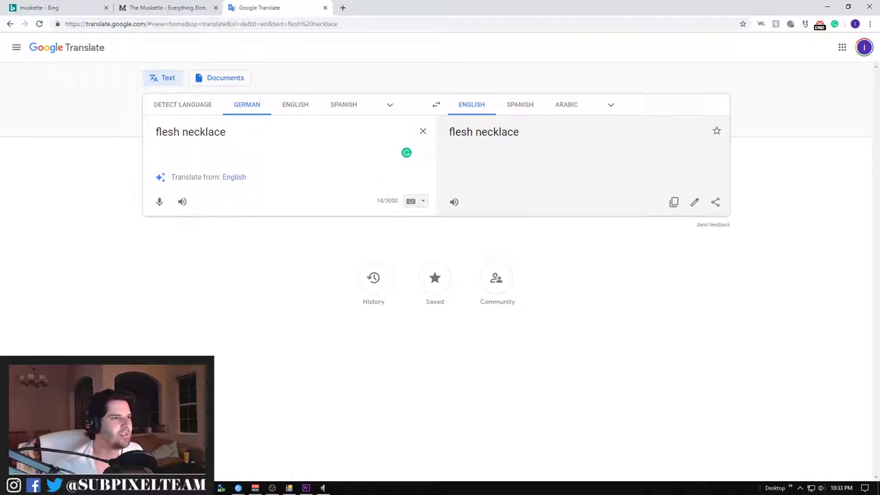
left_click(234, 177)
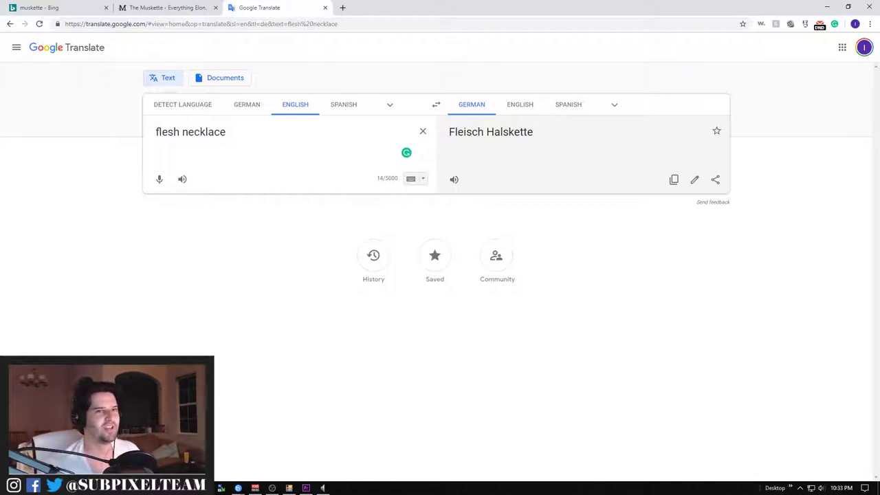
Save the project, preview VO_Test from about 18 seconds, then show the Factorio clip full-size
left_click(827, 6)
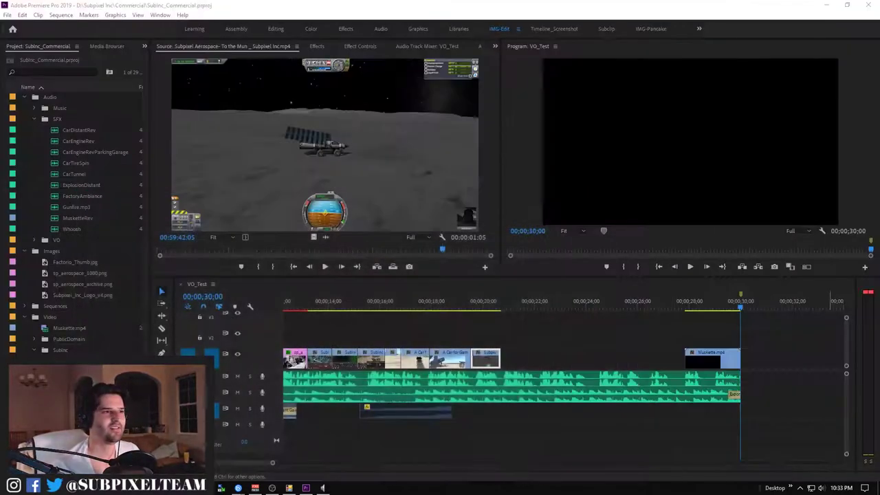
key("ctrl+s")
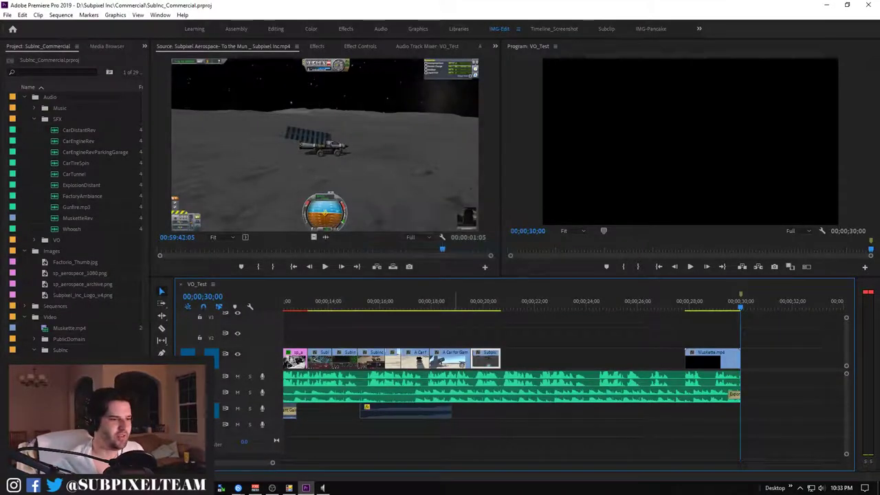
left_click(453, 303)
key("space")
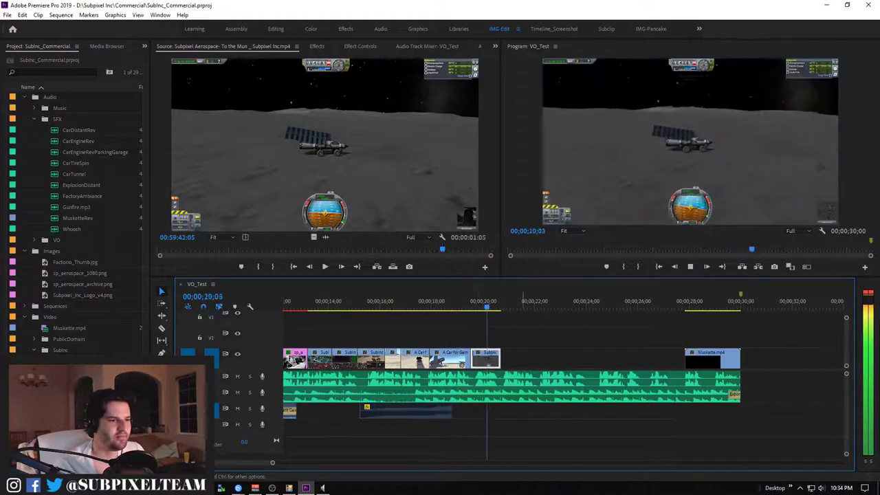
key("space")
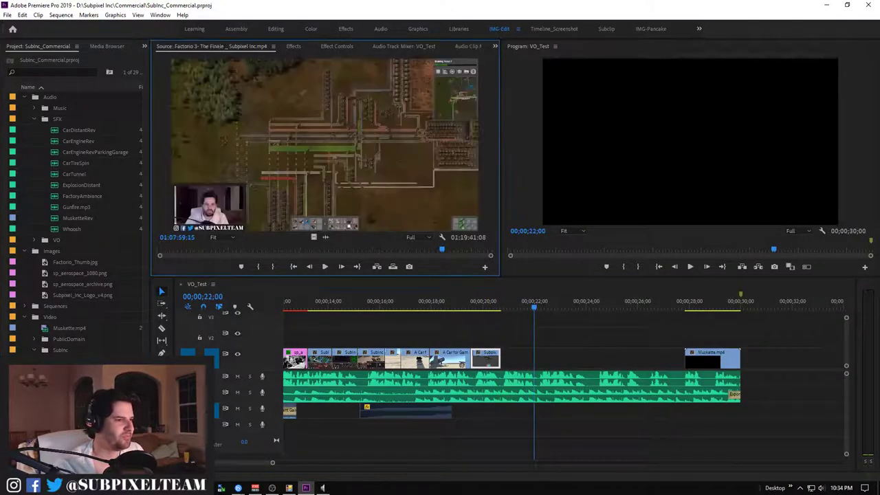
left_click_drag(234, 250, 310, 249)
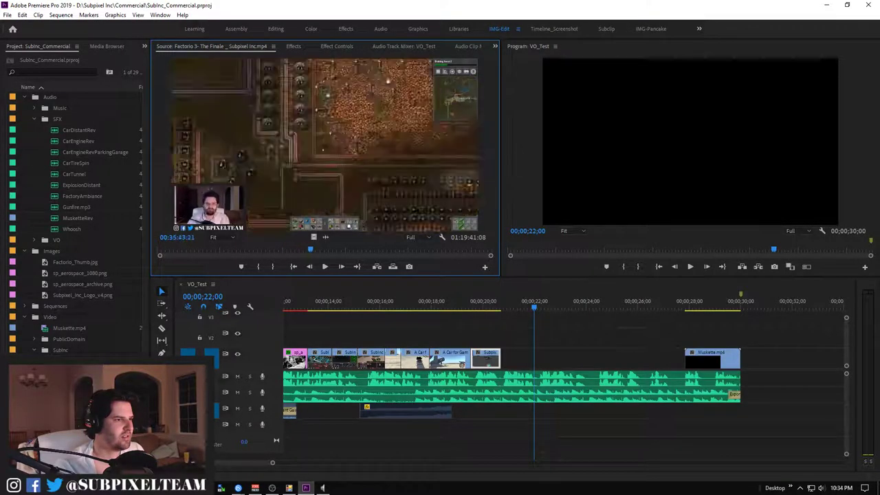
key("grave")
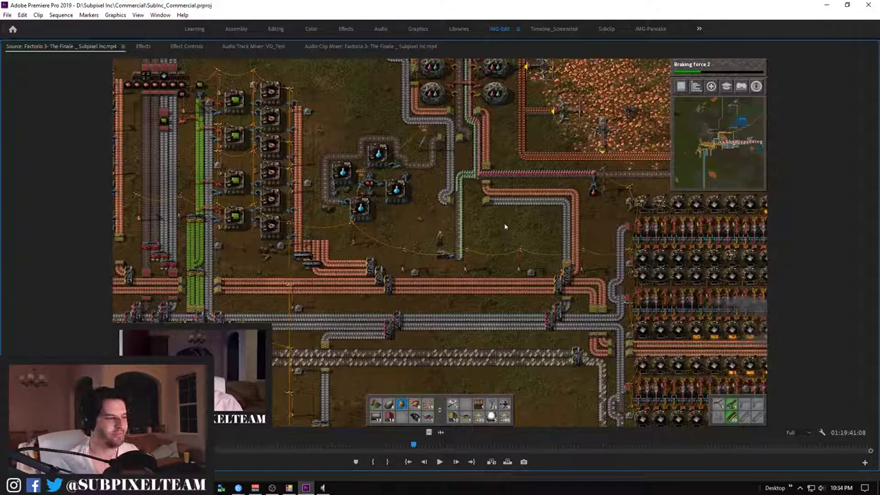
key("space")
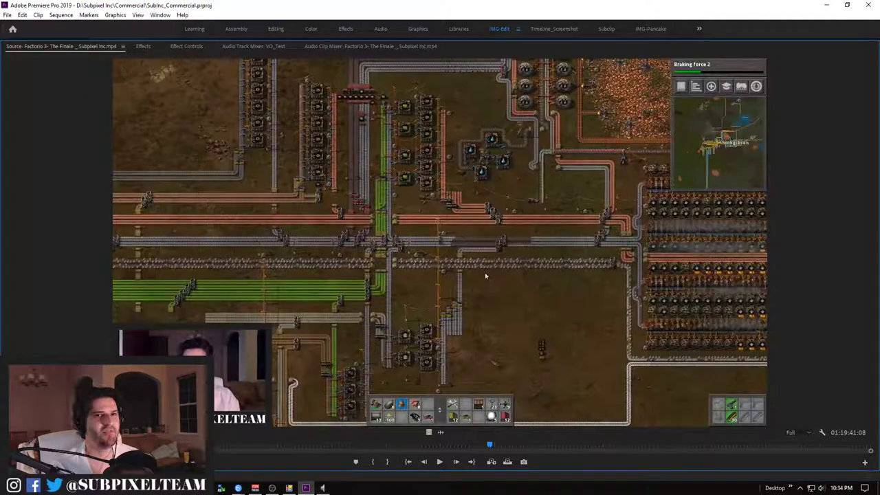
key("space")
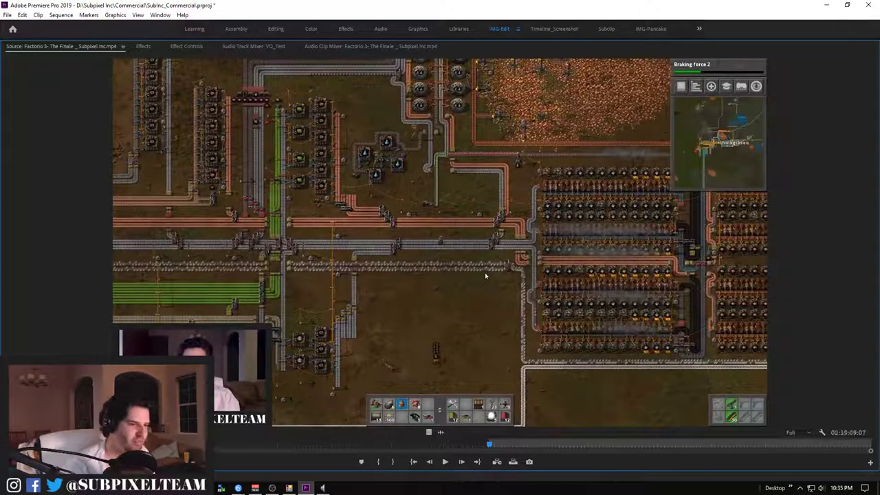
key("space")
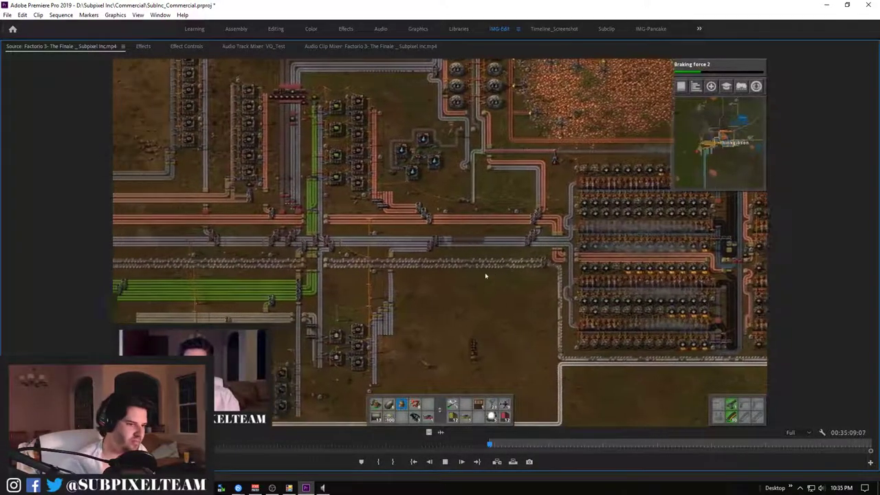
key("space")
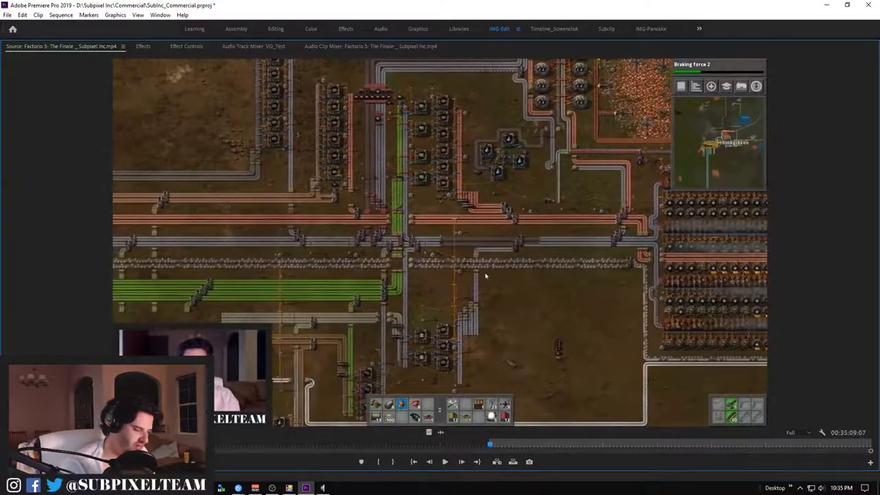
key("space")
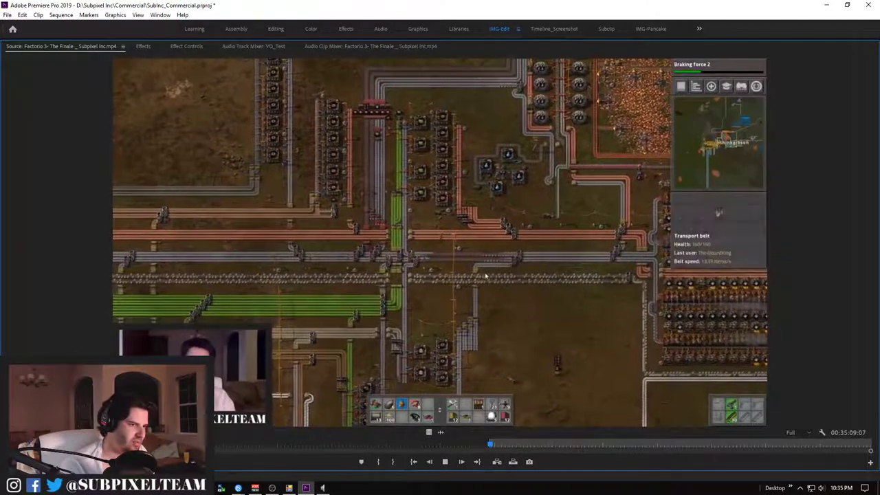
key("space")
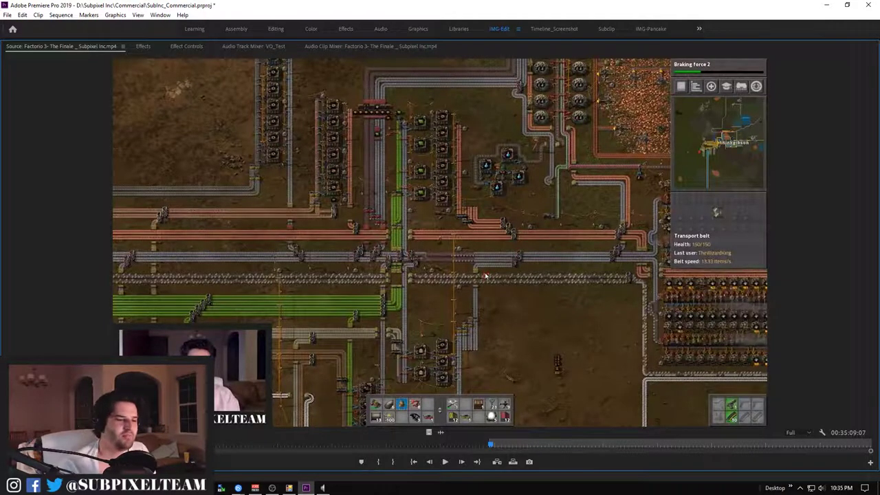
key("j")
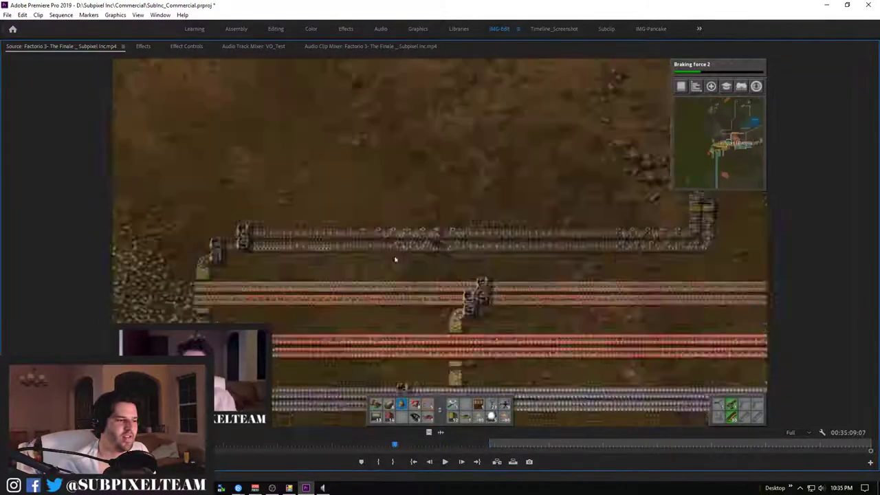
key("l")
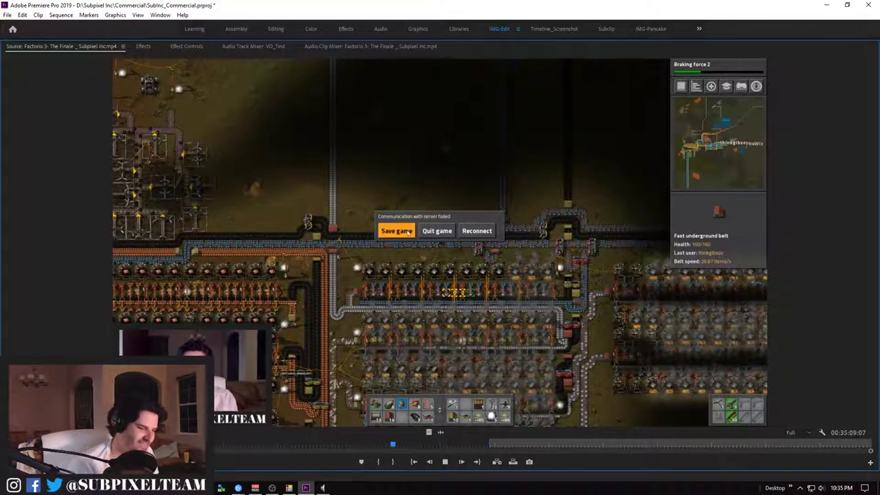
Play the Factorio footage on to the furnace rows by the copper ore field, then restore the window
key("k")
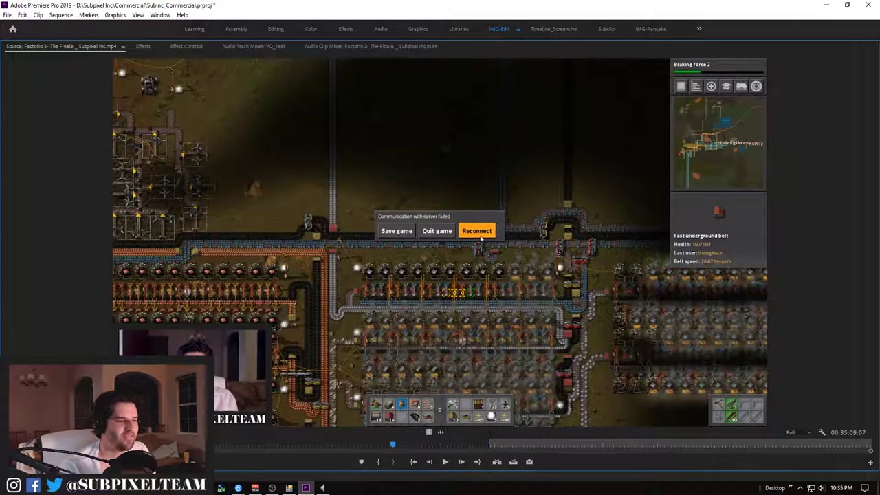
key("alt+Tab")
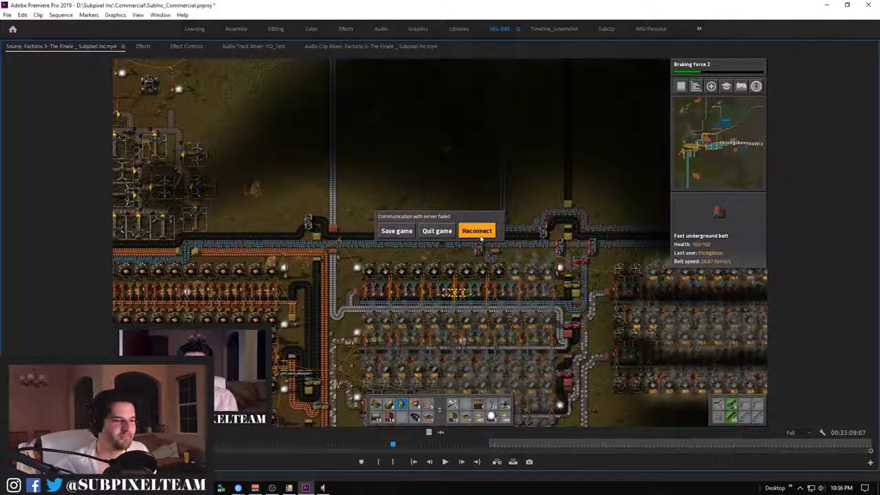
key("space")
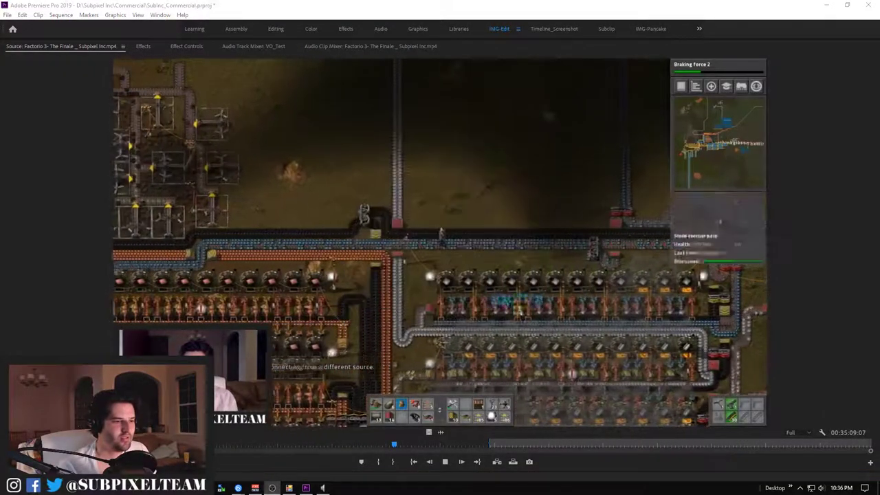
key("space")
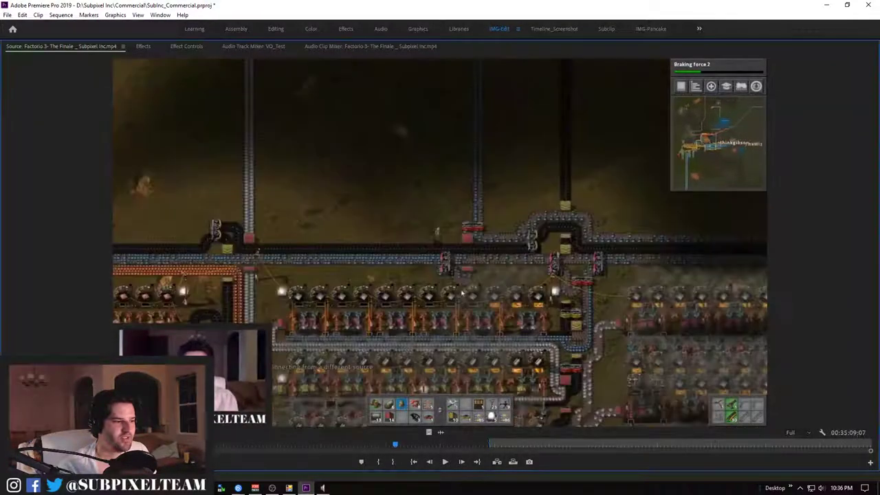
key("space")
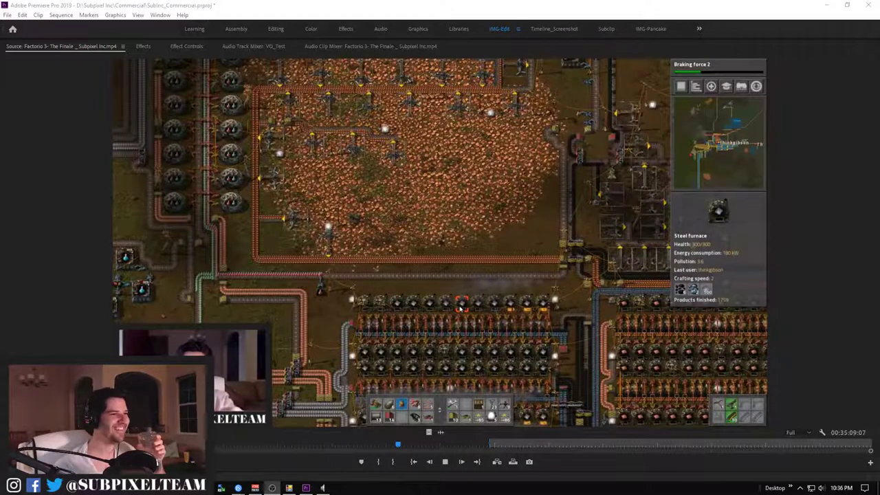
key("super+Down")
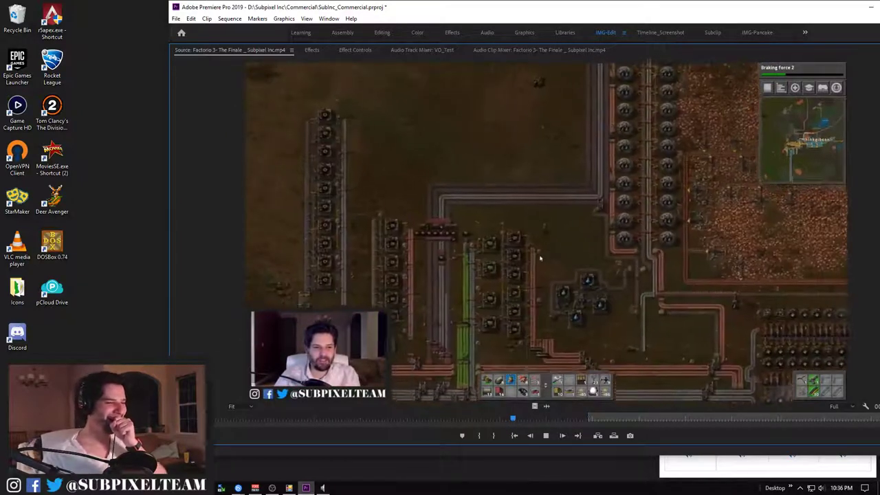
Stop the Factorio footage at 00:35:09:07 and maximize the Premiere window again
key("space")
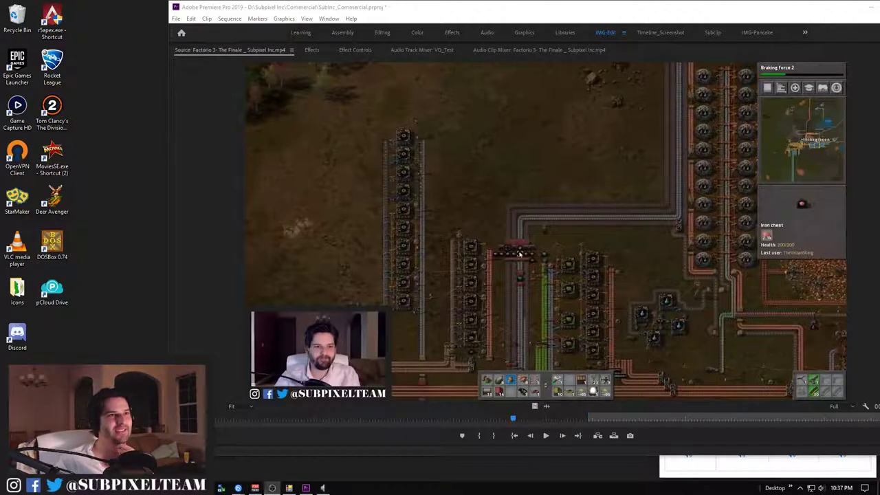
key("super+Up")
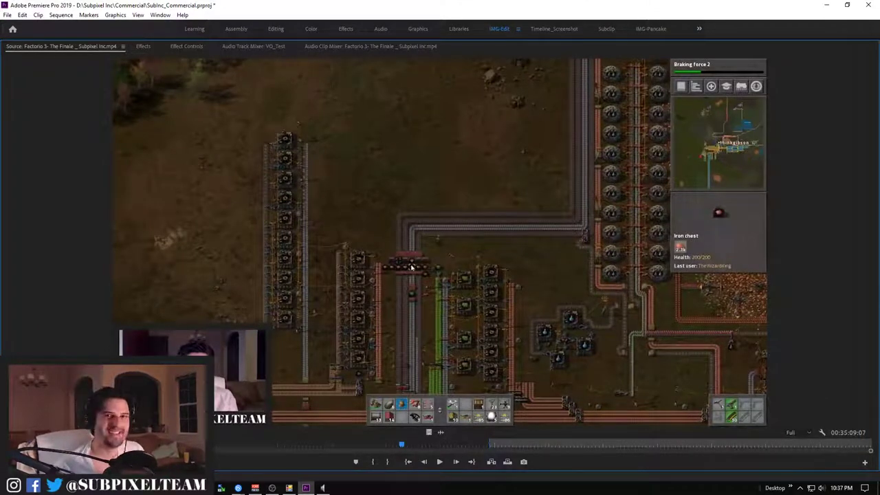
Step and play through the Factorio footage in the maximized Source Monitor to pick a section
key("Right")
key("Right")
key("Right")
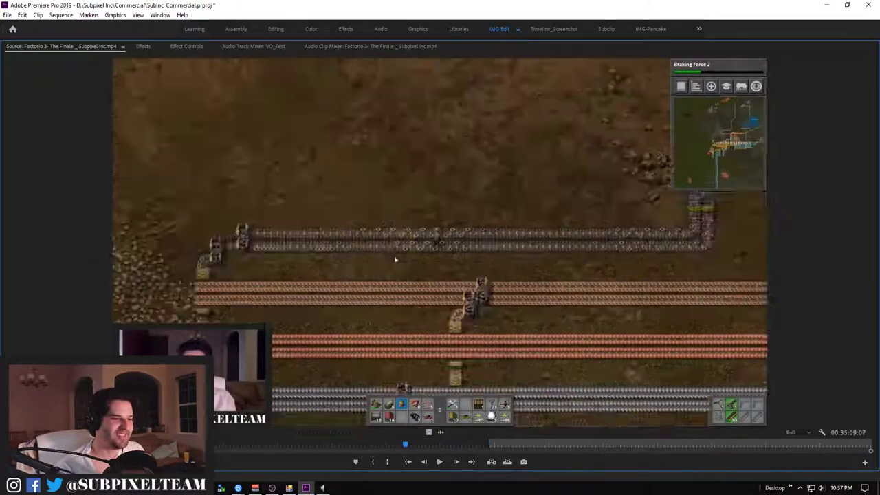
key("Right")
key("Right")
key("Right")
key("Right")
key("Right")
key("Right")
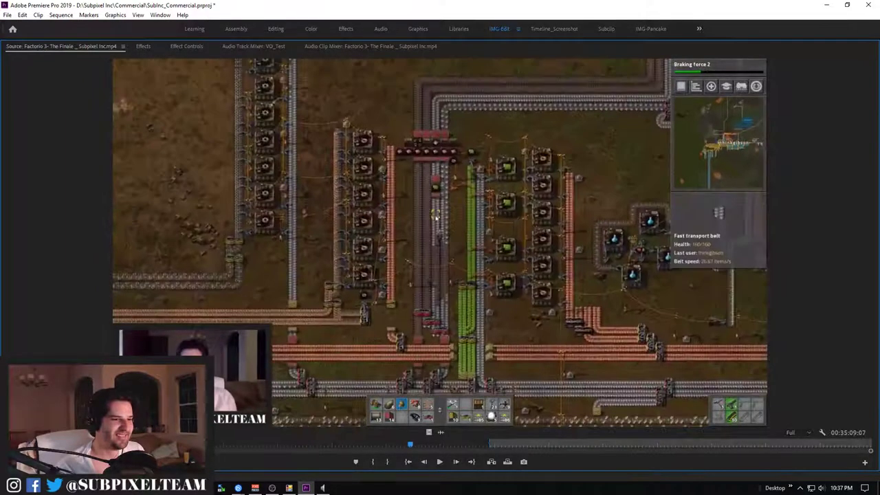
key("Right")
key("Right")
key("Right")
key("space")
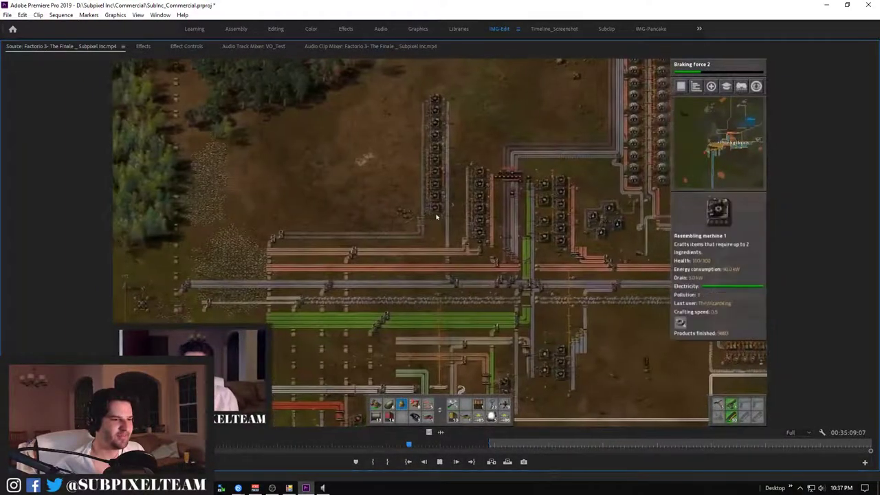
key("space")
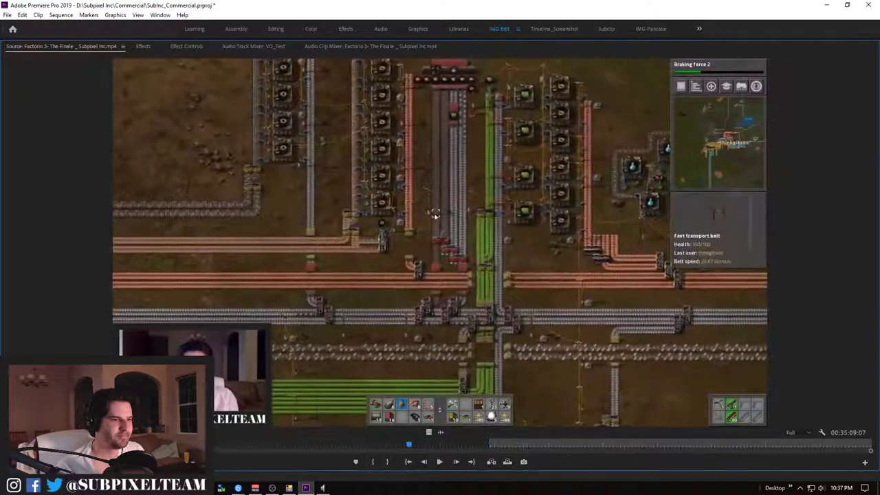
key("space")
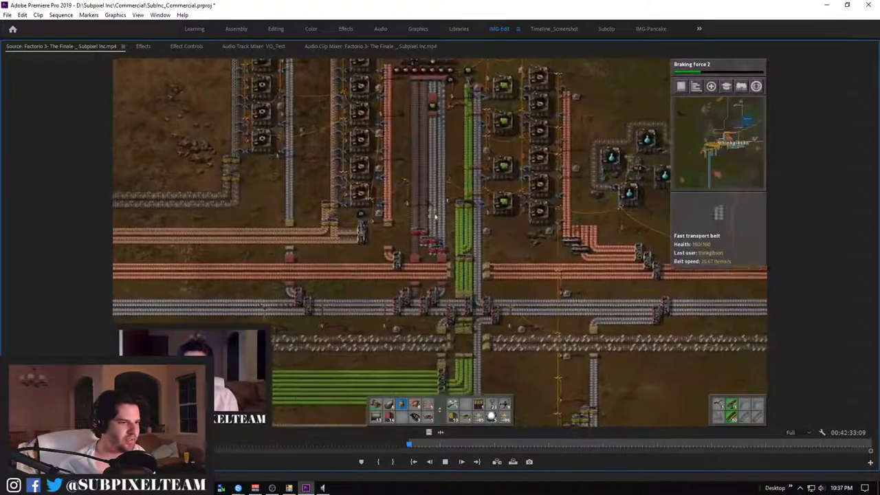
key("space")
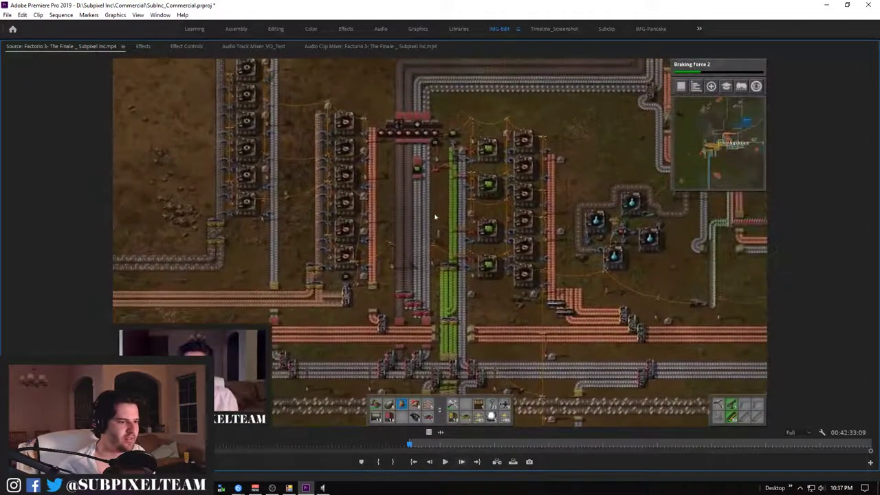
key("Left")
key("Left")
key("Left")
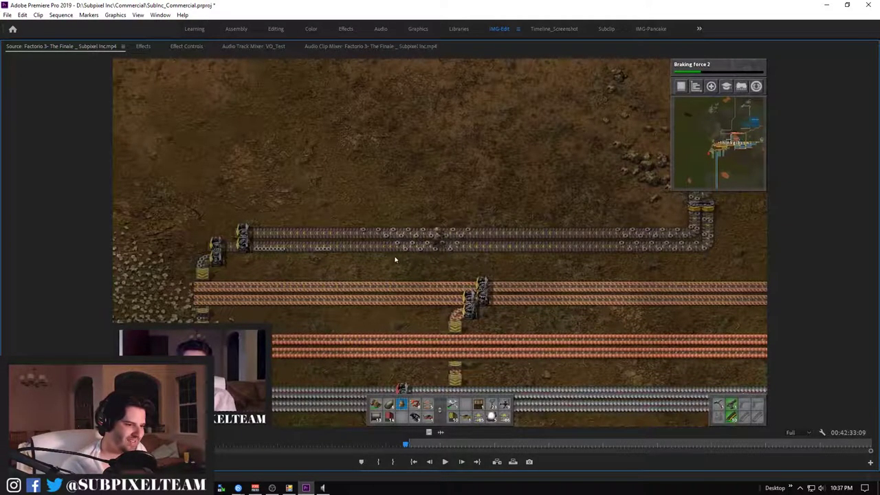
Dismiss the stray Import dialog, jump to the In point, and play the chosen section
key("ctrl+i")
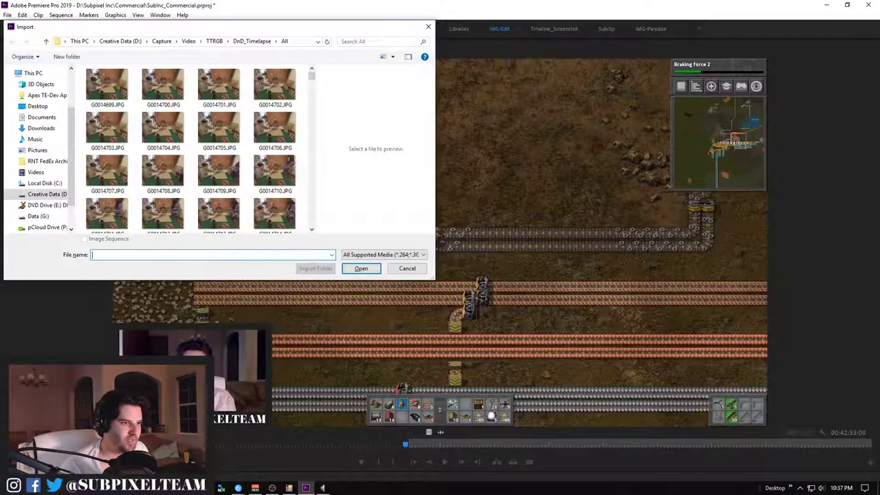
left_click(404, 268)
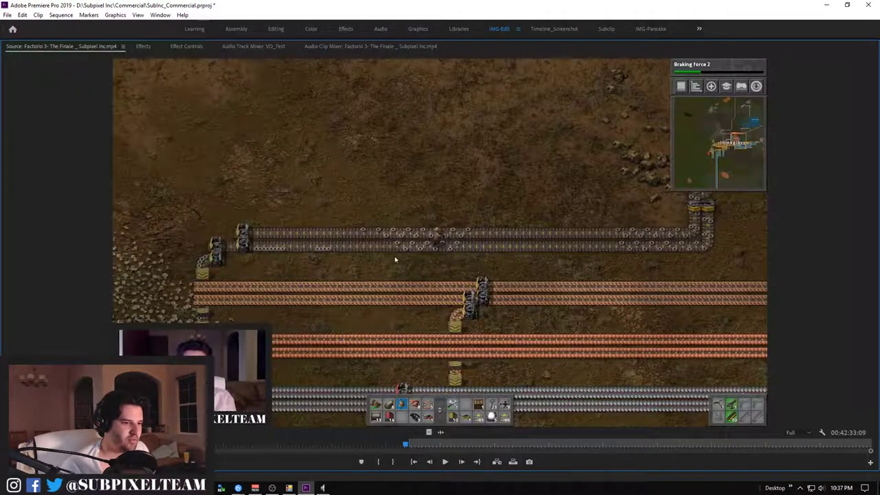
right_click(477, 154)
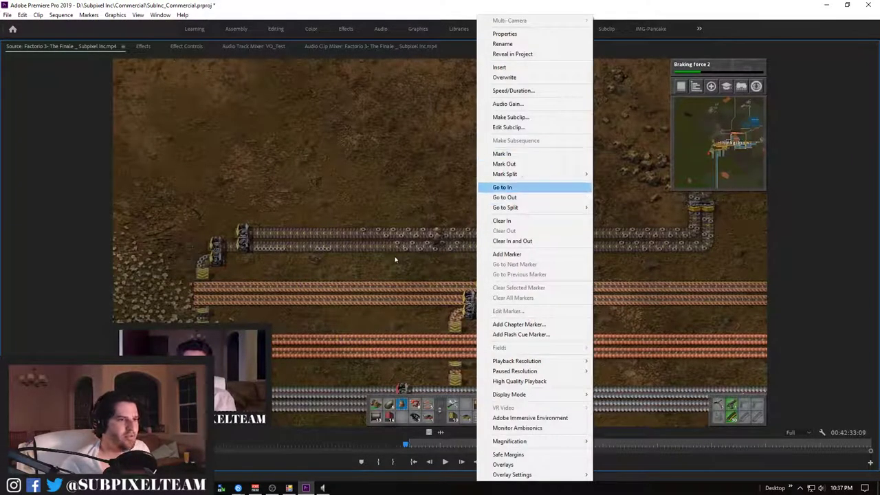
left_click(502, 187)
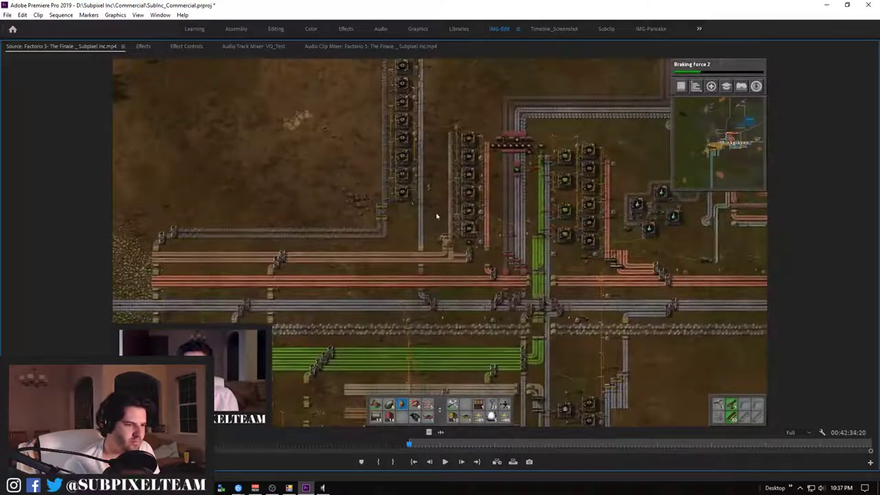
key("space")
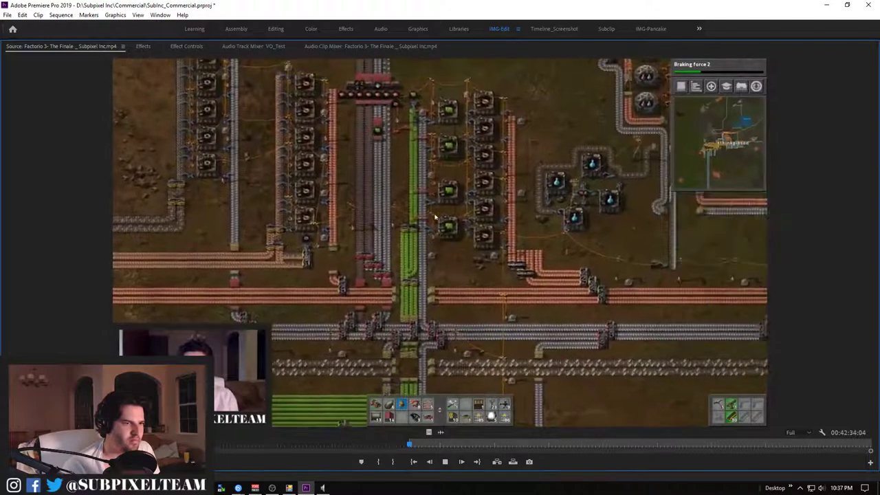
key("space")
Restore the full layout and place the Factorio 3- The Finale clip on V1 after the Mun rover clip
key("grave")
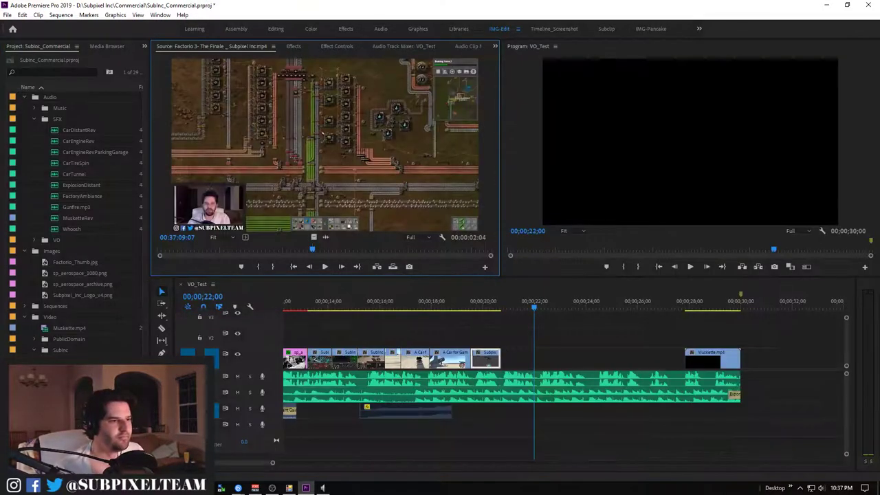
left_click_drag(322, 133, 508, 354)
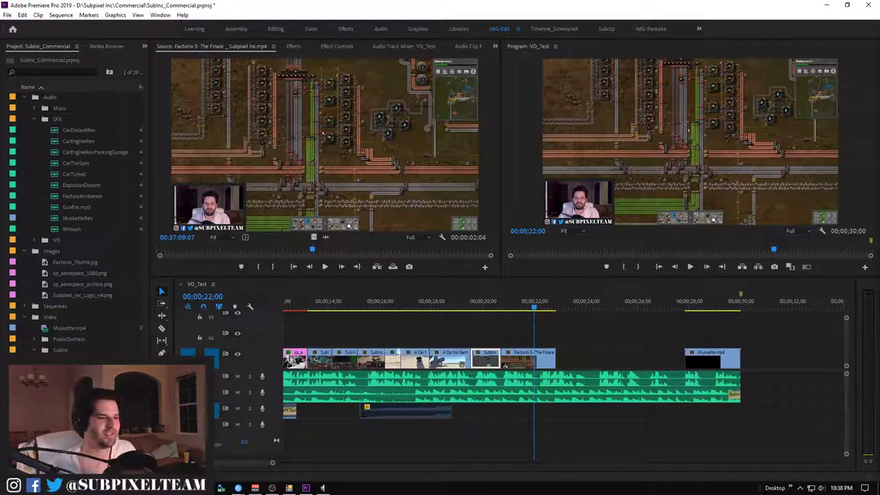
key("shift+k")
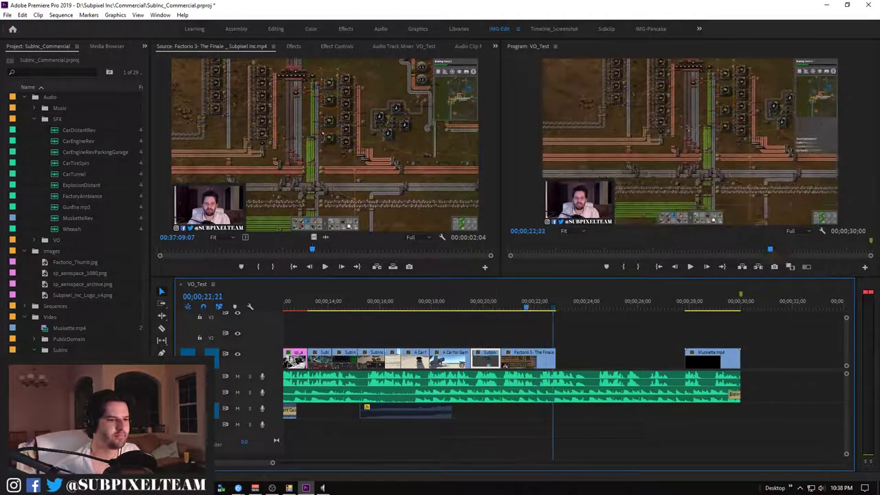
Razor the Factorio clip at 21;11 and delete its tail
key("Up")
key("space")
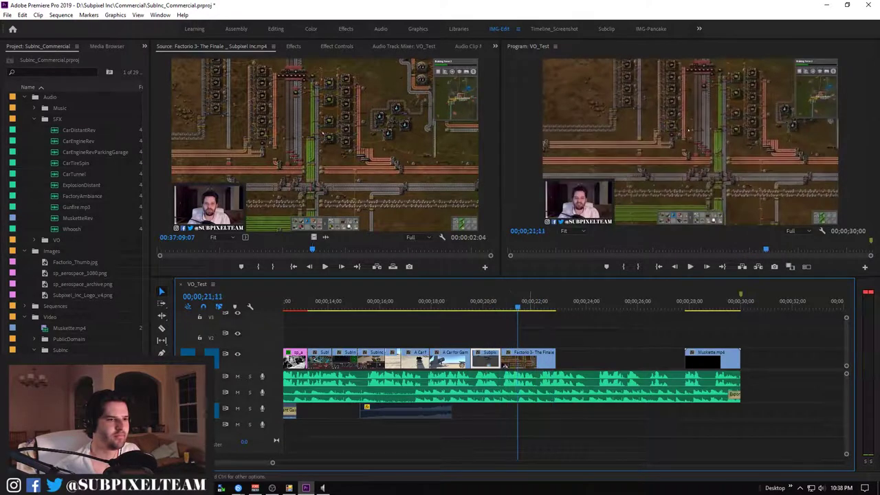
key("c")
left_click(537, 357)
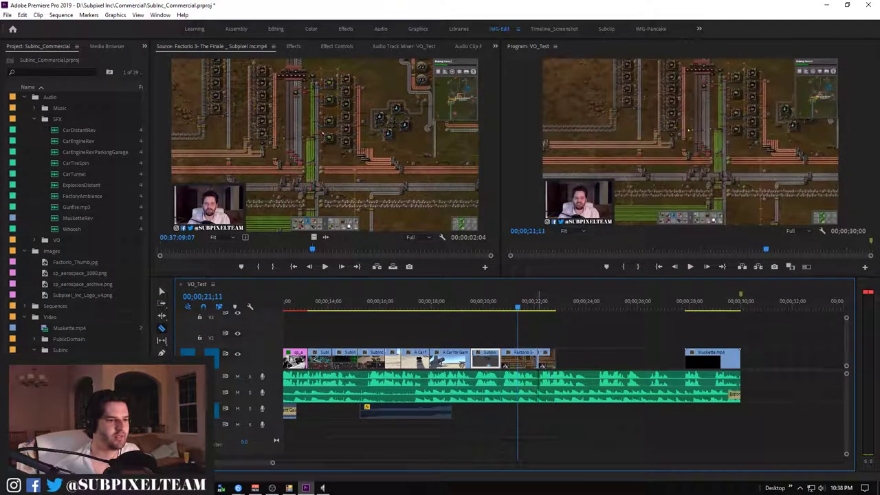
key("v")
left_click(547, 358)
key("Delete")
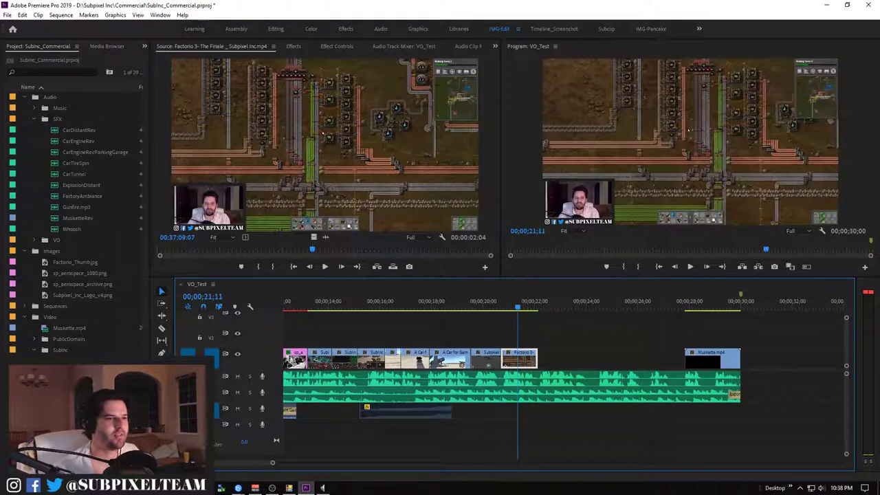
Set the Factorio clip's Motion Scale to 197, preview it, and save the project
key("shift+5")
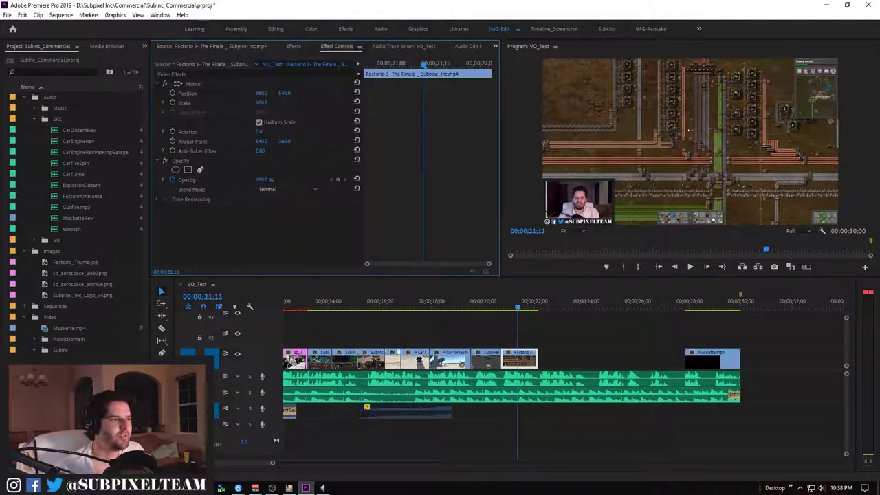
left_click_drag(261, 103, 295, 102)
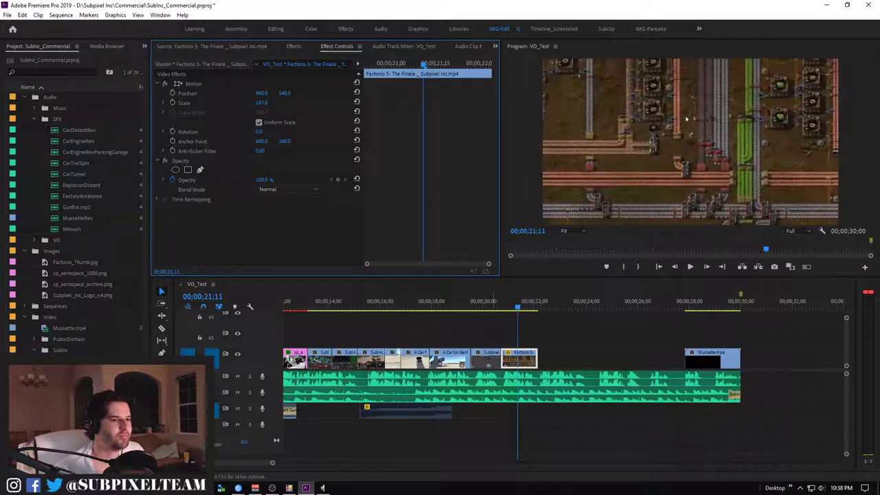
key("space")
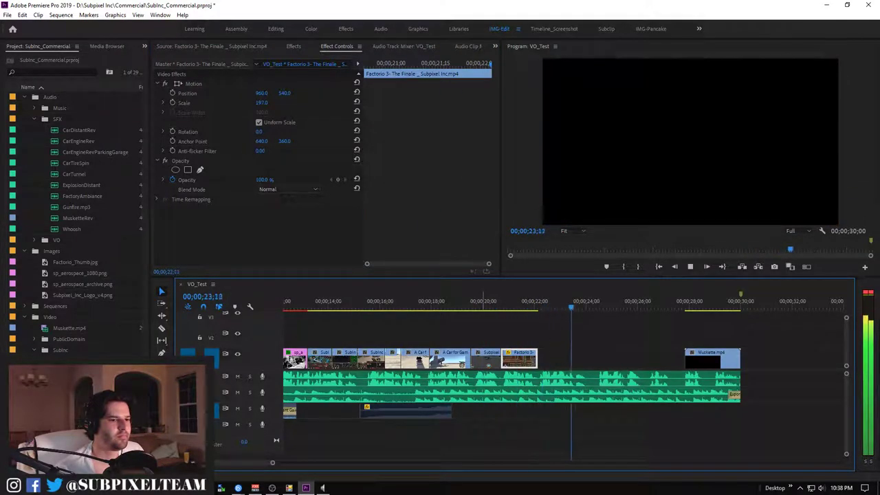
key("space")
key("ctrl+s")
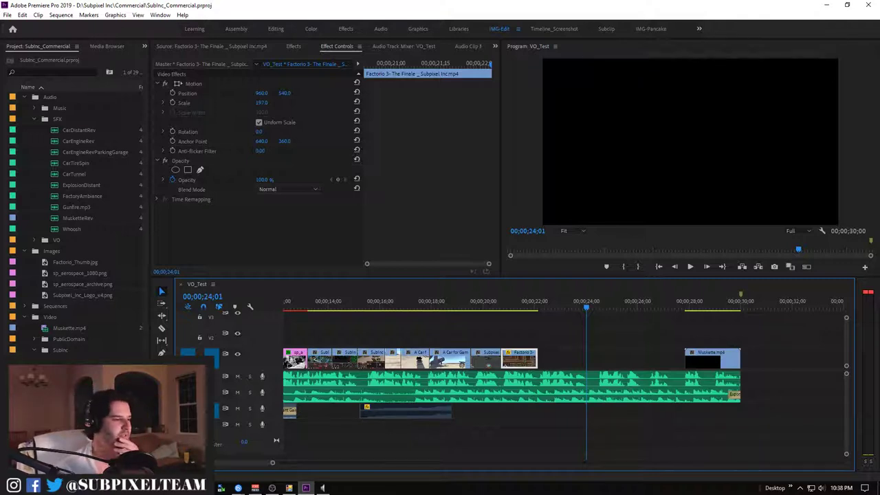
Load the Subpixel Aerospace- To the Mun footage in the Source Monitor and scrub to the rocket-in-hangar shot
key("shift+1")
key("shift+2")
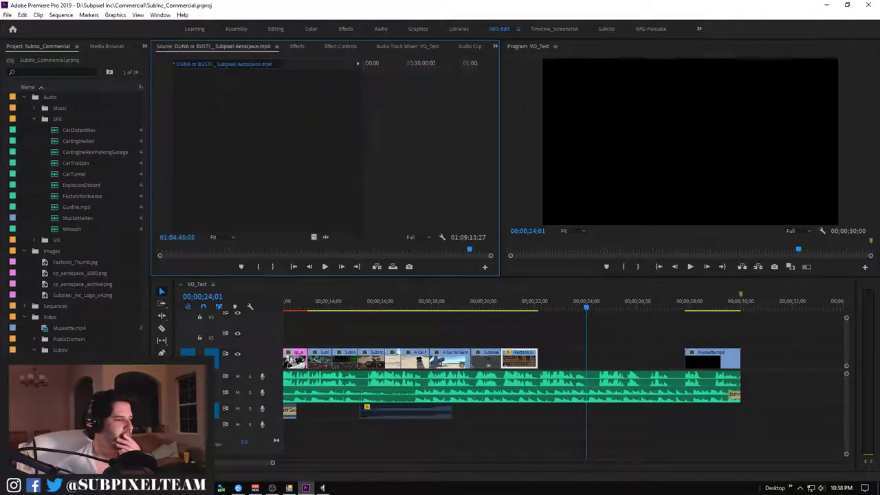
key("shift+2")
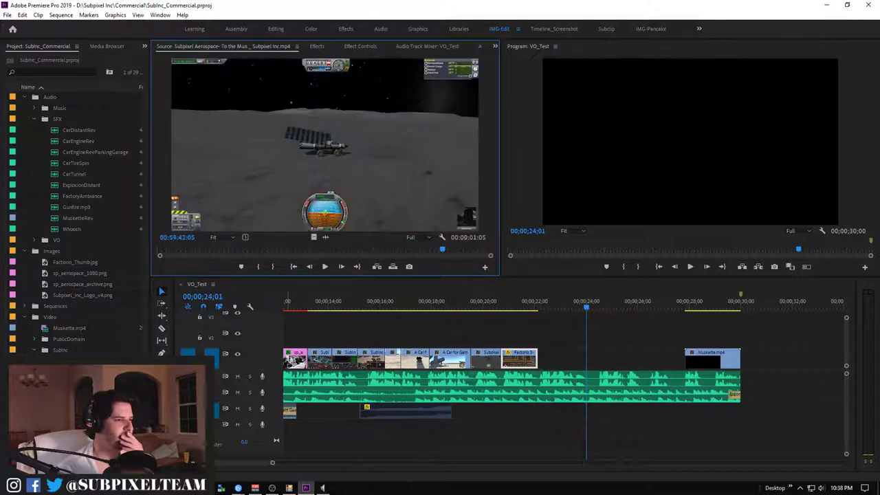
left_click_drag(385, 250, 253, 250)
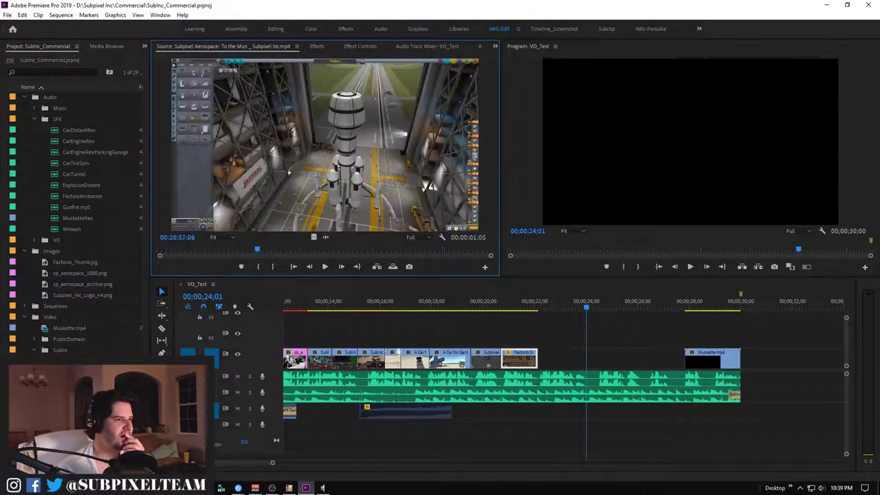
left_click_drag(252, 250, 261, 250)
Maximize the Source Monitor and play the To the Mun footage through to the rocket on the launch pad
key("grave")
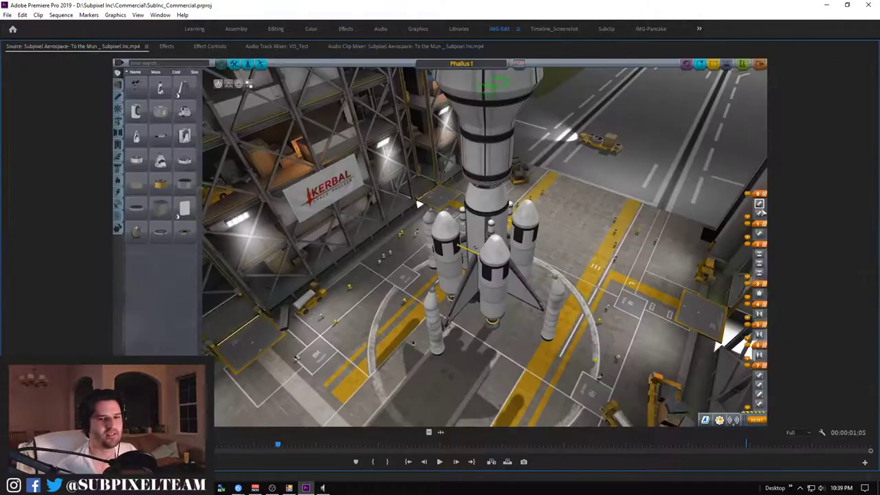
key("space")
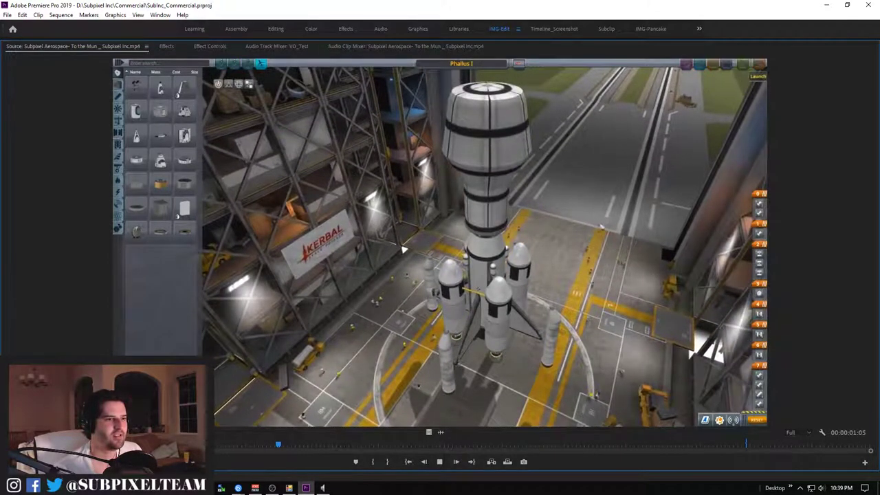
key("space")
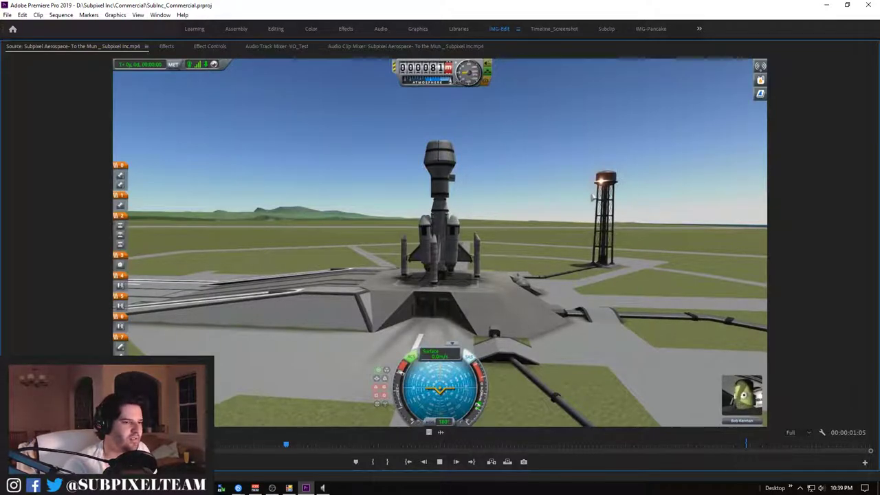
key("space")
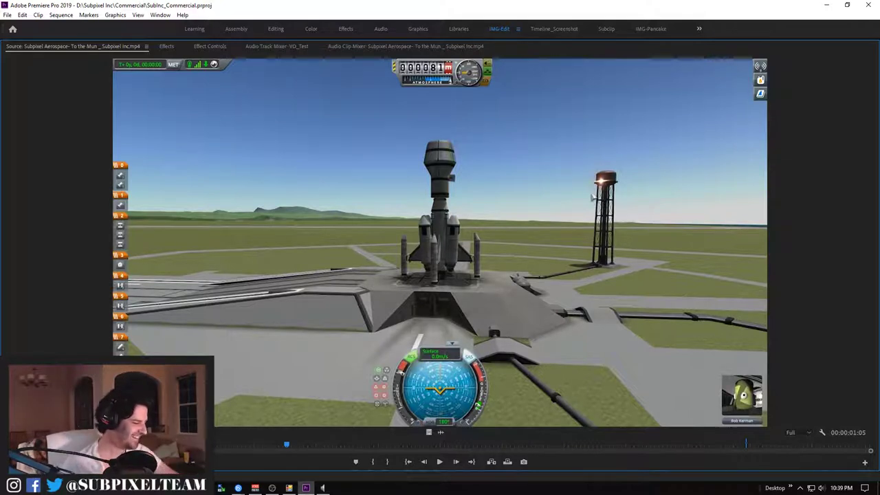
key("space")
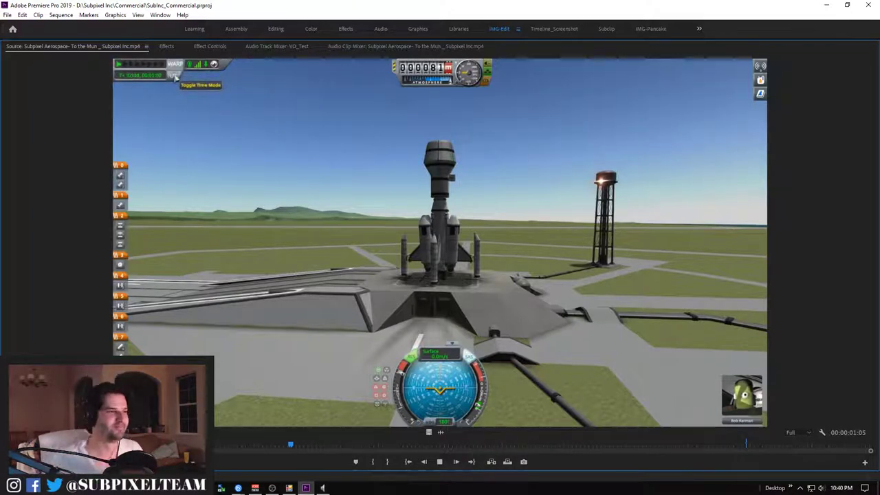
key("space")
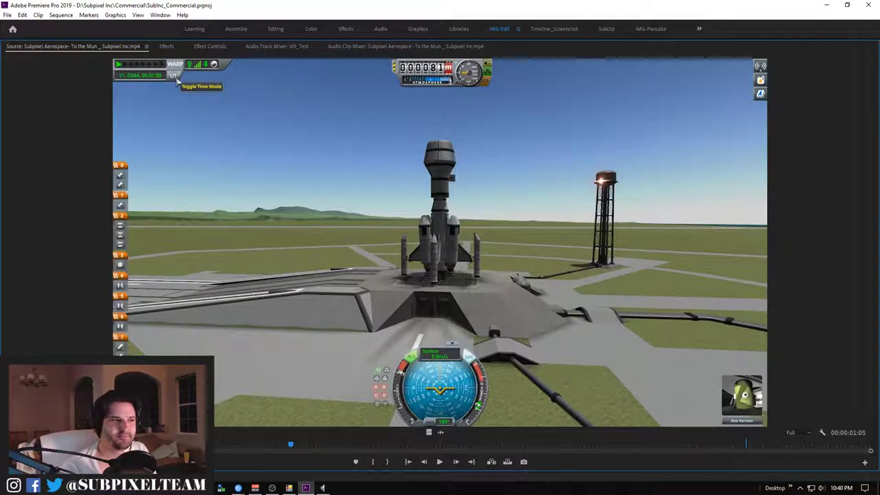
key("space")
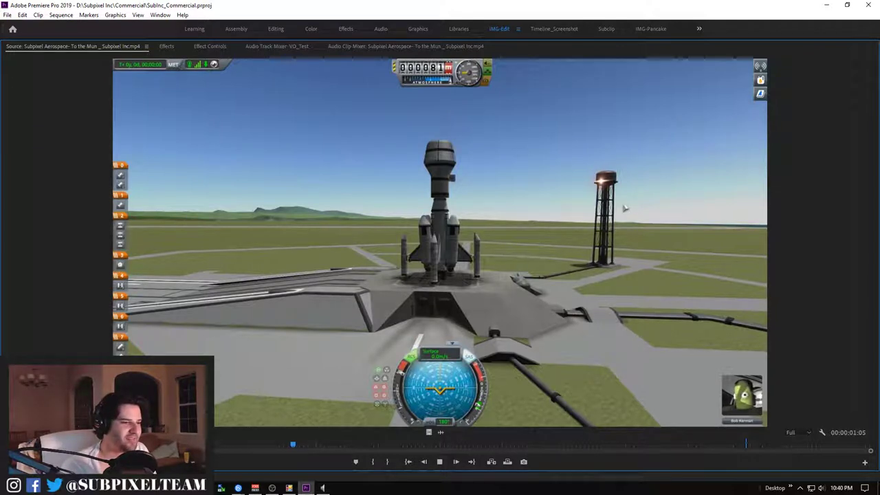
Mark a 00;00;02;16 In/Out range around the rocket liftoff and restore the full layout
key("o")
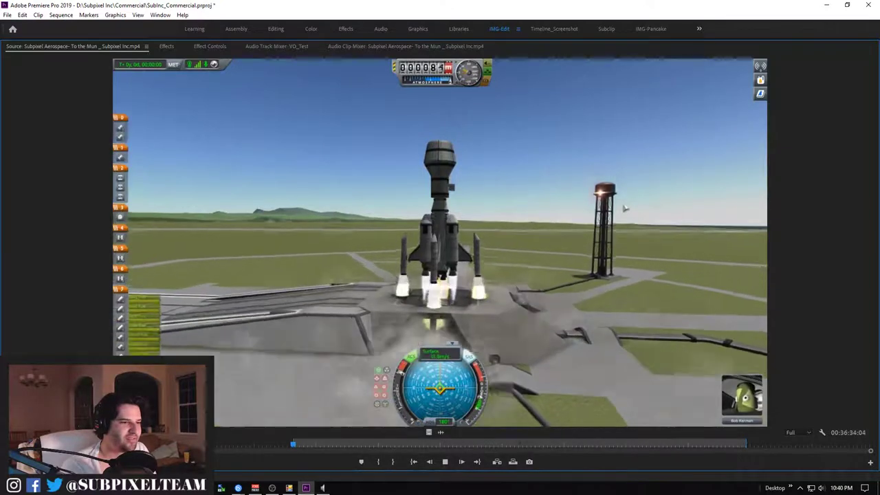
key("space")
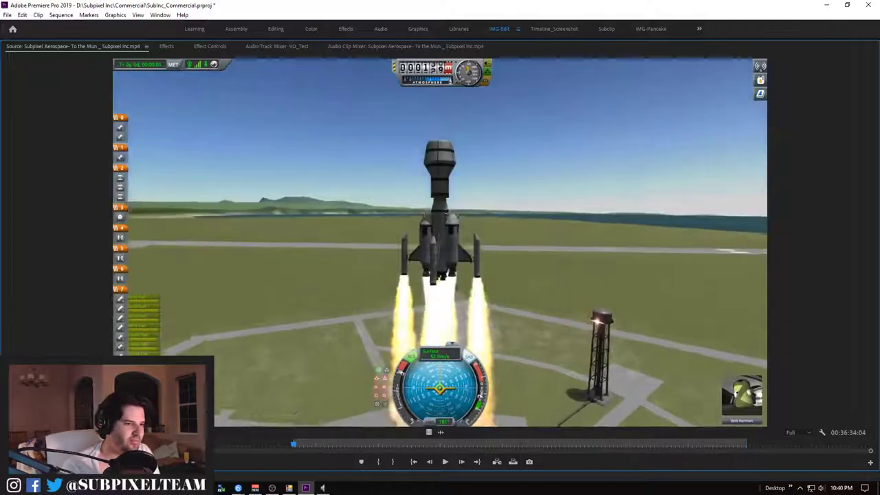
key("ctrl+shift+x")
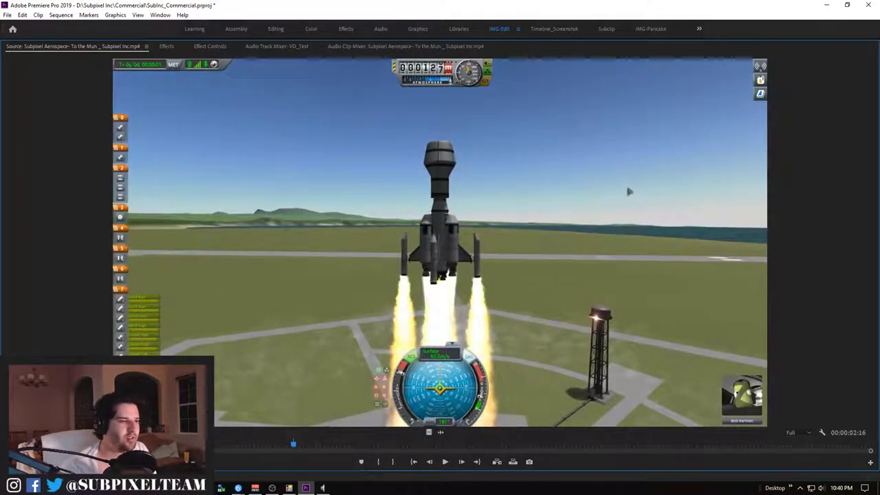
key("grave")
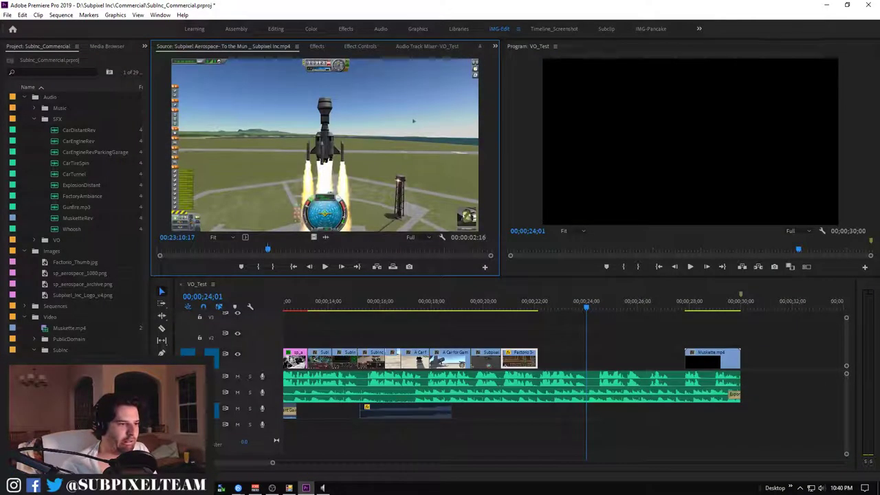
Place the rocket liftoff clip on V1 after Factorio and find the frame to cut at
left_click_drag(325, 144, 543, 357)
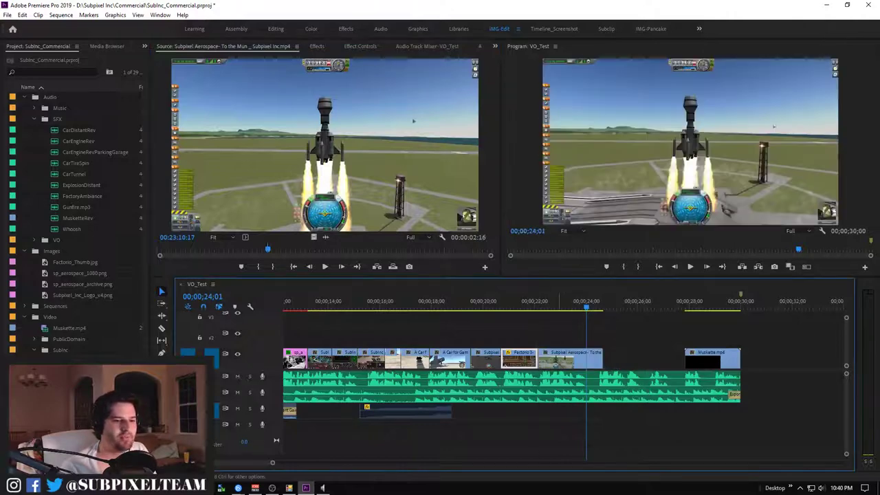
left_click(519, 303)
key("space")
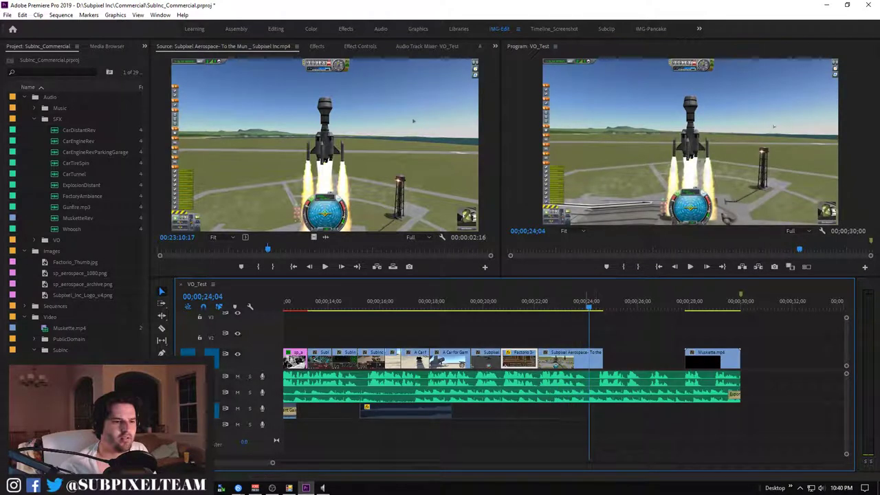
key("shift+Left")
key("shift+Left")
key("shift+Left")
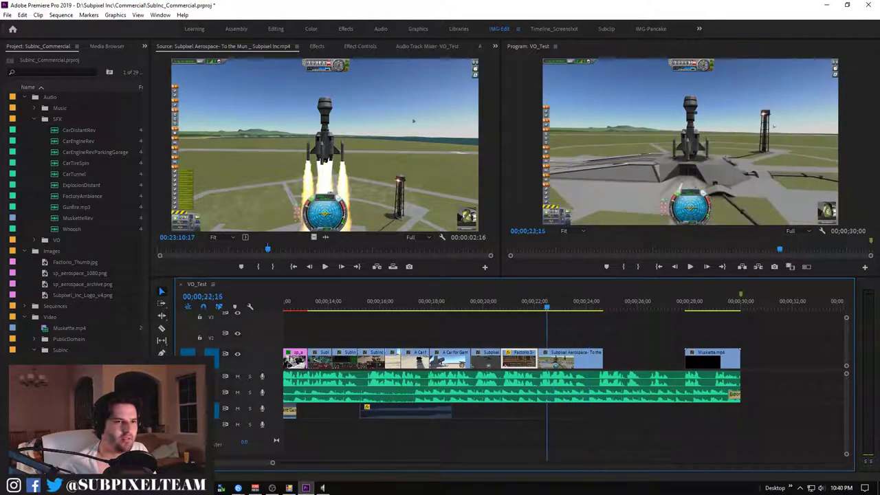
key("Right")
key("Right")
key("Right")
key("Left")
key("Left")
key("Left")
key("Left")
key("Left")
key("Left")
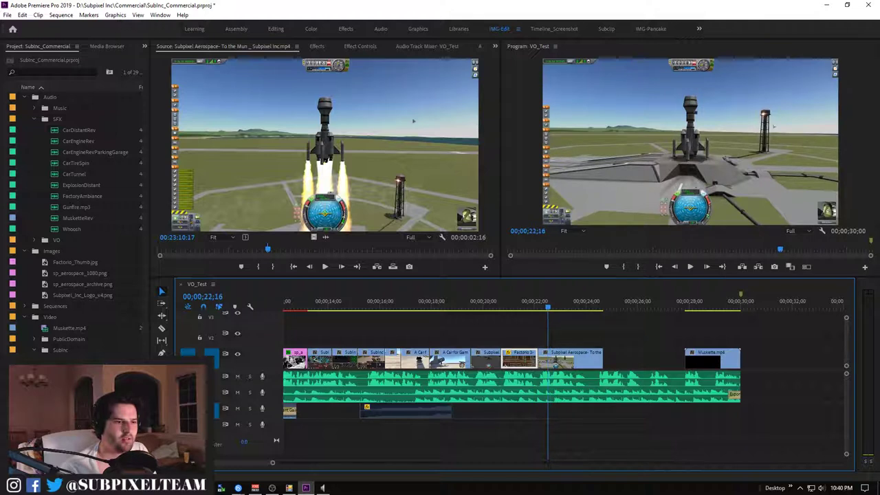
key("Right")
key("Right")
Razor the rocket clip at the playhead, delete its front piece, and close the gap
key("c")
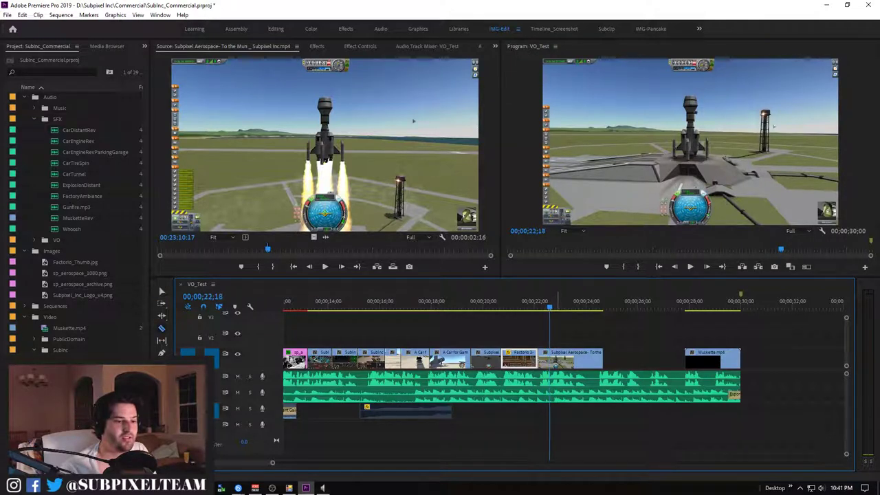
left_click(548, 357)
key("v")
left_click(543, 357)
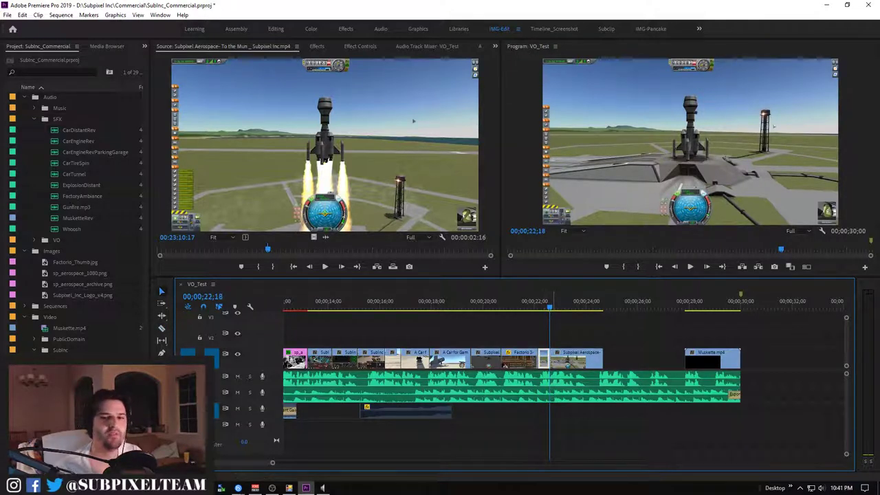
key("Delete")
left_click(544, 358)
key("Delete")
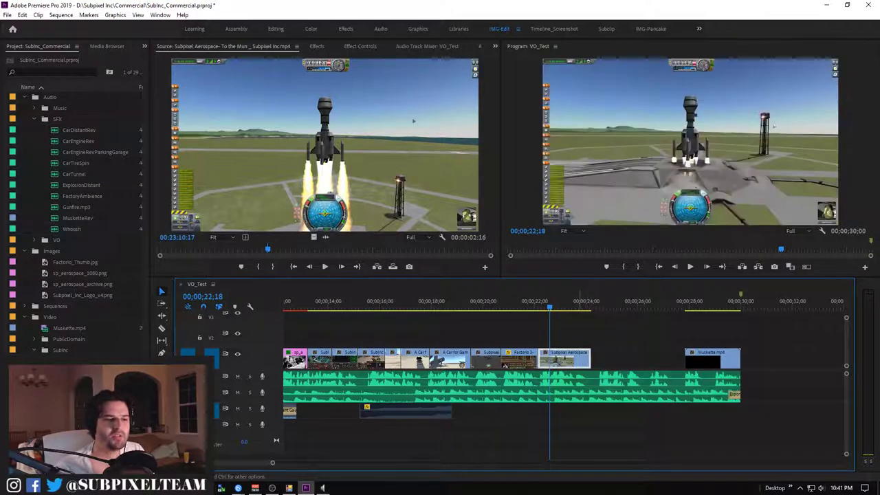
key("Up")
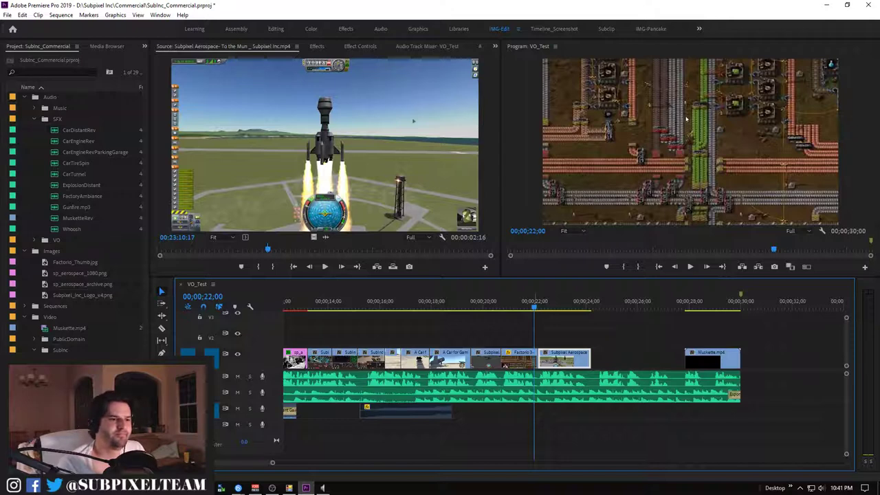
key("j")
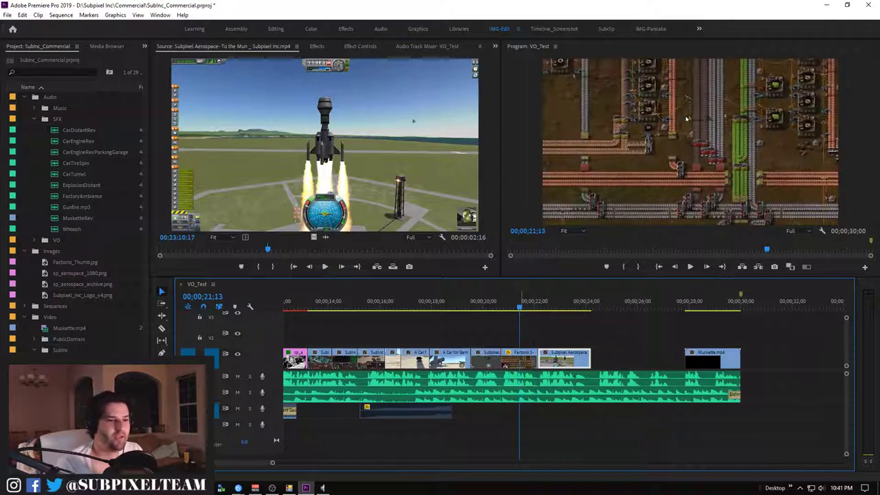
key("space")
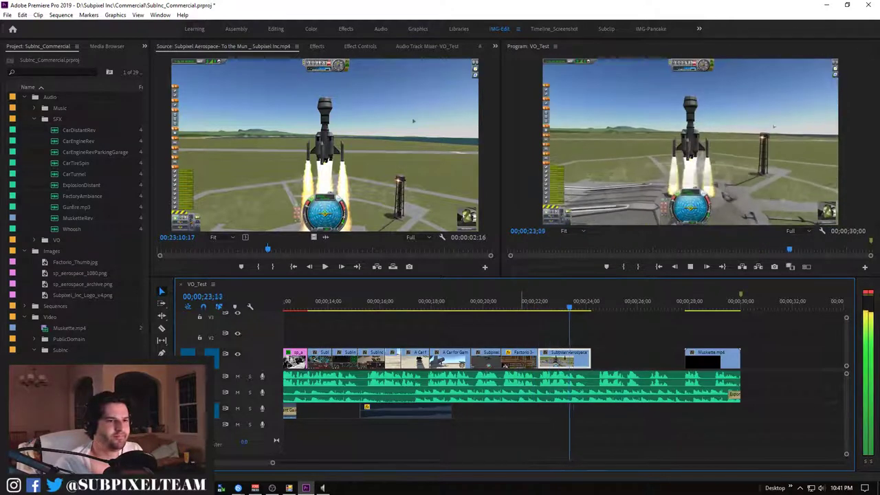
key("space")
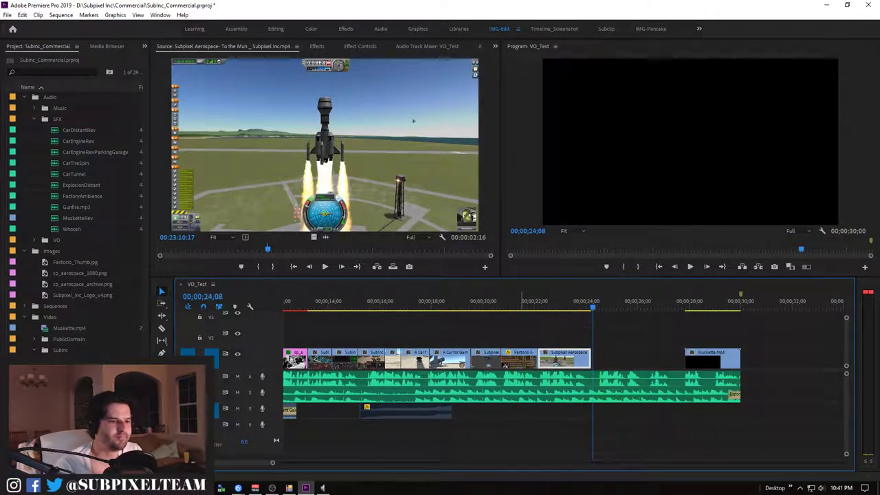
key("space")
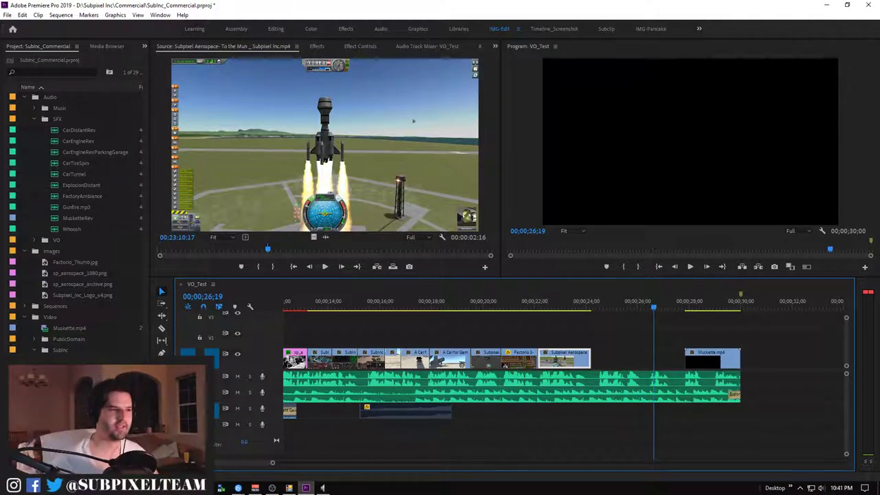
key("shift+1")
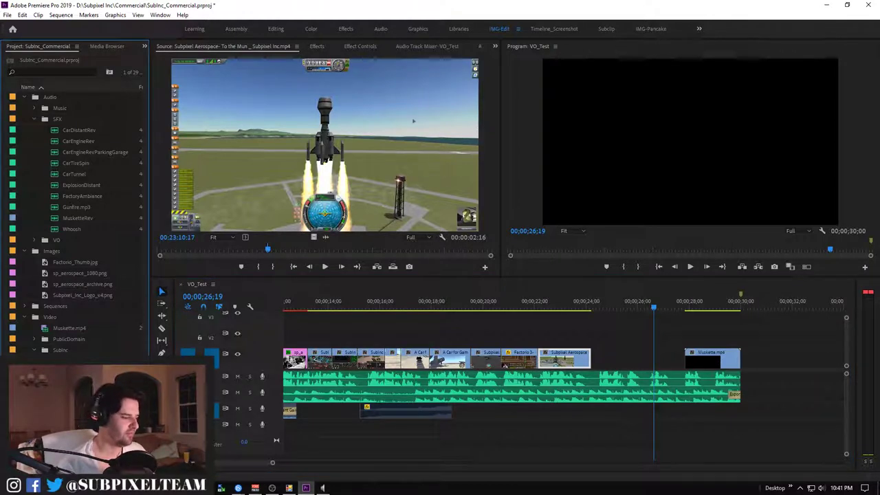
key("super+e")
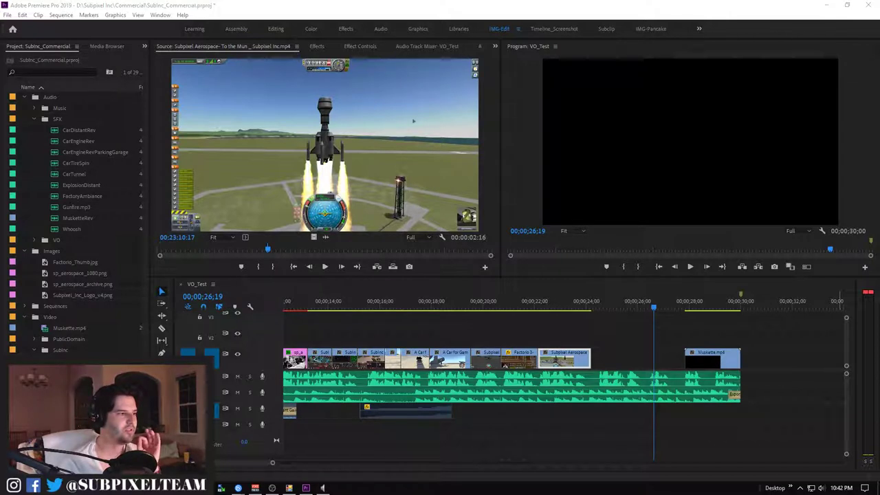
Preview Factorio_Thumb.jpg down to Subpixel_Inc_Logo_v4.png, then play the sequence from 00;00;26;06
left_click(75, 262)
left_click(75, 262)
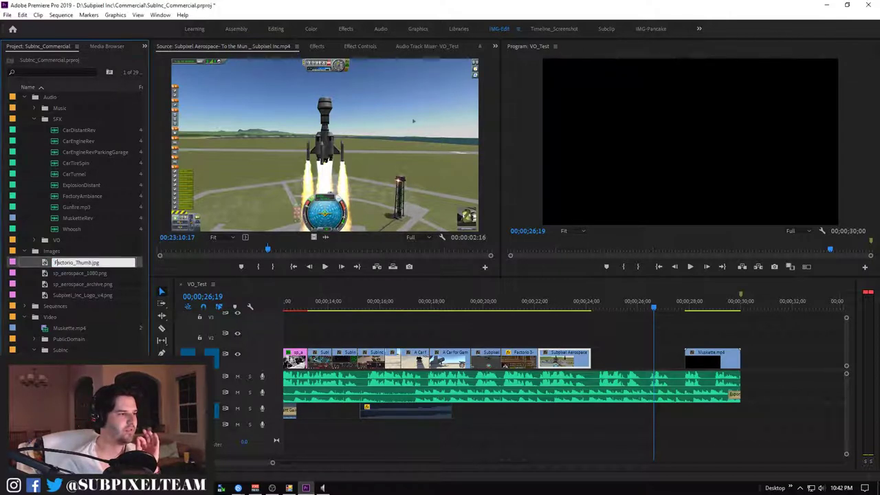
key("Return")
key("Down")
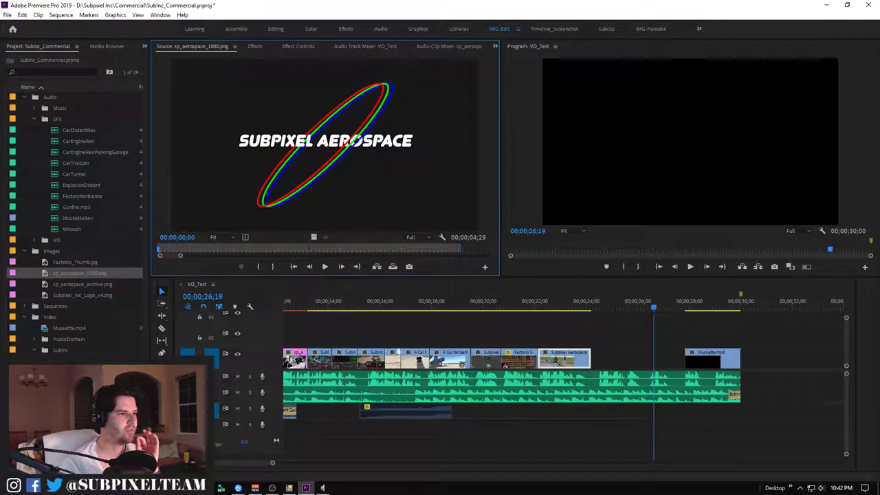
key("Down")
key("Down")
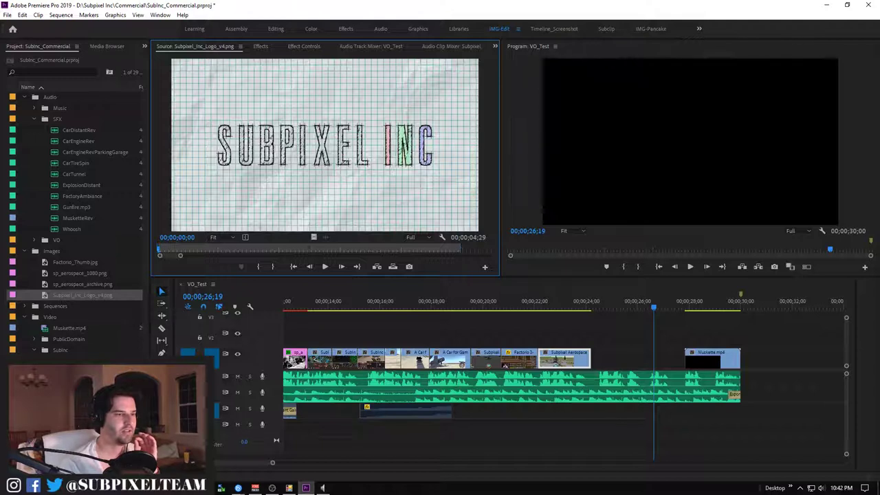
left_click(642, 304)
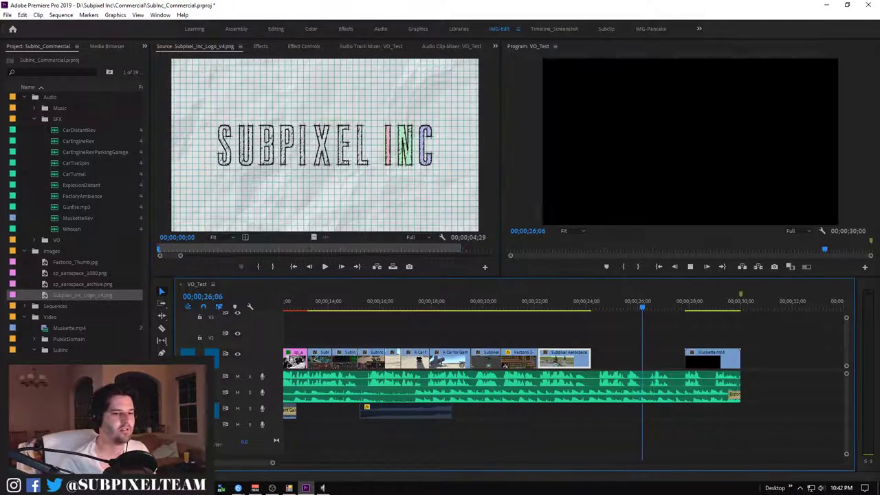
key("space")
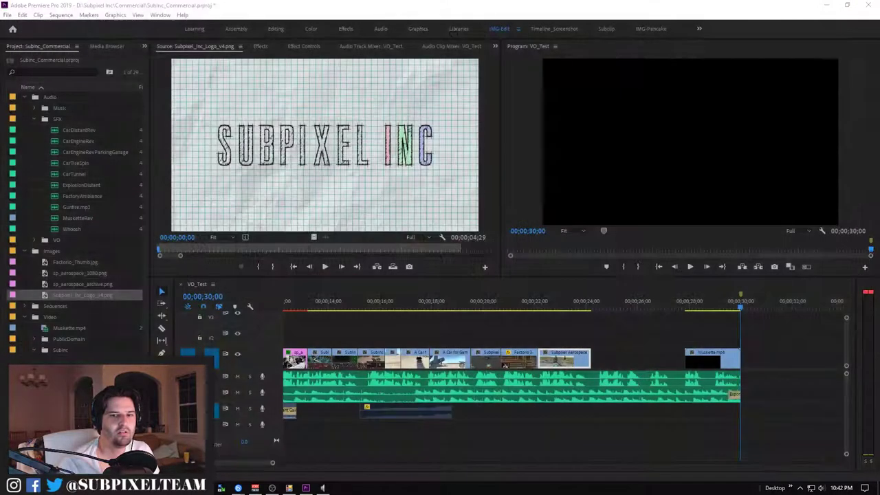
Close the Subpixel_Inc_01_Thumb.jpg viewer in Windows Photos
left_click(869, 7)
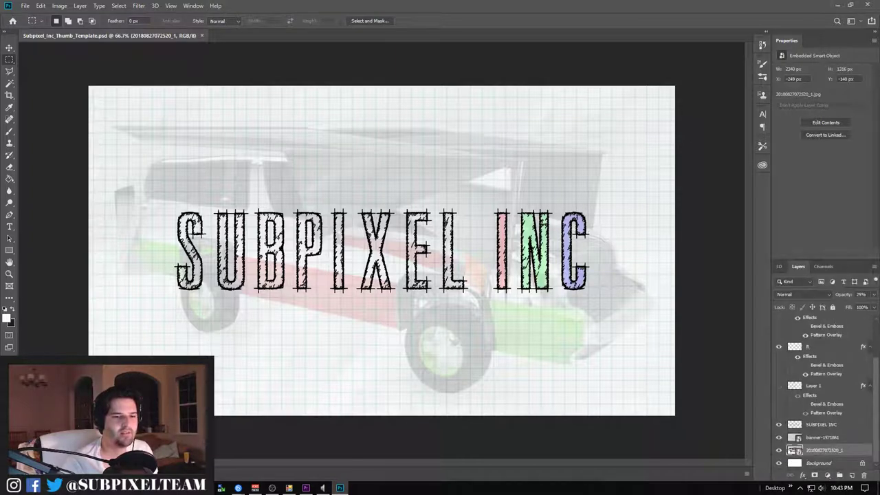
Hide the Background, banner, SUBPIXEL INC, R, G and B layers, and select the car screenshot layer
left_click(779, 437)
left_click(779, 463)
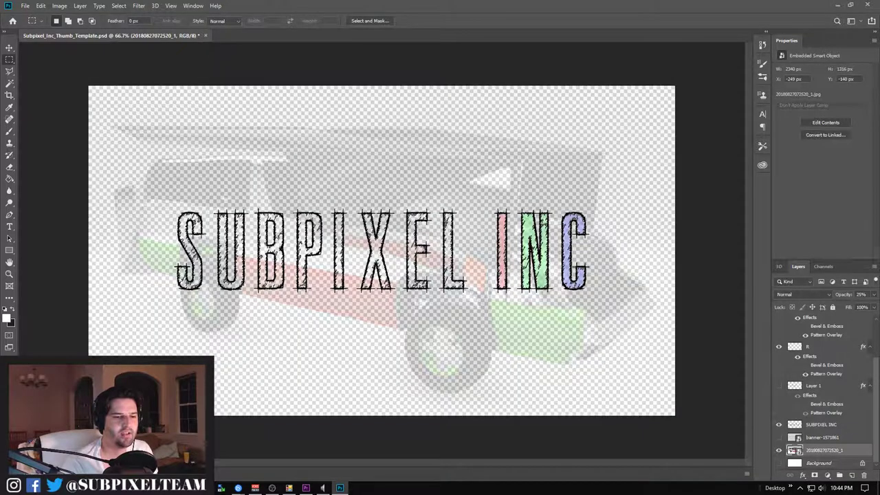
left_click(779, 424)
left_click(779, 347)
scroll(821, 385, "up", 2)
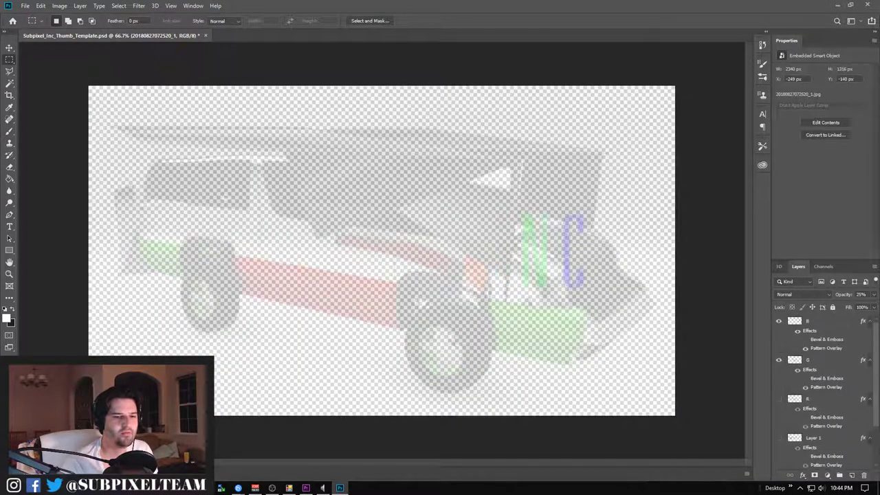
left_click(779, 360)
left_click(778, 320)
scroll(822, 385, "down", 3)
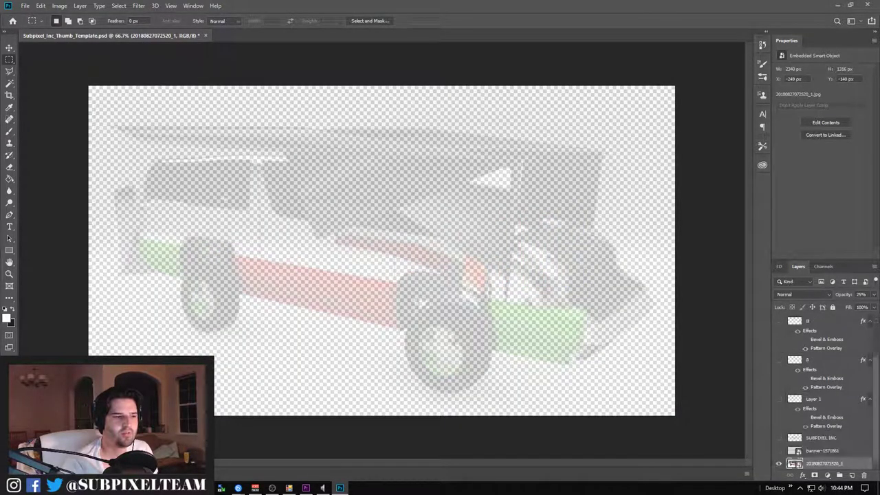
left_click(825, 449)
right_click(825, 449)
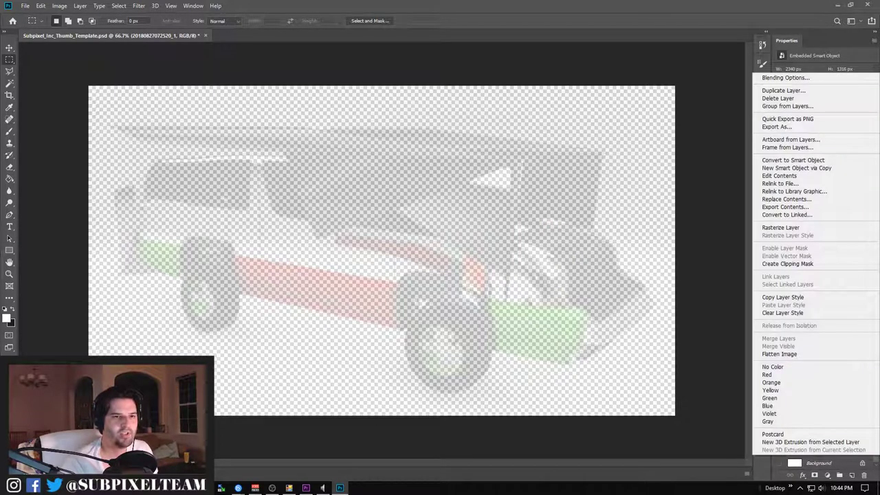
key("Escape")
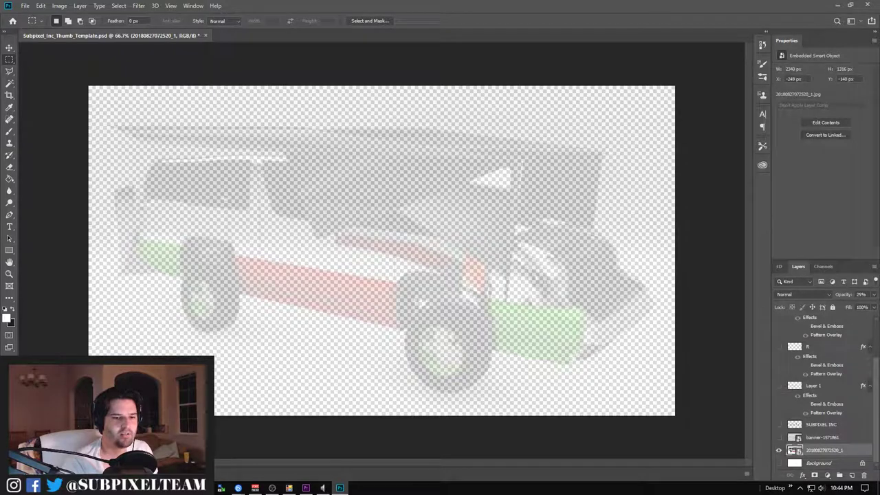
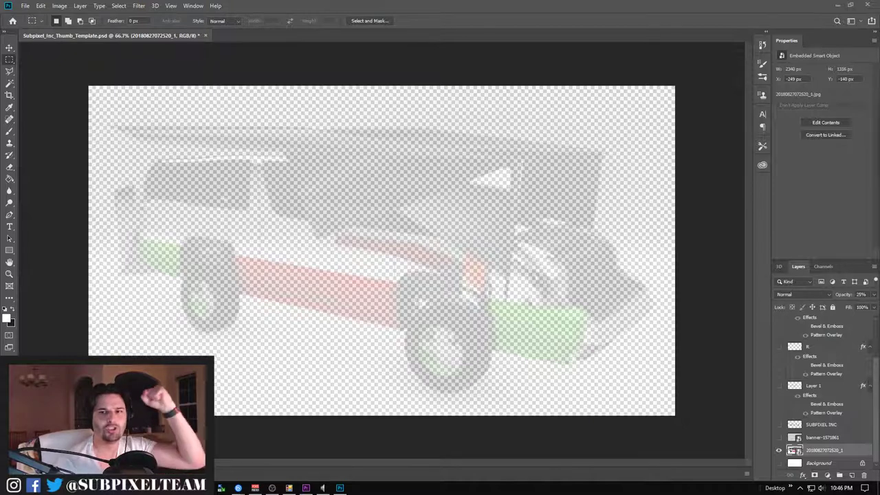
Preview the green-screen truck shot from the Steam screenshots folder, then park the folder window at the screen edge
key("alt+Tab")
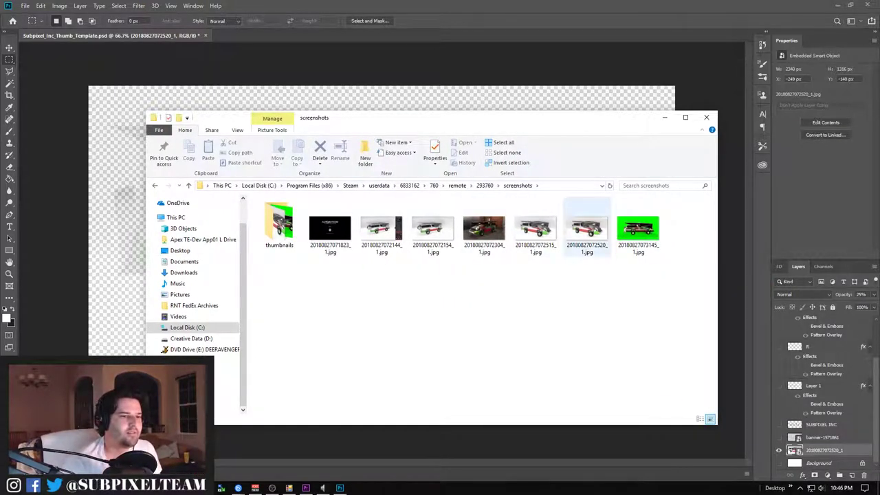
left_click_drag(412, 118, 343, 127)
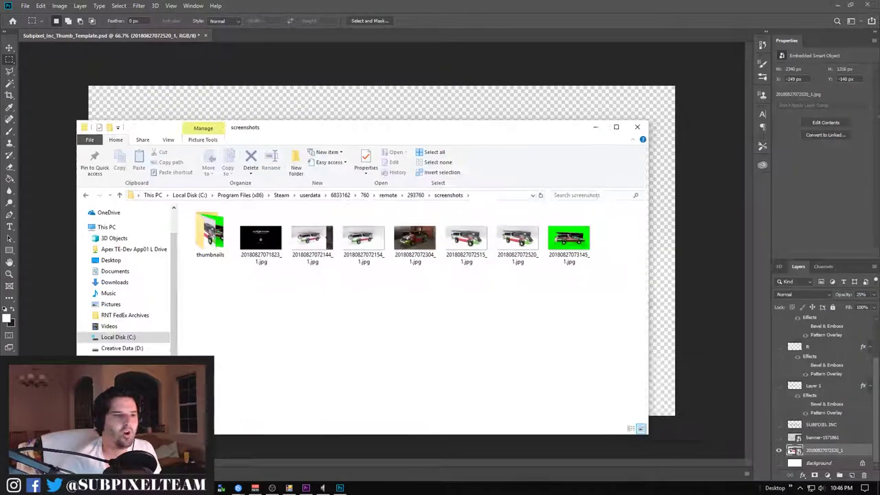
double_click(568, 240)
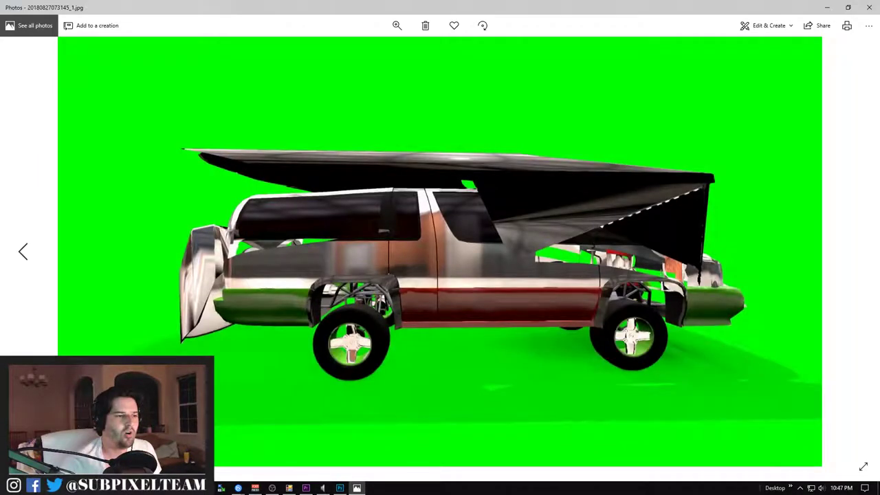
left_click(869, 7)
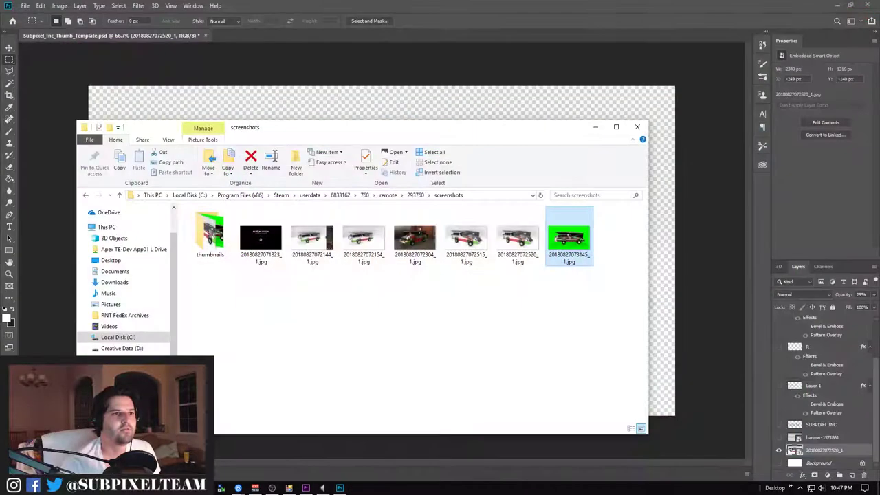
left_click_drag(412, 127, 879, 77)
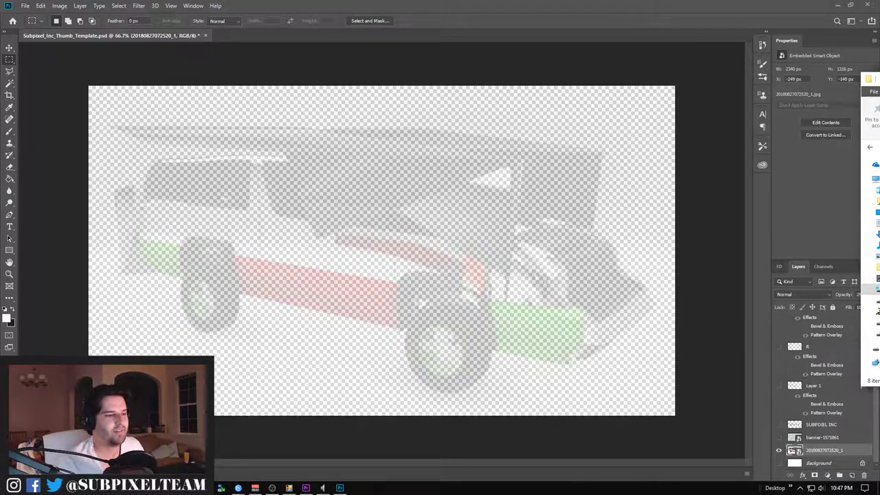
left_click(306, 488)
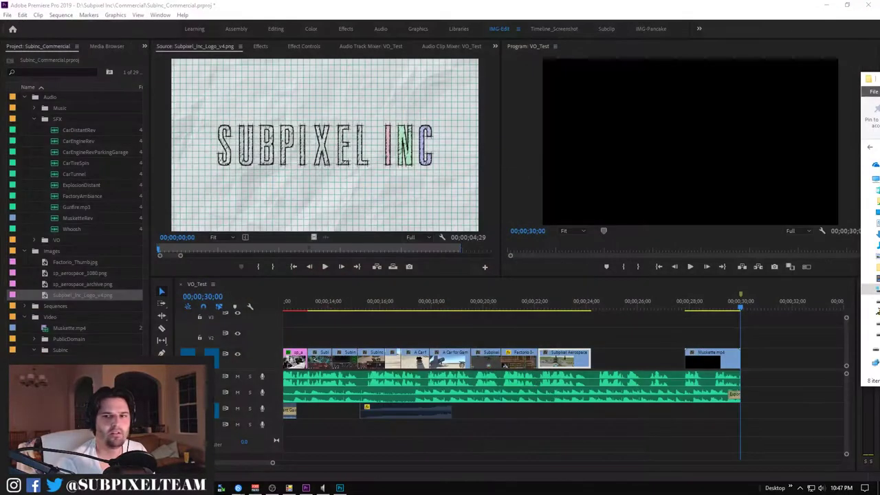
left_click_drag(870, 92, 61, 241)
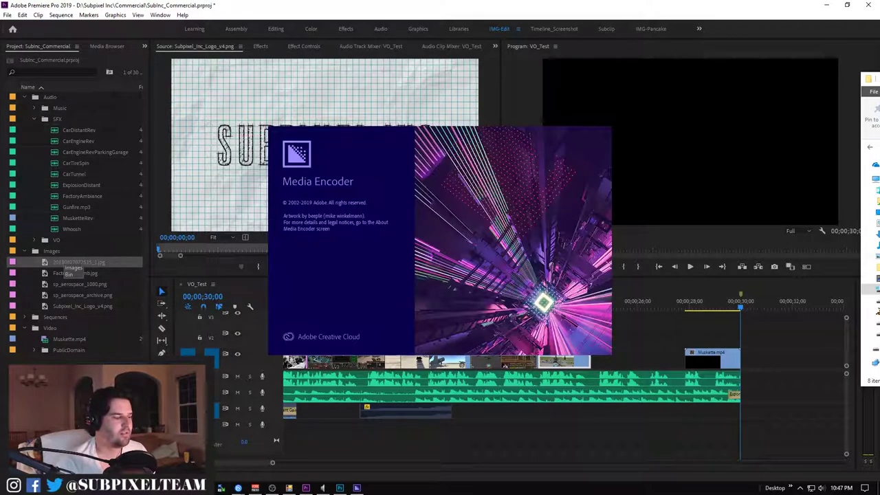
key("ctrl+s")
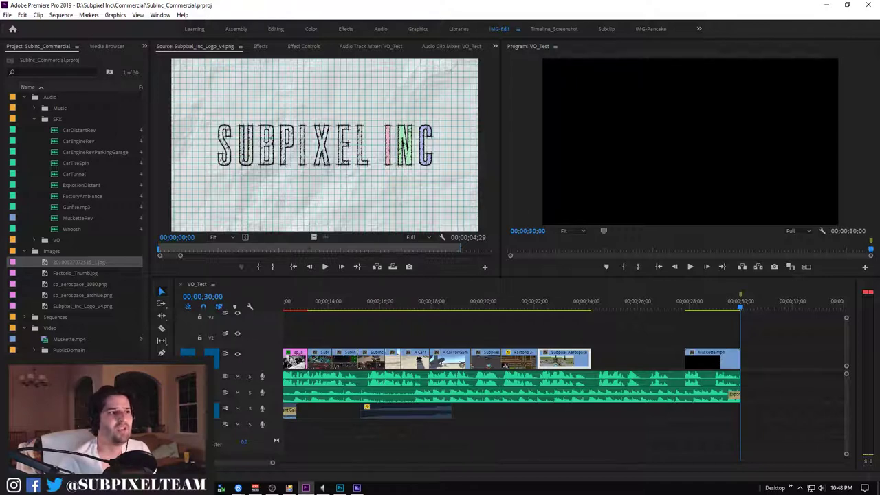
key("ctrl+s")
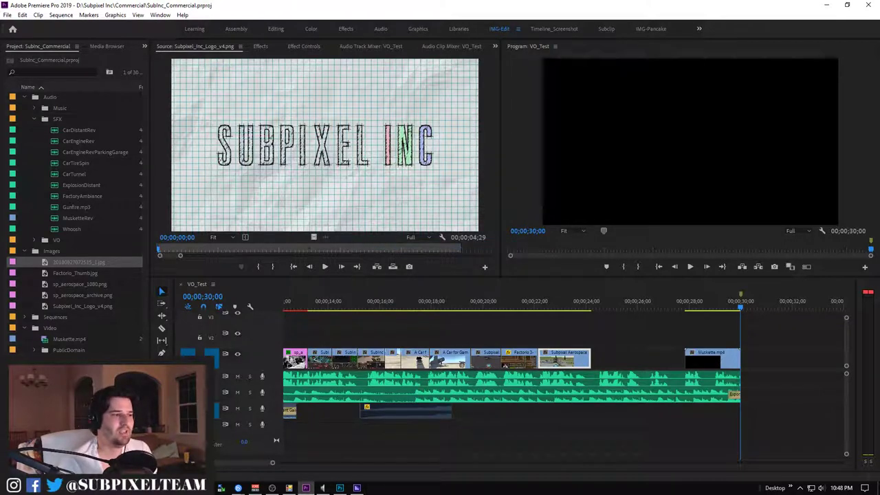
key("shift+1")
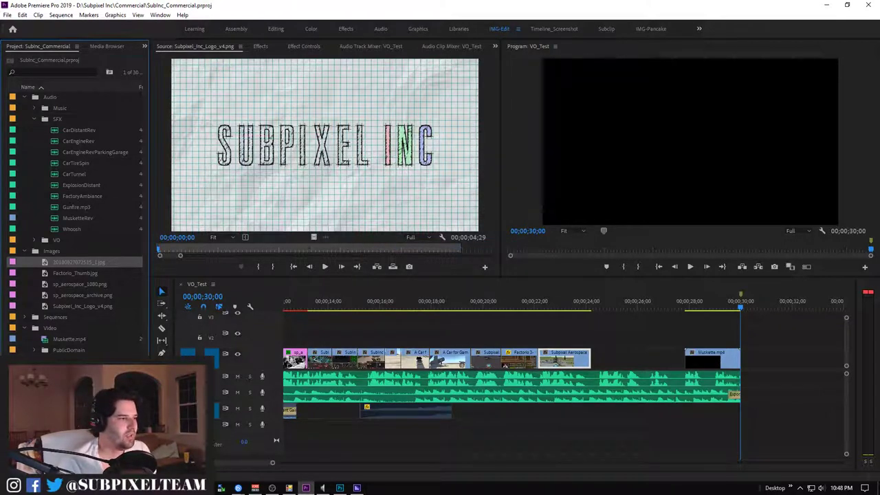
double_click(75, 262)
left_click_drag(76, 262, 633, 326)
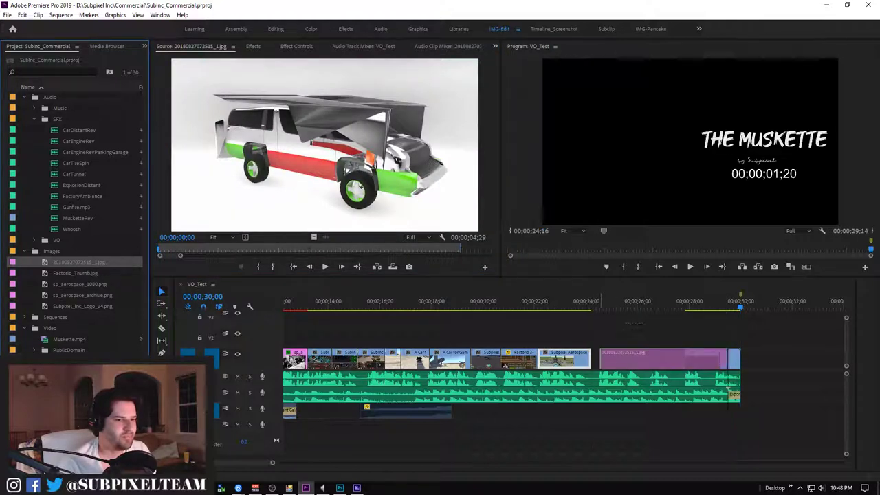
left_click_drag(643, 358, 634, 337)
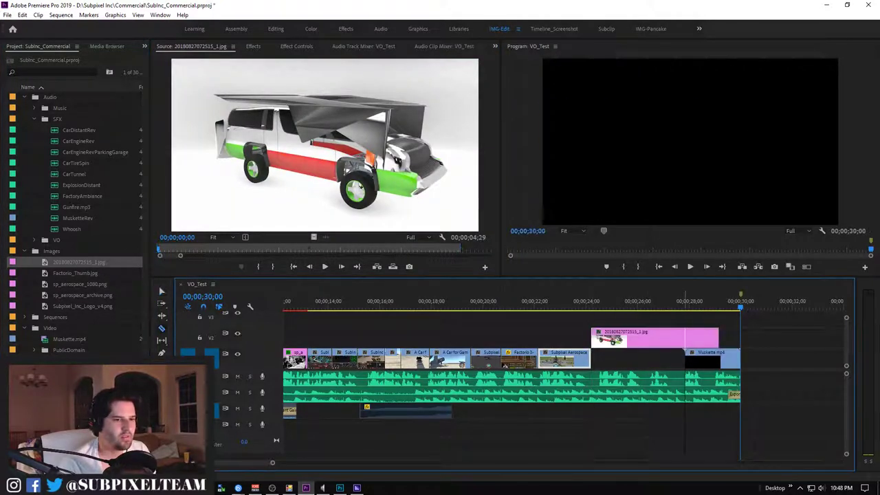
mouse_move(718, 337)
left_mouse_down()
mouse_move(683, 337)
mouse_move(660, 356)
mouse_move(636, 356)
left_mouse_up()
mouse_move(575, 302)
left_mouse_down()
mouse_move(697, 304)
mouse_move(583, 303)
left_mouse_up()
Save, play the sequence from 22;03 to 26;14, then return the playhead to 11;15
key("ctrl+s")
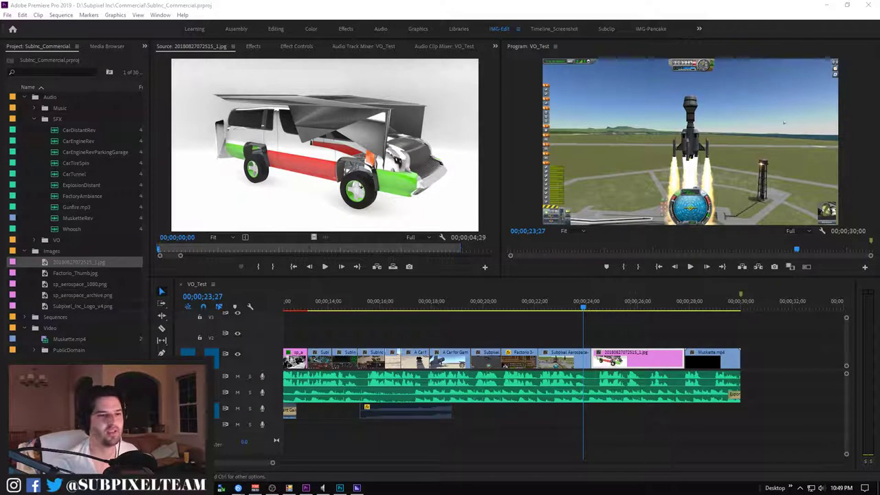
key("ctrl+s")
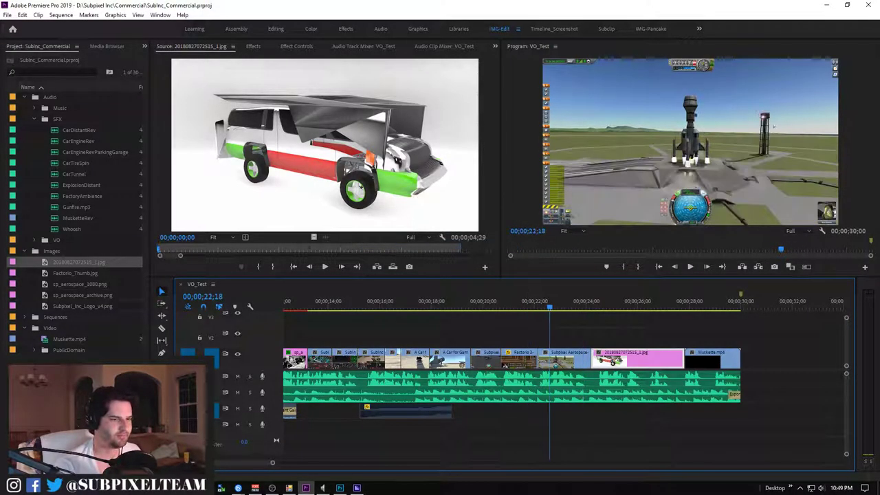
key("space")
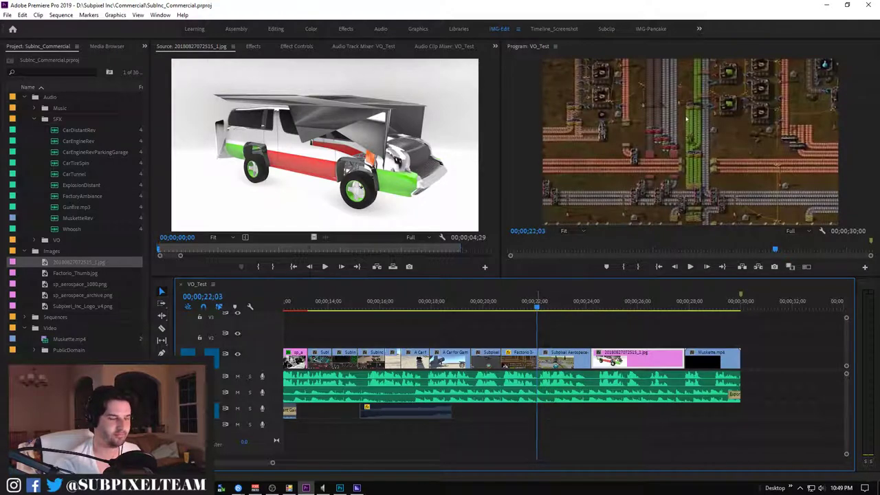
key("space")
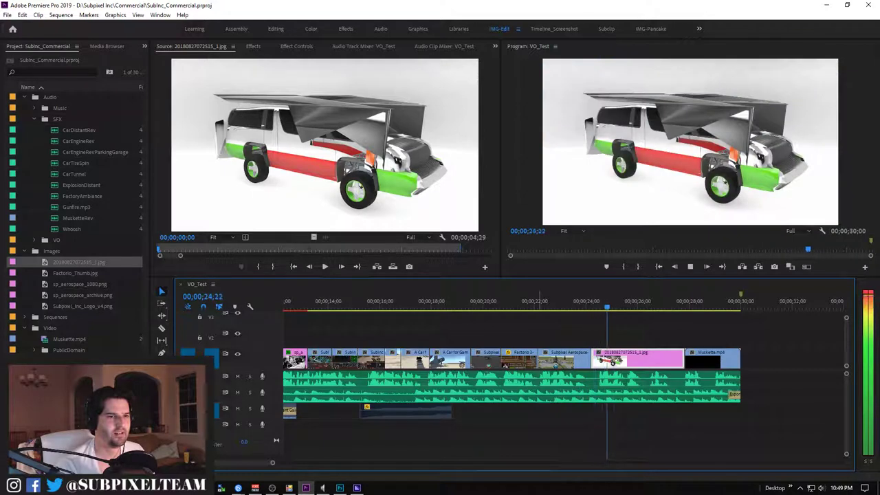
key("space")
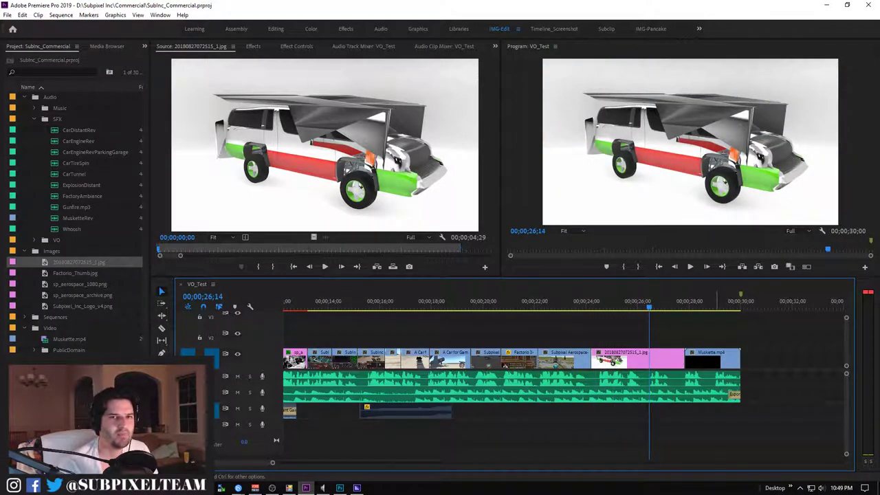
scroll(563, 385, "up", 5)
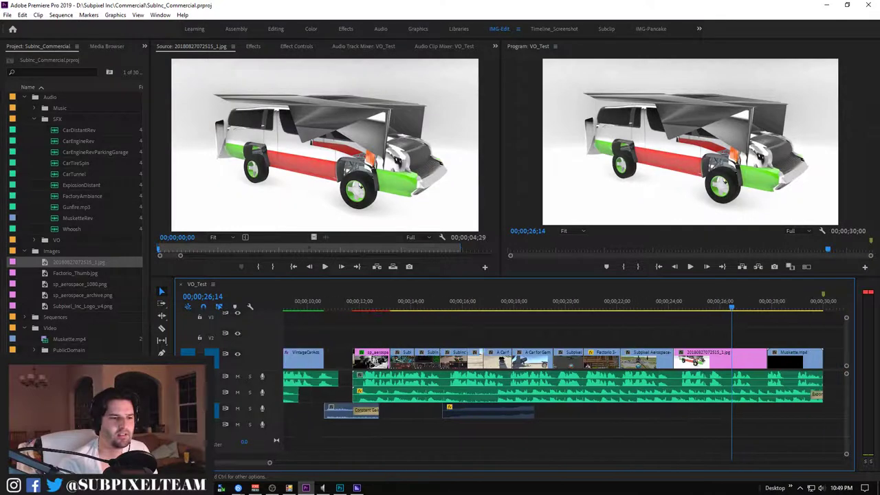
left_click(345, 302)
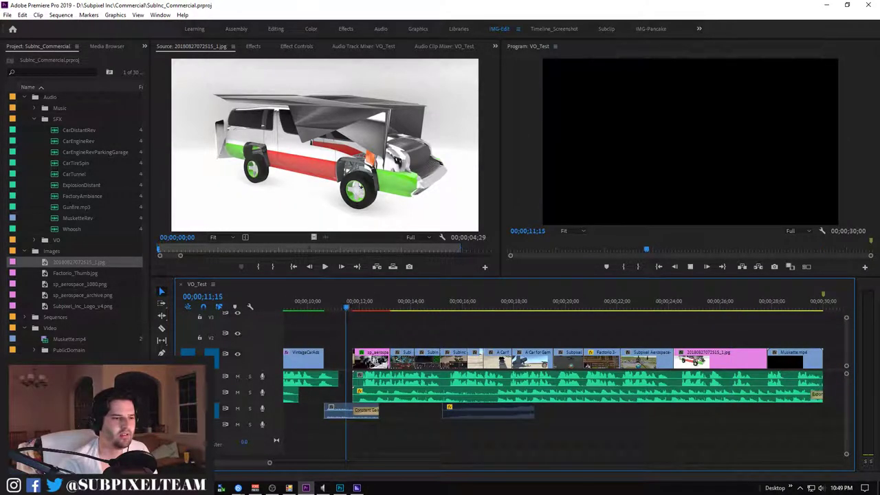
Play from 11;15 and scrub through the rocket and car shots, briefly maximizing the Program monitor
key("space")
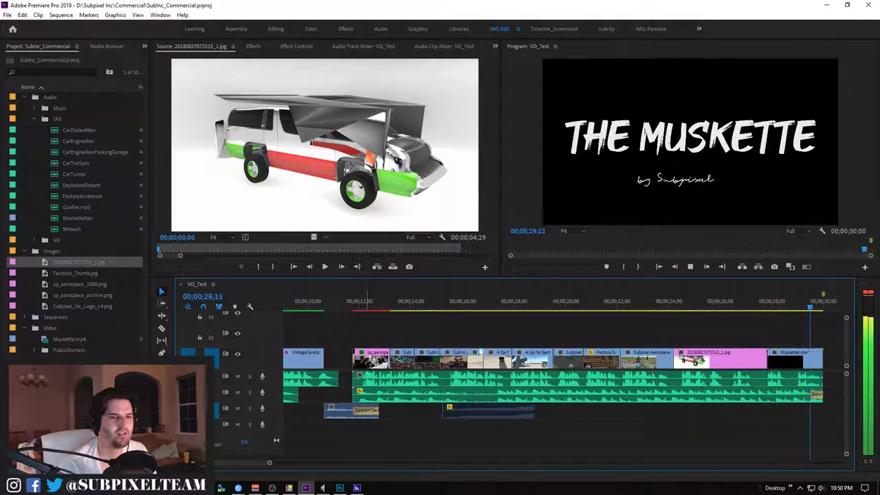
scroll(563, 378, "down", 5)
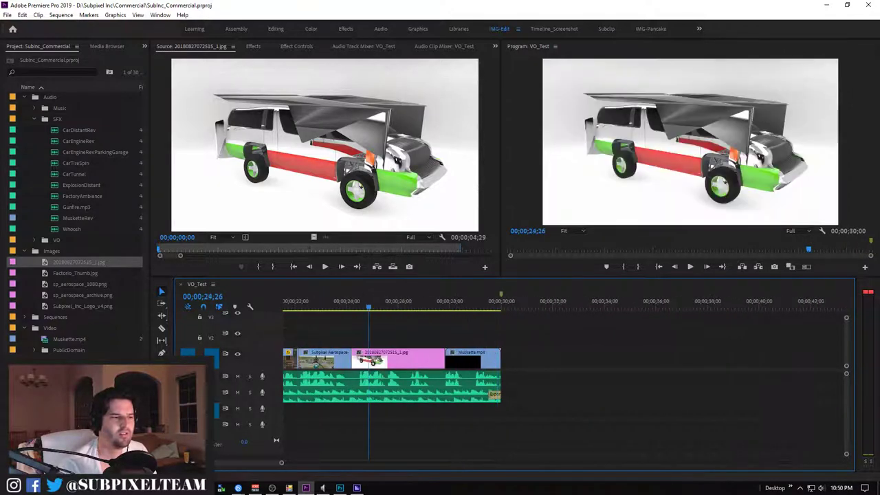
left_click_drag(369, 307, 359, 306)
key("grave")
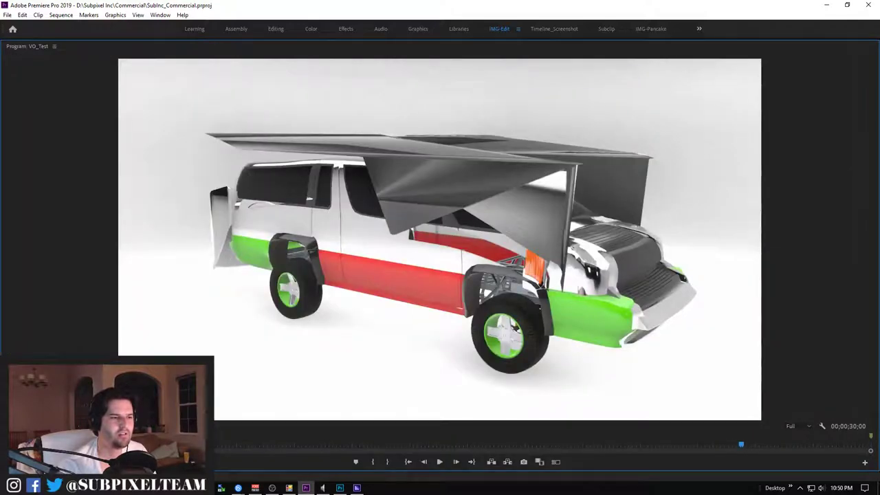
key("grave")
scroll(440, 330, "up", 2)
left_click_drag(454, 302, 514, 302)
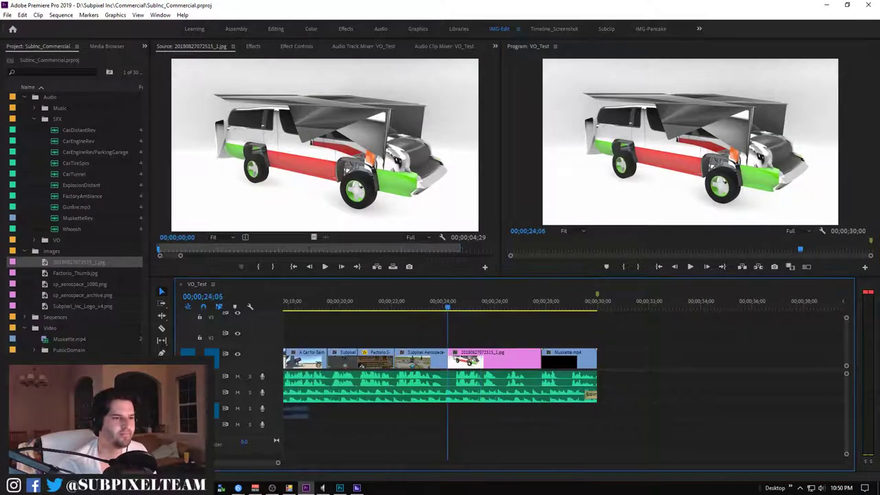
Replay from 23;29 into THE MUSKETTE title card, then raise the truck image clip onto V2
key("space")
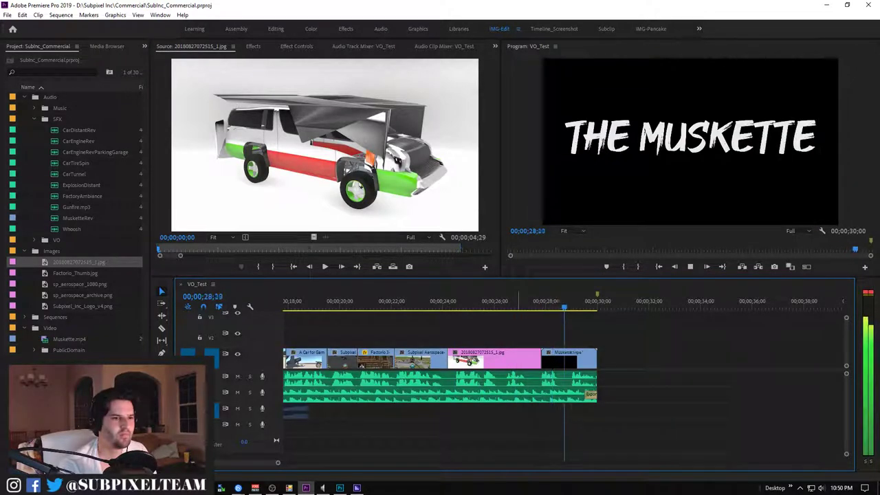
key("Up")
key("space")
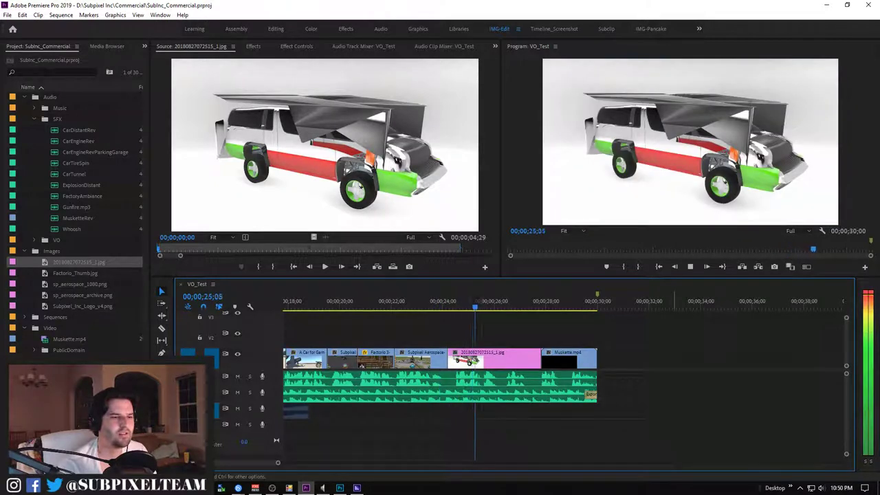
key("space")
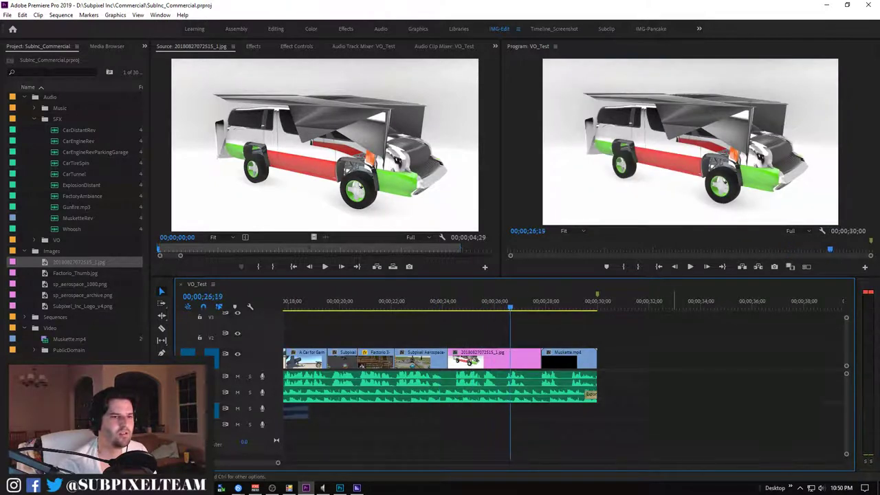
key("space")
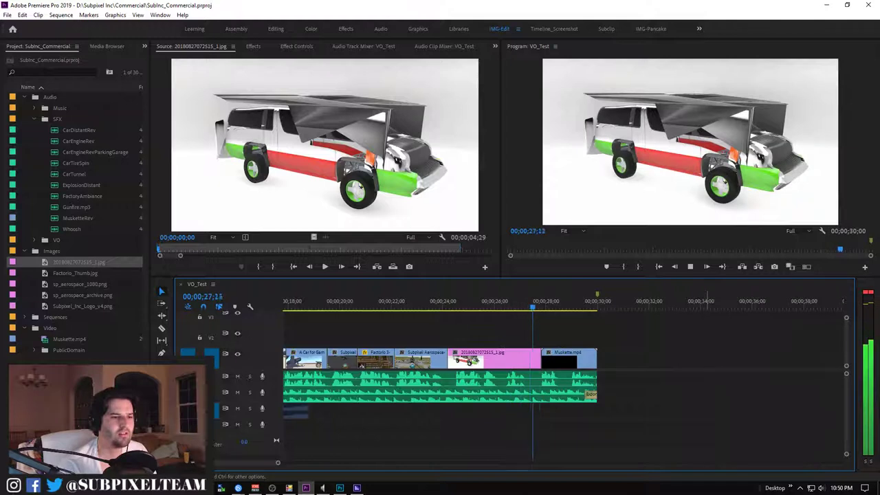
key("space")
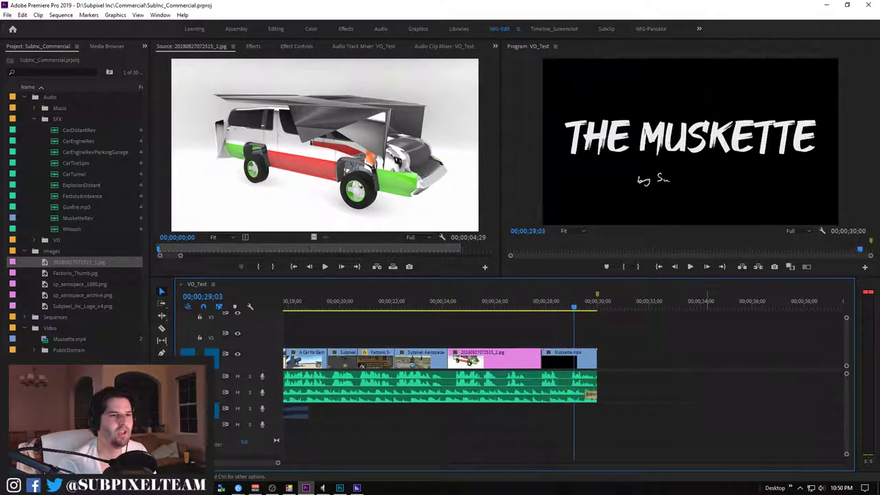
key("space")
key("space")
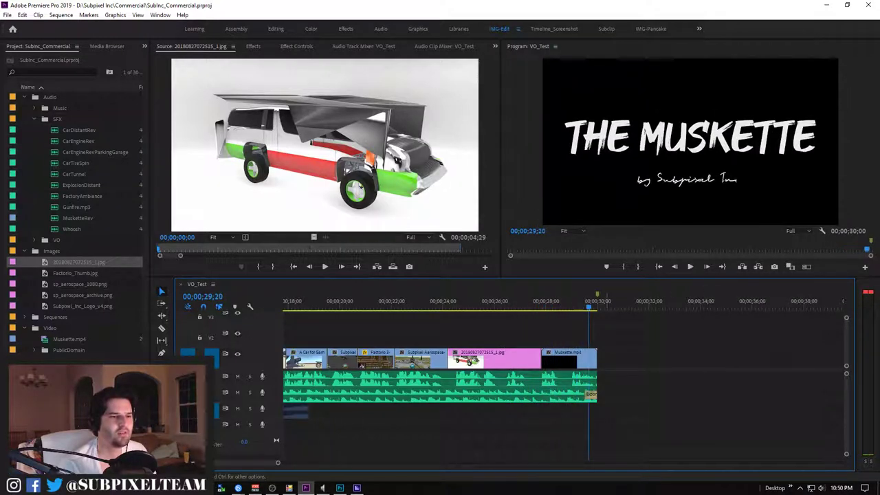
mouse_move(493, 357)
left_mouse_down()
mouse_move(494, 337)
mouse_move(493, 358)
left_mouse_up()
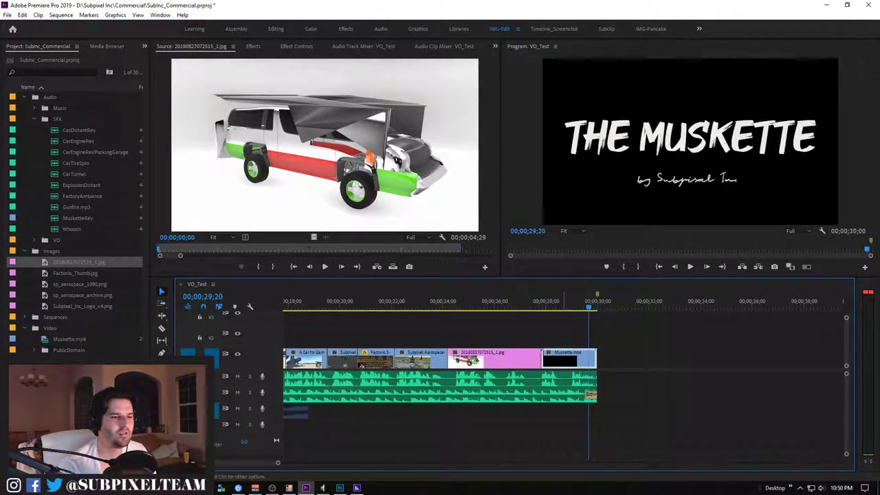
Move Muskette.mp4 up to V2, clear the gap before it, and select the car still on V1
mouse_move(569, 357)
left_mouse_down()
mouse_move(569, 337)
mouse_move(596, 357)
left_mouse_up()
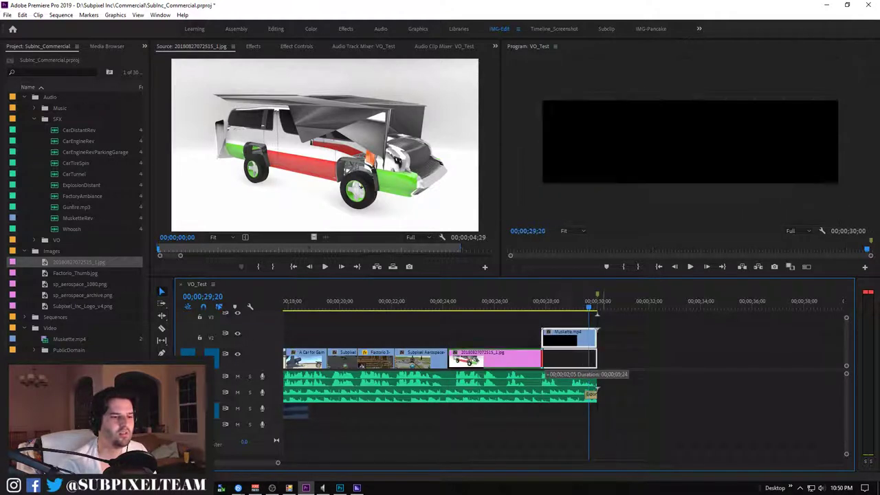
mouse_move(487, 303)
left_mouse_down()
mouse_move(561, 302)
mouse_move(499, 302)
left_mouse_up()
scroll(550, 371, "up", 2)
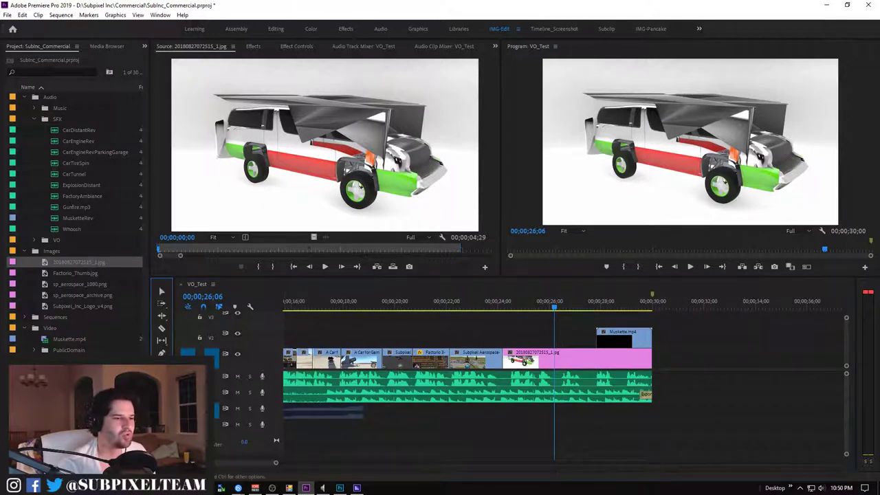
left_click(440, 338)
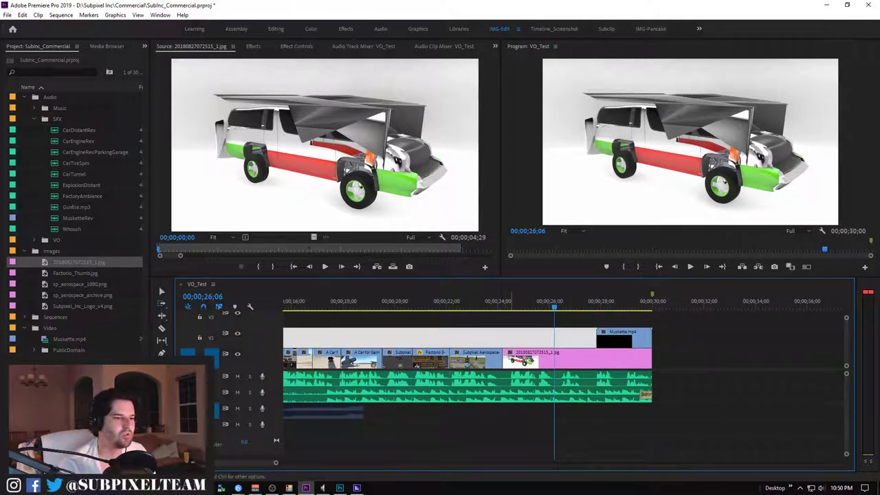
key("Delete")
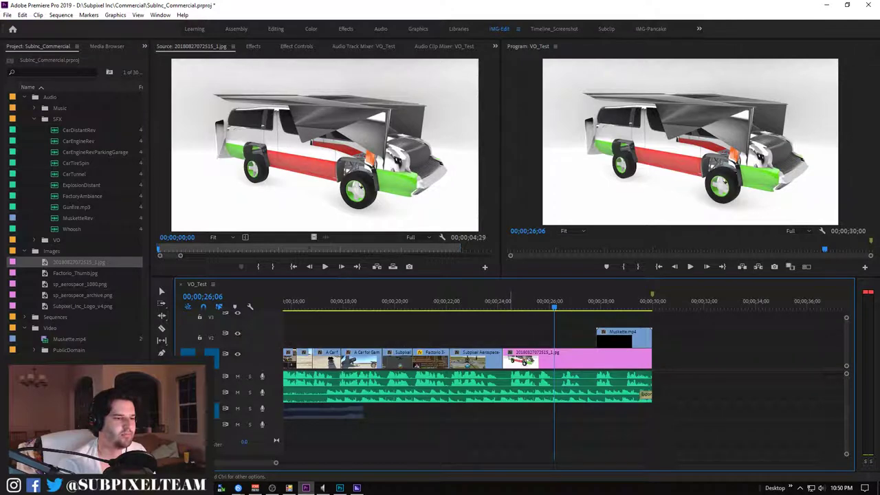
left_click(578, 358)
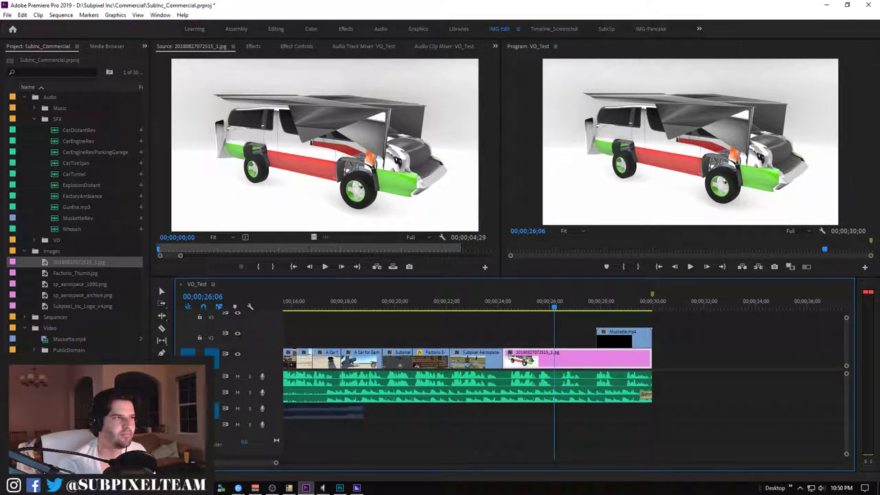
left_click(88, 14)
Create a new legacy title named CarForGamers through File > New > Legacy Title
mouse_move(60, 14)
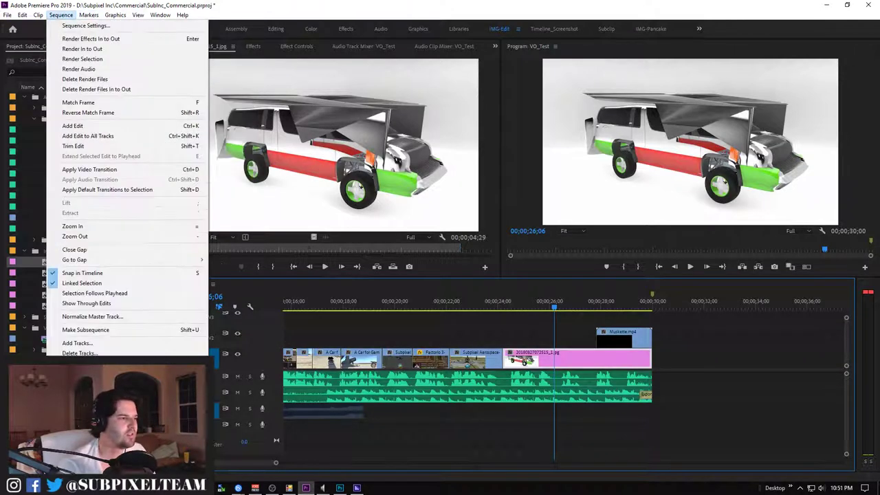
mouse_move(115, 15)
key("Escape")
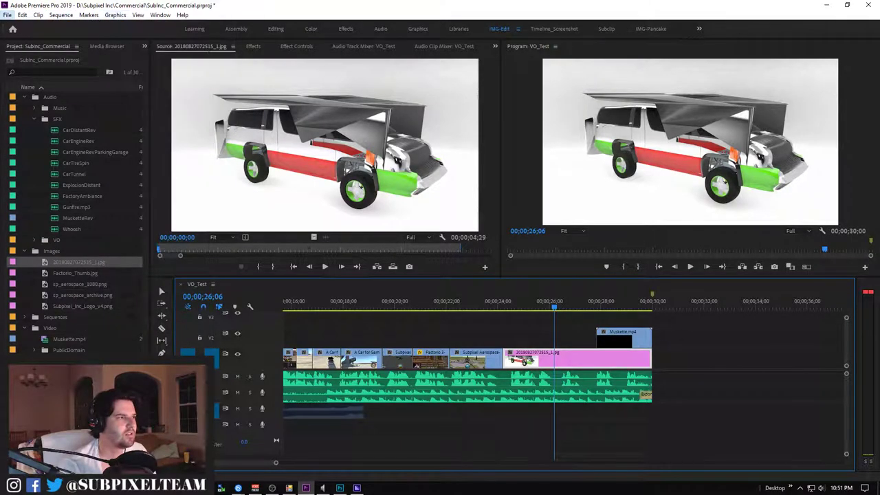
key("Down")
key("Escape")
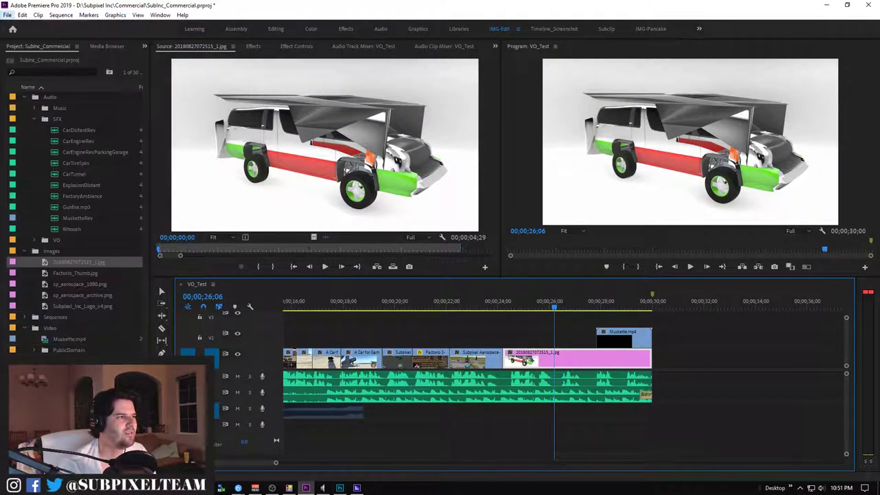
key("Down")
key("Down")
key("Up")
key("Right")
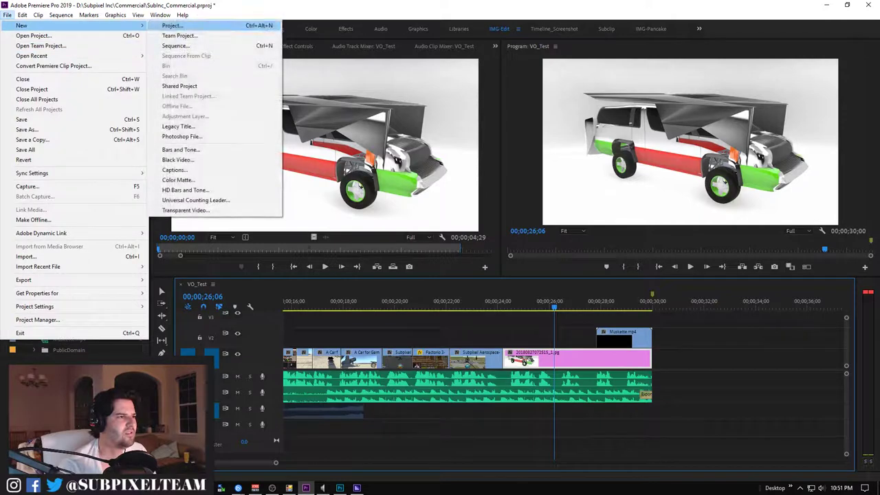
key("Down")
key("Down")
key("Down")
key("Down")
key("Return")
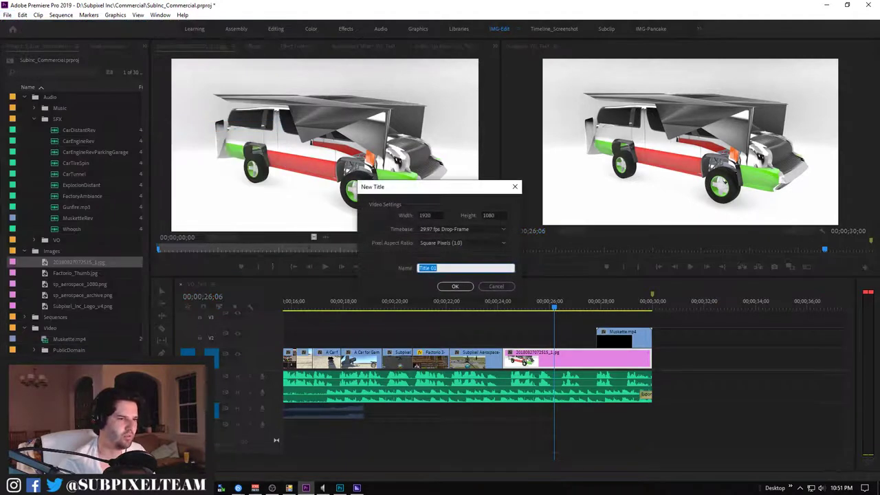
type("Ca")
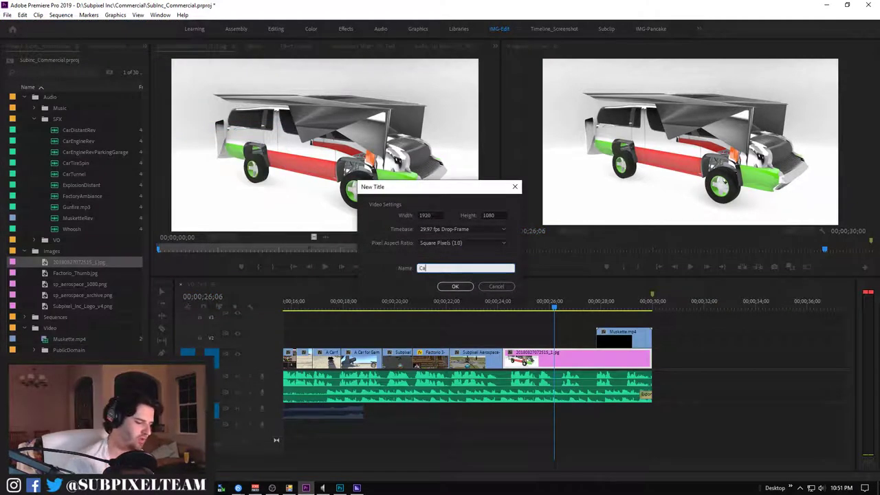
type("rForGamers")
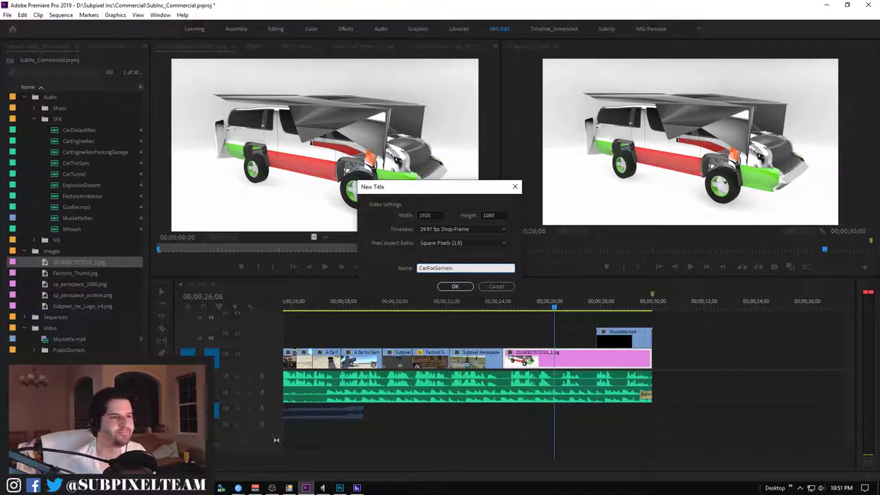
key("Return")
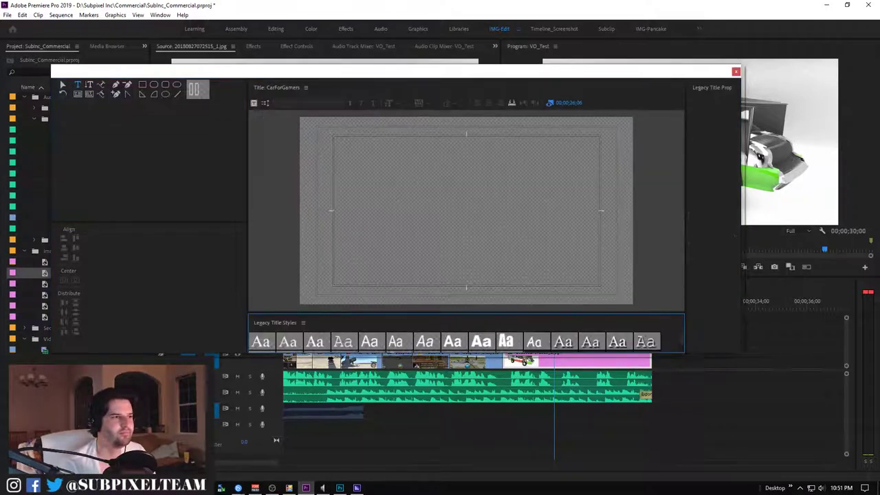
Add the text 'now' at the title's top-left in the title editor
left_click_drag(324, 77, 316, 62)
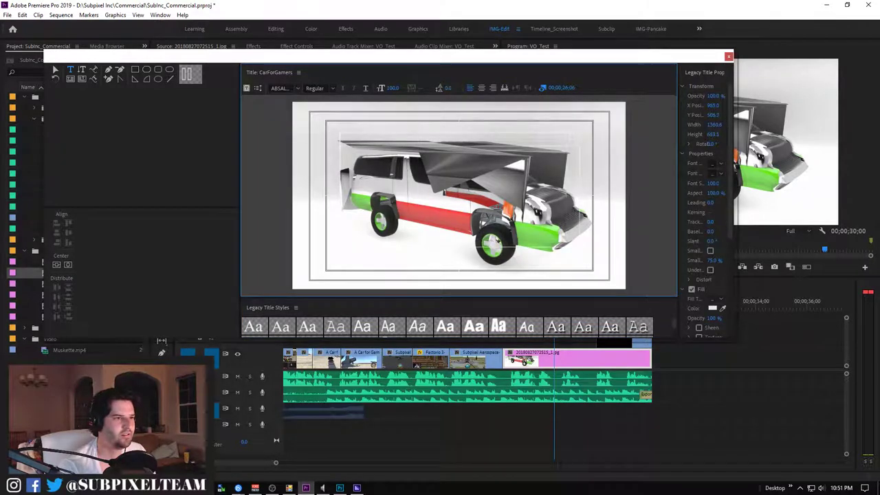
left_click(344, 142)
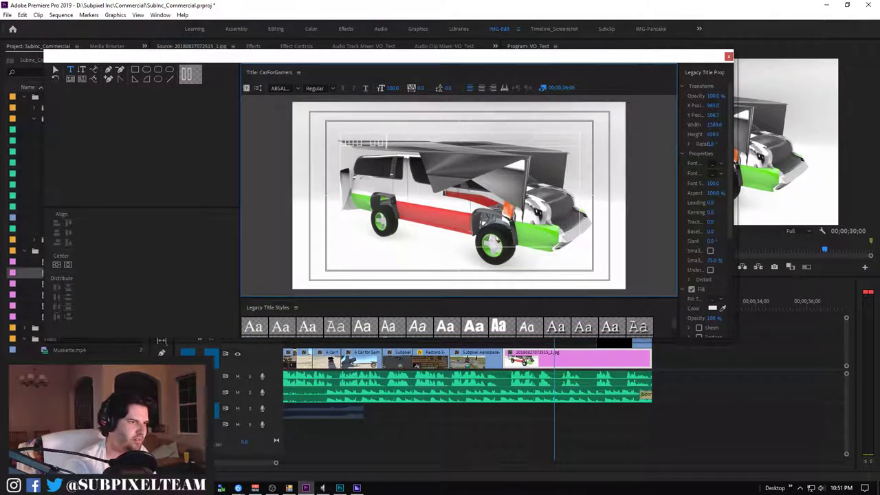
type("now")
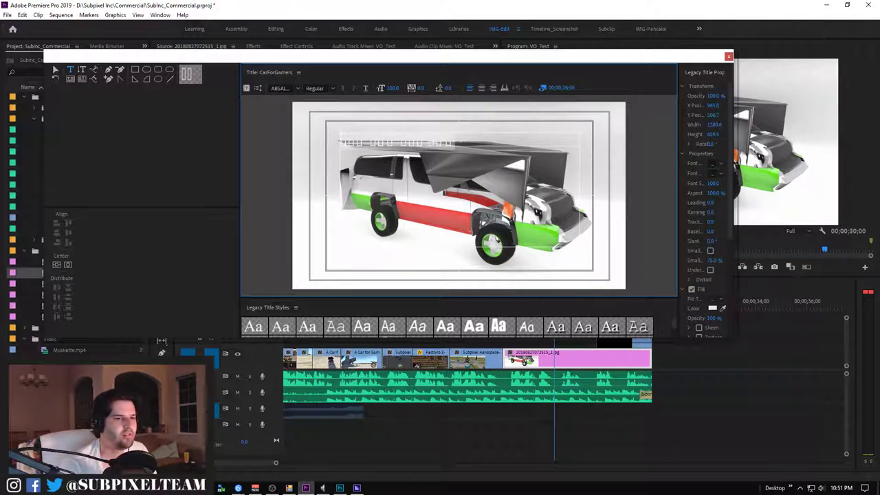
Browse the Legacy Title Styles list, then close the title editor
scroll(447, 326, "down", 2)
scroll(447, 327, "down", 2)
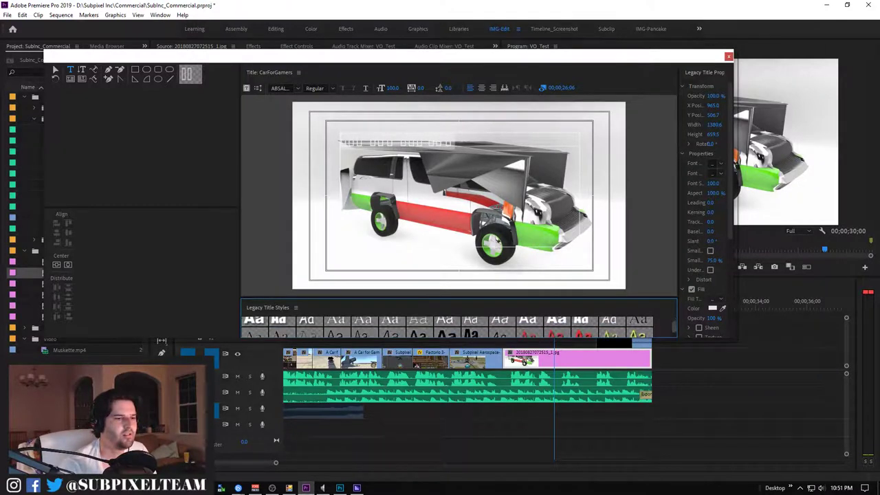
scroll(447, 327, "down", 1)
scroll(447, 326, "down", 2)
scroll(447, 326, "down", 2)
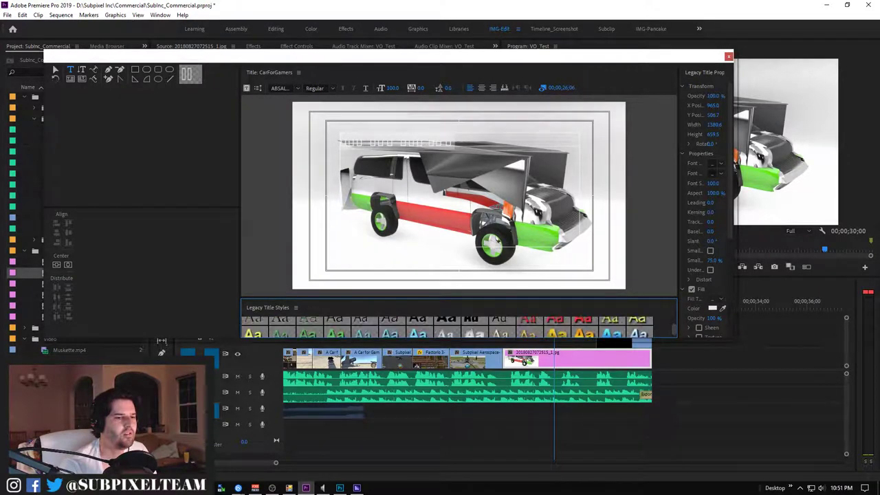
scroll(447, 326, "down", 2)
scroll(446, 327, "down", 1)
scroll(447, 327, "down", 2)
scroll(447, 326, "down", 2)
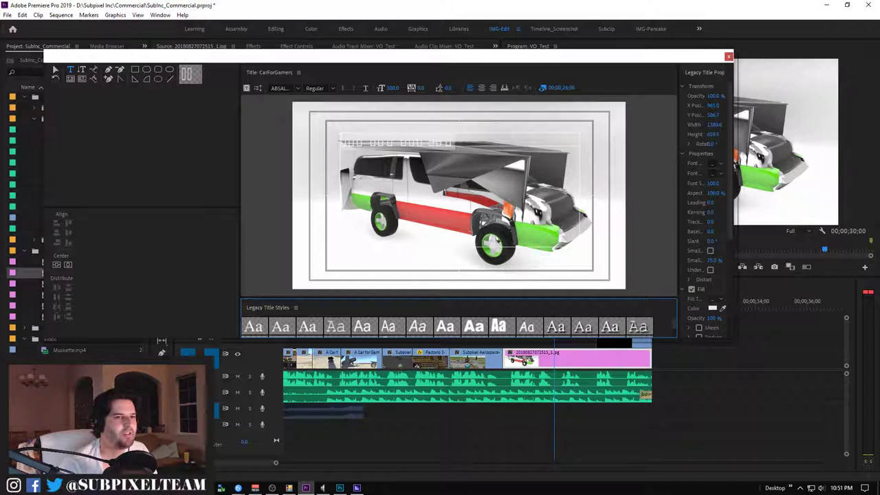
key("Escape")
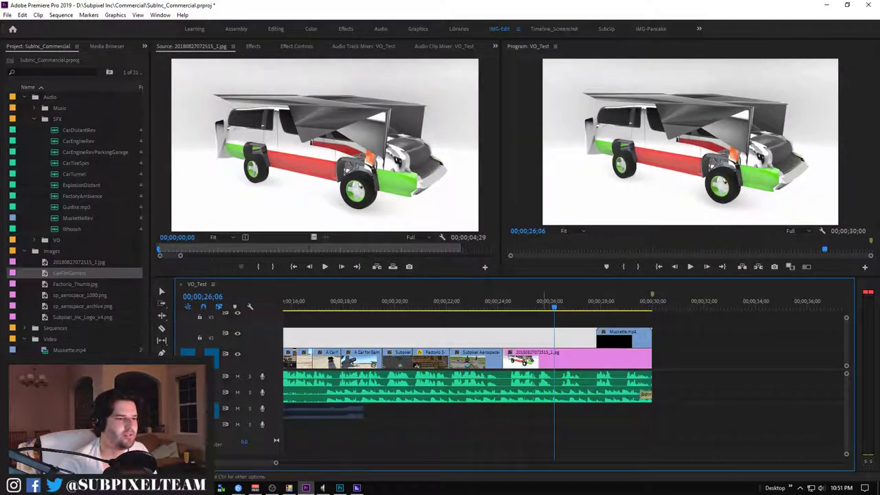
Draw a text box over the frame and type CAR FOR GAMERS broken onto three lines
key("ctrl+z")
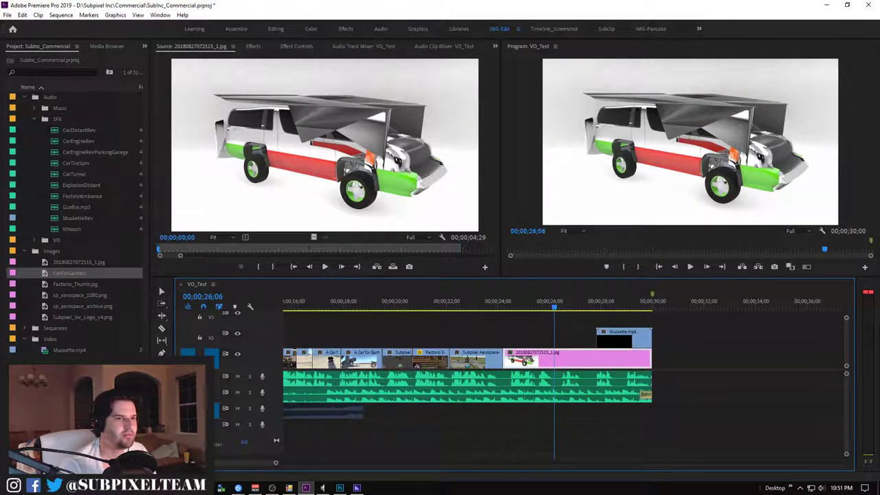
left_click_drag(559, 67, 826, 213)
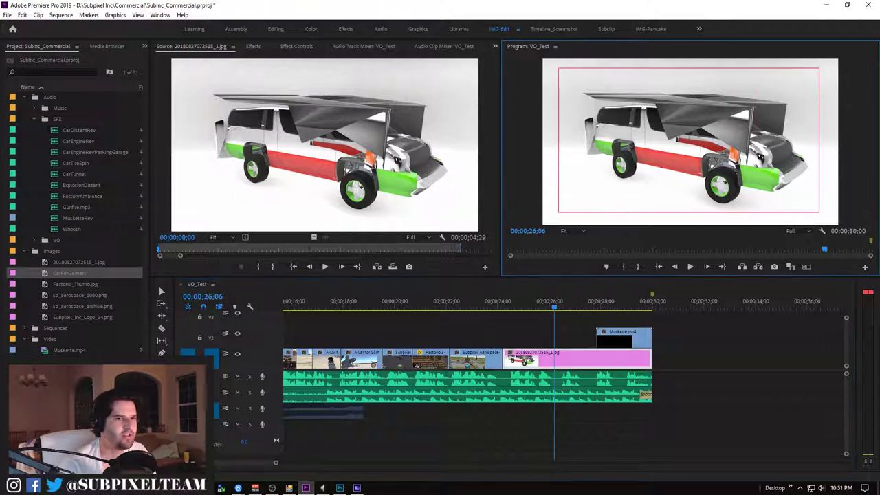
type("CA")
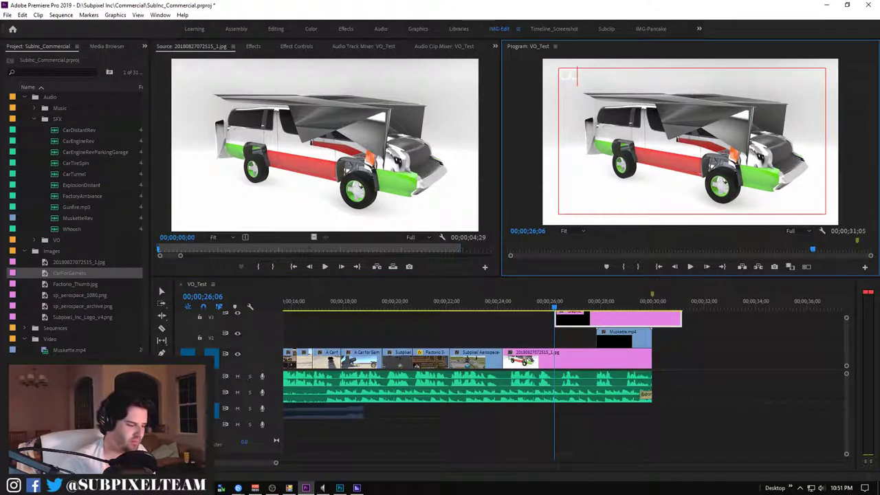
type("RSGAMERS")
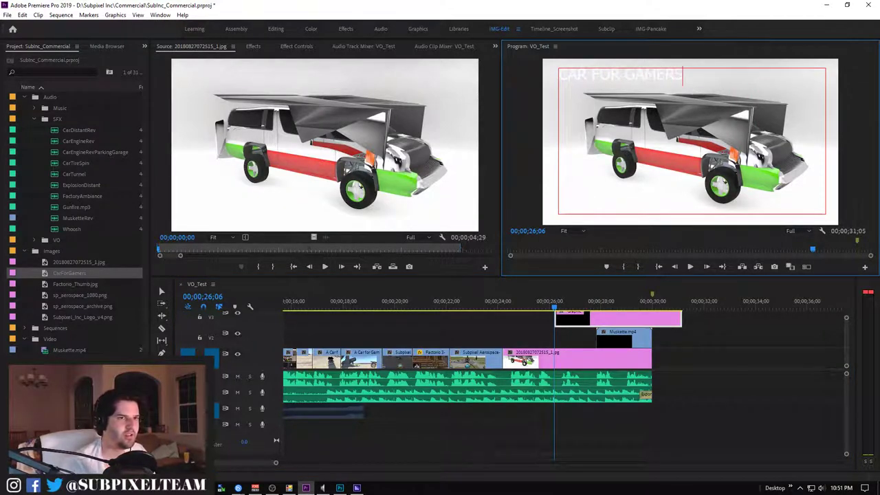
left_click(618, 74)
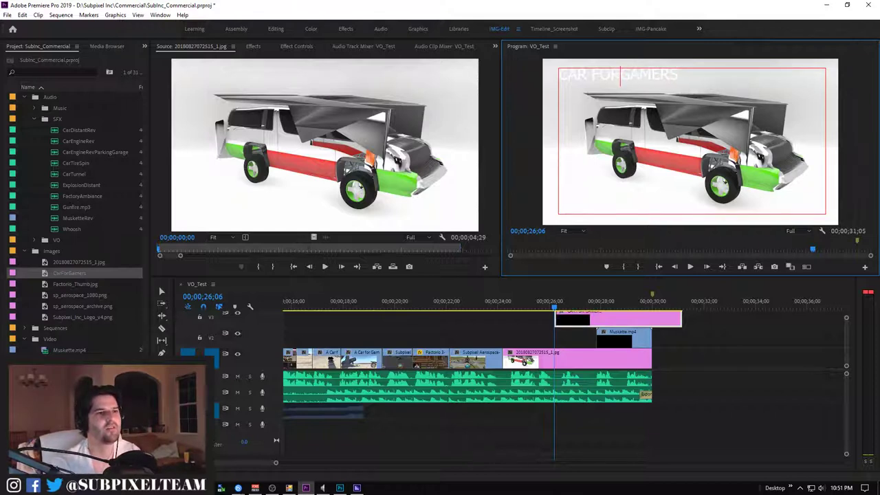
key("Return")
left_click(591, 75)
key("Return")
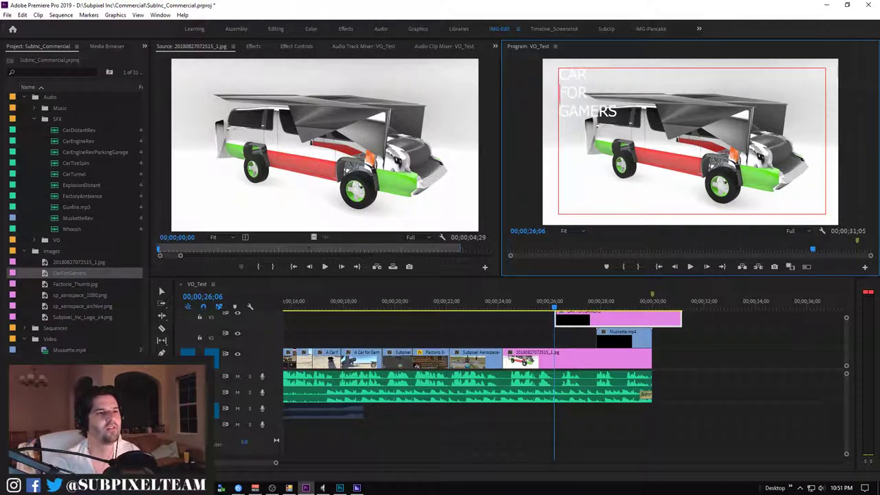
key("ctrl+a")
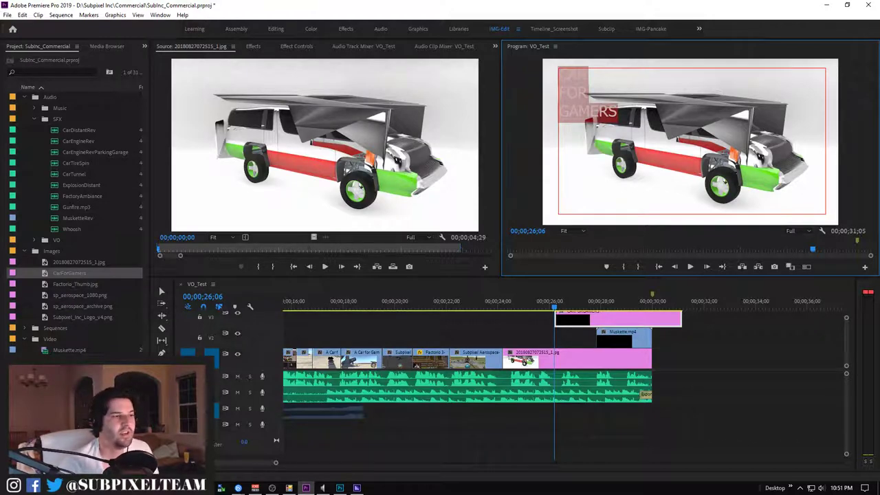
key("shift+5")
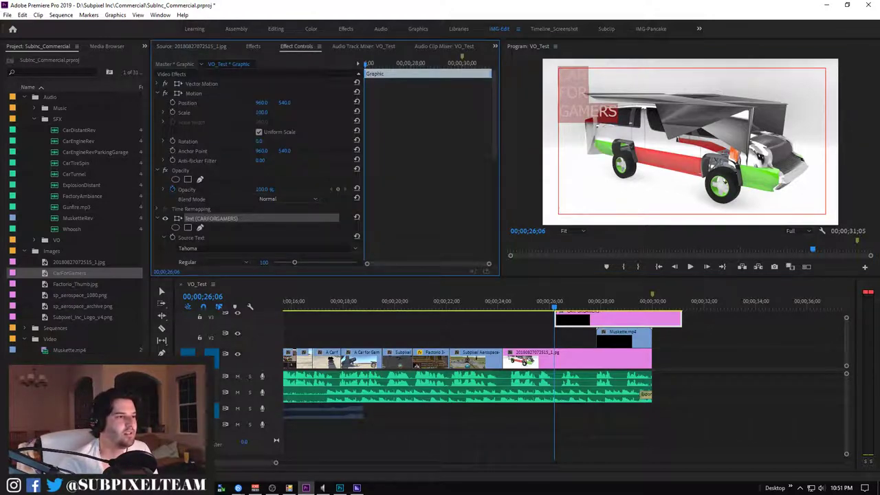
Centre-align the CAR FOR GAMERS text and set it to VCR OSD Mono at size 275
scroll(258, 169, "down", 5)
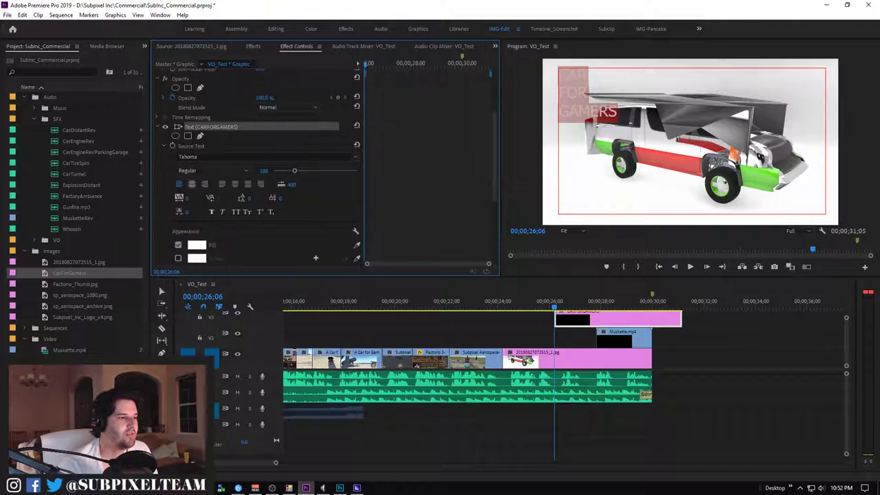
left_click(192, 183)
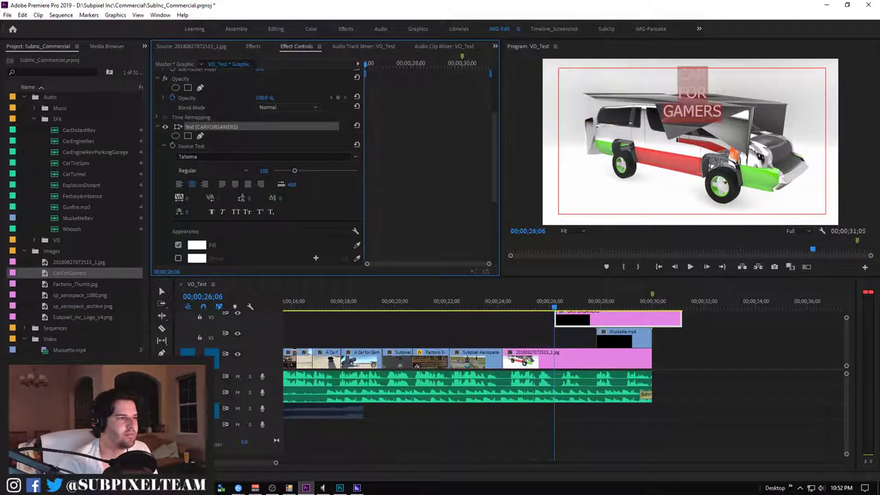
scroll(258, 169, "up", 2)
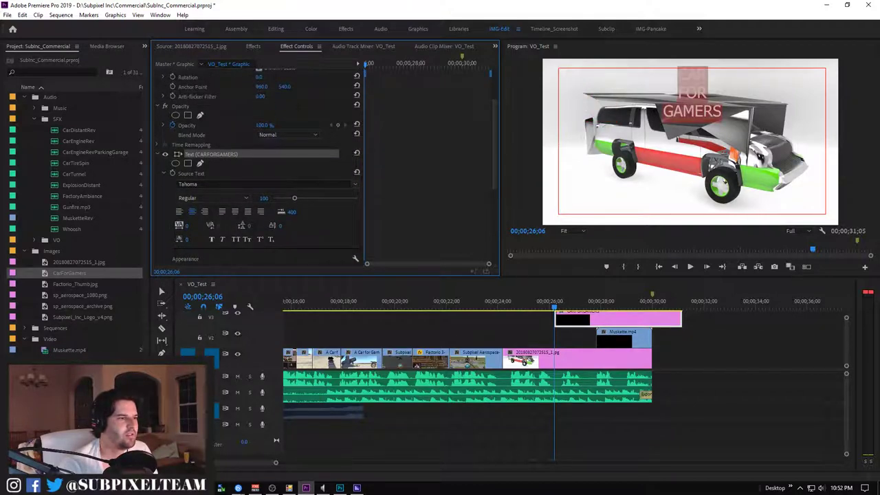
left_click(264, 185)
type("vcr")
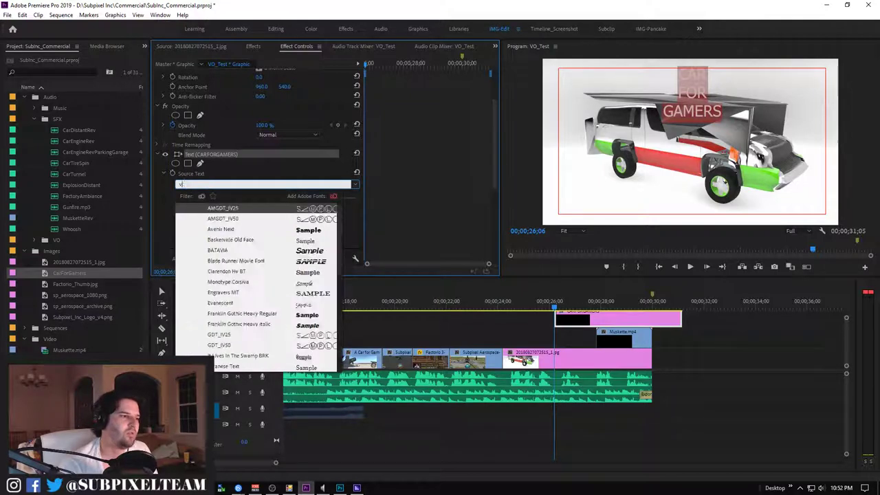
key("Return")
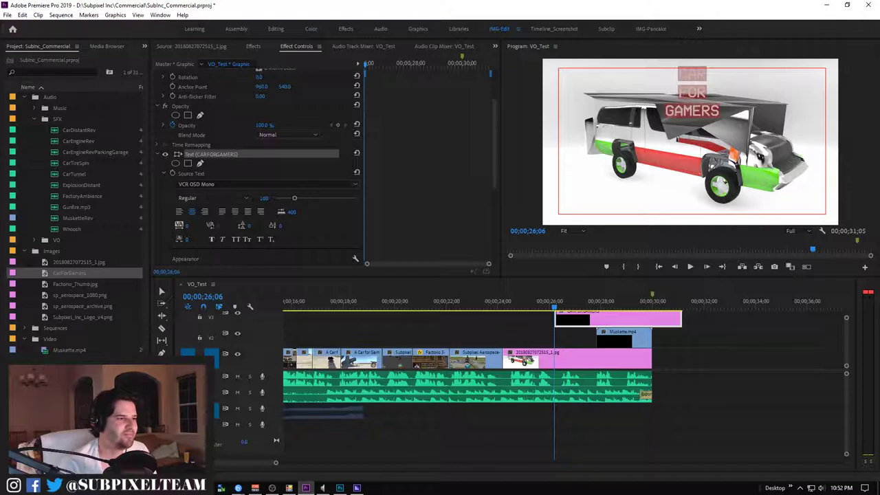
left_click_drag(294, 198, 332, 198)
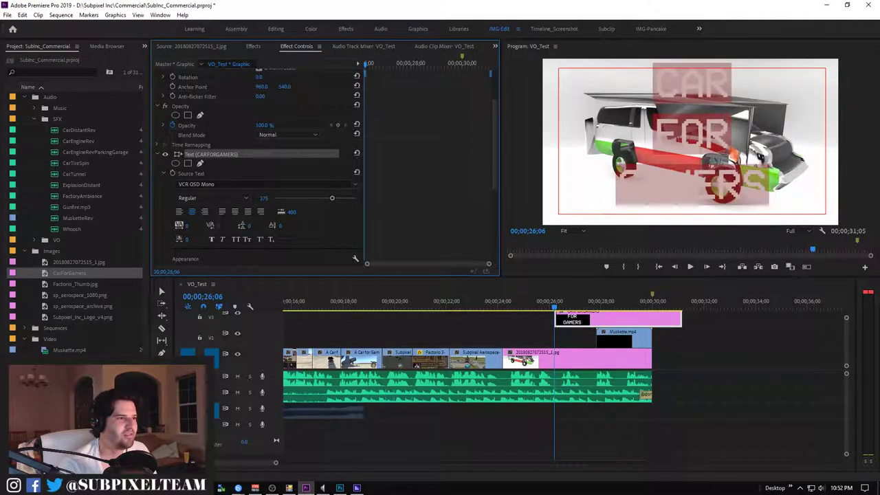
scroll(316, 239, "down", 2)
left_click(197, 227)
type("000000")
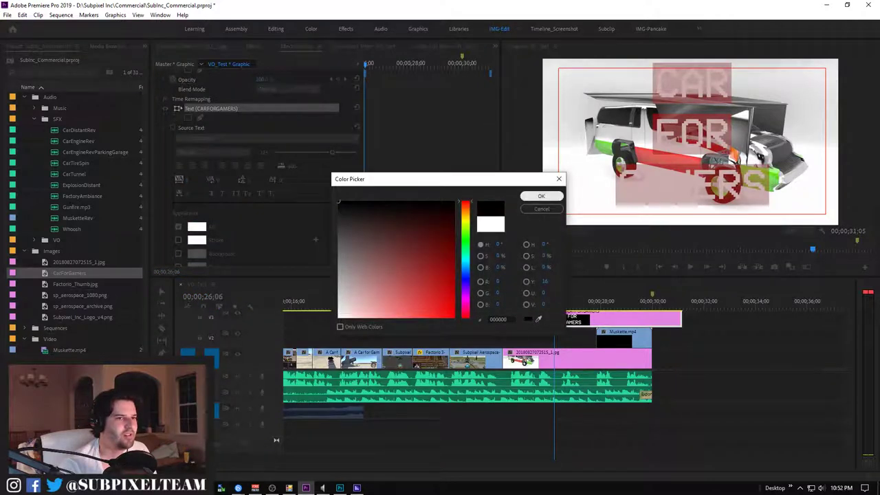
Make the title fill black and add a green 12BC00 stroke
key("Return")
left_click(197, 227)
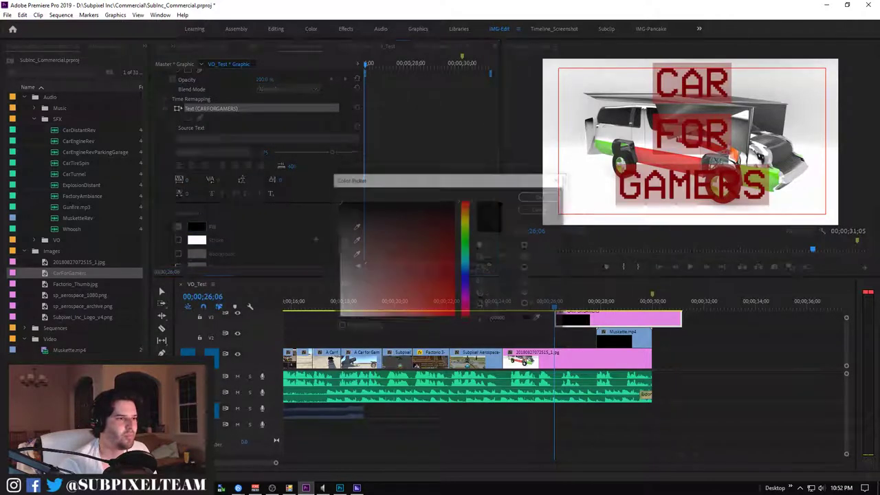
left_click(541, 196)
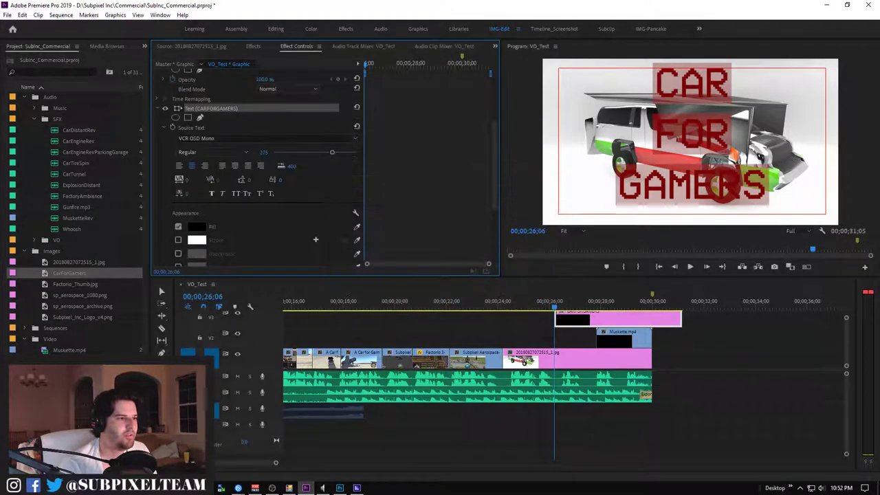
left_click(178, 239)
left_click(196, 239)
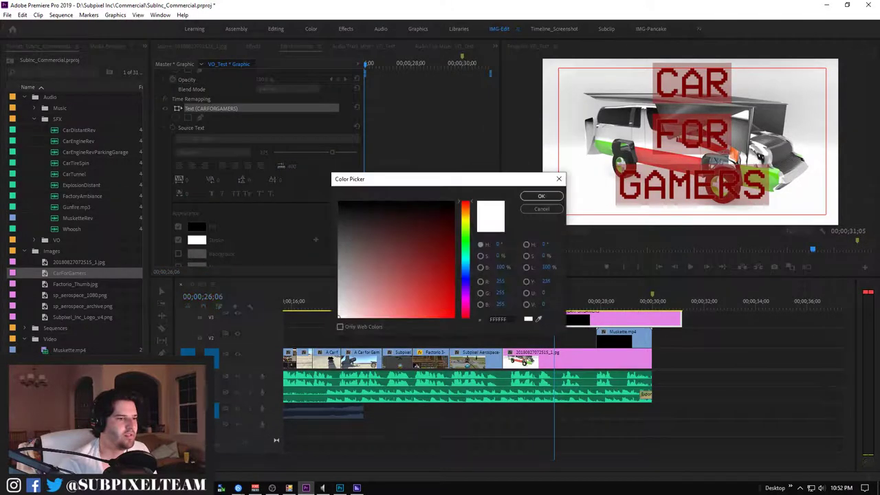
left_click(465, 281)
left_click_drag(416, 236, 453, 287)
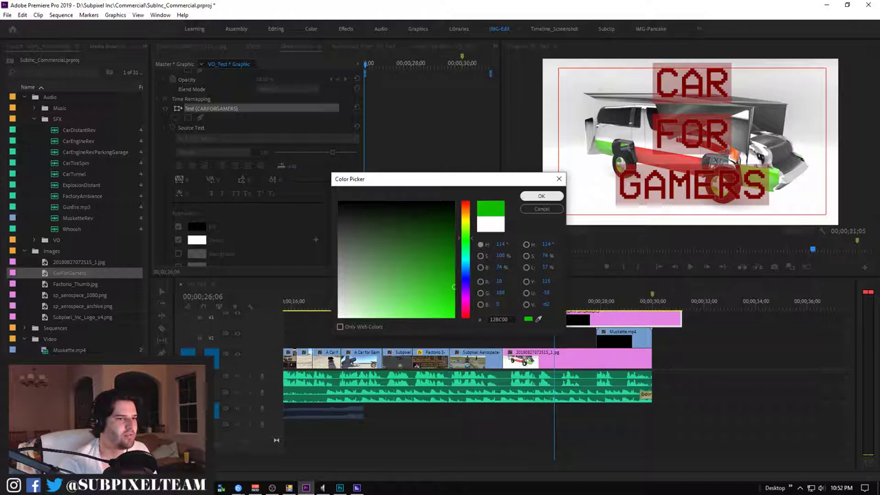
left_click(541, 196)
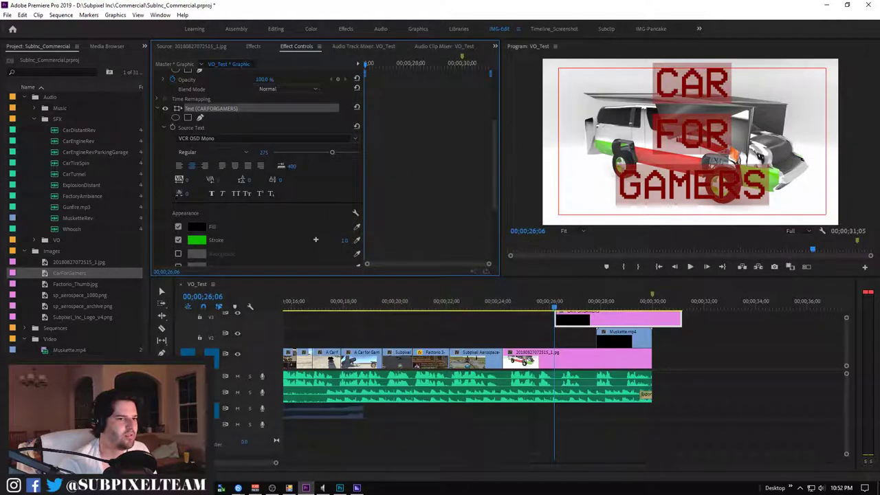
Set the stroke width to 28 and remove the stray 'v' from the title
left_click_drag(344, 240, 370, 240)
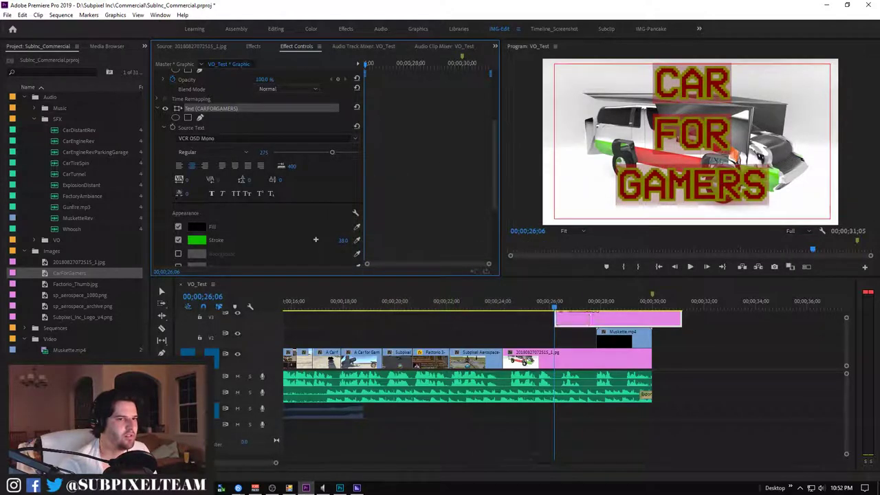
left_click_drag(342, 240, 335, 239)
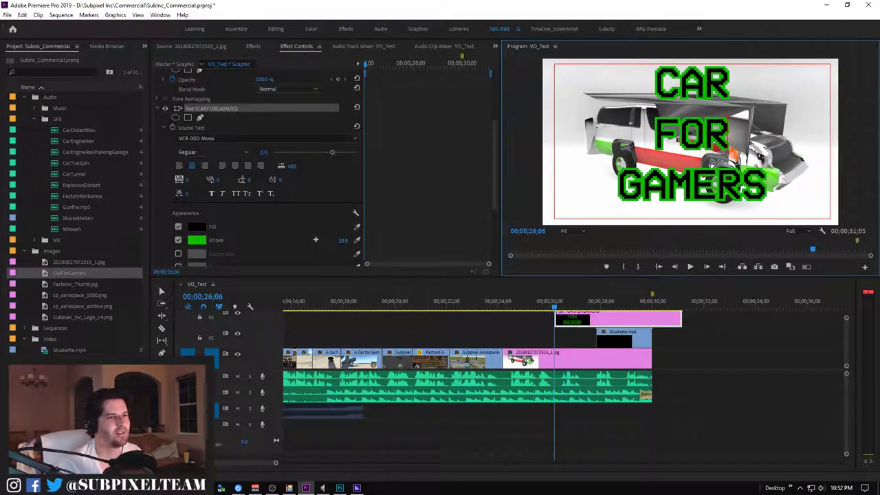
type("v")
key("BackSpace")
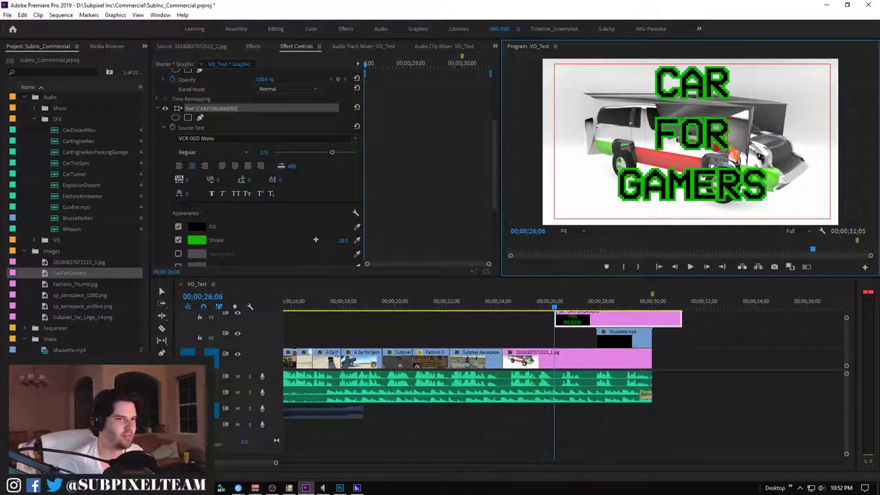
key("Escape")
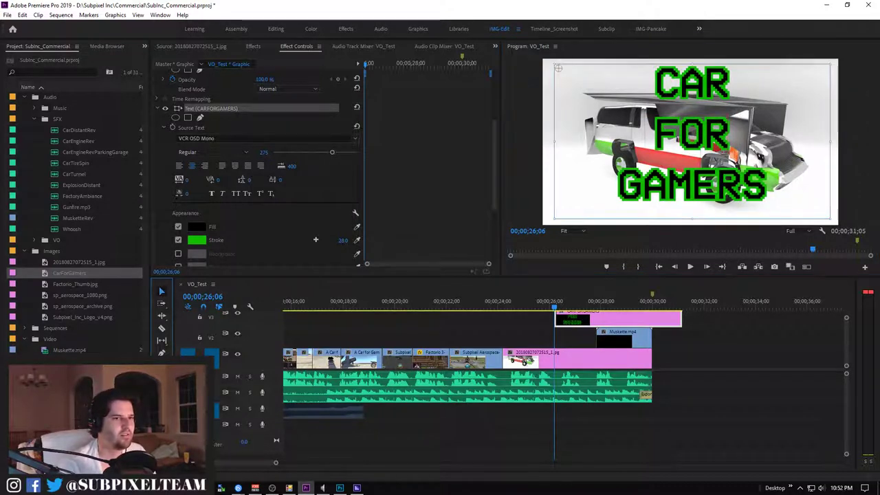
Shift the V3 title clip to about 00;00;24;06 and end it where Muskette.mp4 begins
left_click_drag(690, 138, 689, 142)
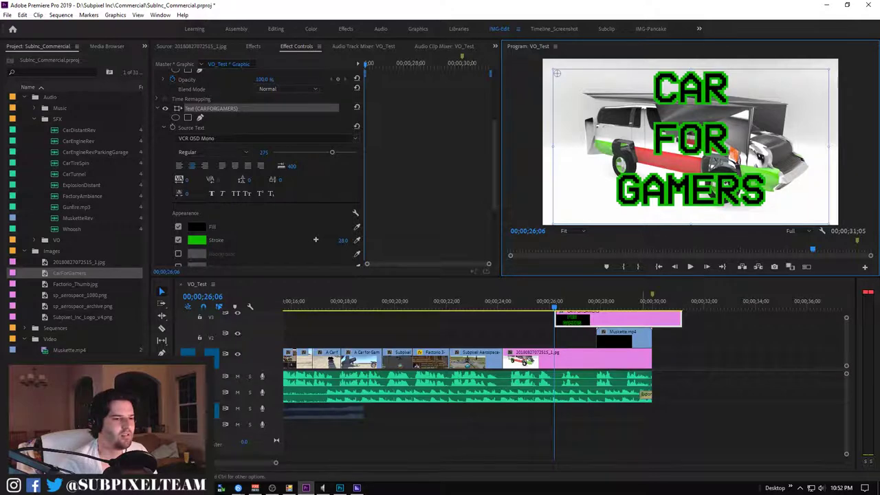
left_click_drag(584, 318, 532, 318)
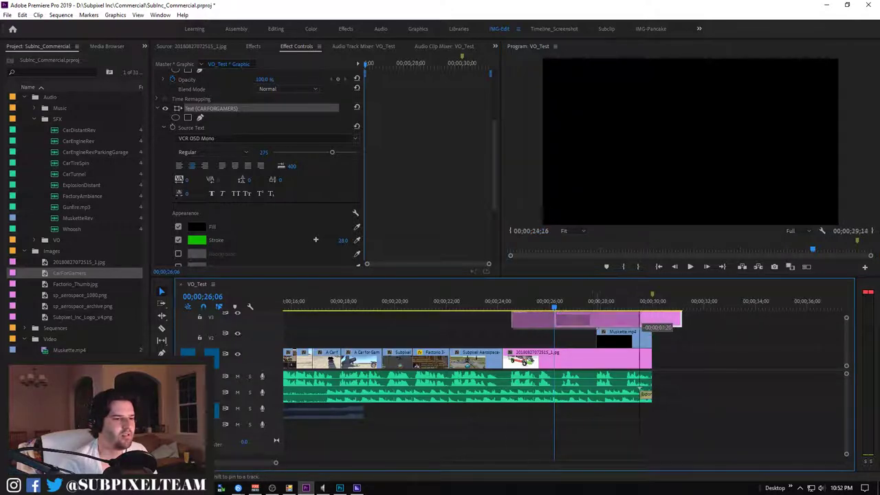
left_click_drag(629, 319, 596, 318)
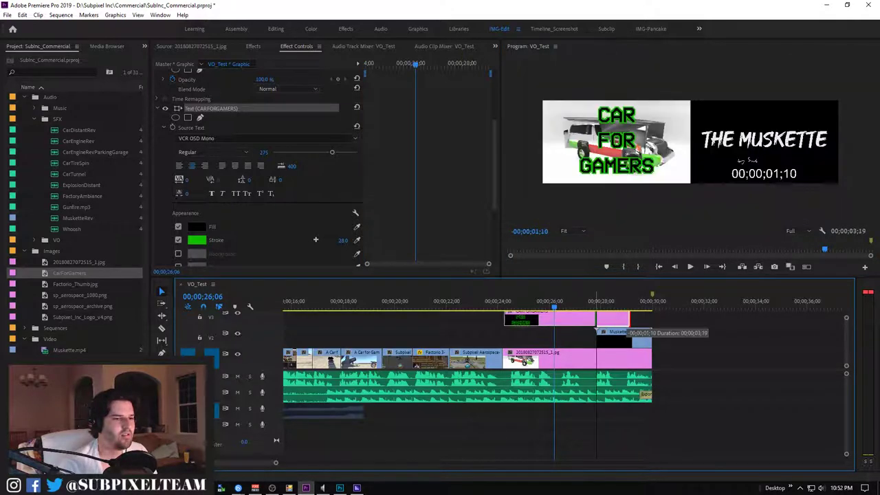
key("Up")
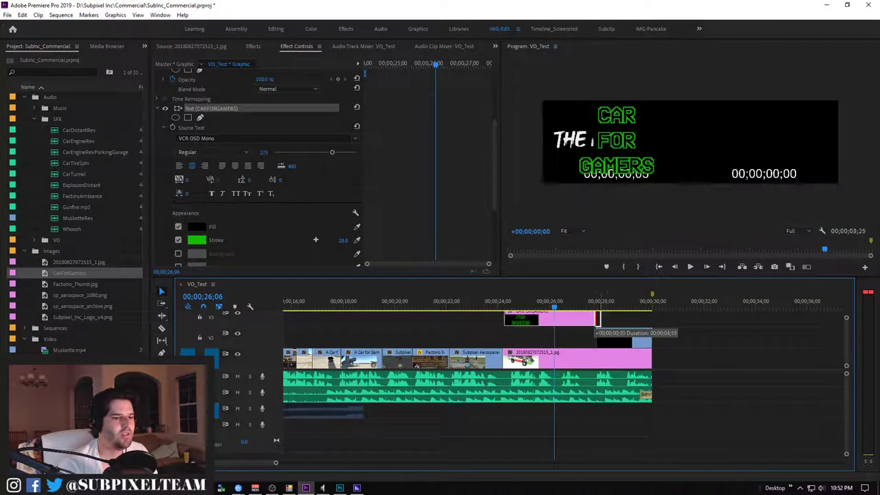
key("Right")
key("Right")
key("Right")
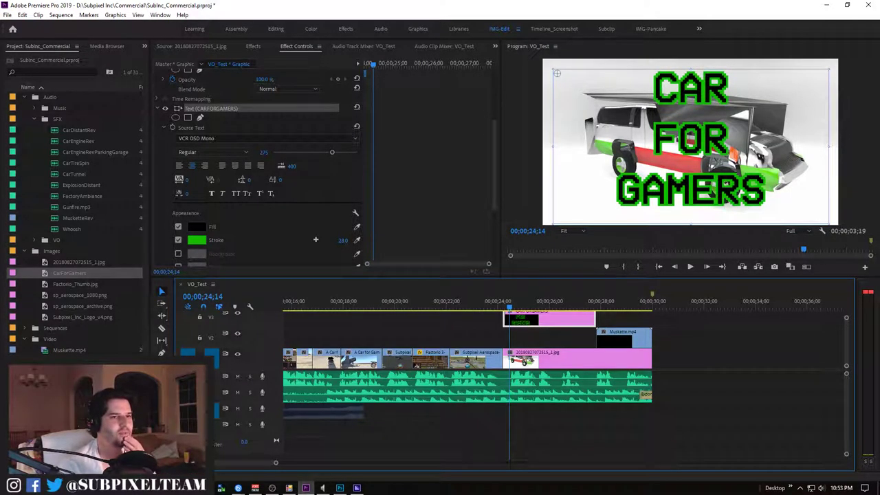
Edit the title text, keeping the three-line CAR / FOR / GAMERS layout
left_click(557, 73)
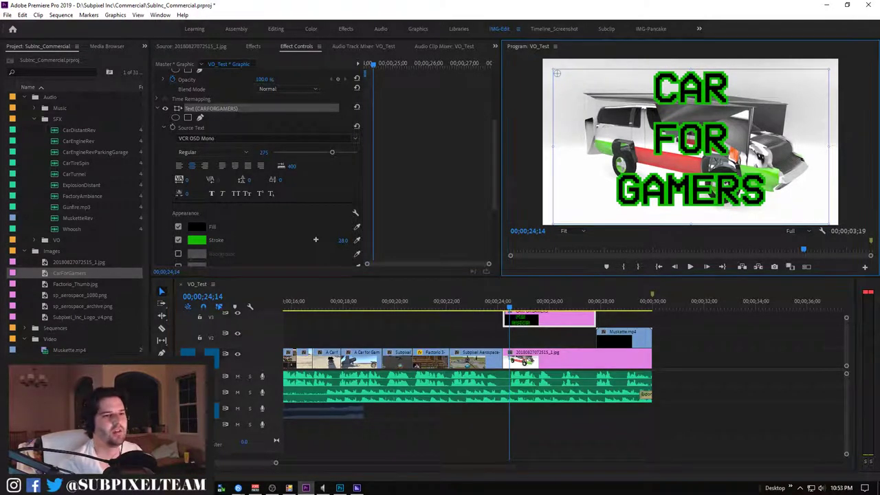
key("BackSpace")
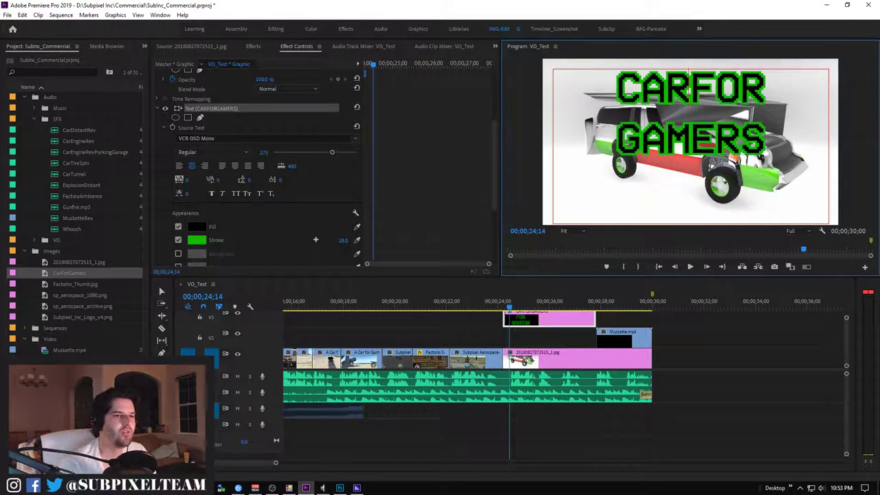
key("BackSpace")
key("Return")
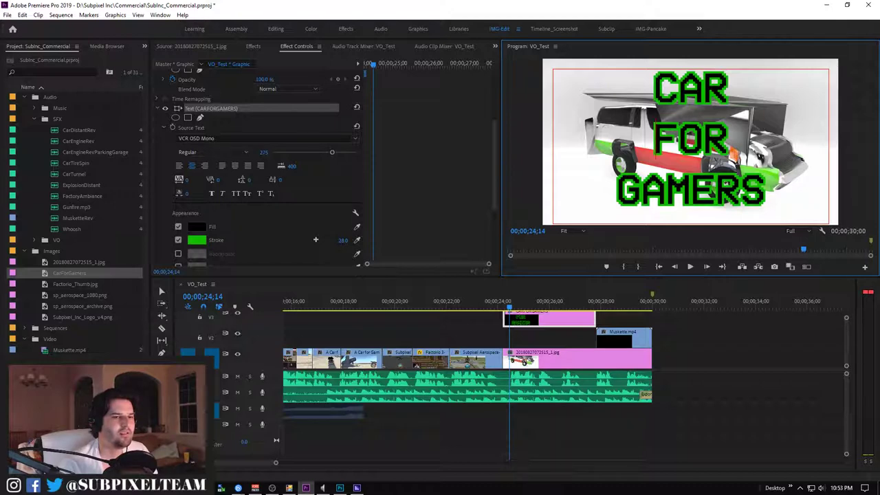
Make the stroke black and the fill bright green 00FF06
left_click(197, 240)
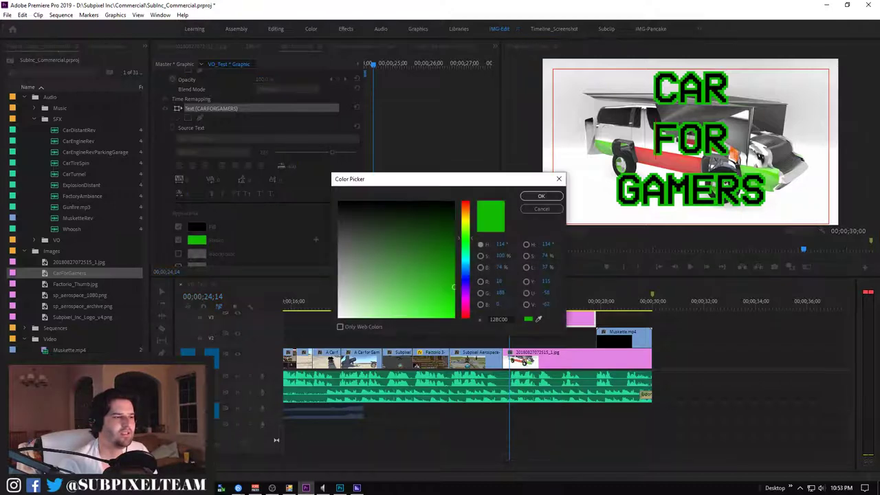
left_click(541, 196)
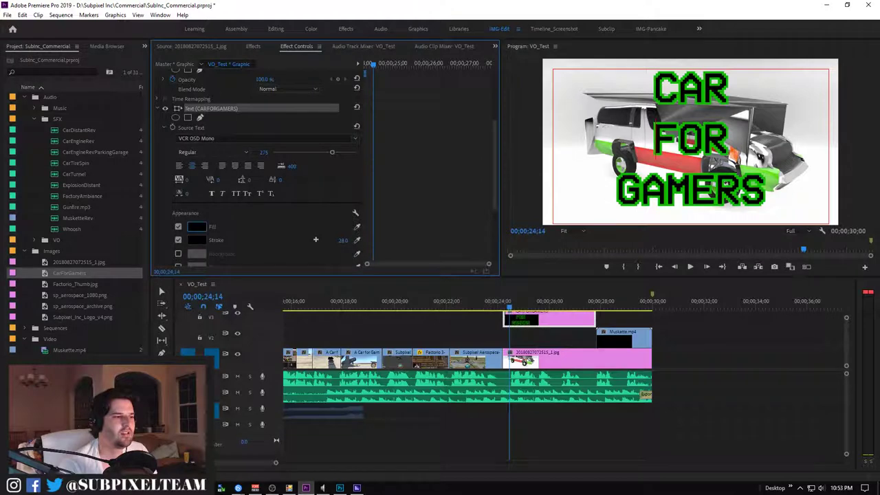
left_click(196, 226)
left_click(465, 239)
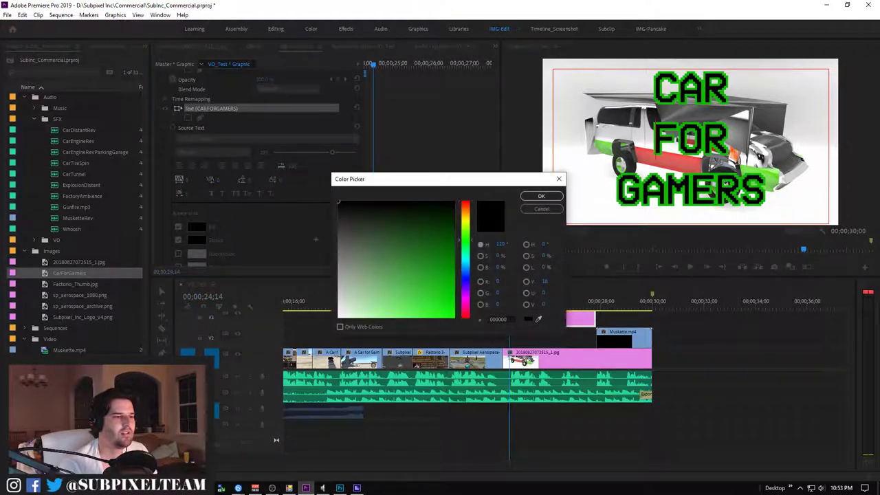
left_click(454, 201)
left_click(540, 196)
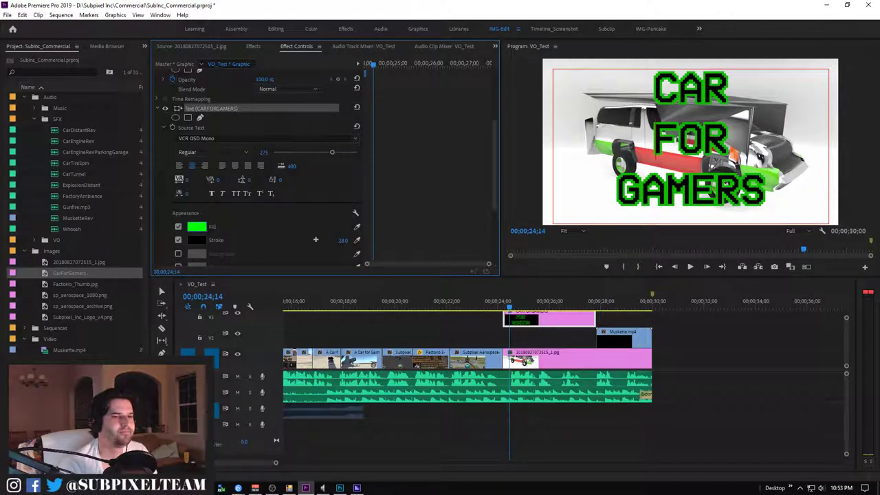
key("ctrl+s")
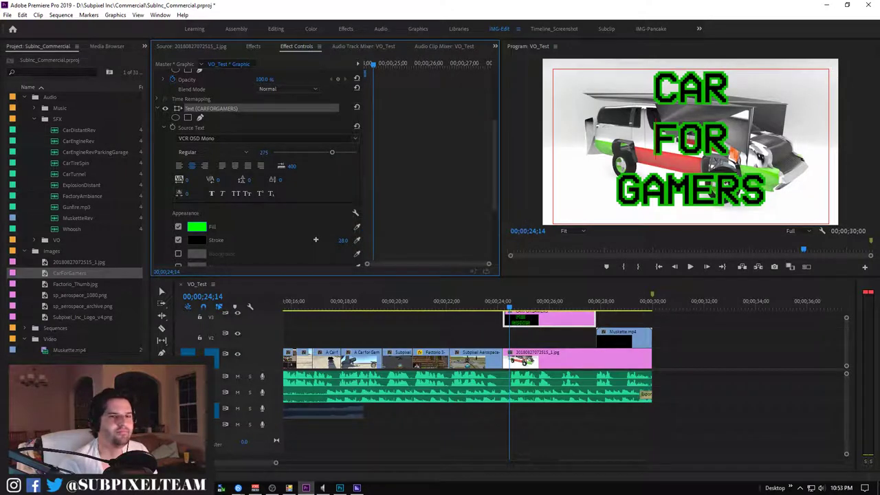
key("ctrl+s")
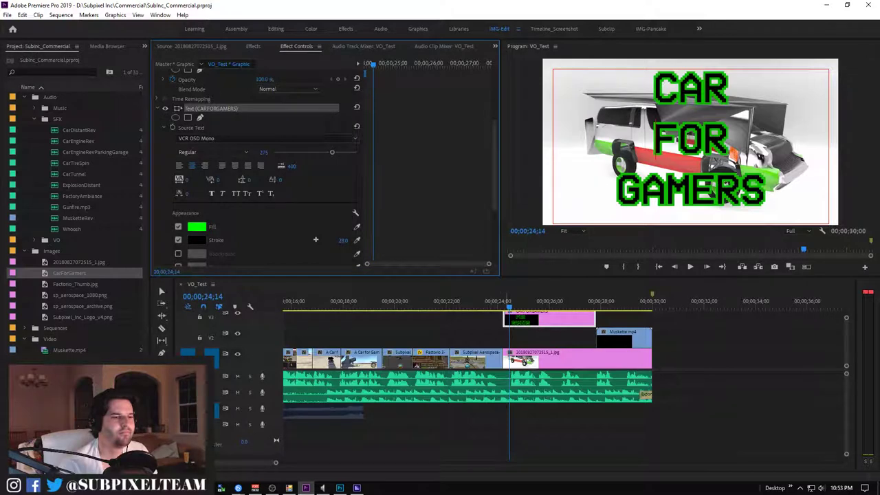
key("space")
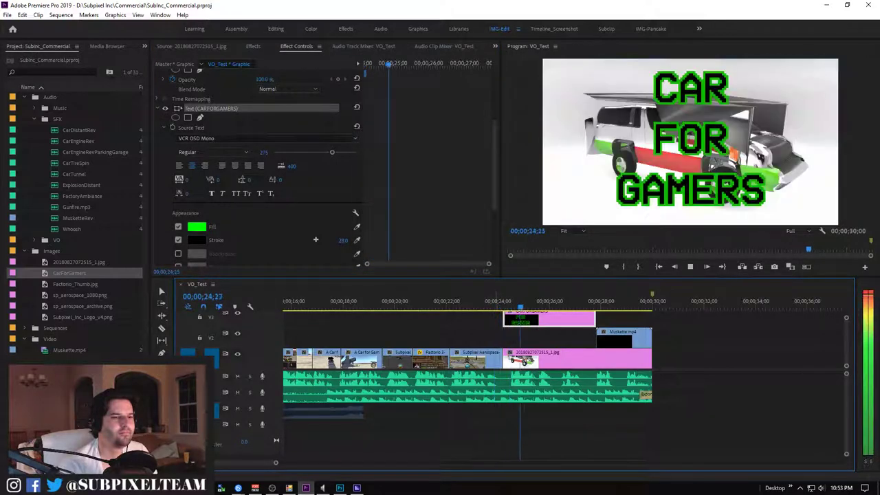
key("space")
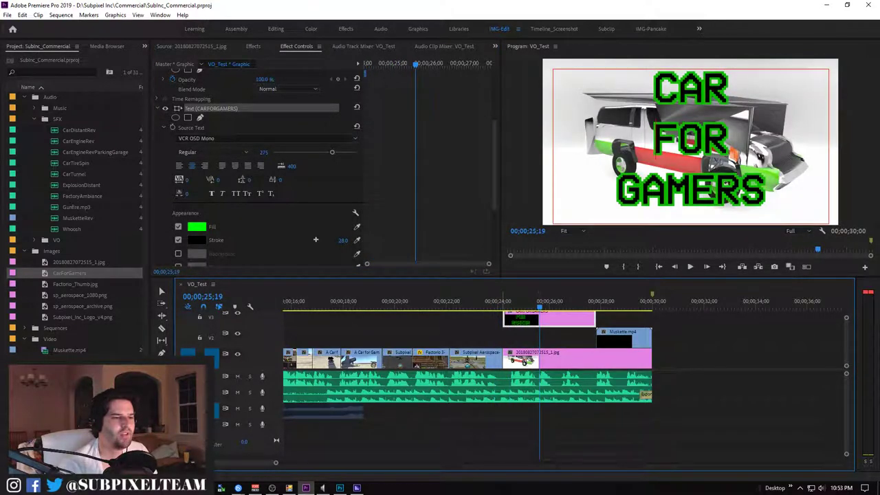
Trim the title clip's start later, widen Effect Controls, and preview the title
left_click_drag(504, 319, 540, 318)
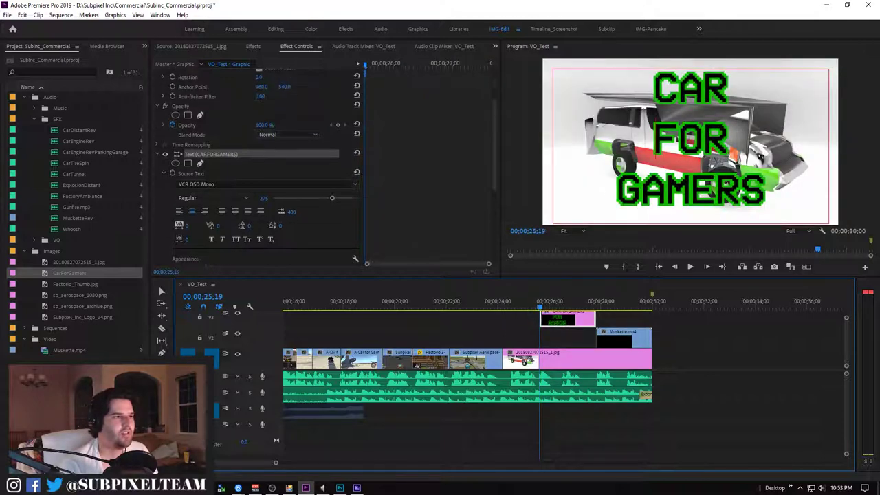
scroll(258, 165, "up", 3)
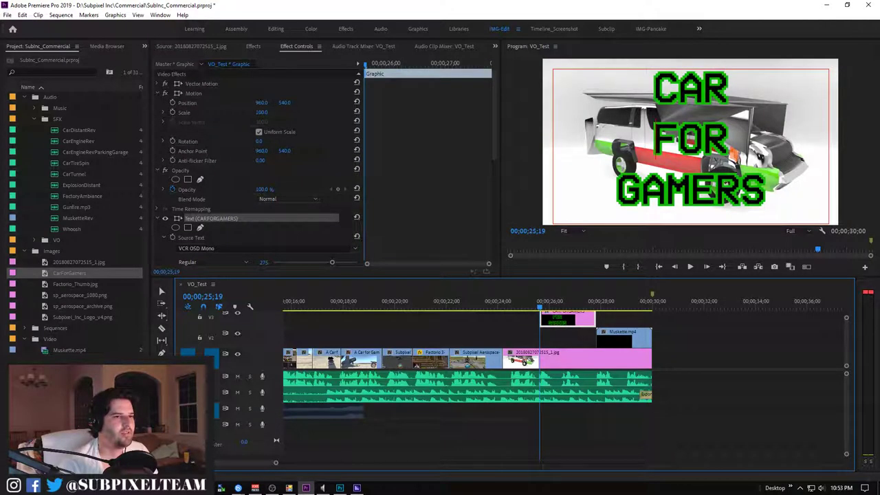
left_click_drag(497, 158, 610, 158)
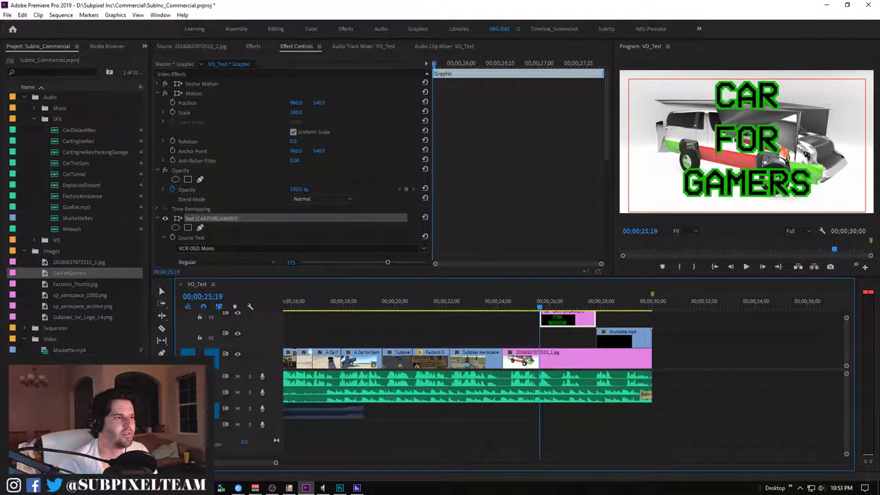
scroll(289, 165, "down", 1)
scroll(289, 165, "down", 1)
key("space")
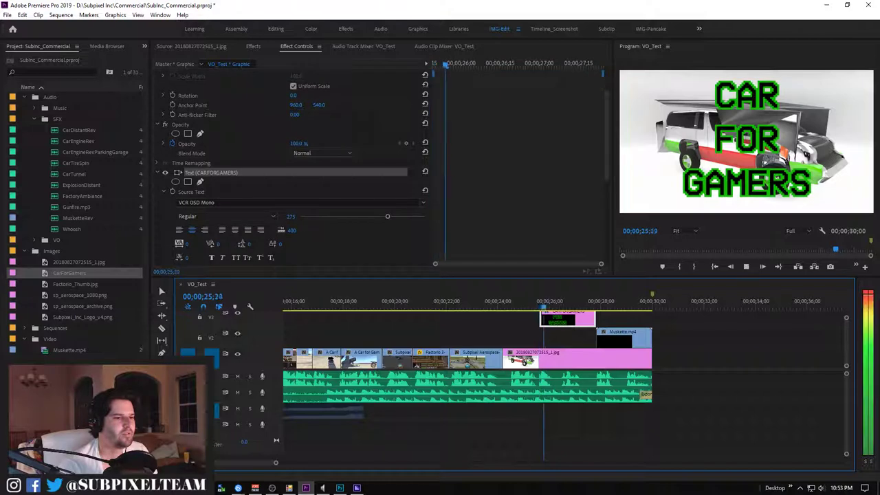
key("space")
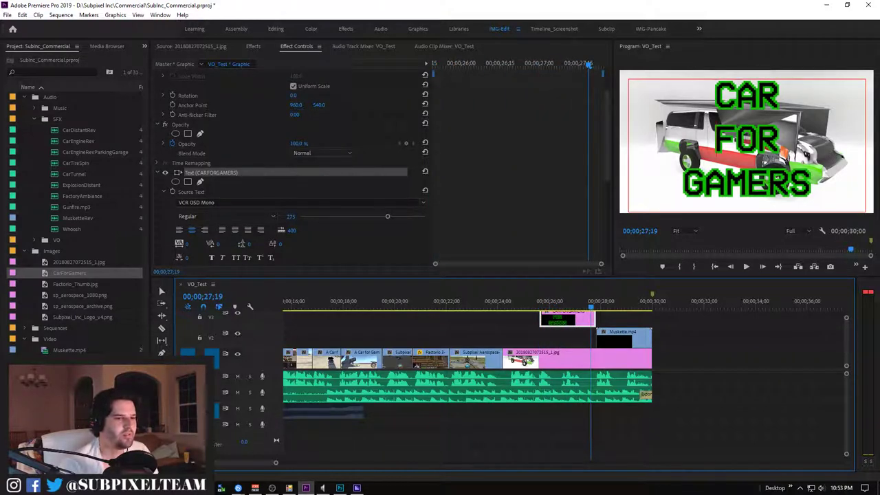
Enable Source Text keyframing at 00;00;25;19 and select the title text for editing
key("shift+Right")
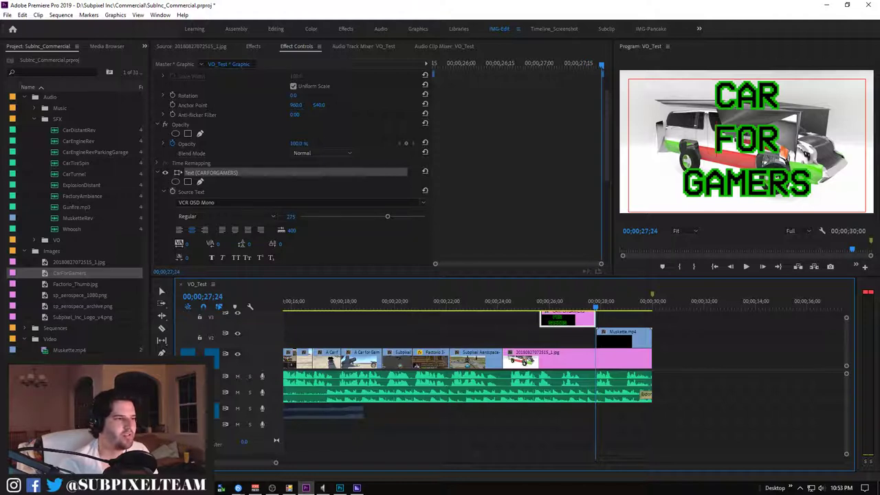
left_click(173, 191)
key("Up")
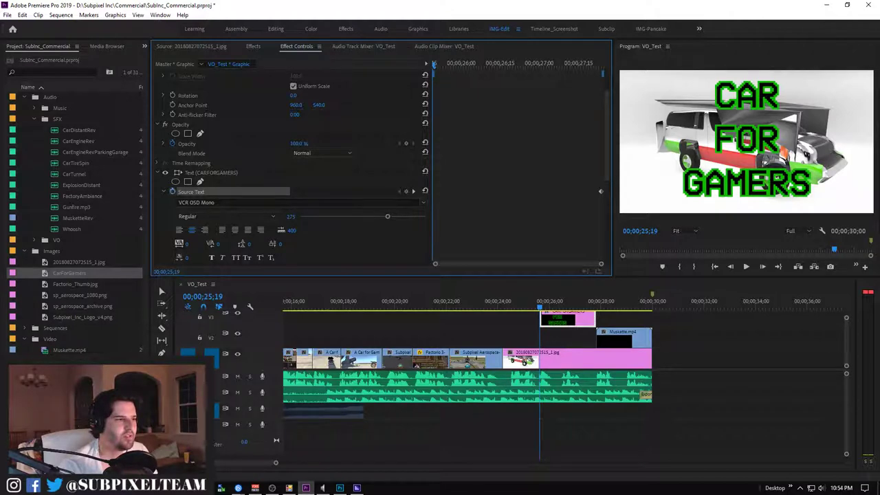
key("Return")
left_click(405, 191)
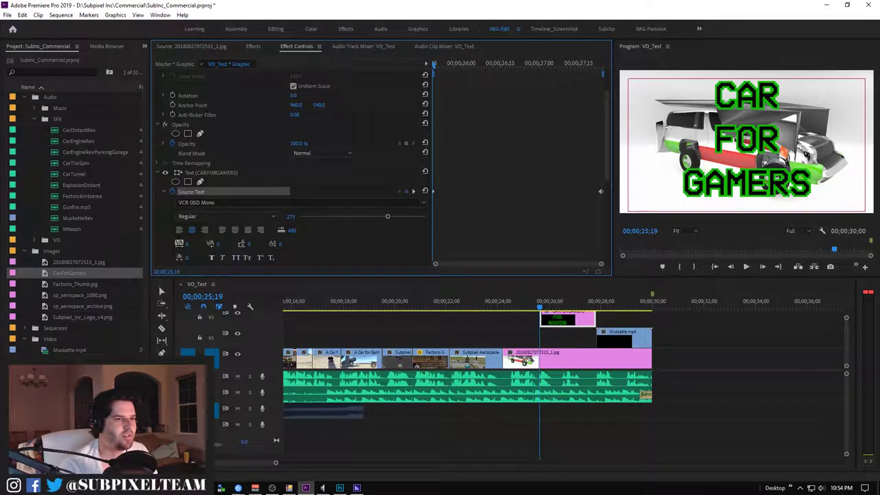
left_click(763, 186)
Make the Source Text keyframe at 00;00;25;24 show only the word CAR
double_click(765, 185)
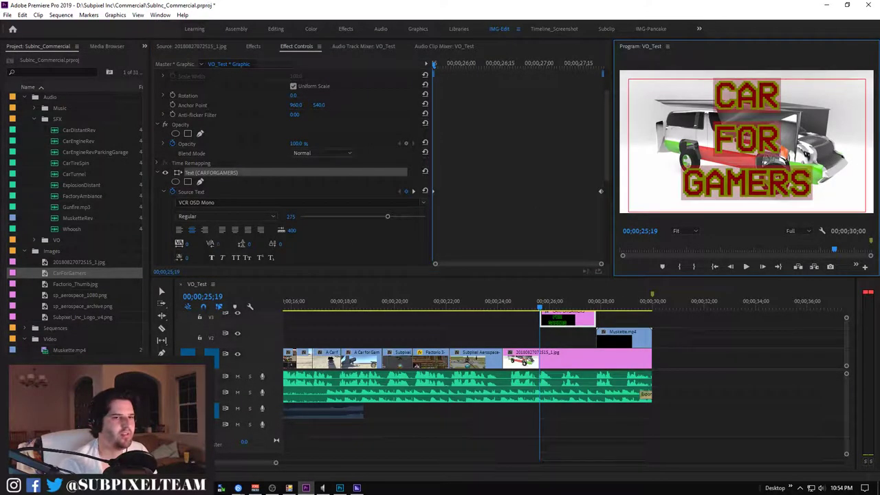
key("BackSpace")
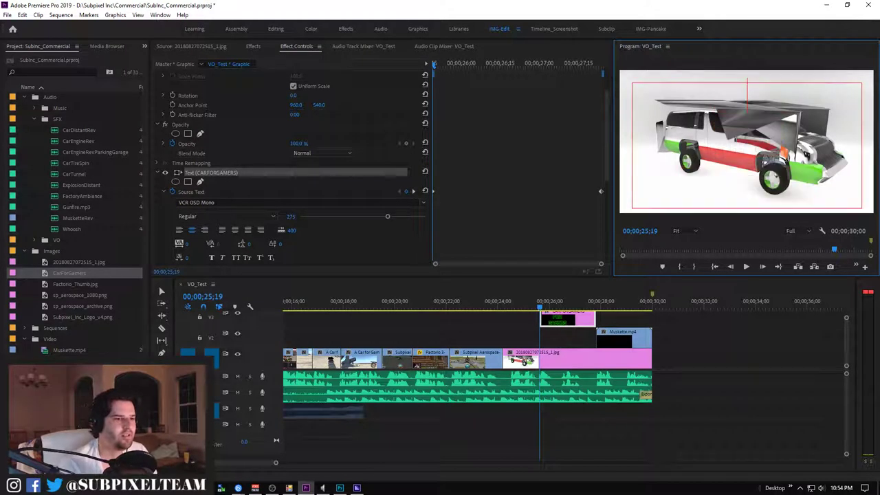
left_click(545, 319)
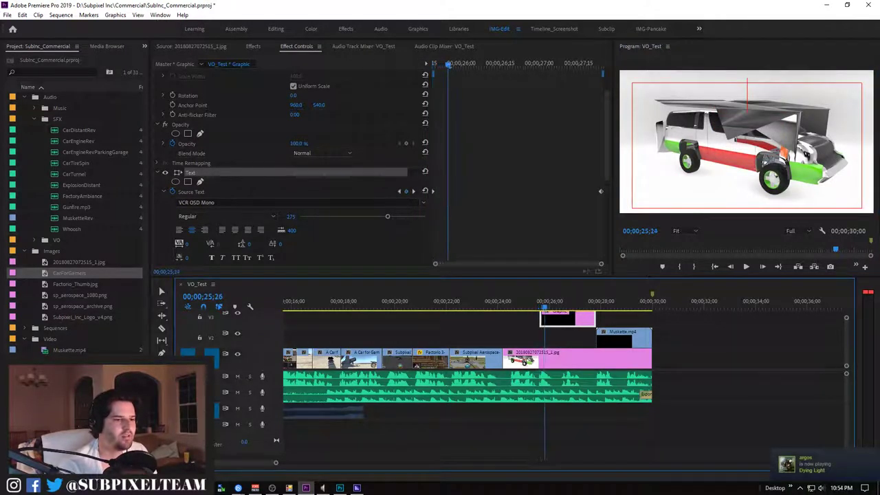
left_click_drag(544, 302, 546, 302)
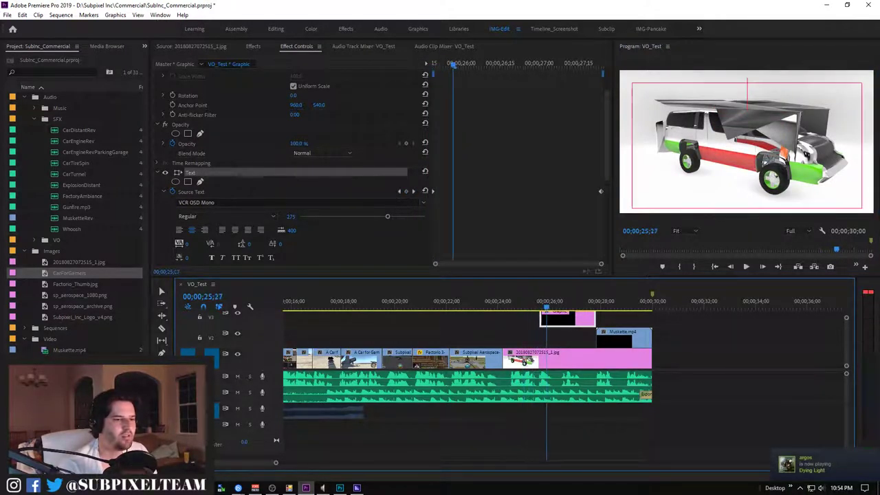
key("ctrl+z")
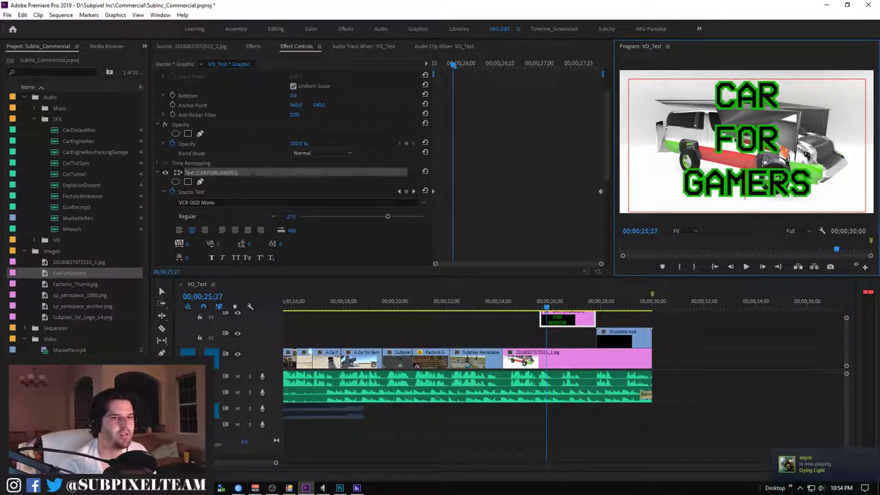
key("ctrl+z")
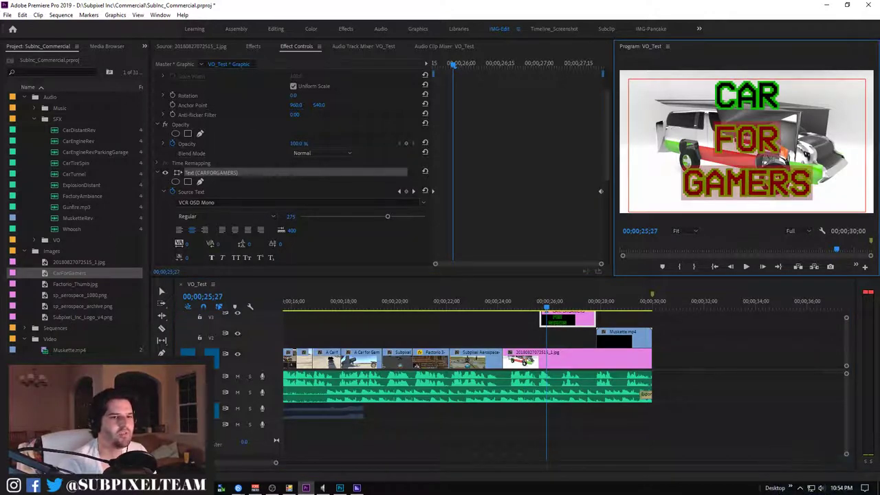
key("ctrl+z")
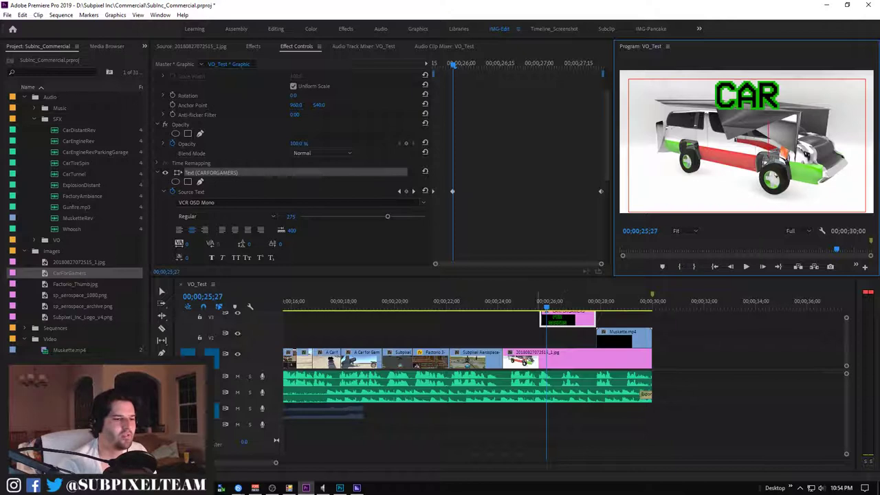
left_click_drag(452, 63, 466, 63)
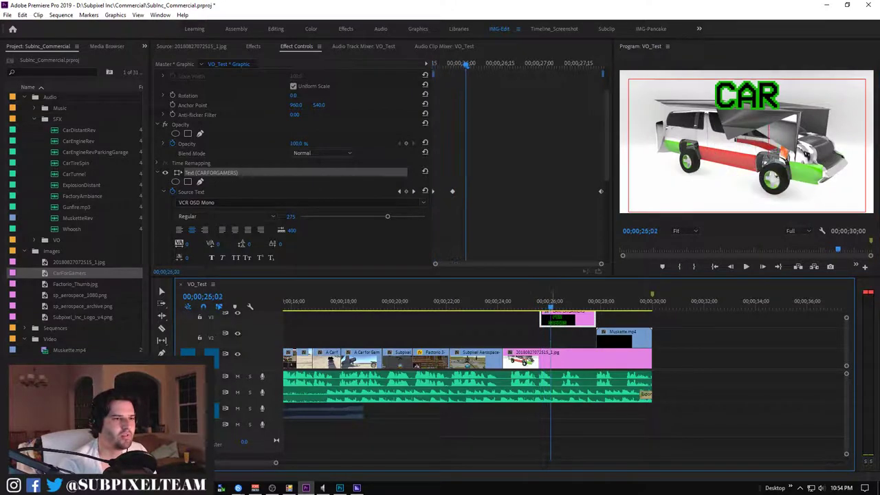
left_click_drag(466, 63, 445, 63)
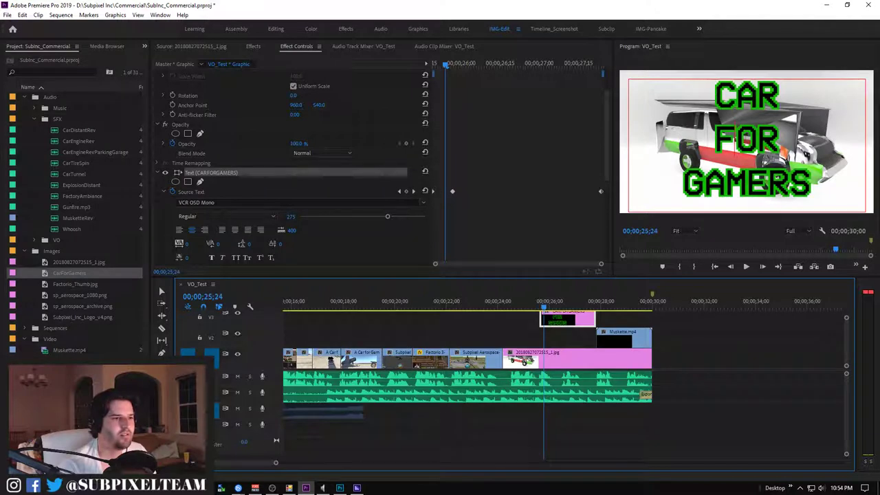
key("shift+5")
key("ctrl+v")
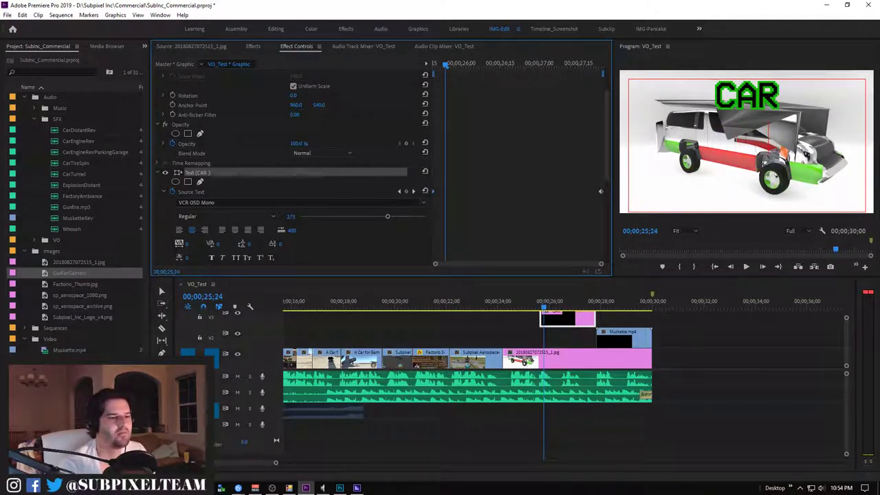
Add Source Text keyframes at 00;00;26;15 and 00;00;26;19
key("space")
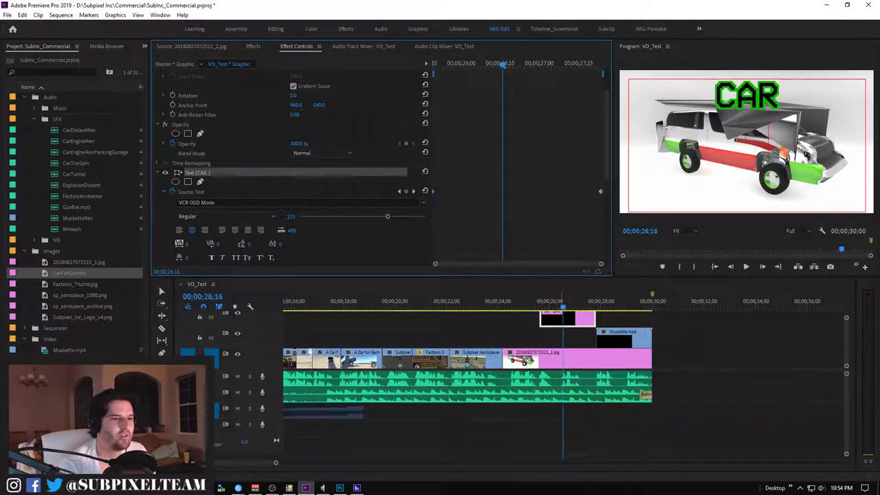
key("shift+3")
key("Left")
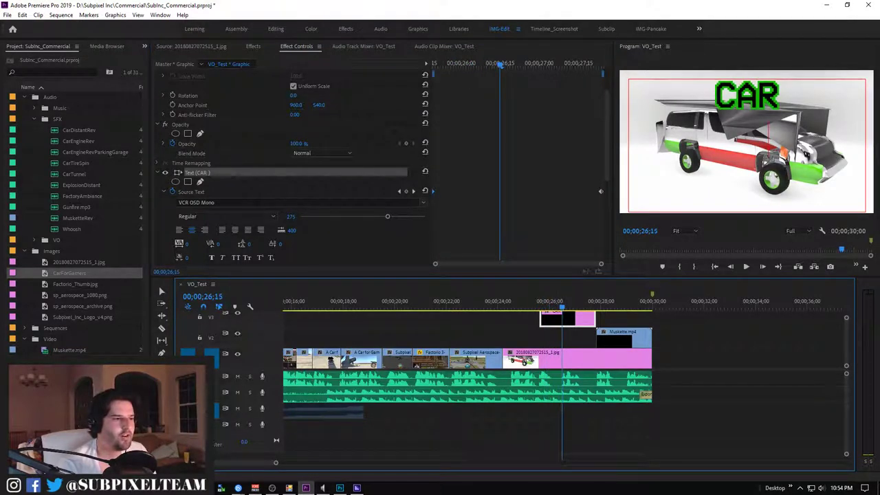
left_click(406, 191)
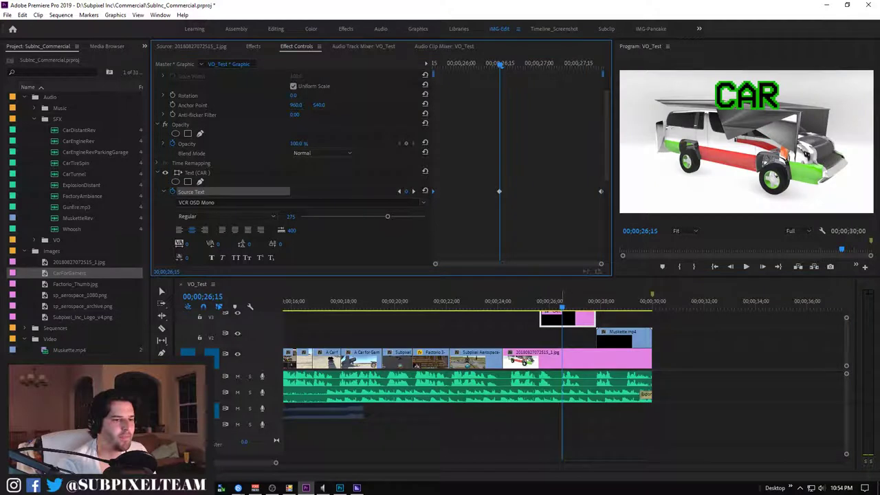
key("shift+3")
key("Right")
key("Right")
key("Right")
key("Right")
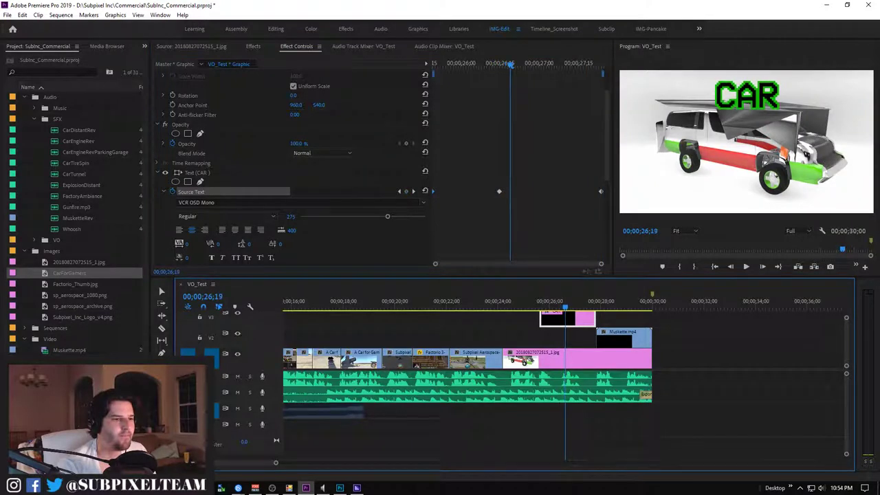
left_click(405, 191)
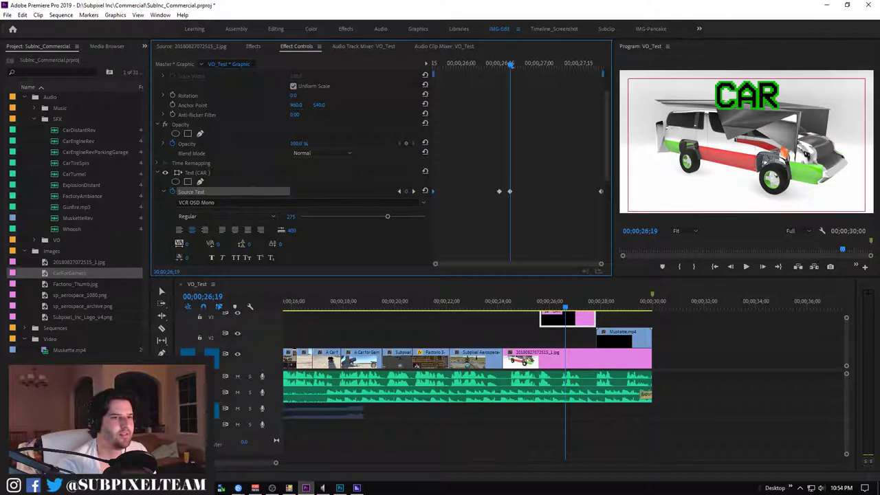
Type FOR GAMERS under CAR, and make the 26;15 keyframe read CAR FOR
left_click(746, 96)
key("Return")
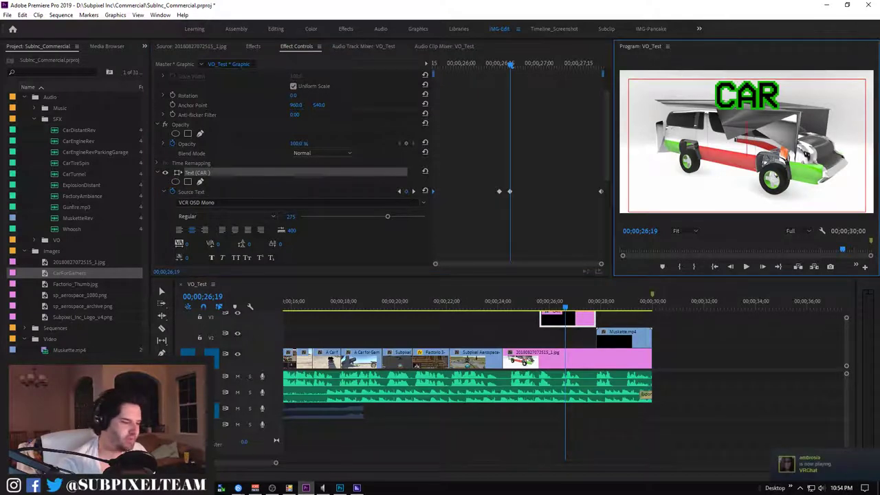
type("FOR ")
type("GAM")
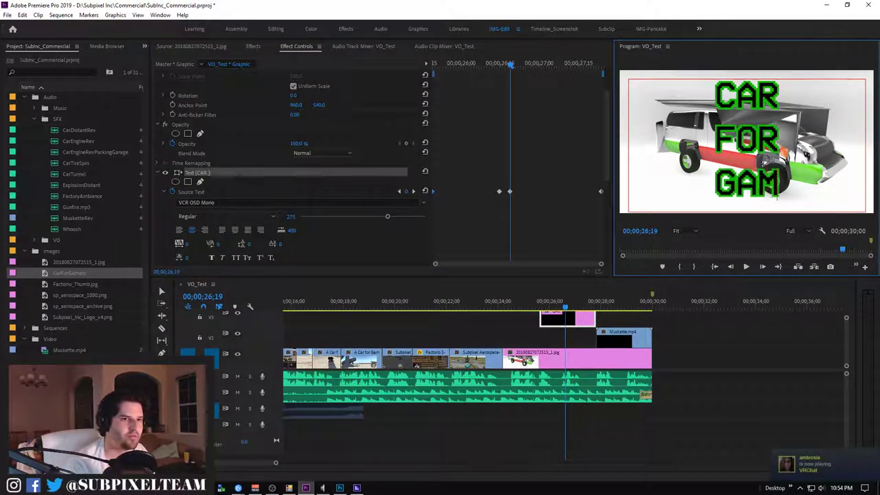
type("ERS")
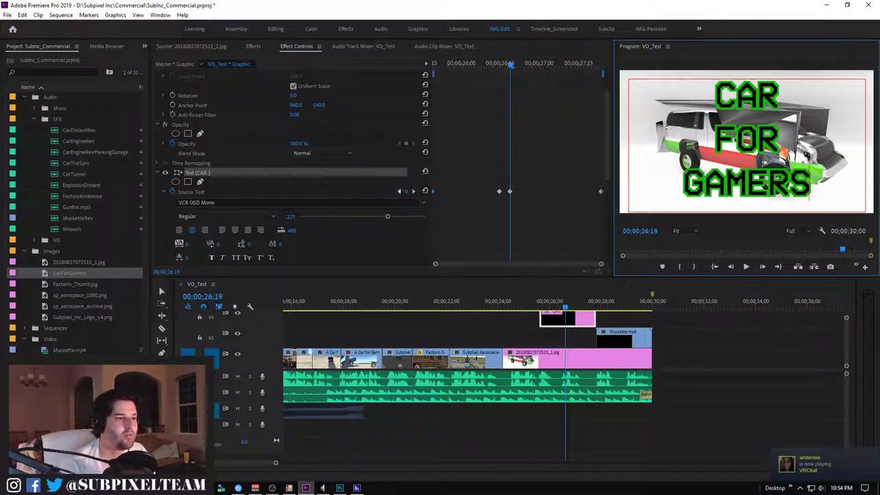
left_click(500, 63)
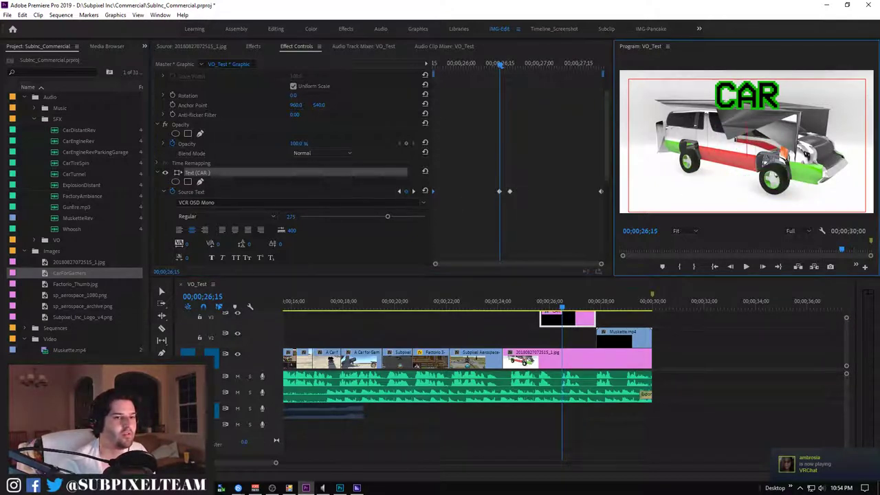
type("FOR")
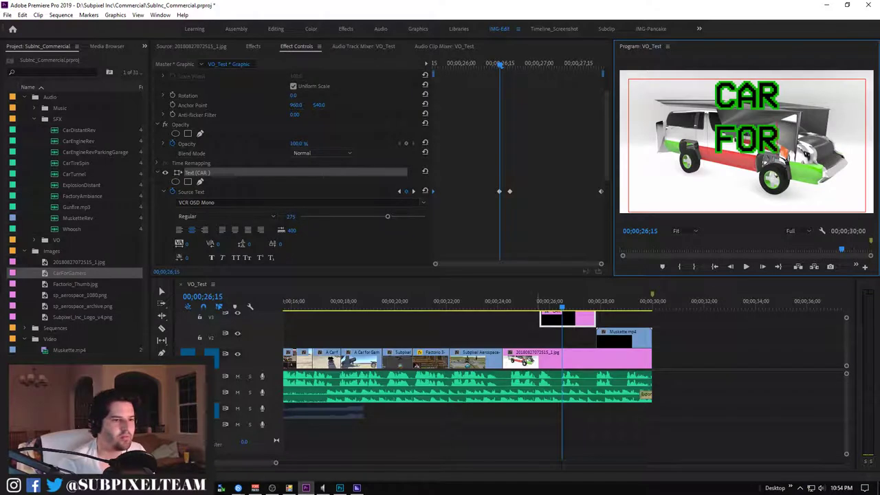
key("BackSpace")
key("BackSpace")
key("BackSpace")
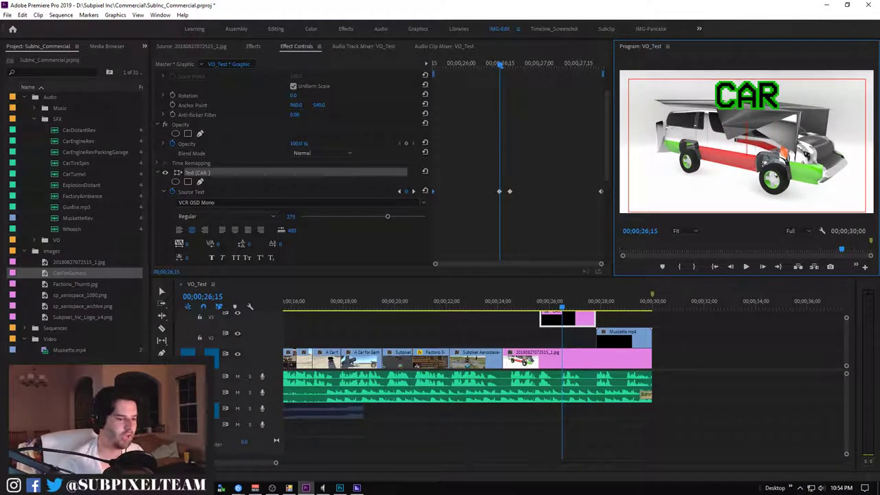
type("FOR")
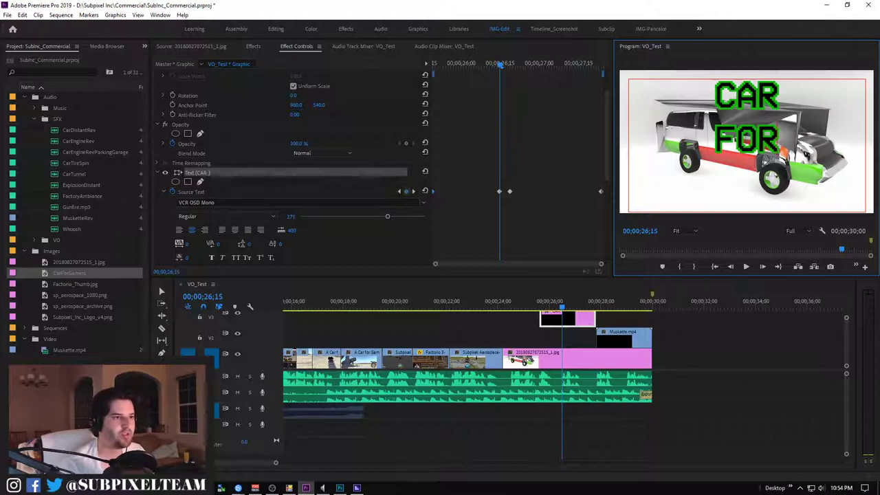
left_click(413, 191)
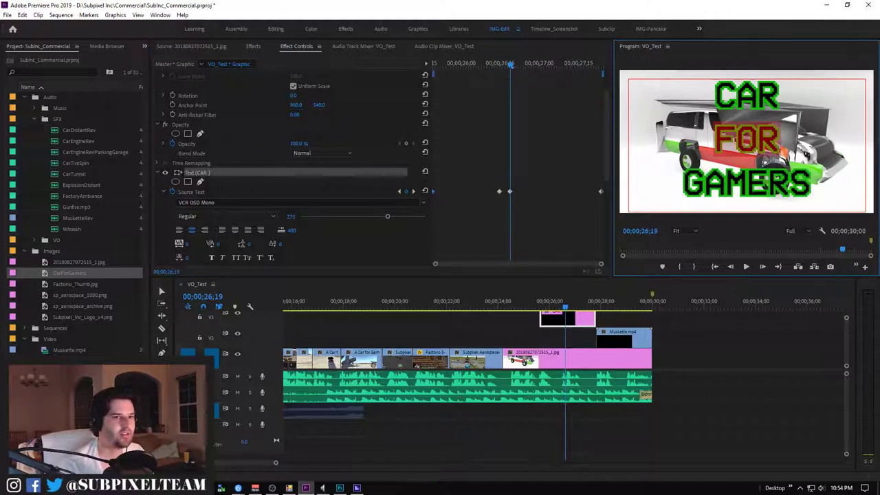
Change the 26;19 title to CAR / 4GAMERS and move it slightly lower
key("ctrl+z")
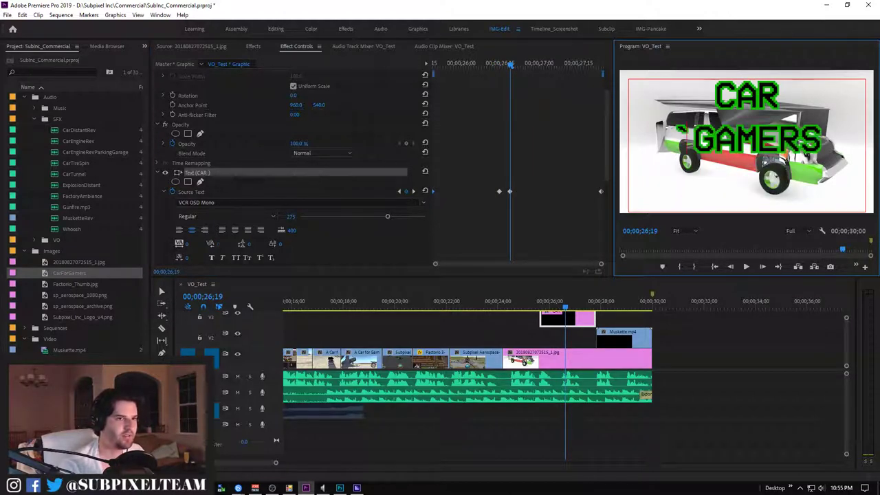
key("ctrl+shift+z")
key("ctrl+z")
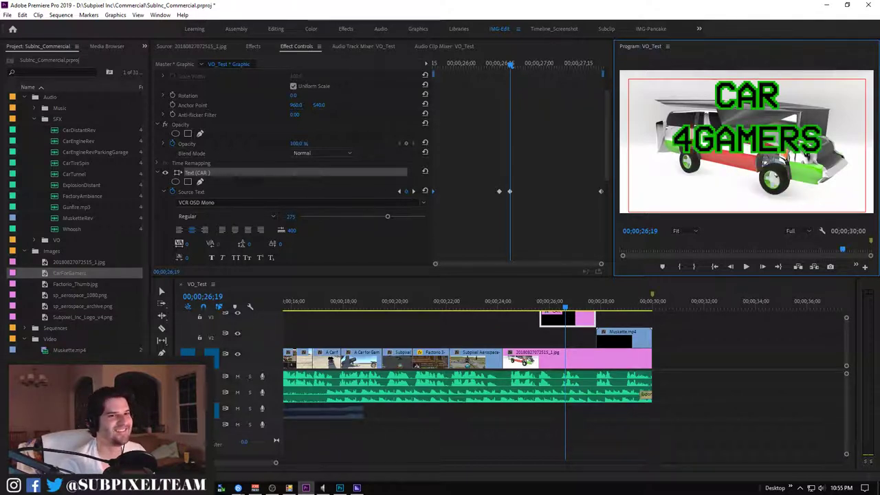
key("ctrl+z")
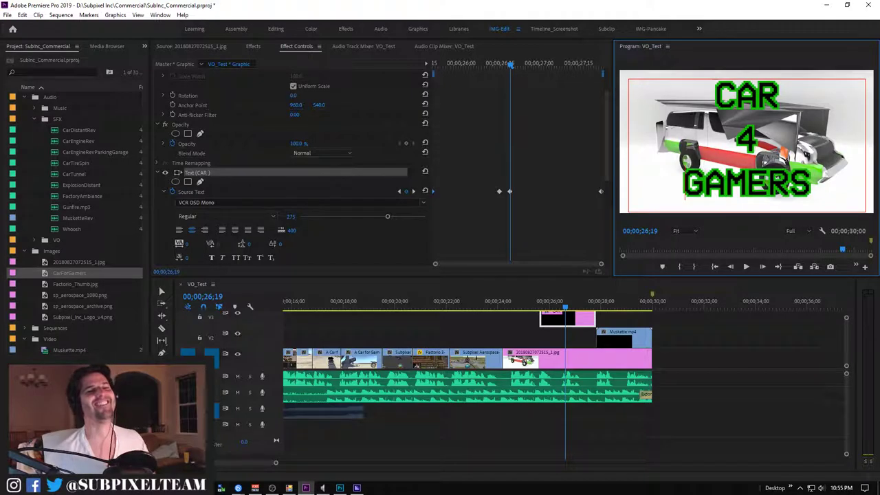
key("BackSpace")
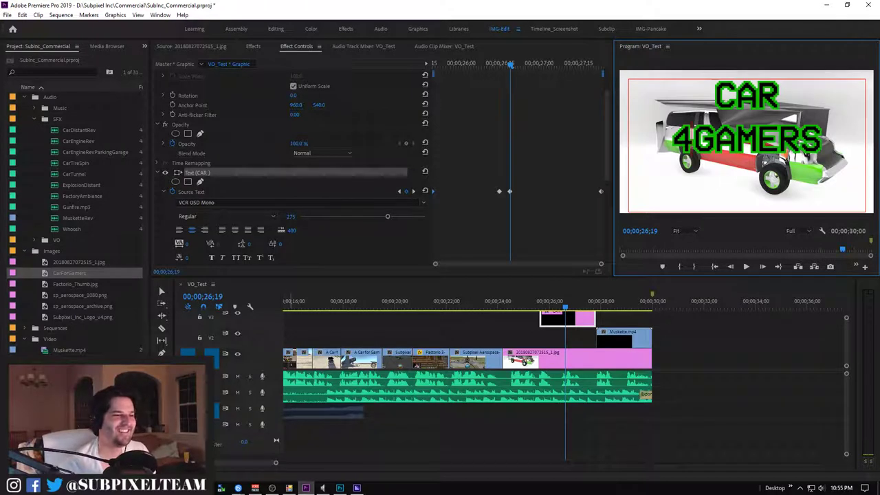
key("Escape")
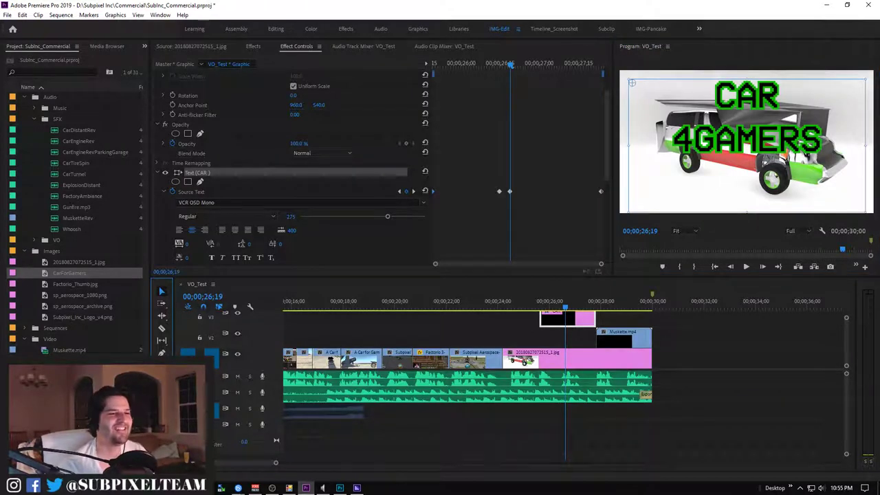
left_click(499, 191)
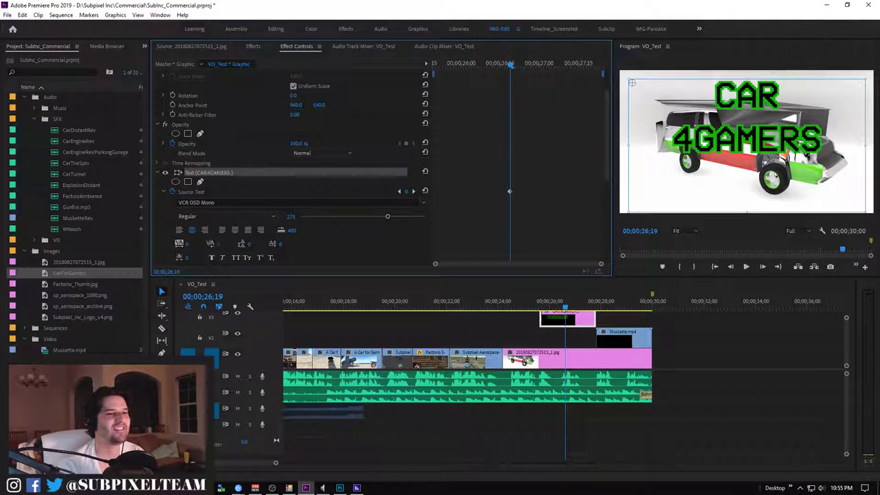
mouse_move(734, 133)
left_mouse_down()
mouse_move(734, 144)
mouse_move(780, 157)
left_mouse_up()
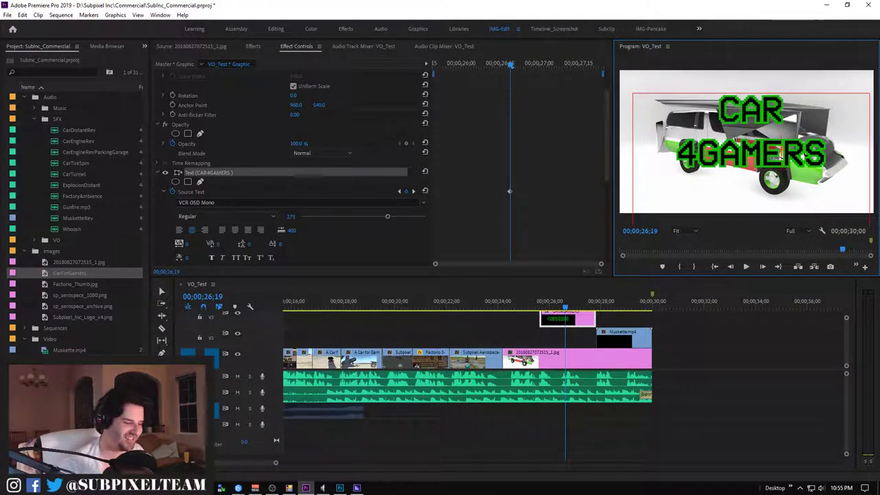
Try number substitutions in GAMERS and FOR, then revert to CAR 4GAMERS
key("BackSpace")
type("3")
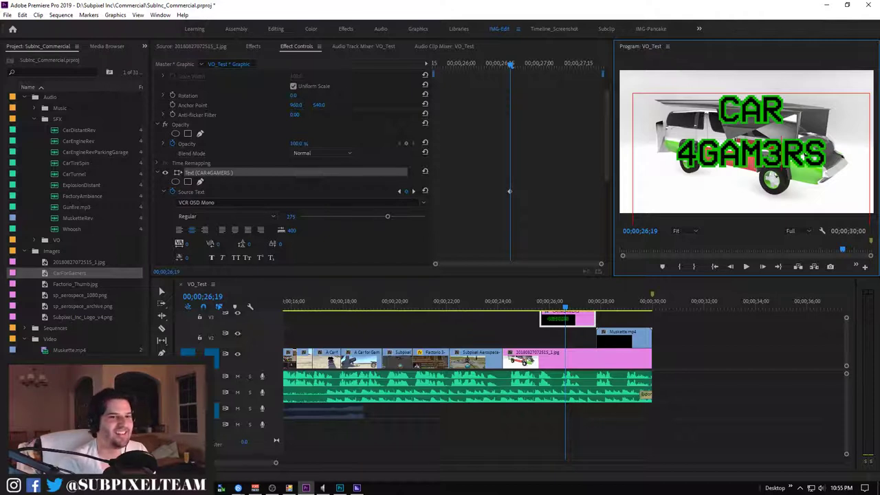
key("BackSpace")
type("3")
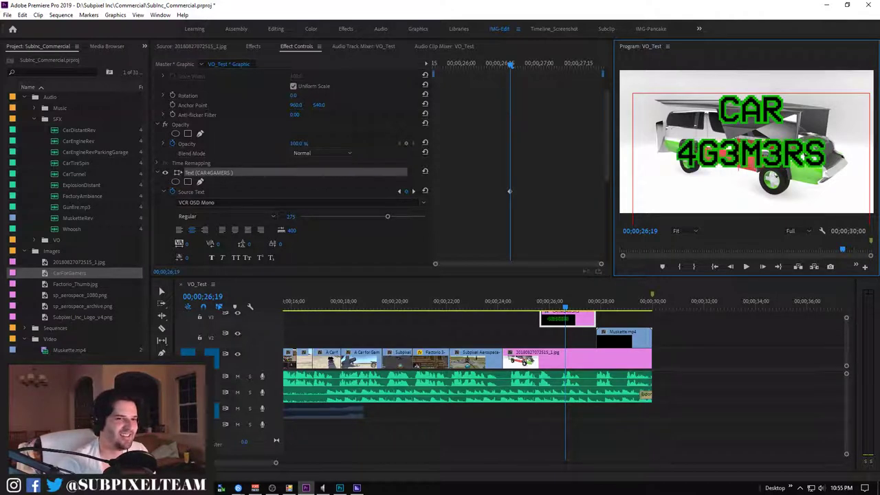
key("BackSpace")
type("4")
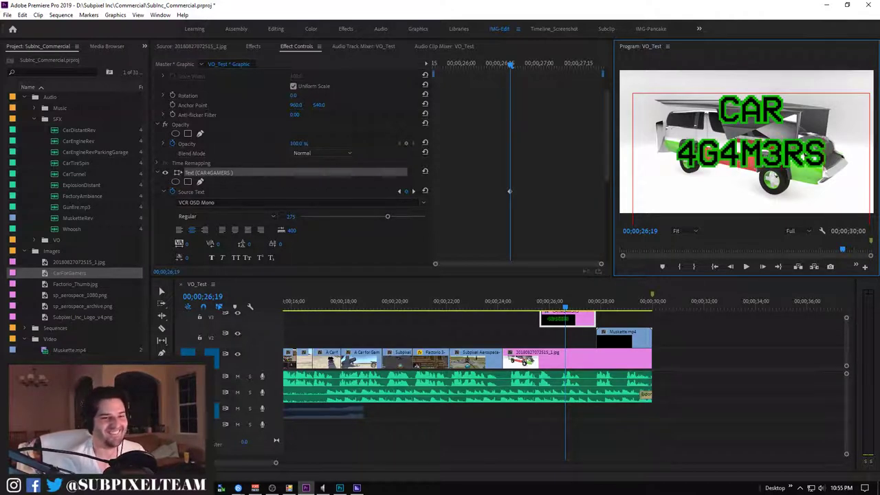
key("BackSpace")
type("5")
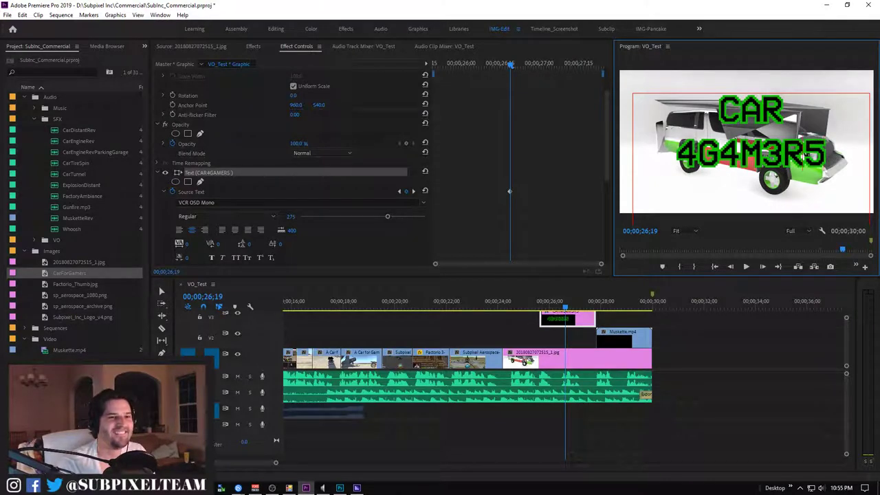
key("Return")
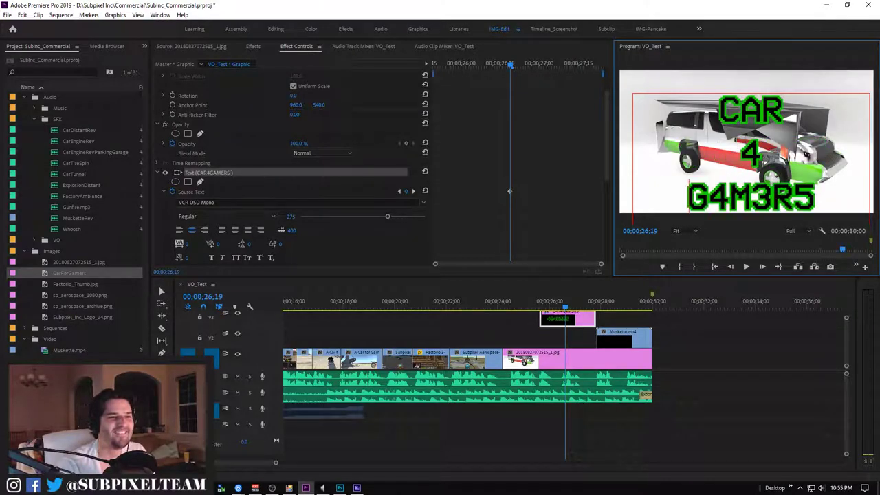
key("BackSpace")
type("F")
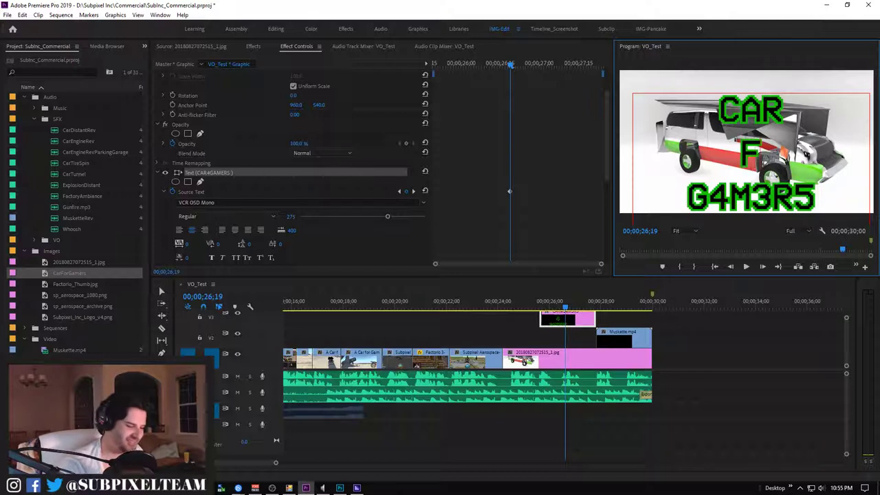
type("OR")
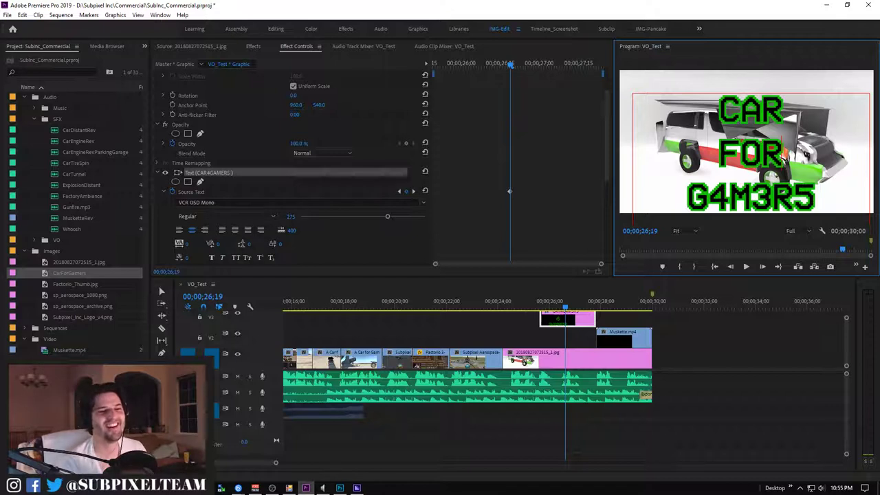
key("ctrl+z")
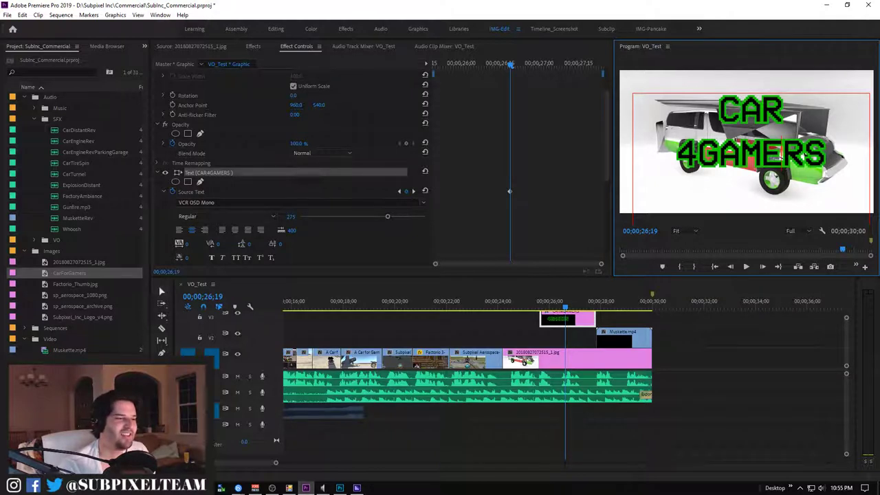
Nudge the CAR 4GAMERS title down-left and raise its font size from 275 to 400
key("v")
left_click_drag(778, 157, 776, 160)
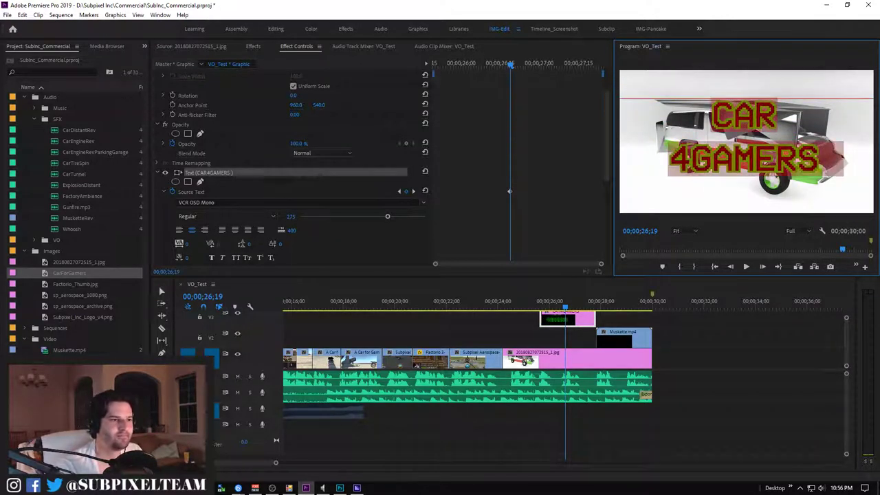
left_click_drag(387, 216, 424, 216)
left_click(745, 138)
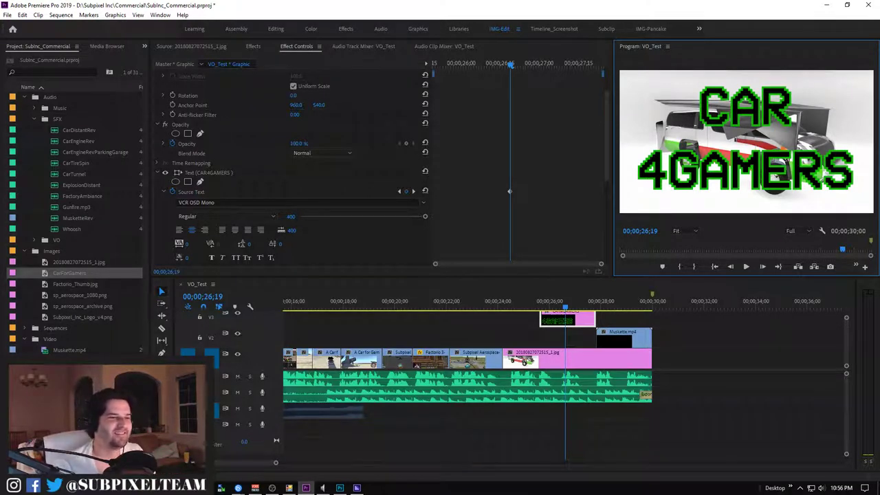
Copy the Source Text keyframe and move it slightly later
left_click(563, 191)
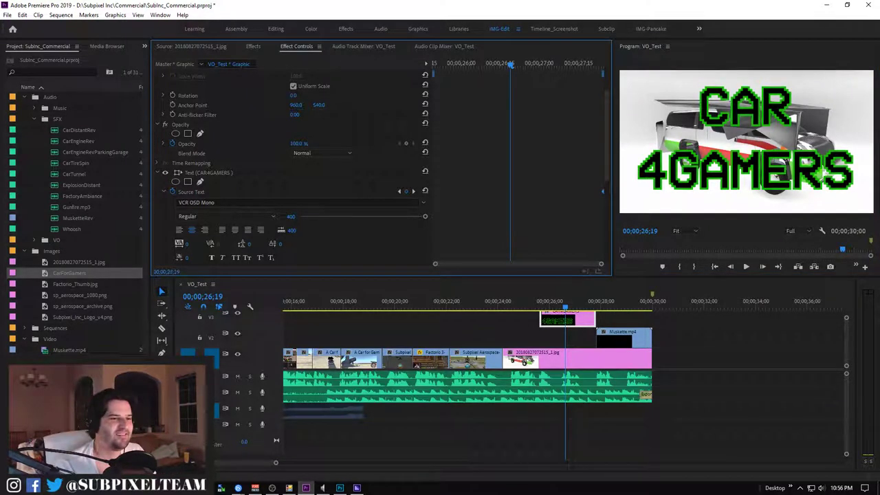
right_click(603, 192)
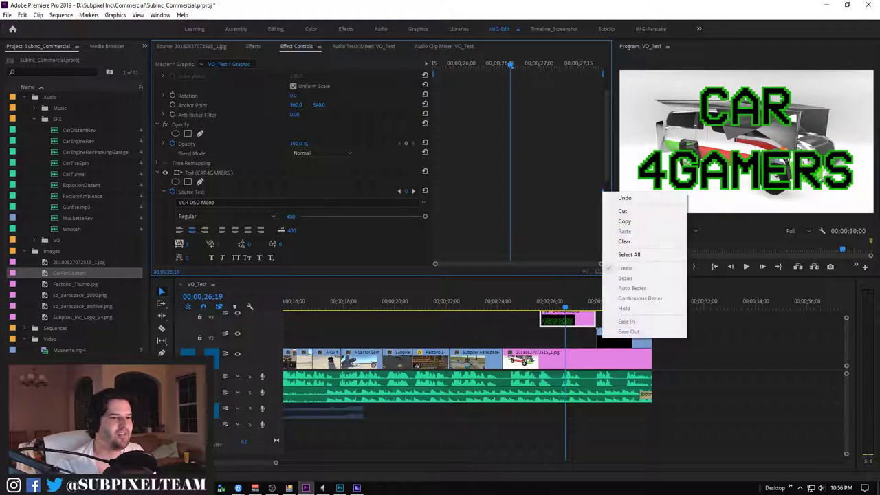
left_click(622, 221)
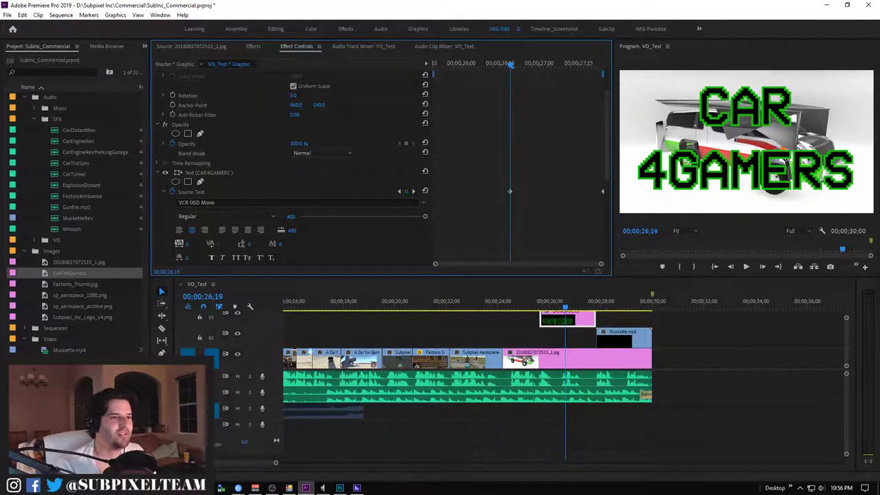
left_click_drag(510, 191, 524, 191)
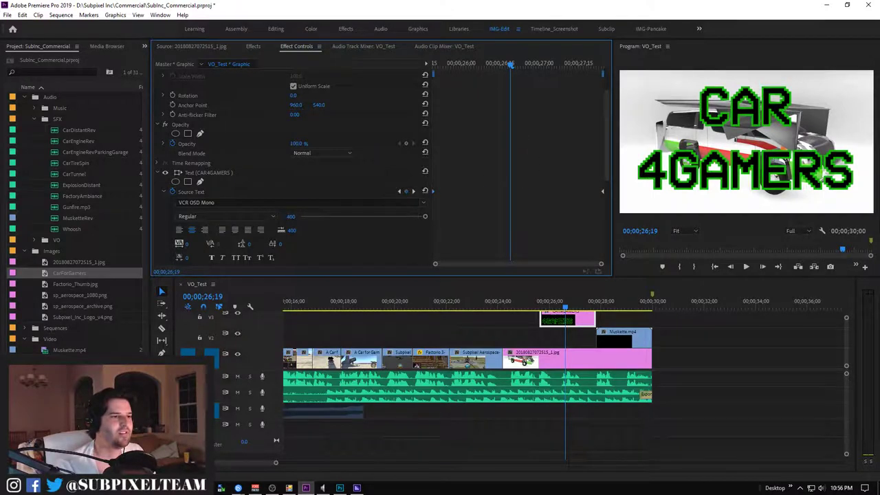
key("shift+Left")
key("shift+Left")
key("shift+Left")
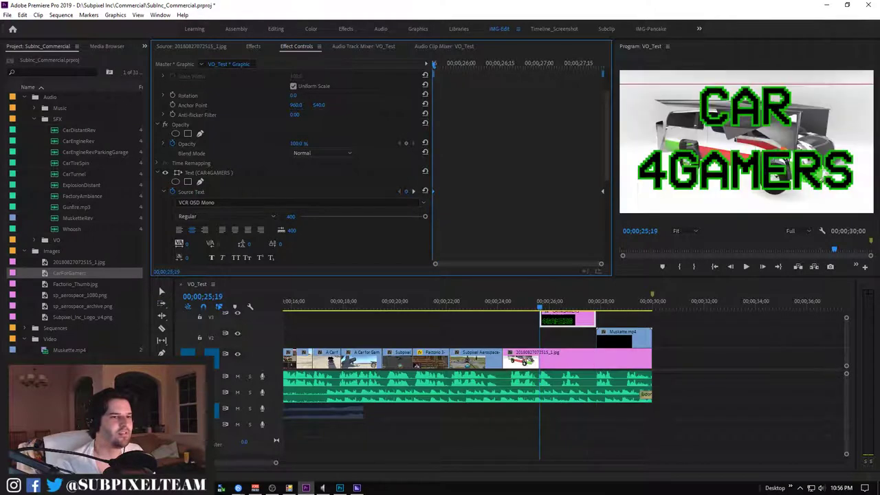
Show CAR alone first, add 4GAMERS back at 26;15, and save the project
left_click_drag(635, 172, 856, 172)
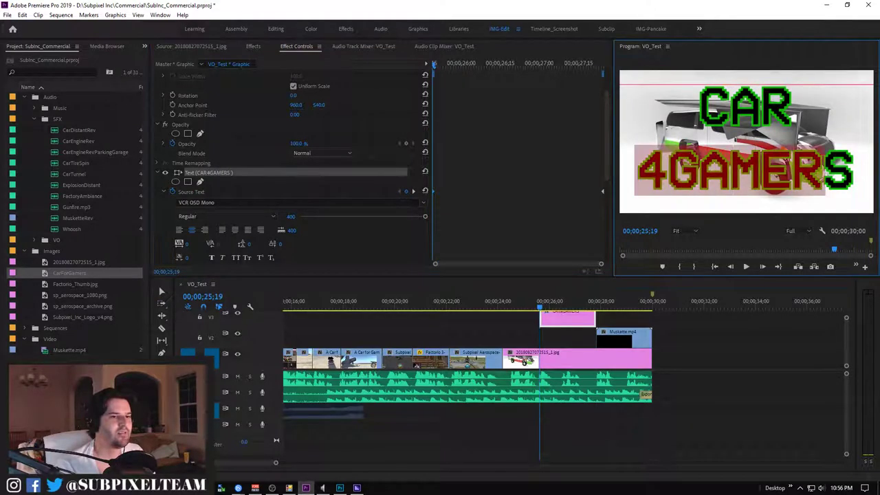
key("BackSpace")
key("space")
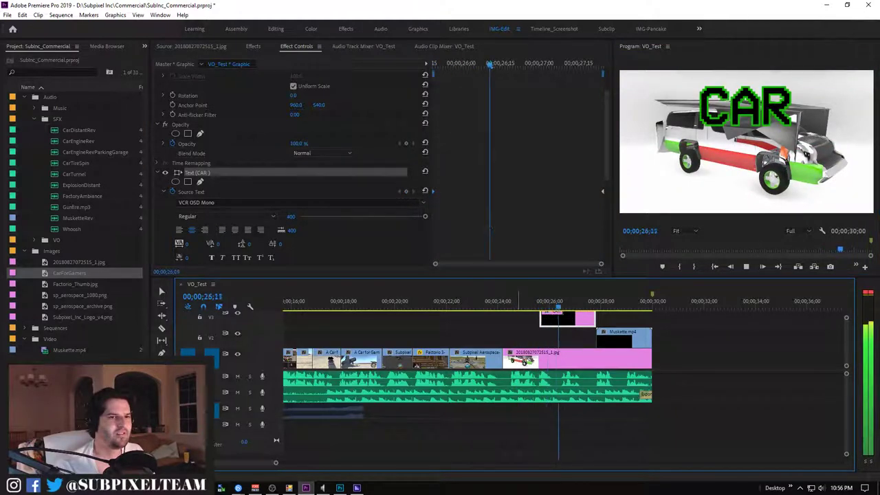
key("space")
left_click_drag(553, 63, 499, 64)
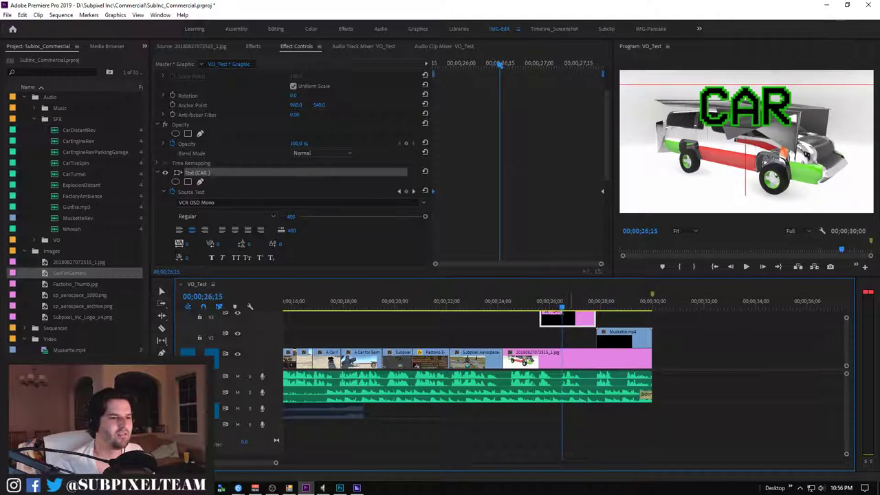
type("4GAMERS")
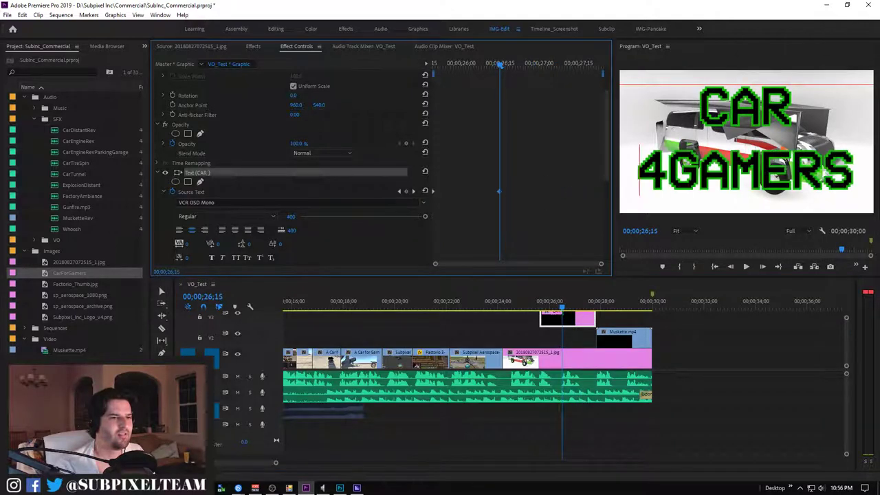
left_click(458, 302)
key("ctrl+s")
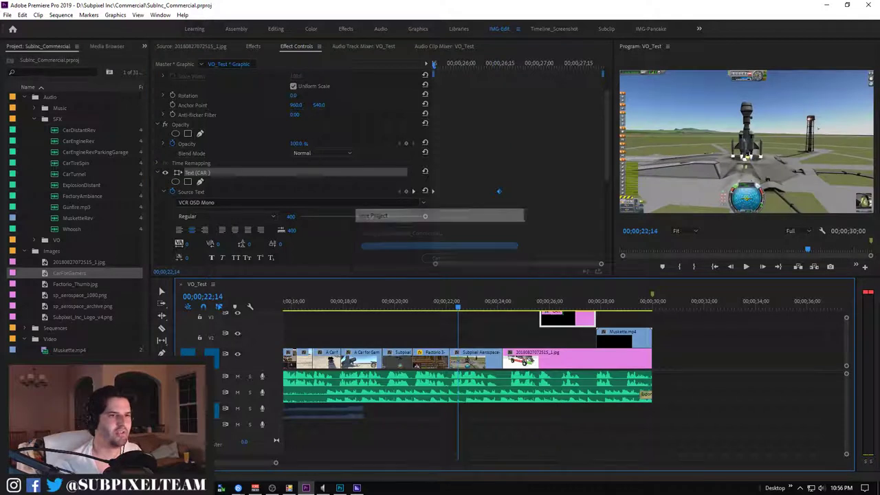
Save again, zoom the timeline to the rocket footage near 13 seconds, and play it maximized
key("v")
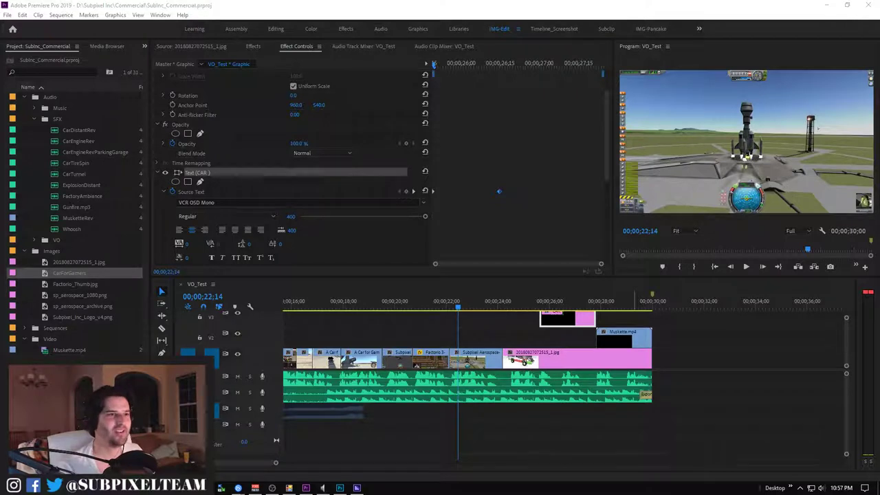
key("ctrl+s")
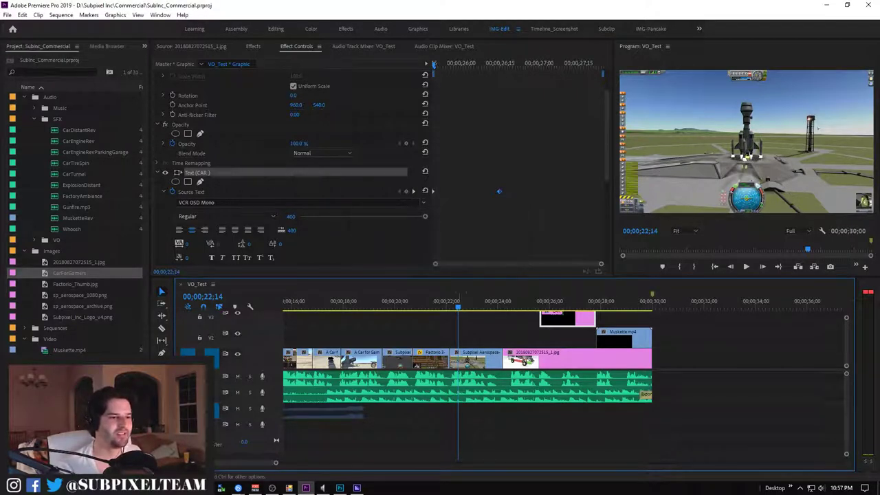
key("Down")
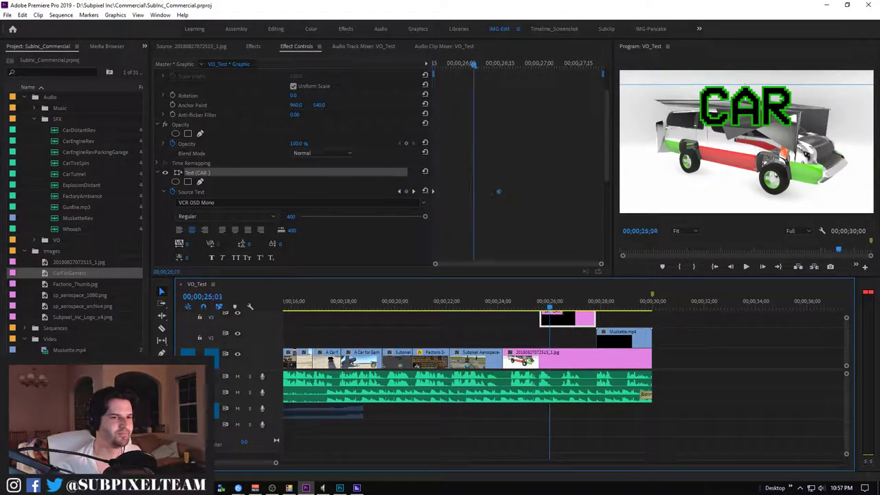
left_click_drag(577, 304, 328, 304)
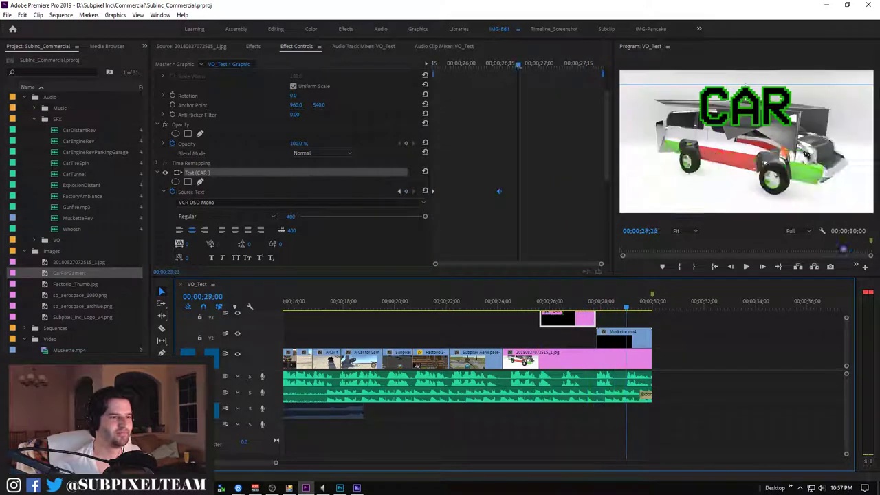
key("backslash")
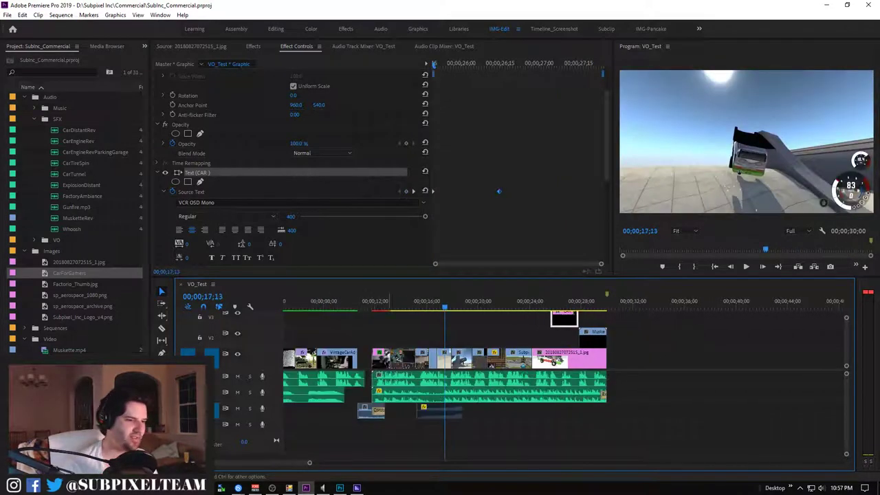
mouse_move(437, 304)
left_mouse_down()
mouse_move(379, 304)
mouse_move(514, 304)
left_mouse_up()
key("equal")
key("space")
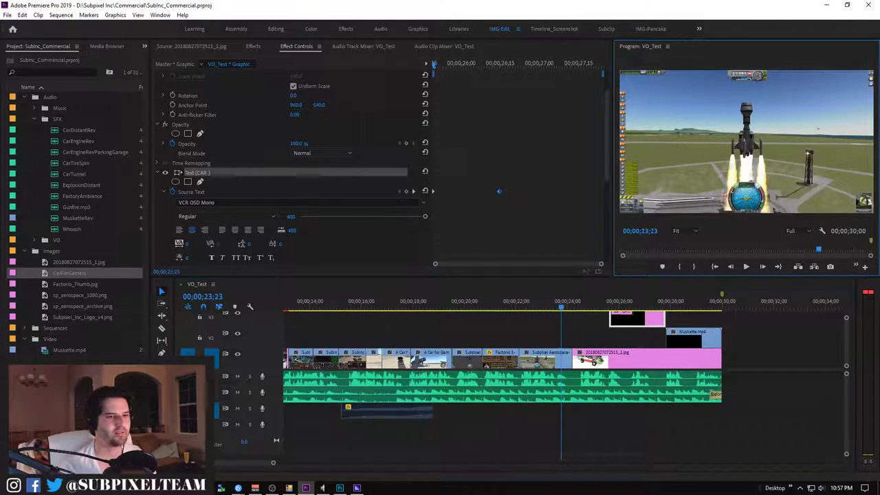
key("grave")
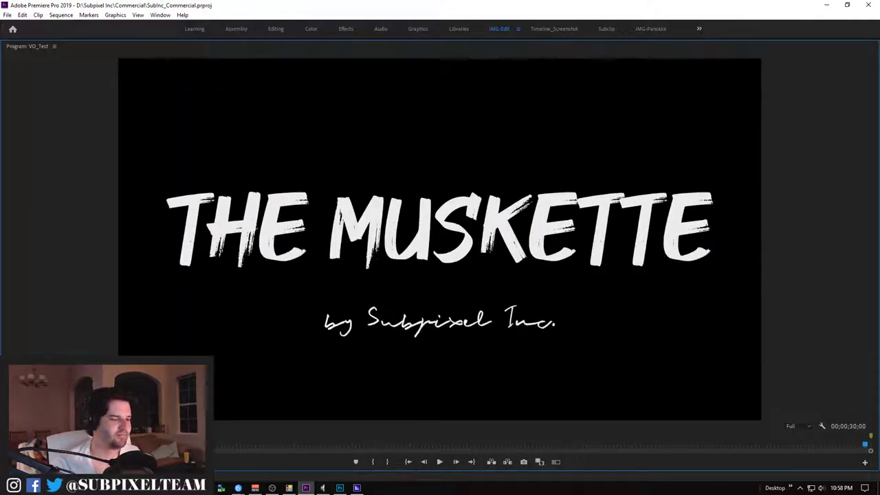
Replay the commercial full-window from the factory and airplane scenes through to the Muskette title
key("grave")
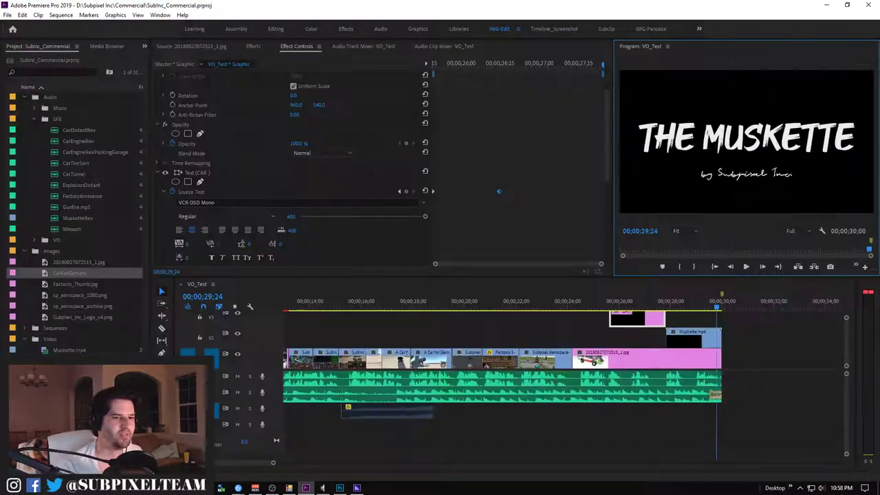
left_click(488, 306)
left_click(444, 303)
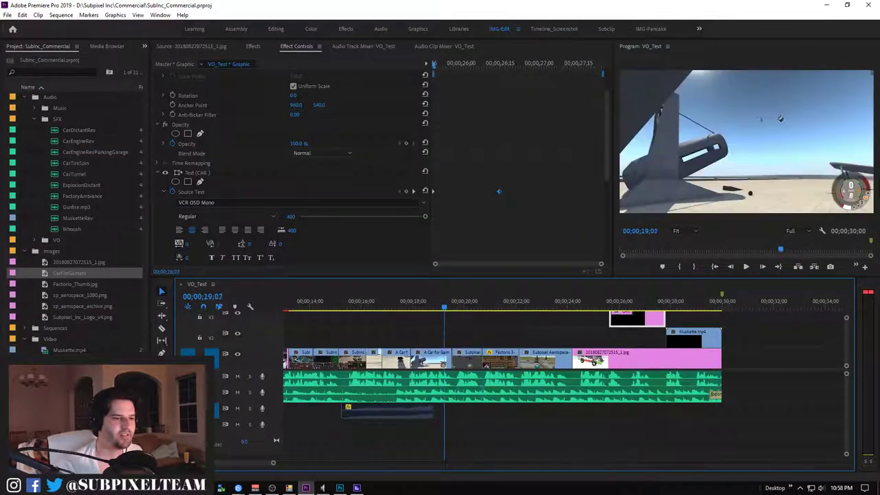
key("grave")
key("space")
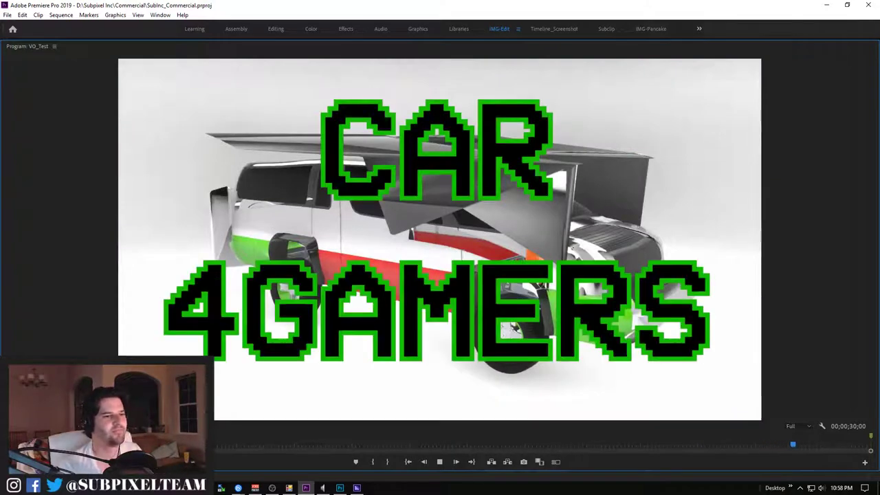
key("space")
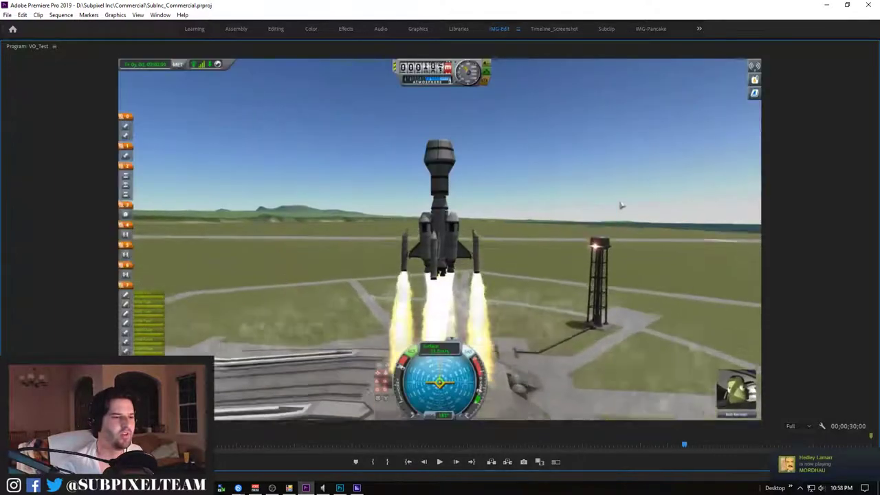
Scrub back to the rocket footage, restore the normal layout and save the project
left_click_drag(819, 445, 705, 444)
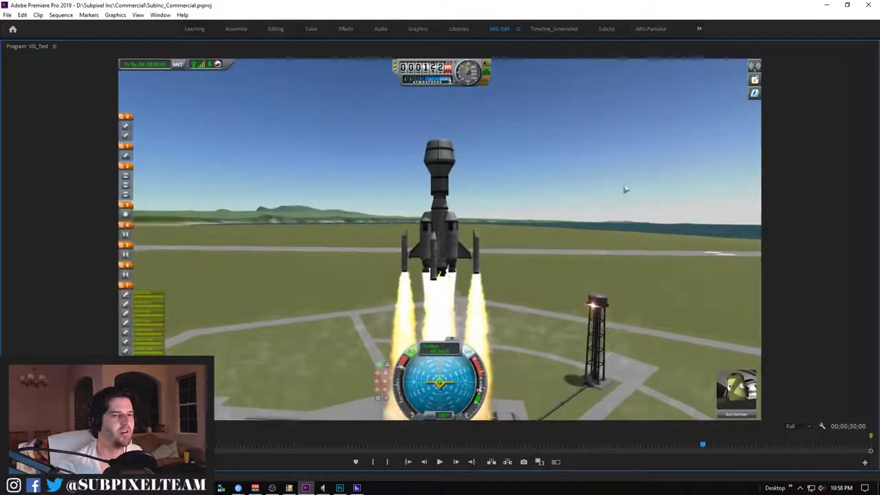
key("grave")
key("ctrl+s")
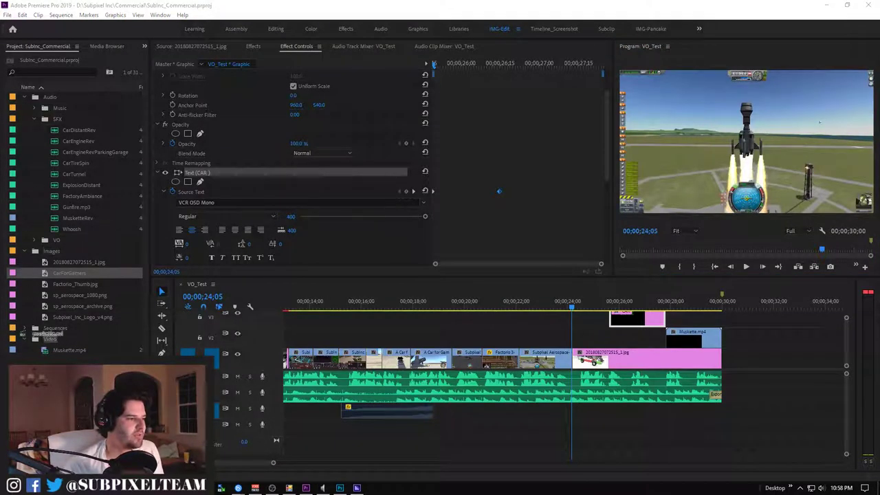
Import muskette.avi into the Video bin and swap it in for Muskette.mp4 at the end of V2
left_click_drag(49, 349, 49, 338)
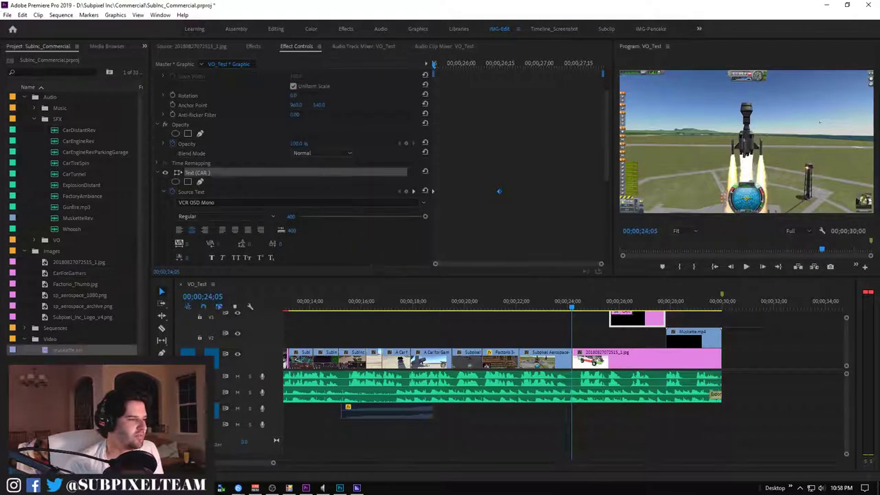
double_click(68, 350)
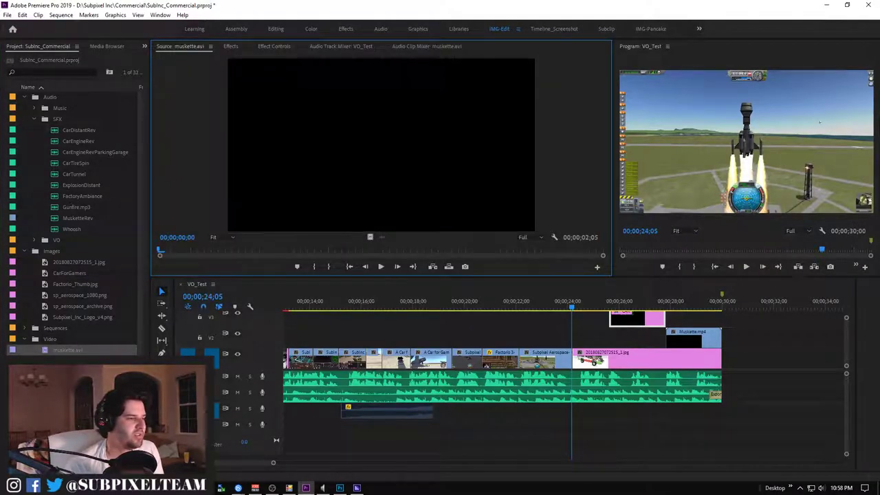
key("shift+1")
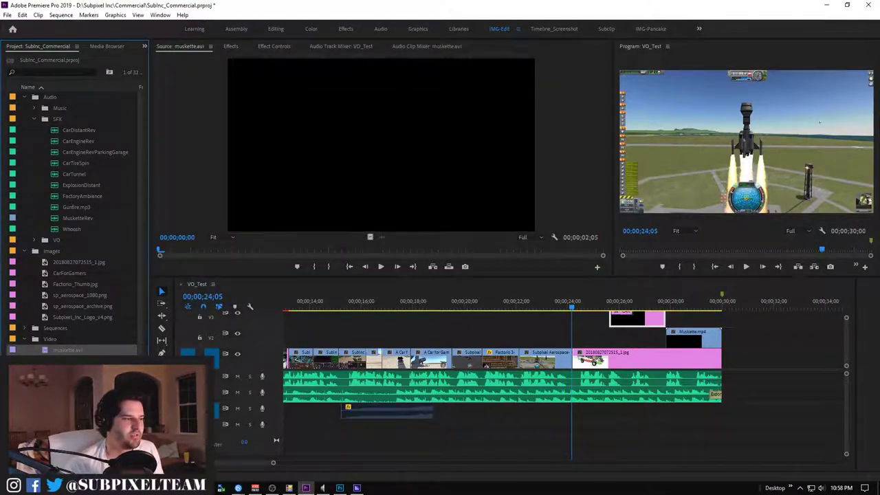
key("shift+3")
key("Delete")
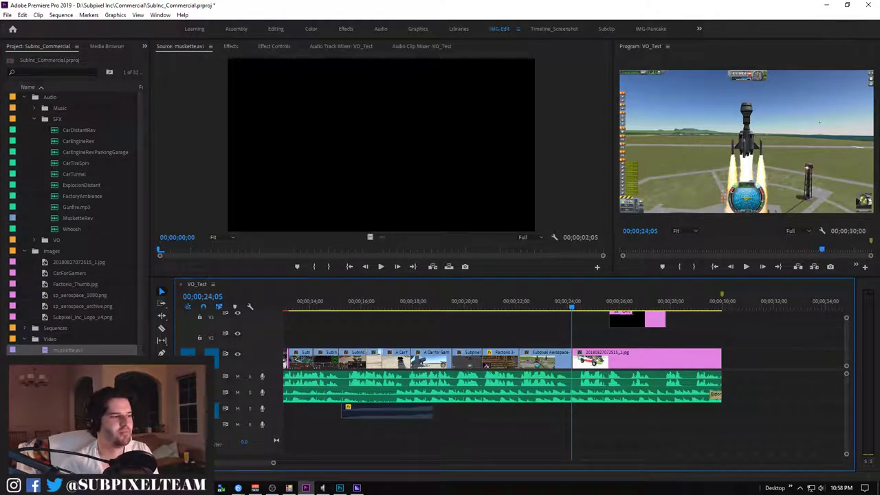
left_click_drag(68, 350, 693, 336)
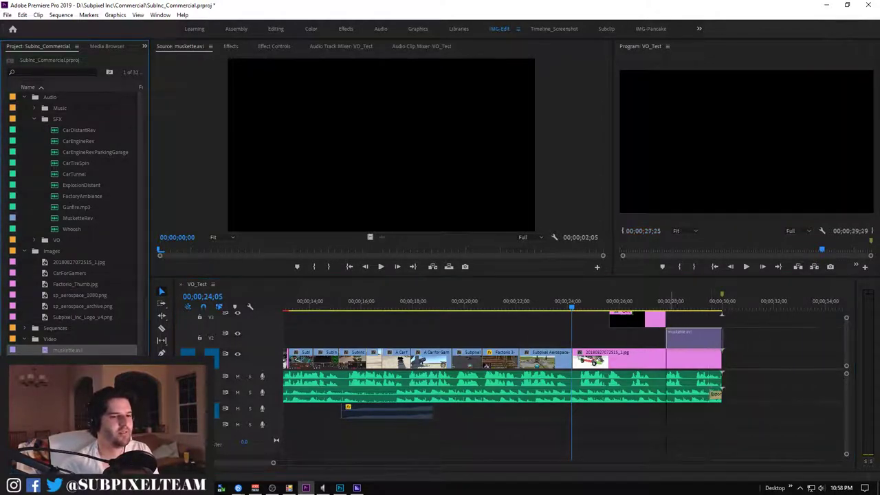
Check the new clip around 28;06, 21 seconds and 17;28, saving the project
left_click(675, 304)
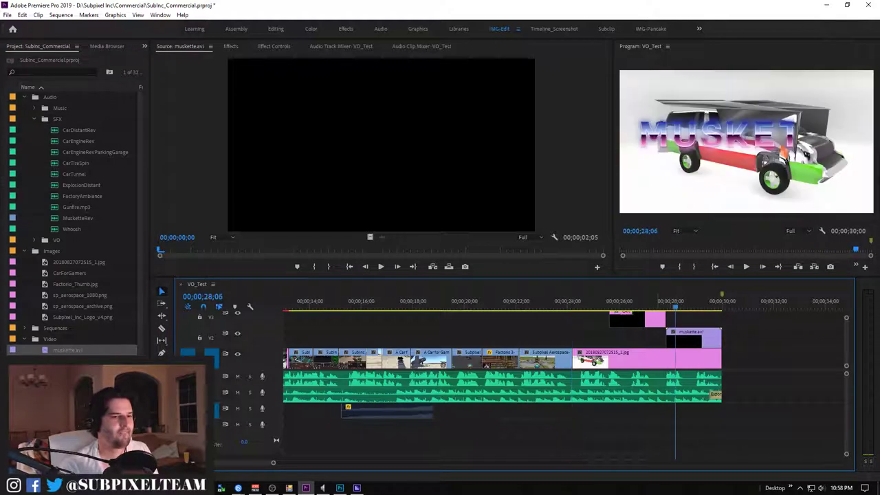
left_click_drag(598, 304, 509, 304)
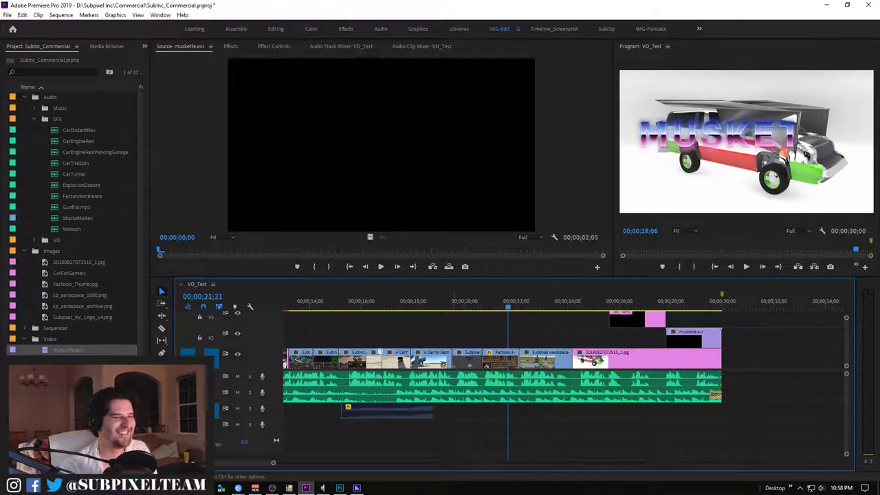
key("ctrl+s")
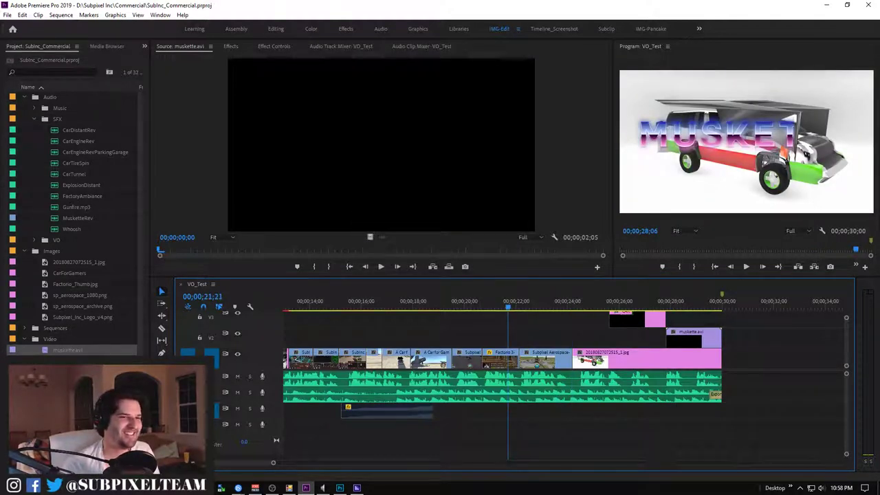
key("shift+4")
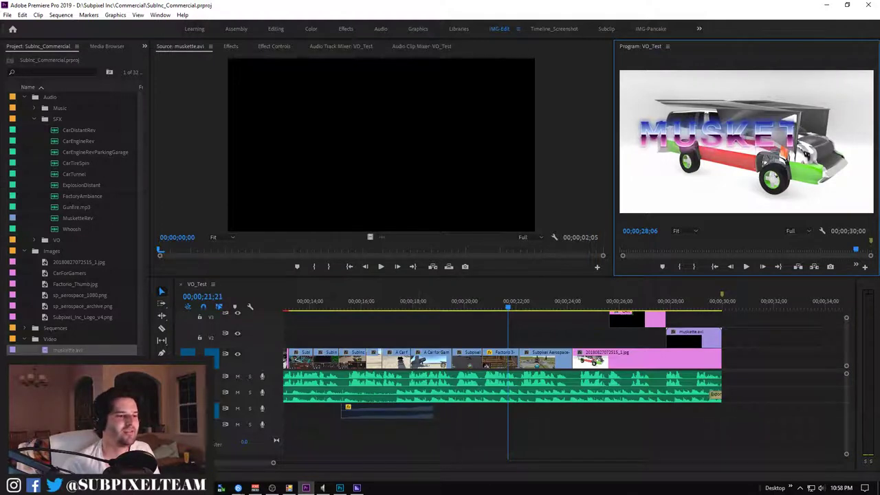
left_click(411, 303)
key("grave")
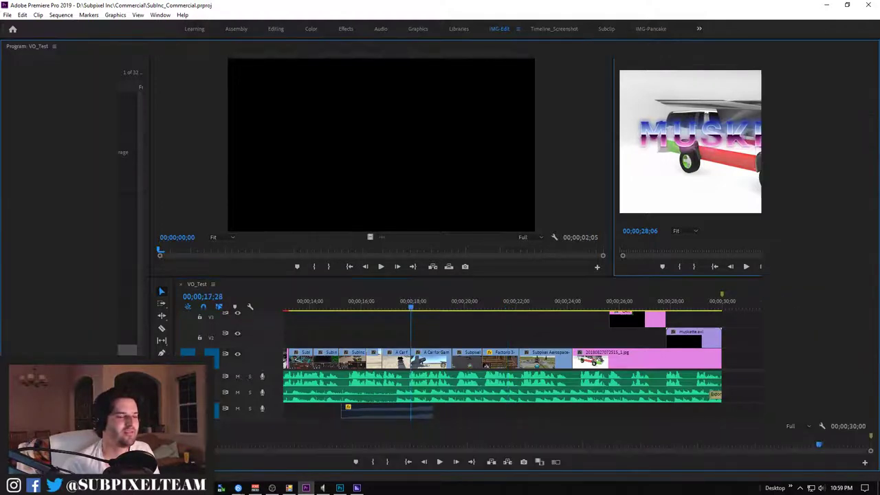
key("grave")
key("ctrl+s")
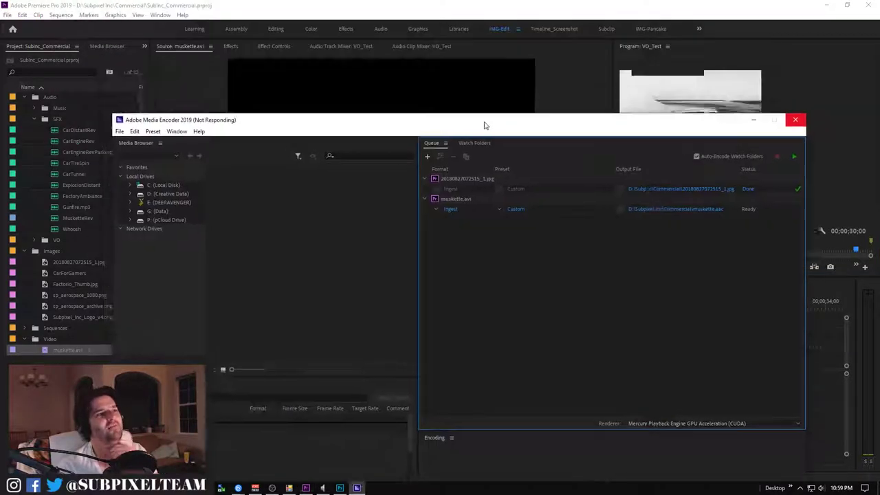
Move the Media Encoder window aside, show the whole sequence, and zoom in around 16;17
mouse_move(484, 125)
left_mouse_down()
mouse_move(504, 92)
mouse_move(497, 89)
left_mouse_up()
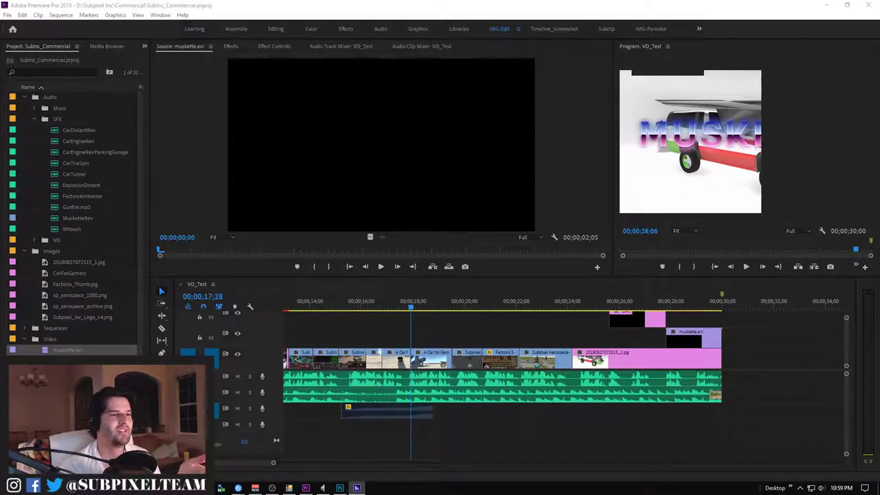
left_click(769, 250)
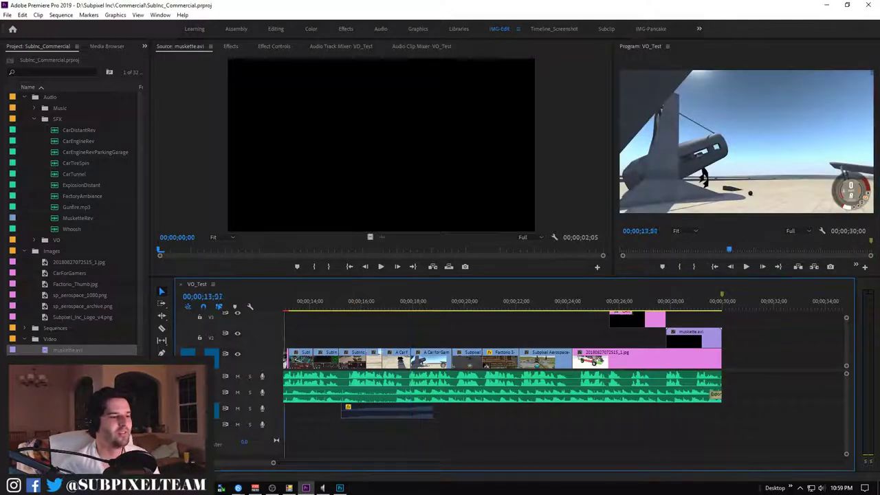
key("backslash")
left_click(392, 303)
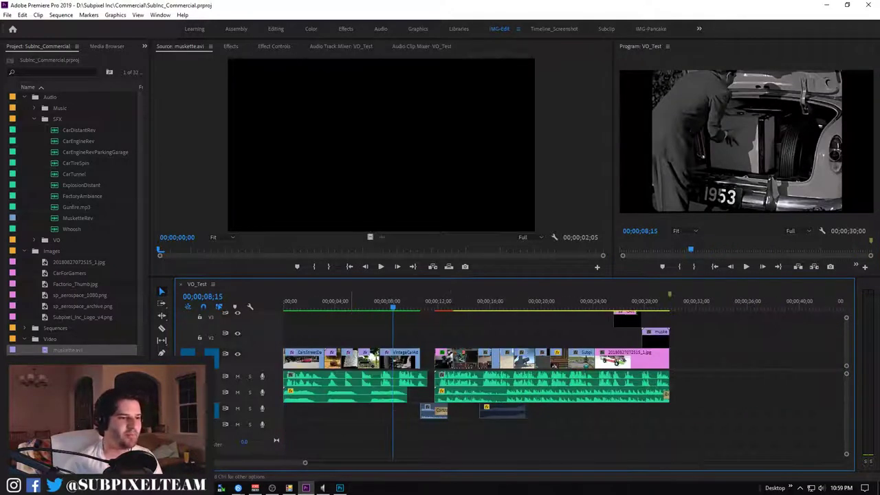
left_click(501, 303)
key("equal")
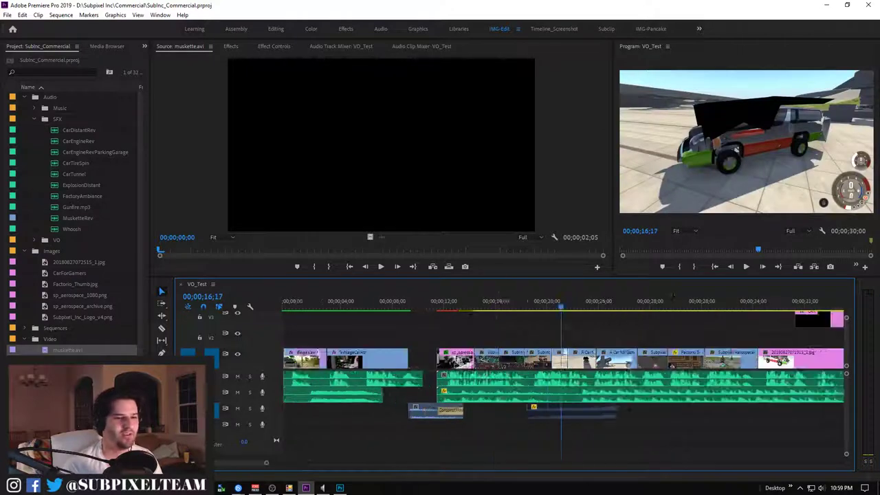
key("equal")
Play the sequence from 11;20 to check the sound effects, then select FactoryAmbiance in the SFX bin
left_click(621, 303)
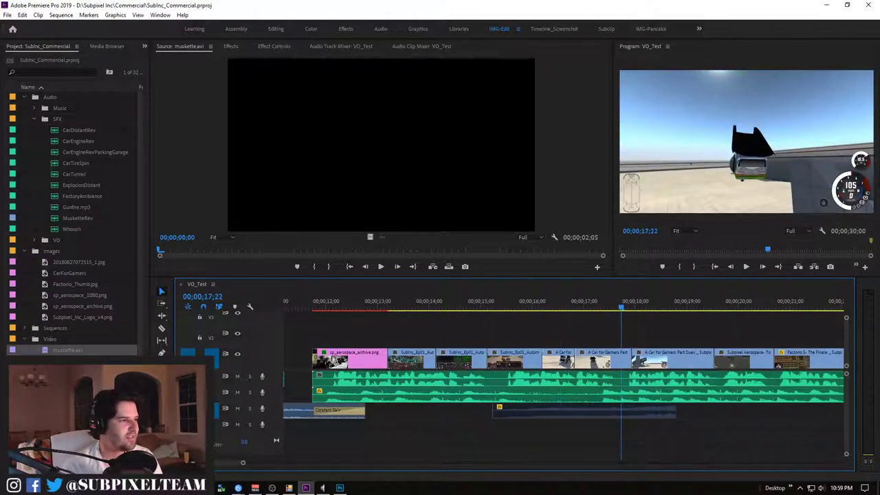
left_click(308, 303)
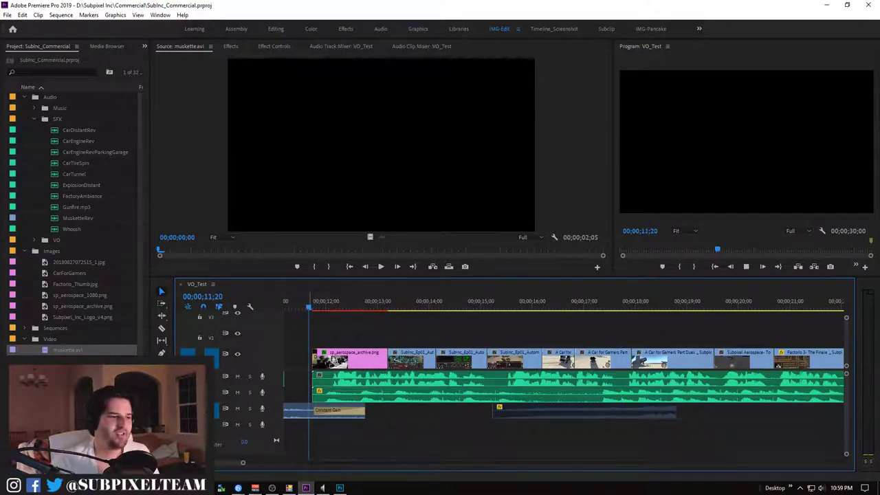
key("space")
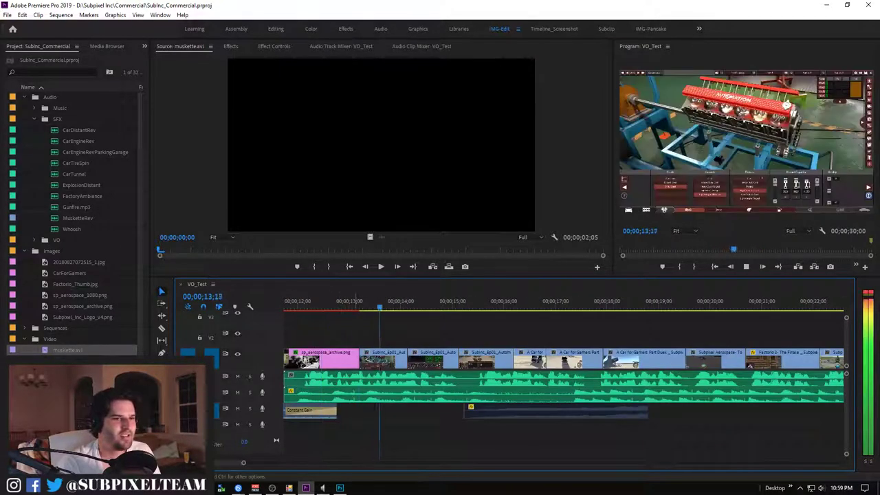
key("space")
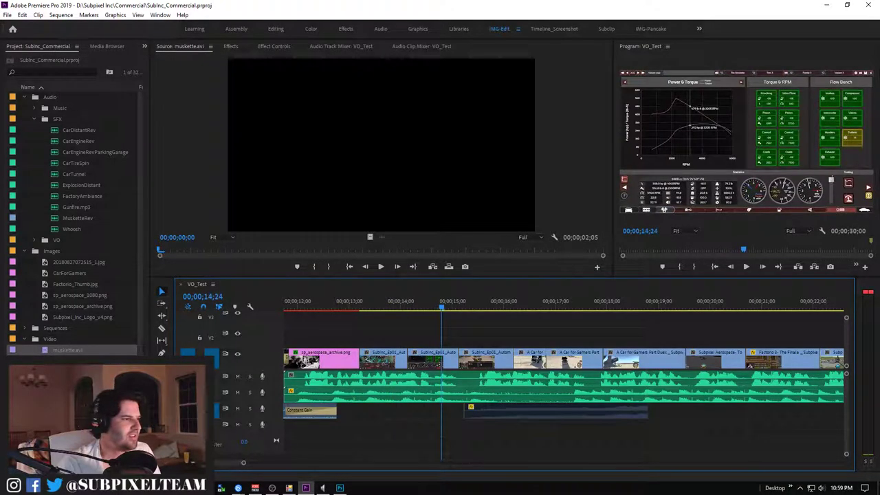
left_click(83, 196)
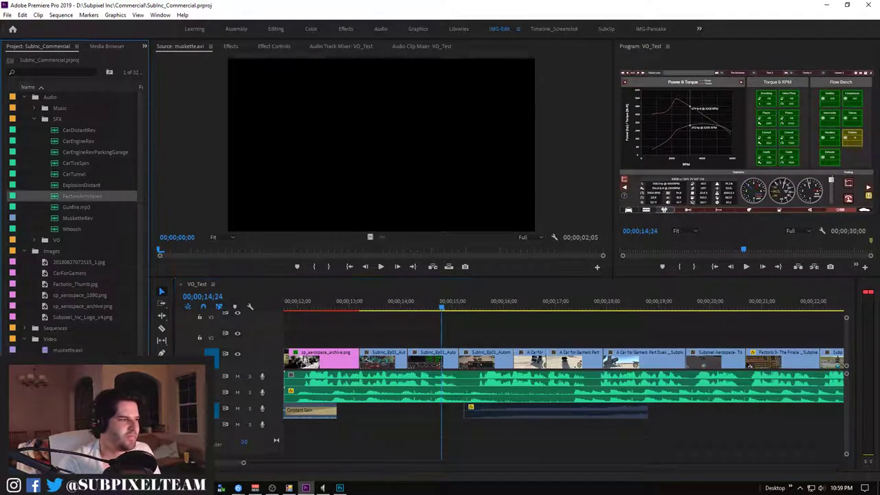
Load FactoryAmbiance in the Source monitor and step the sequence's title to frame 26;12
double_click(82, 196)
left_click_drag(351, 249, 301, 250)
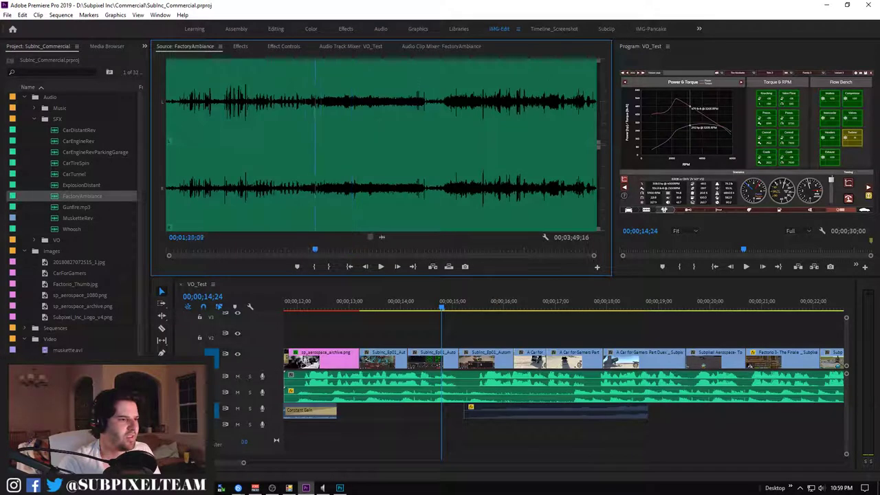
scroll(564, 371, "down", 5)
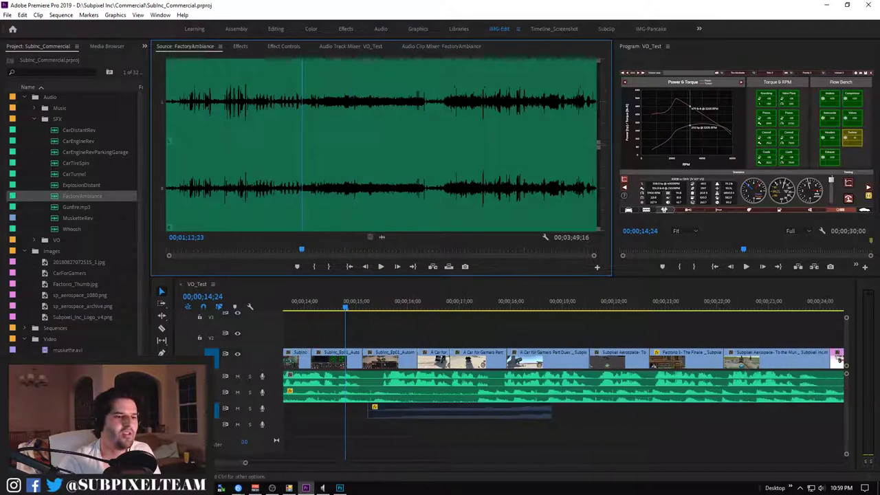
scroll(564, 371, "down", 2)
scroll(563, 371, "down", 3)
scroll(564, 371, "down", 2)
left_click(617, 302)
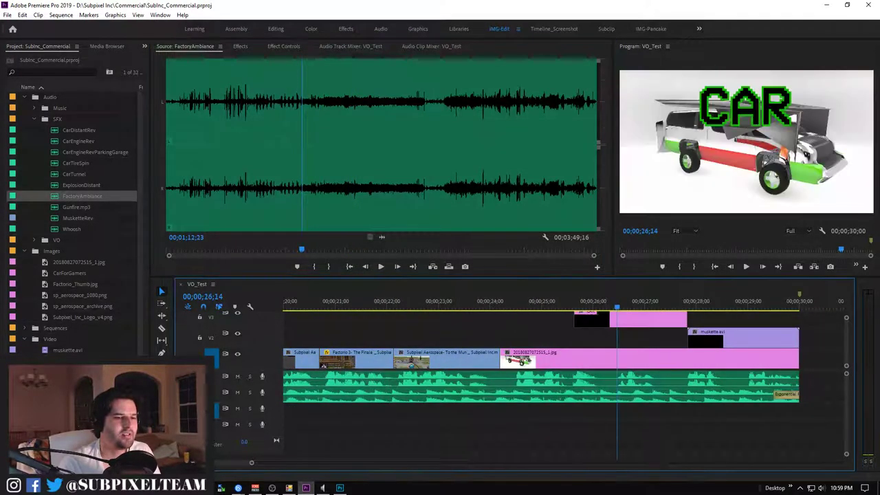
key("Right")
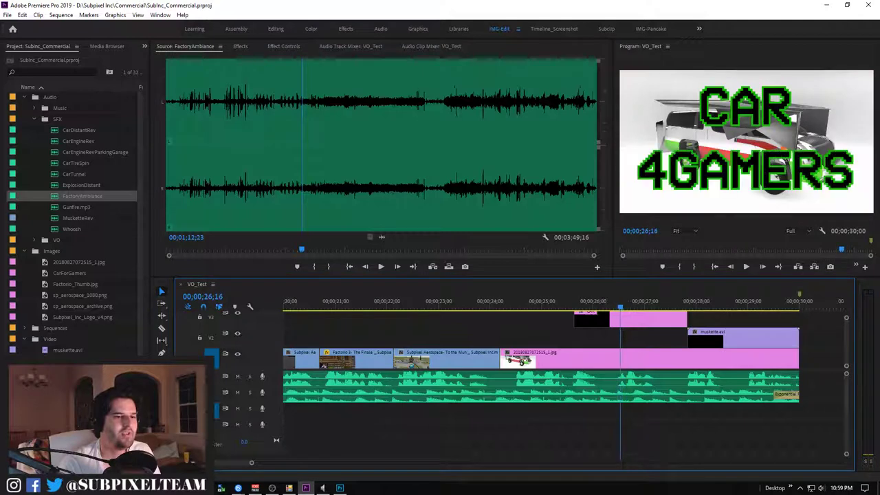
key("Right")
key("Right")
key("Right")
key("Left")
key("Left")
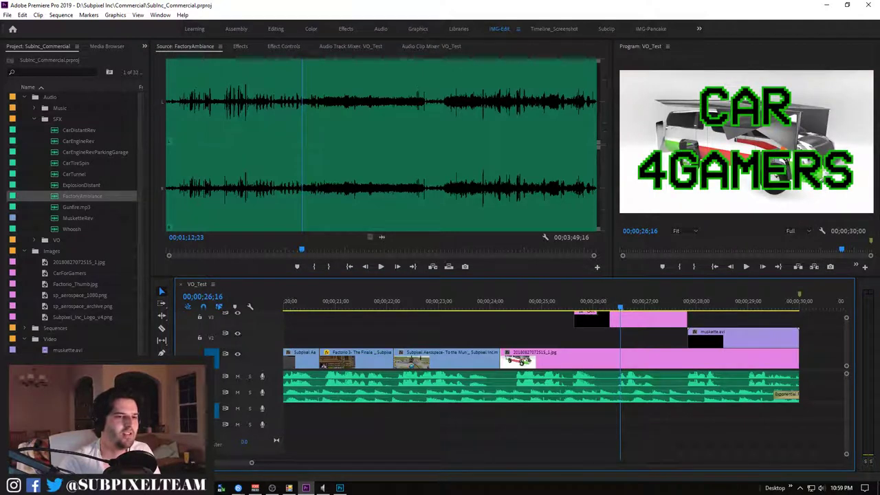
key("Left")
key("Left")
key("Left")
scroll(564, 357, "up", 2)
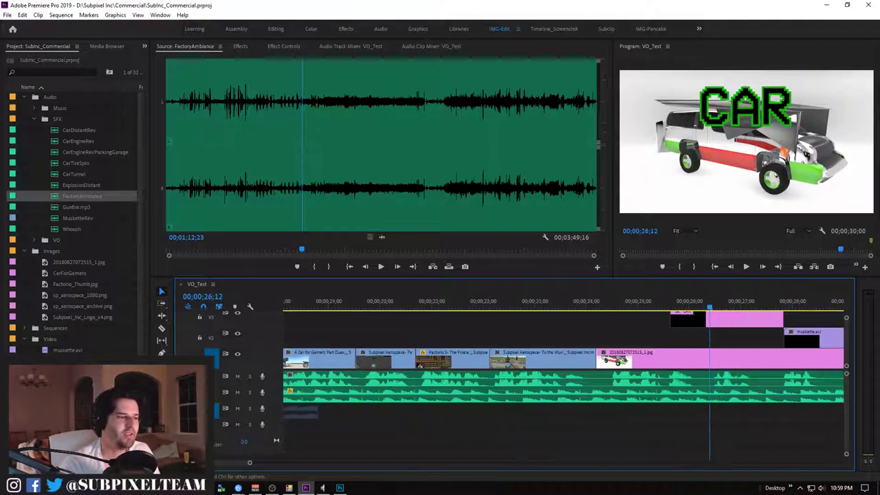
scroll(563, 357, "up", 2)
Preview FactoryAmbiance and mark In/Out around 2;41–2;44
key("shift+2")
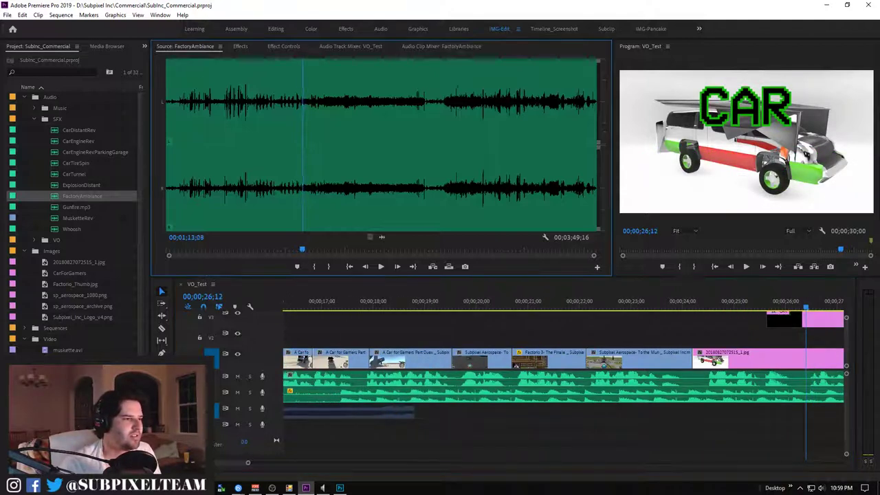
key("space")
key("shift+i")
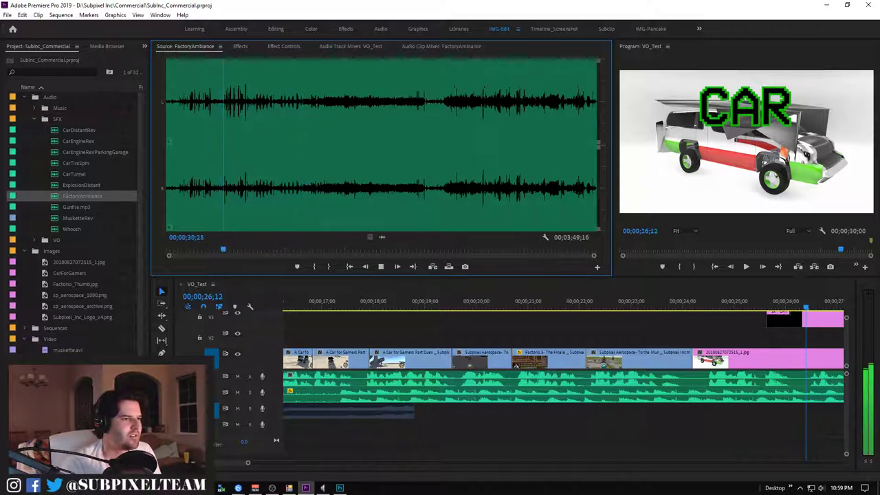
key("shift+o")
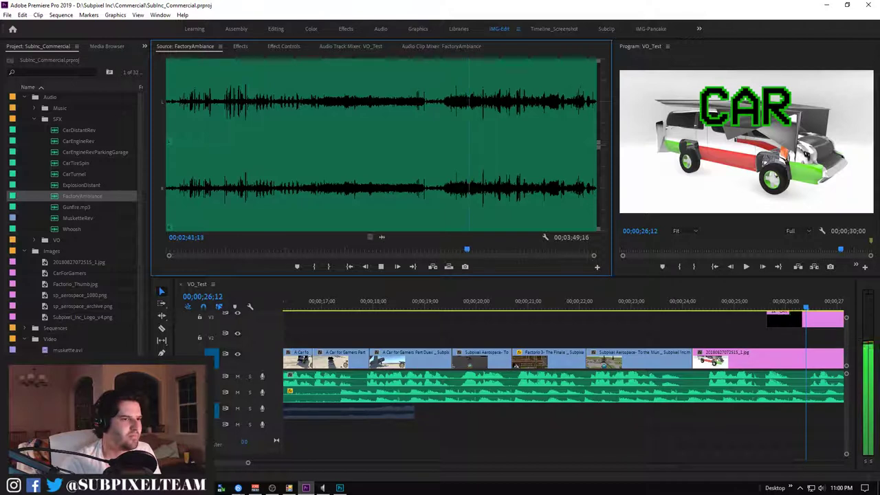
key("j")
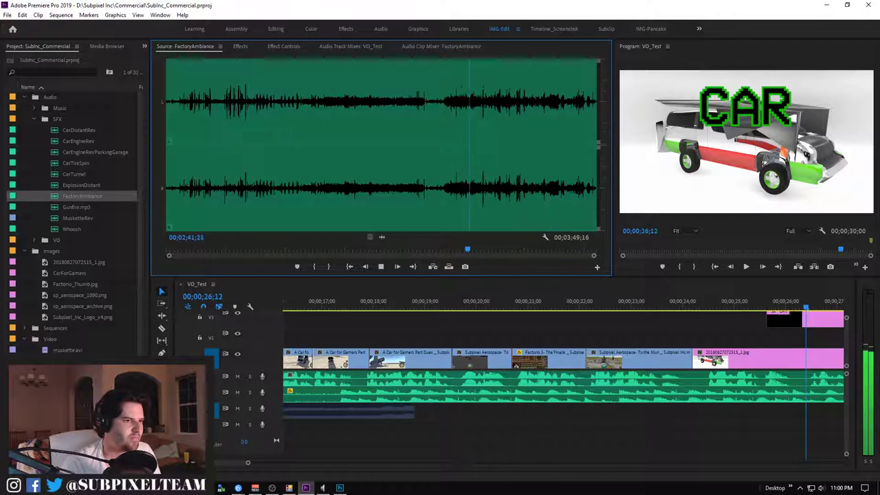
key("i")
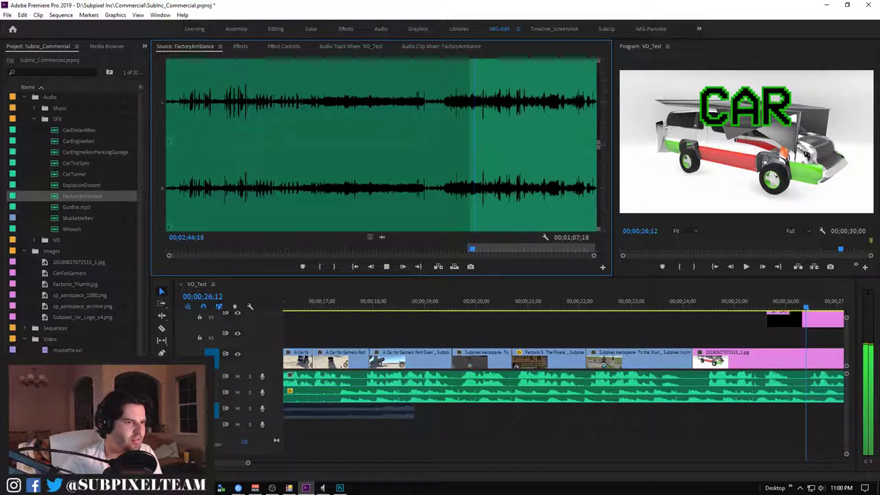
key("o")
key("space")
Place the marked ambiance on A3 near the 20-second mark and delete its unwanted tail
left_click_drag(68, 349, 818, 339)
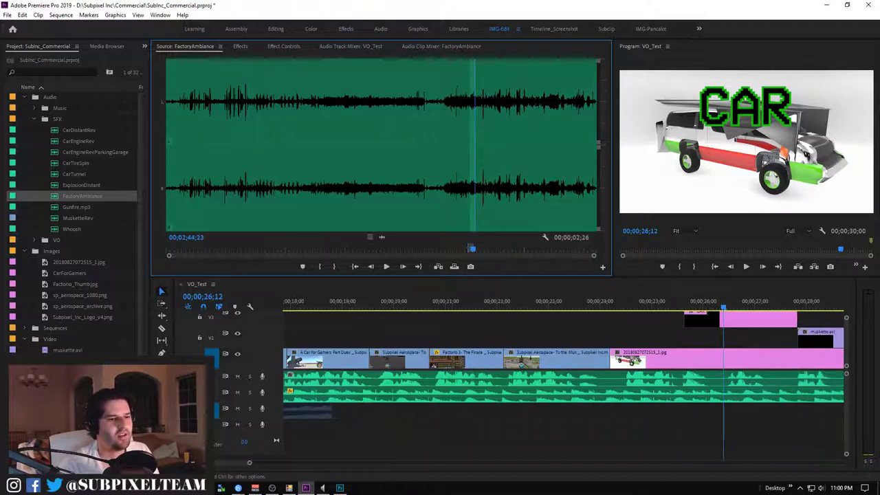
scroll(564, 371, "up", 2)
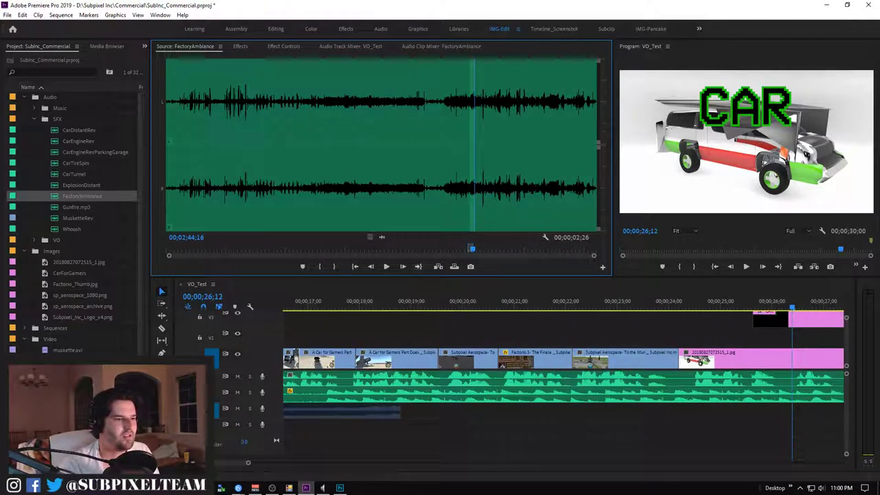
left_click_drag(382, 236, 505, 411)
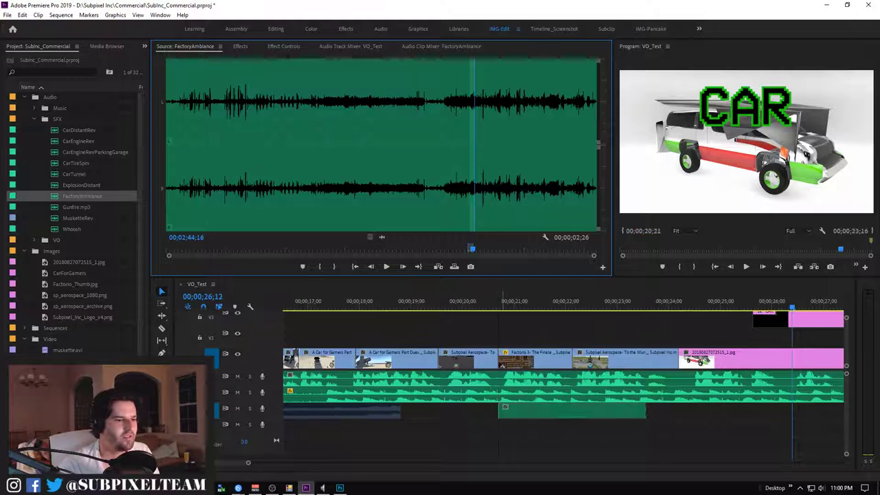
left_click(608, 411)
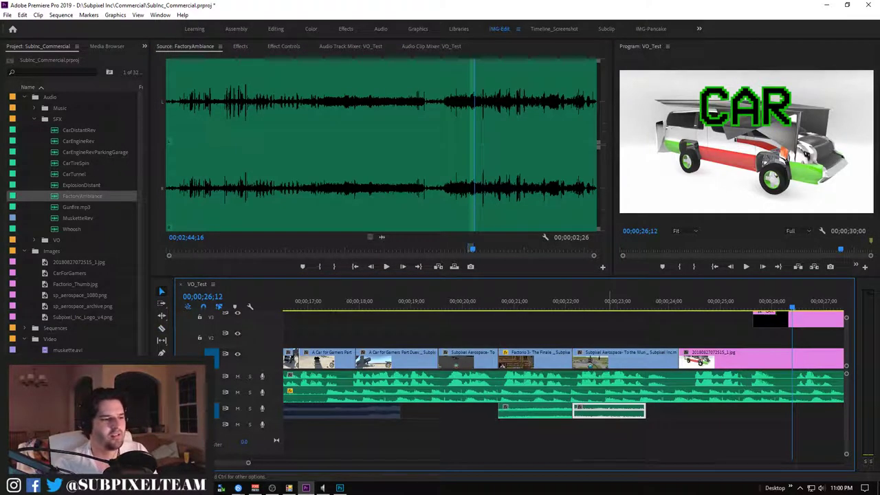
key("Delete")
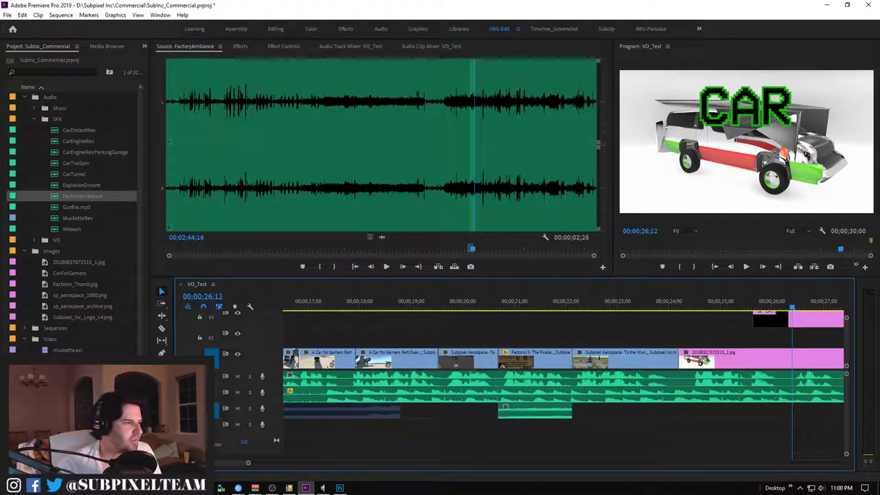
Preview the Gunfire sound and add it to audio track A4
double_click(76, 207)
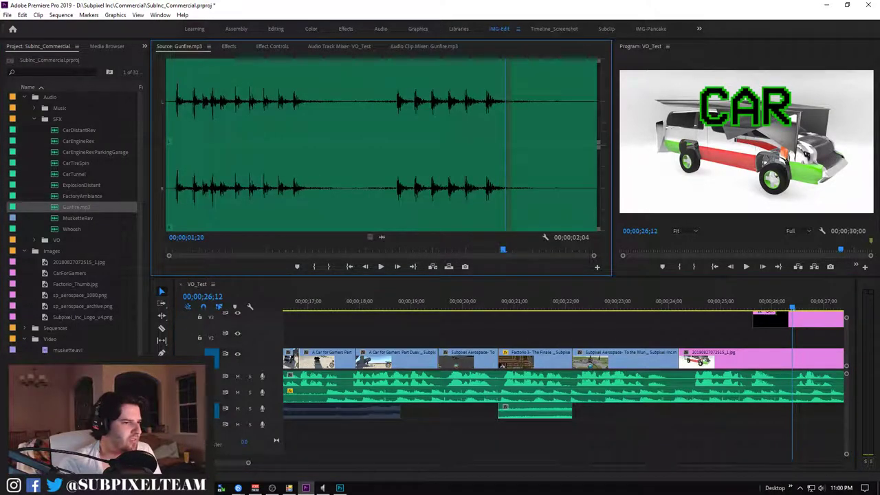
key("space")
key("space")
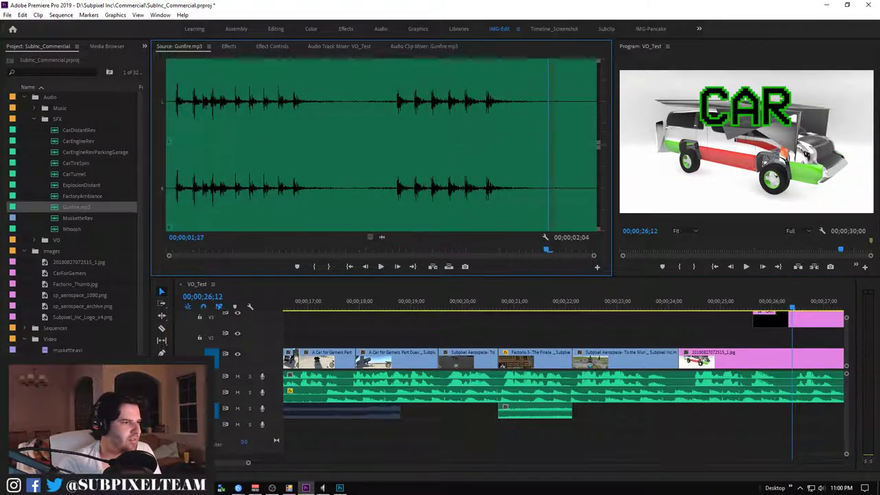
key("Home")
key("space")
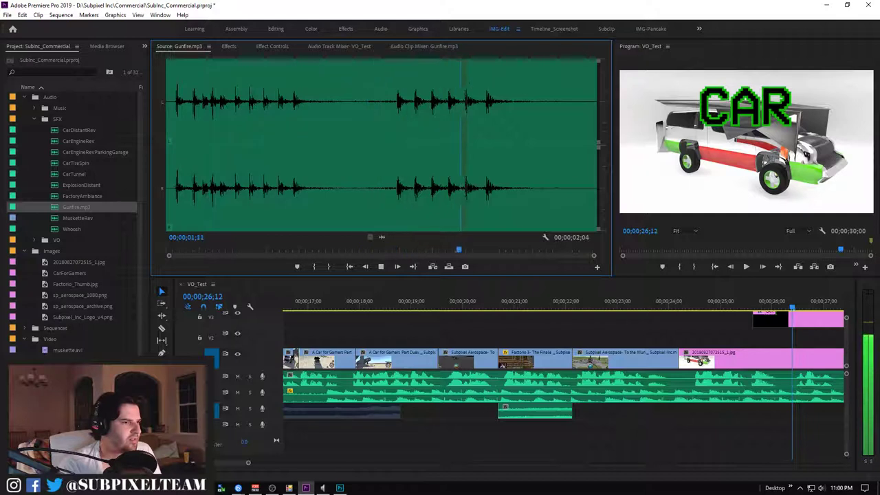
key("space")
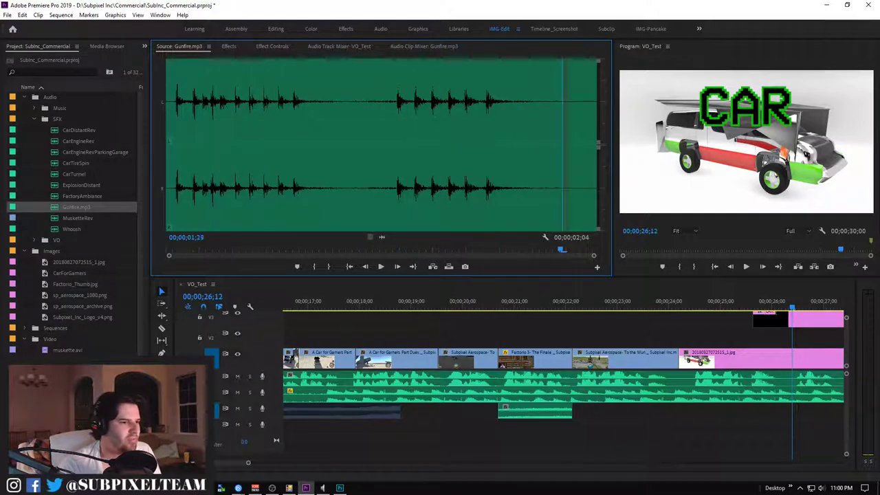
left_click_drag(378, 145, 410, 428)
Move the playhead to 19;15 and preview the Whoosh sound effect
key("p")
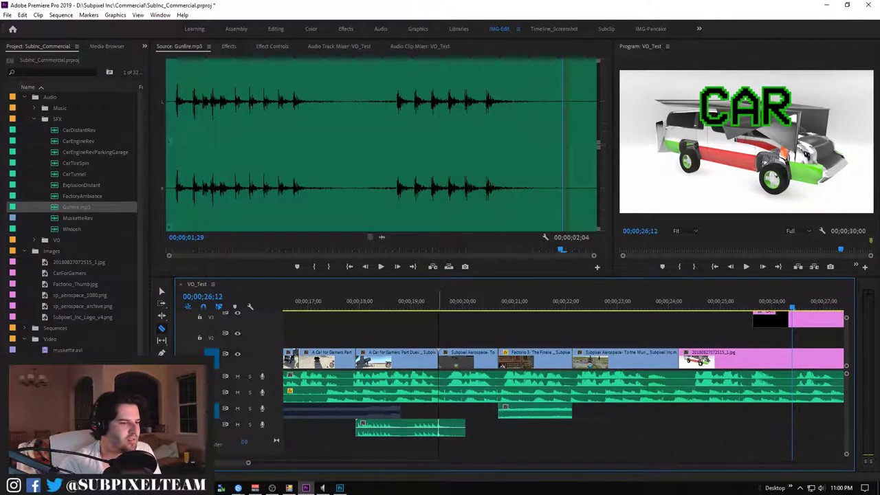
key("v")
left_click(437, 305)
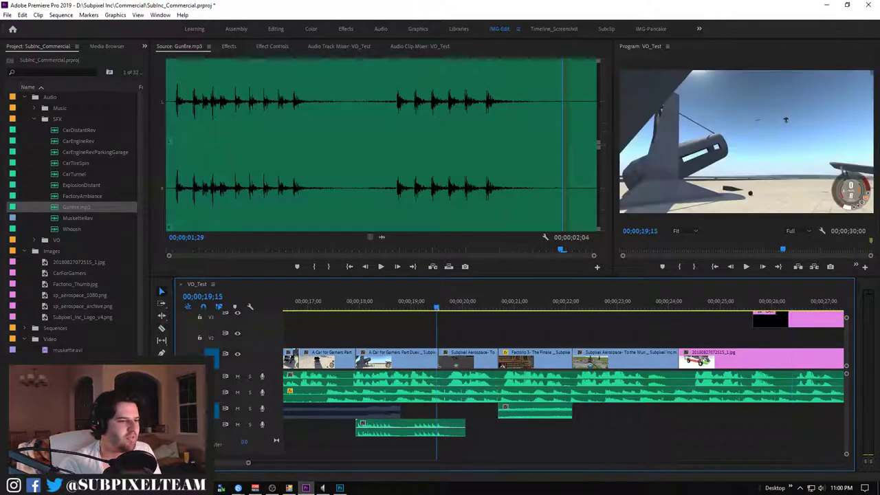
double_click(72, 229)
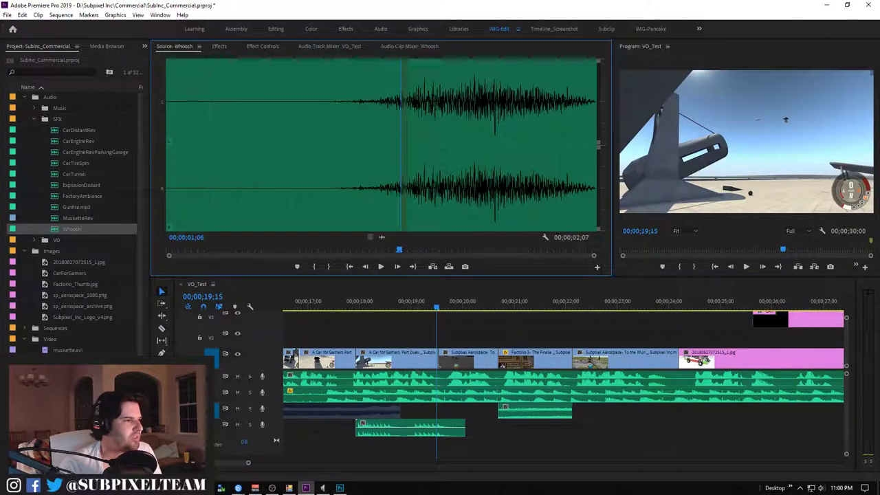
key("space")
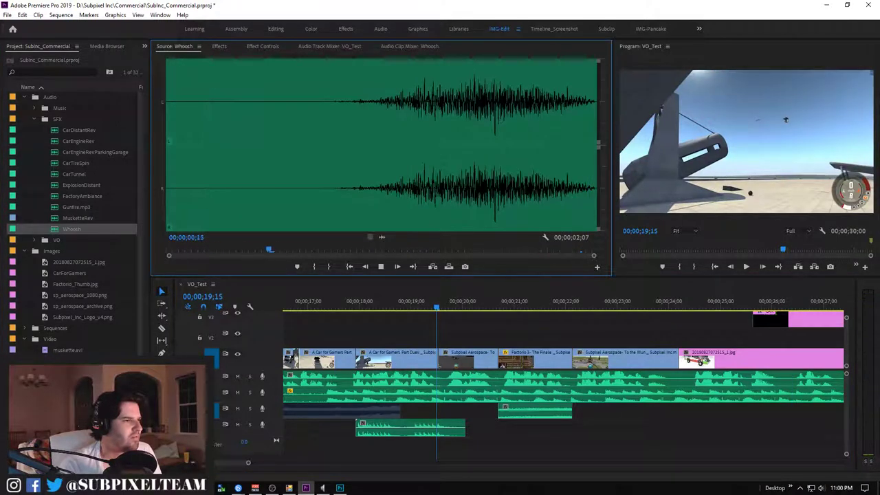
key("space")
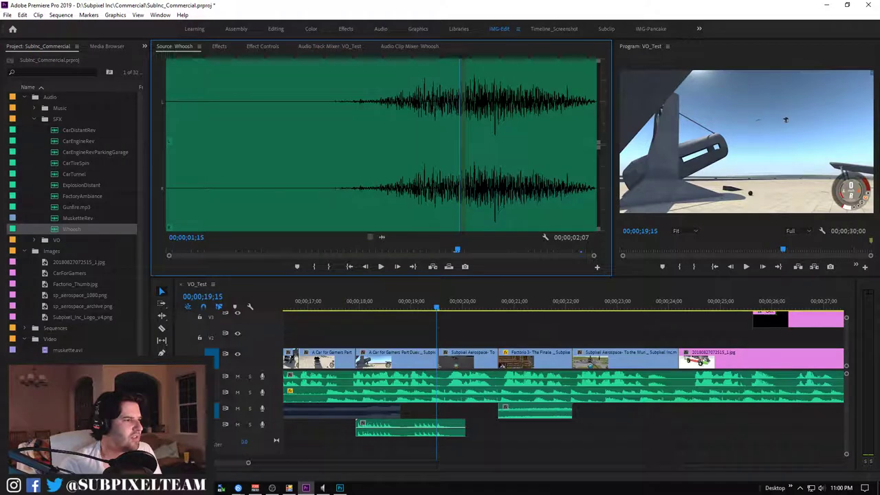
Preview CarTireSpin and return the sequence playhead to around 17 seconds
left_click(78, 141)
double_click(76, 163)
key("space")
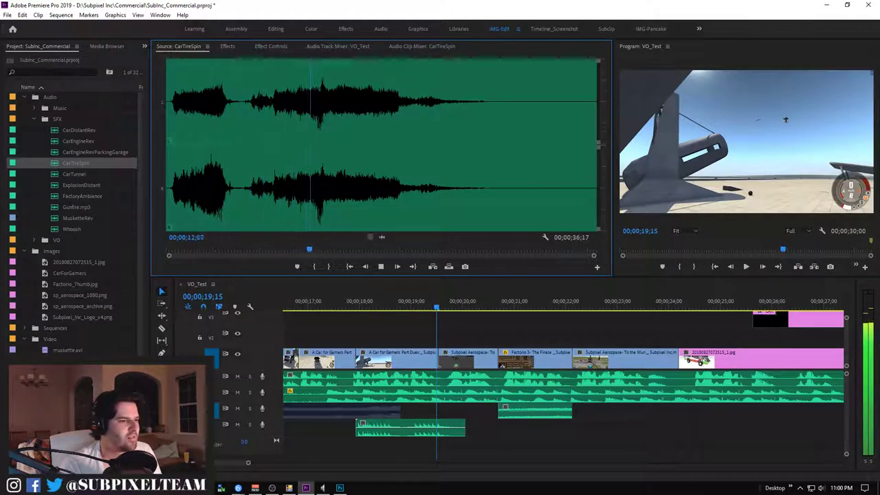
key("space")
key("j")
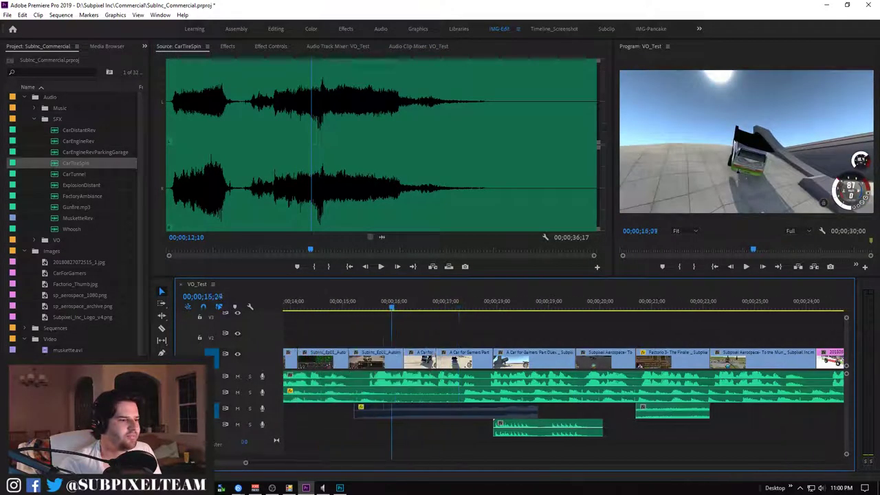
key("l")
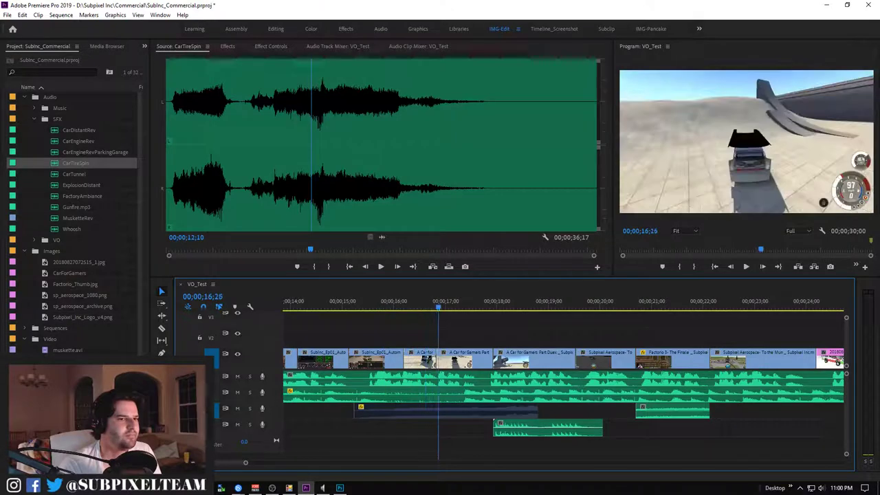
key("j")
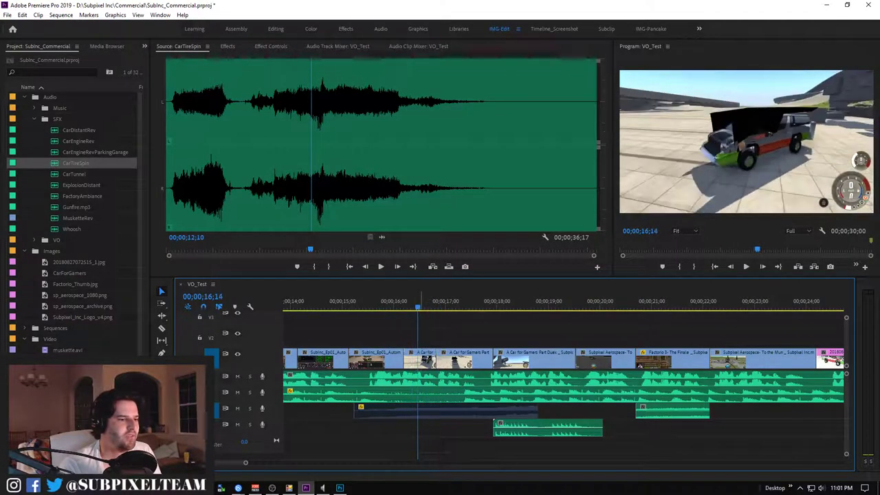
Delete the old A3 sound effect and move the A4 clip up onto A3
left_click(446, 410)
key("Delete")
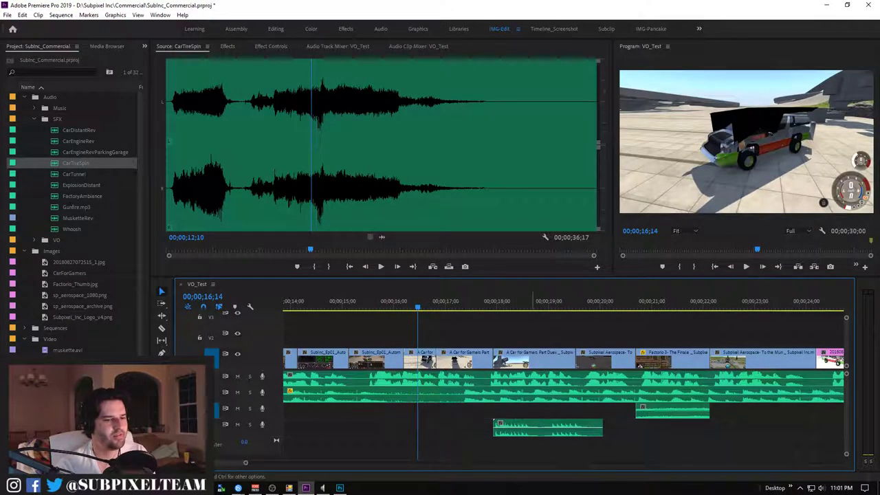
left_click_drag(529, 427, 529, 411)
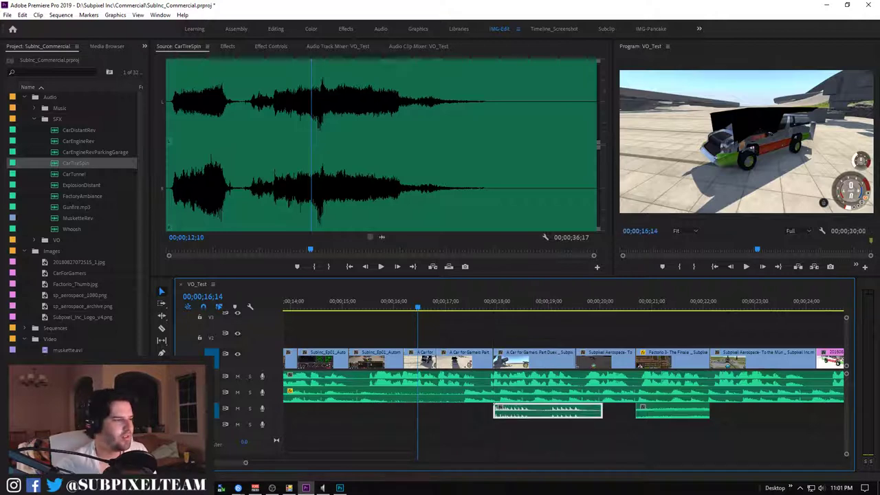
Compare the Whoosh and CarTireSpin sounds again
double_click(71, 229)
key("space")
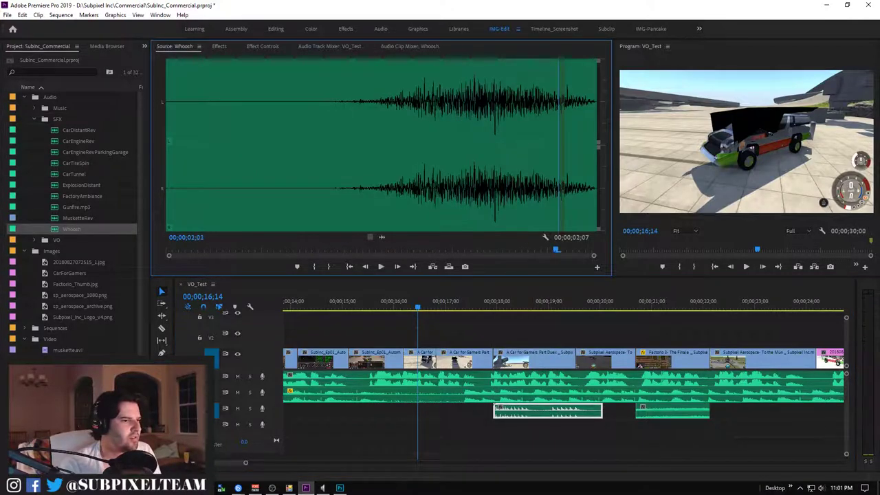
key("space")
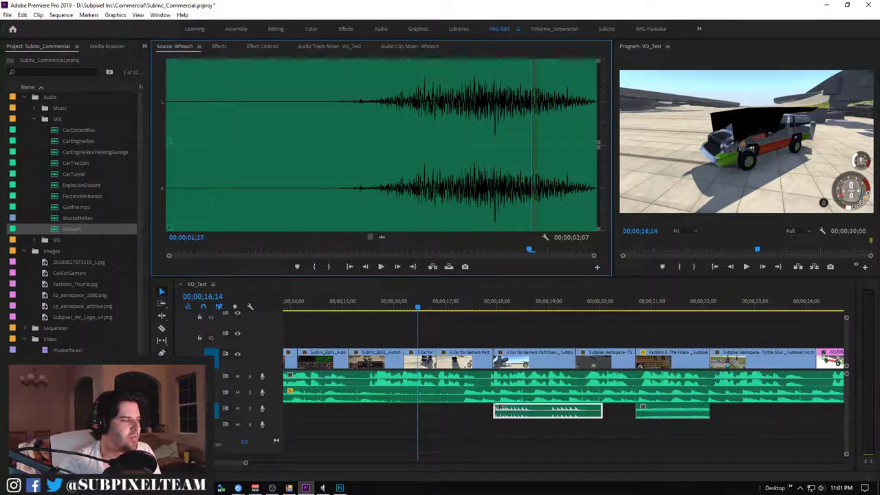
double_click(75, 163)
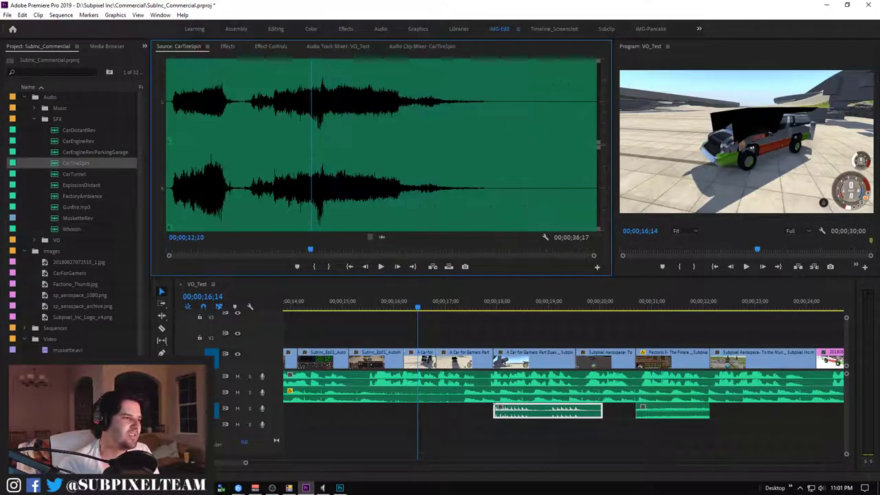
key("space")
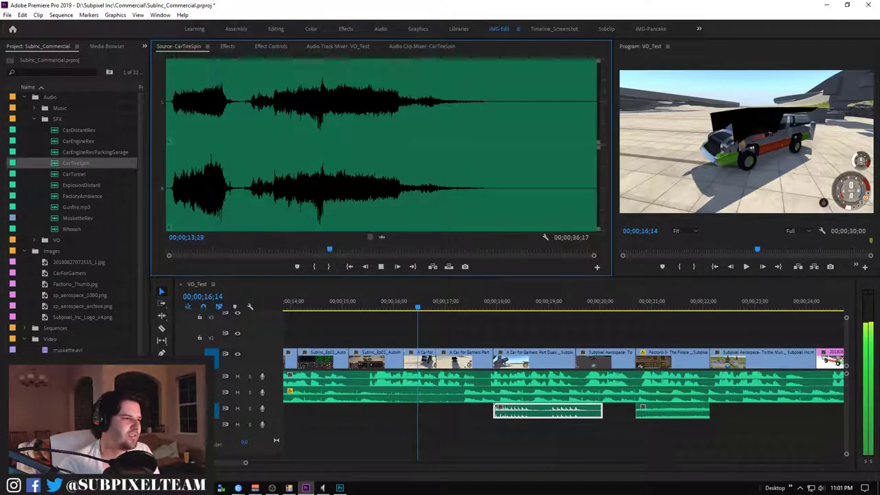
key("space")
Mark In/Out around the CarDistantRev rev and place it on A3 at about 16 seconds
double_click(78, 130)
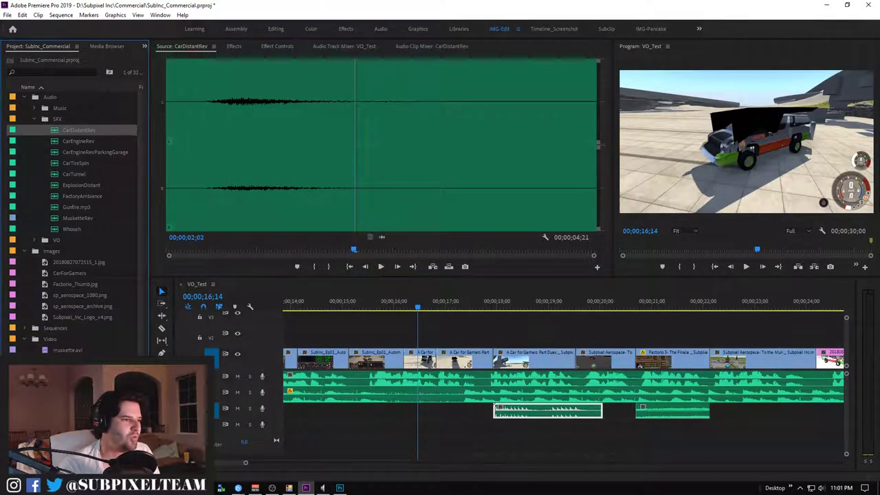
left_click(206, 165)
key("i")
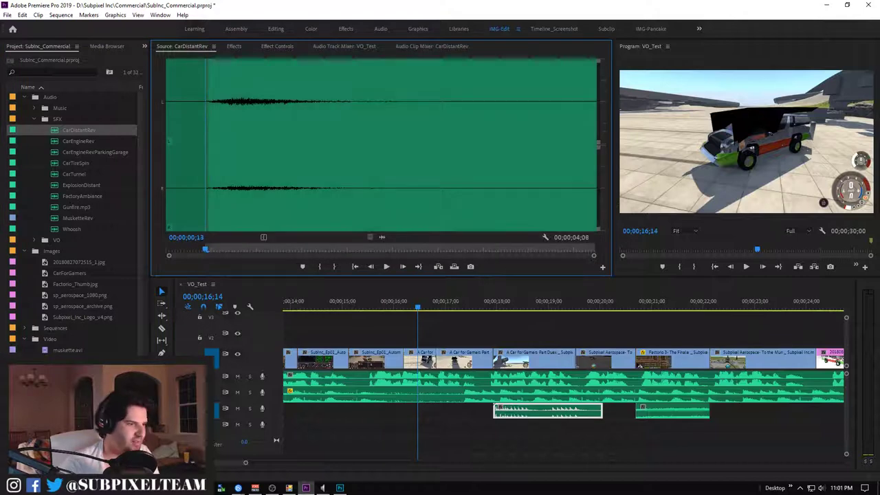
left_click(366, 165)
key("o")
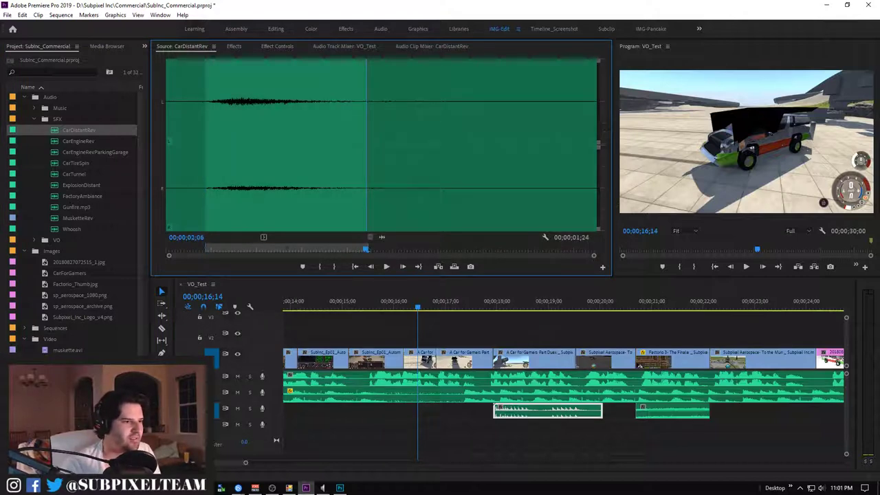
left_click_drag(275, 151, 450, 411)
Razor the rev at 17;13, delete the remainder, and review the edit from 14;00
key("space")
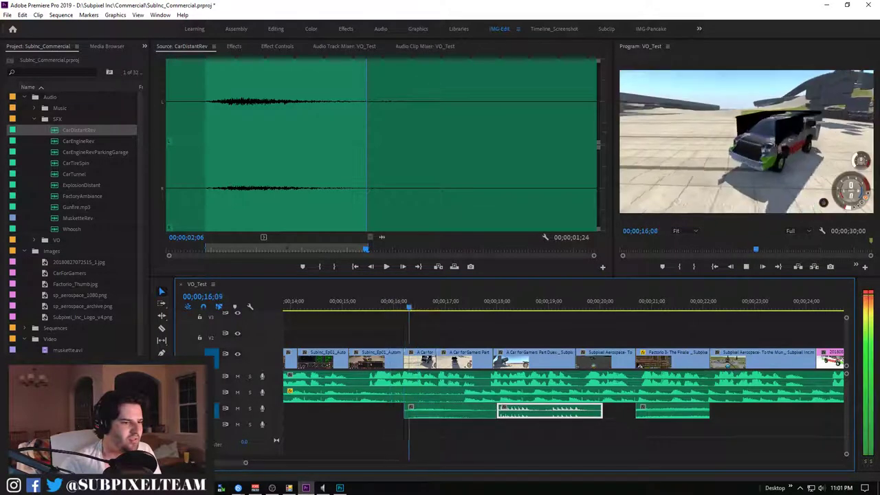
key("space")
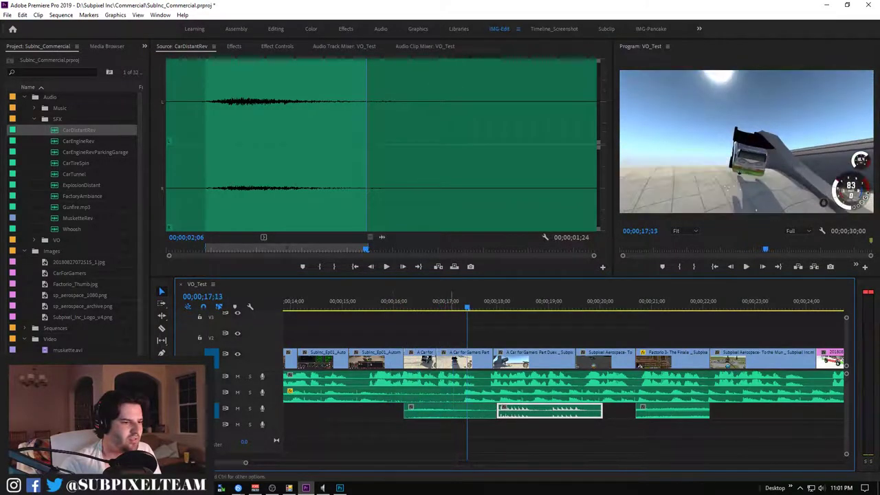
key("c")
key("v")
left_click(481, 410)
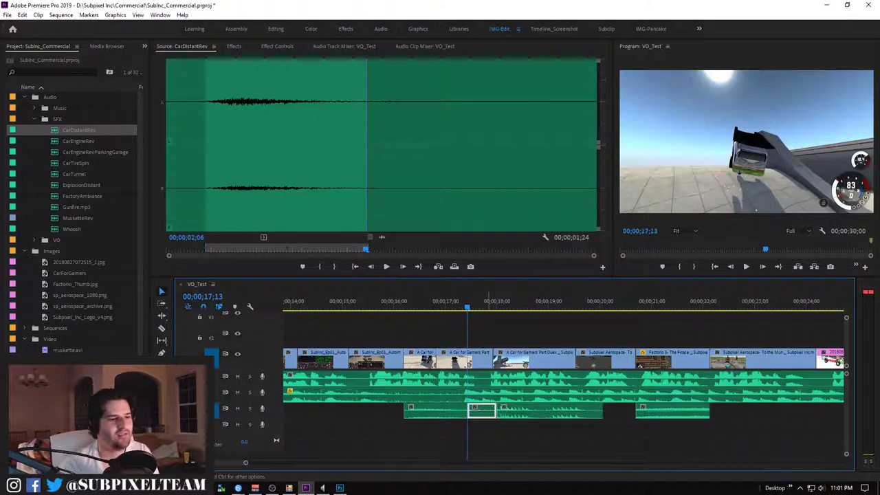
key("Delete")
key("shift+k")
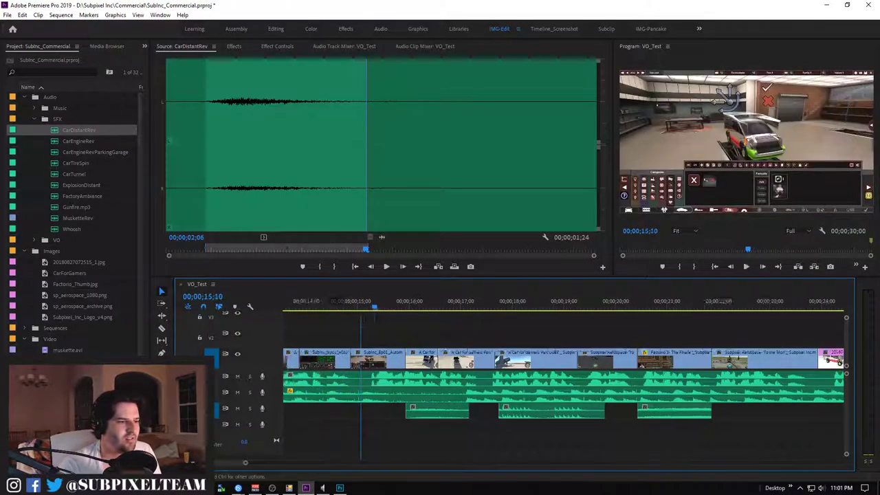
key("Up")
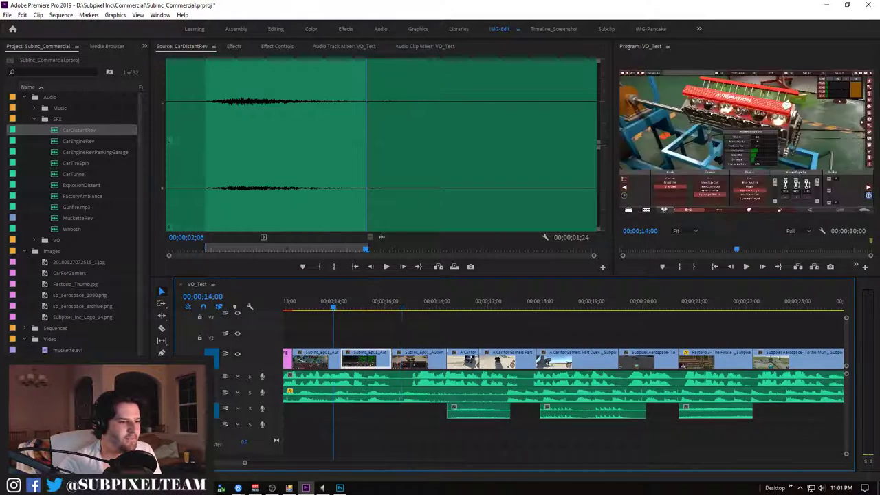
Load CarEngineRev and mark In/Out around the engine rev
double_click(79, 141)
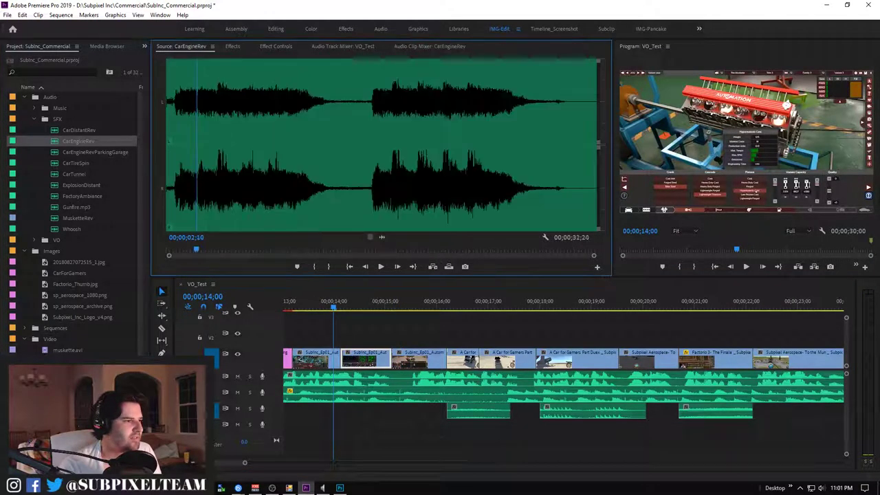
key("space")
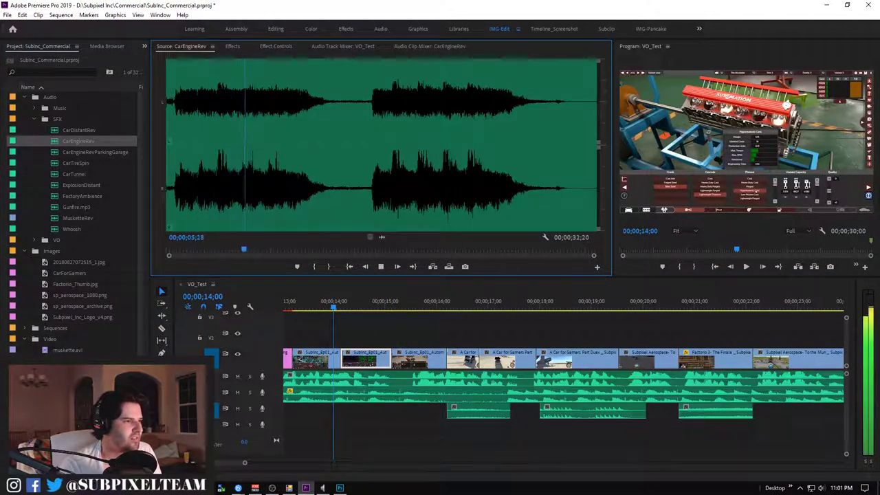
key("Left")
key("Left")
key("Left")
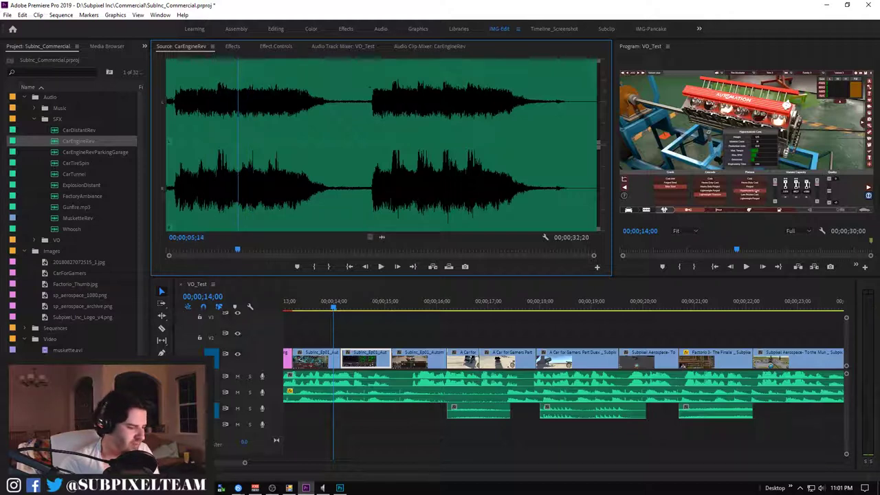
key("i")
key("space")
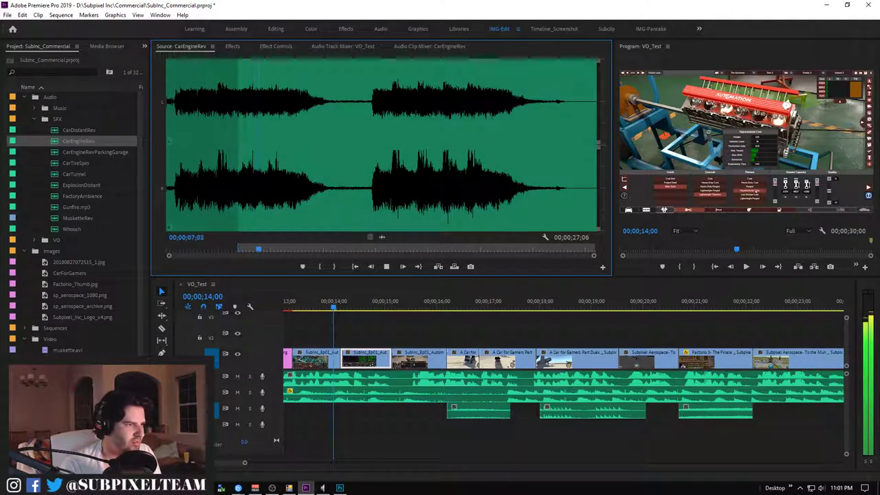
key("o")
key("space")
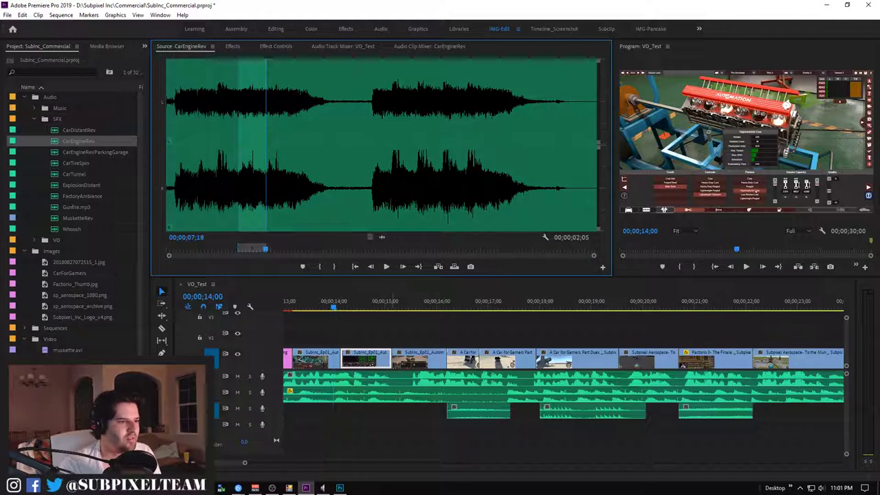
Shorten the marked engine rev and place it on A3 near 14;00
left_click_drag(382, 236, 344, 410)
key("Escape")
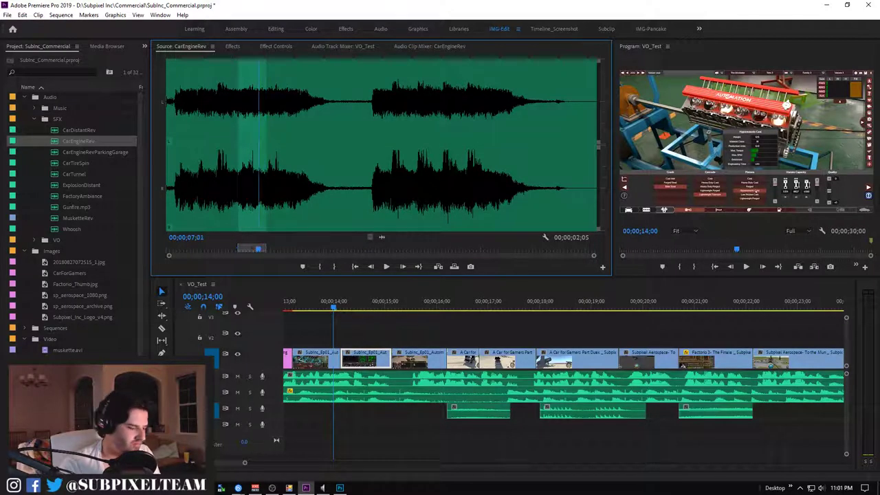
key("i")
left_click_drag(381, 237, 344, 410)
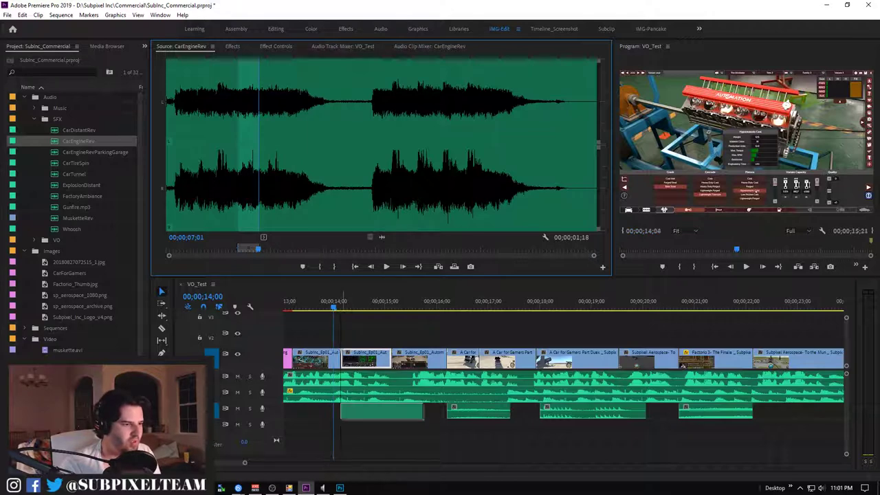
Cut off the engine rev's excess and review playback up to 15;11
left_click(391, 410)
key("v")
left_click(405, 411)
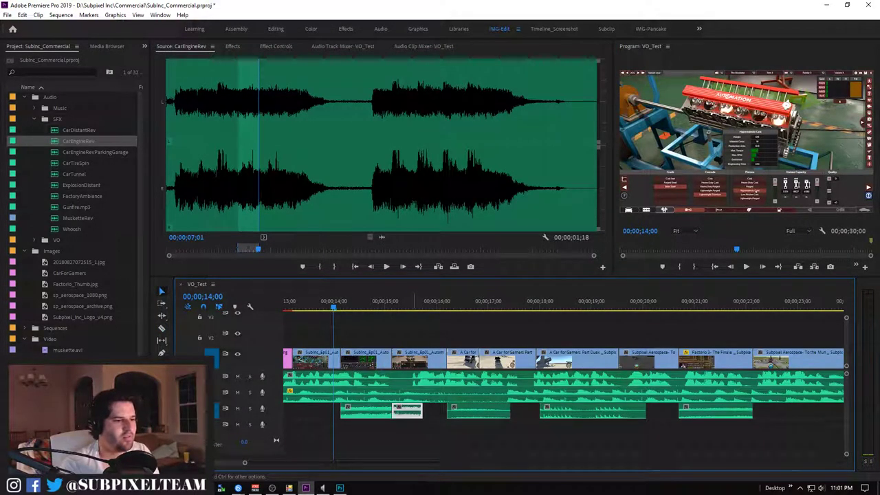
key("Delete")
left_click(304, 305)
key("space")
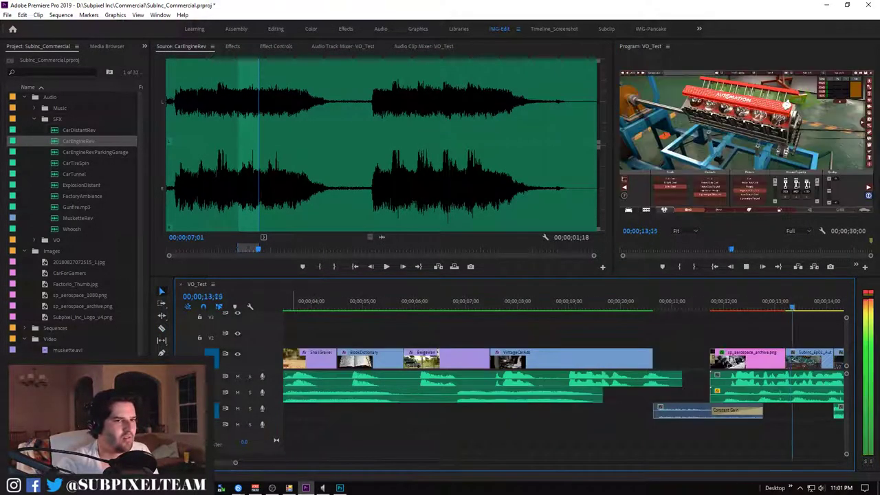
key("space")
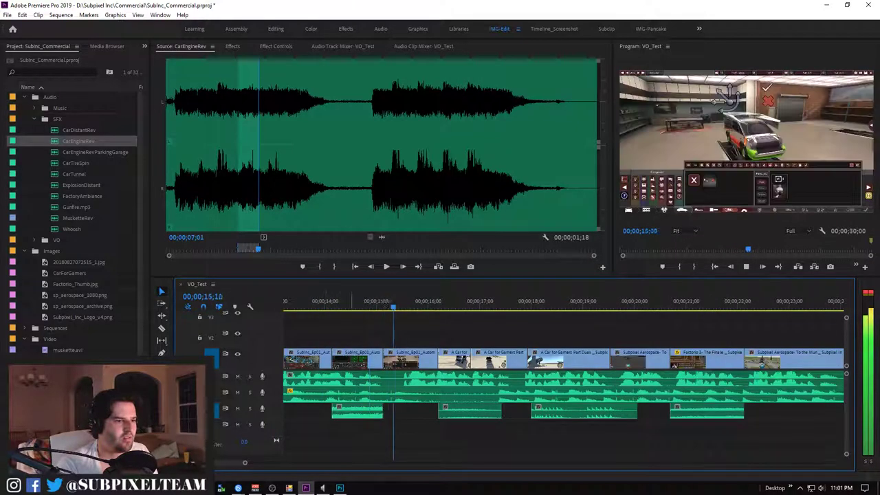
left_click_drag(413, 410, 413, 412)
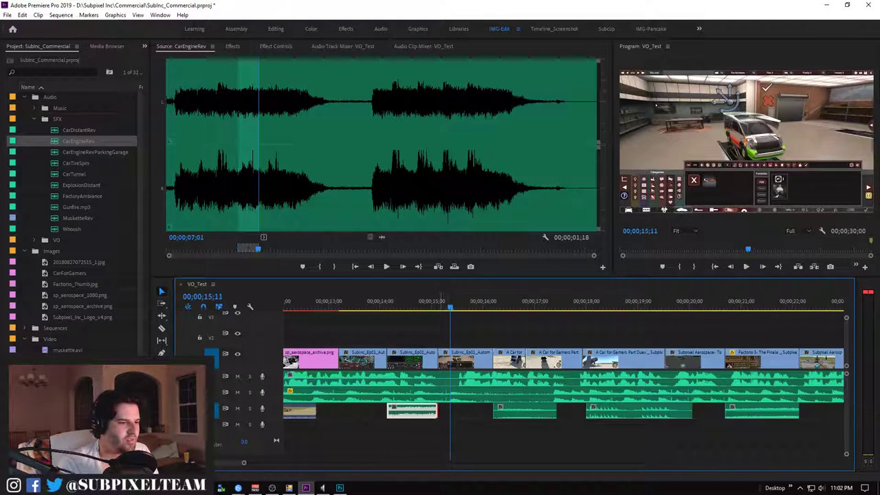
key("ctrl+z")
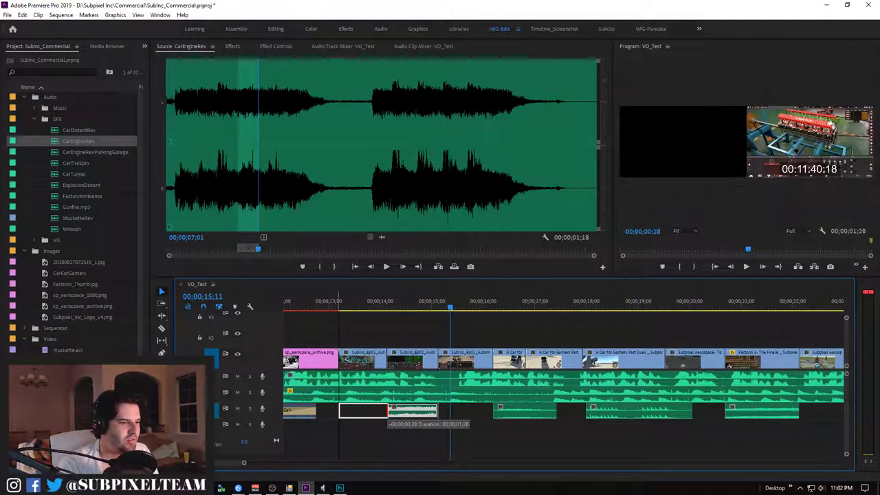
Add an Exponential Fade to the start of the A3 clip and set it to 10 frames
key("shift+7")
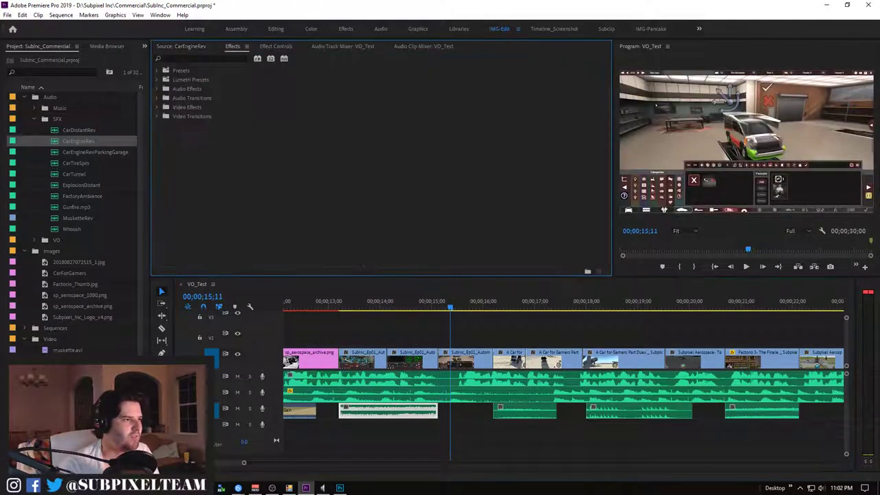
type("fade")
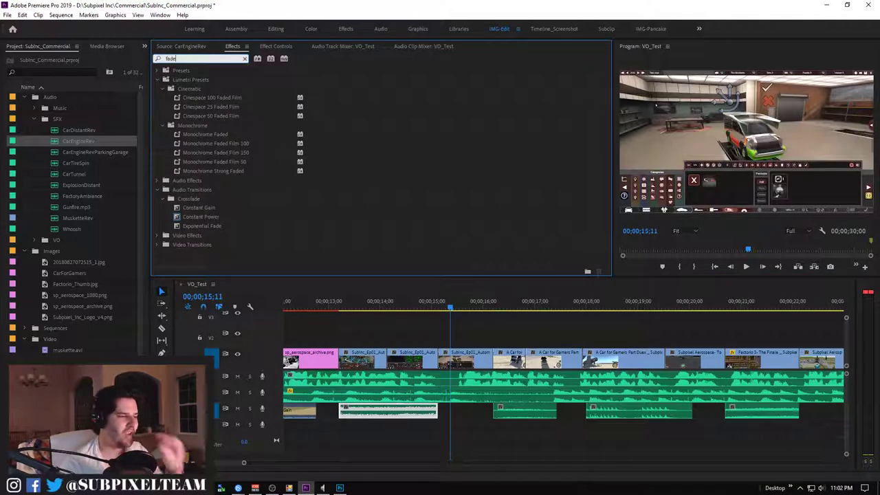
left_click(201, 225)
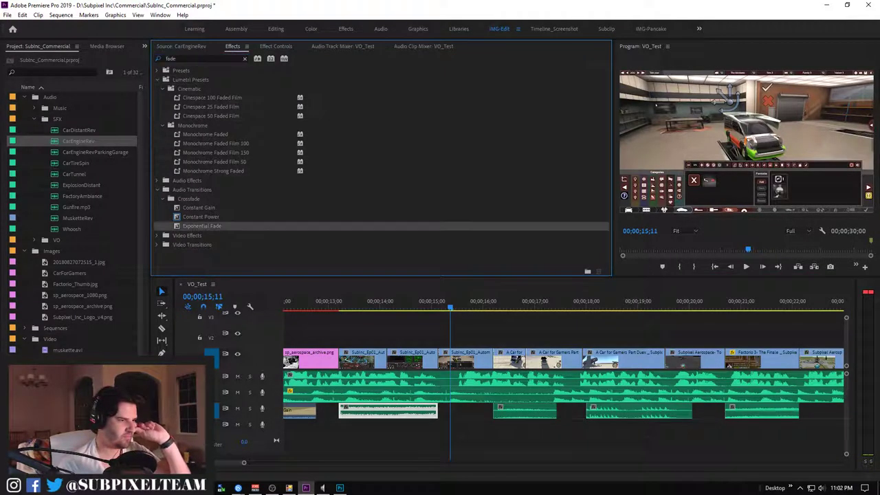
left_click_drag(201, 225, 340, 410)
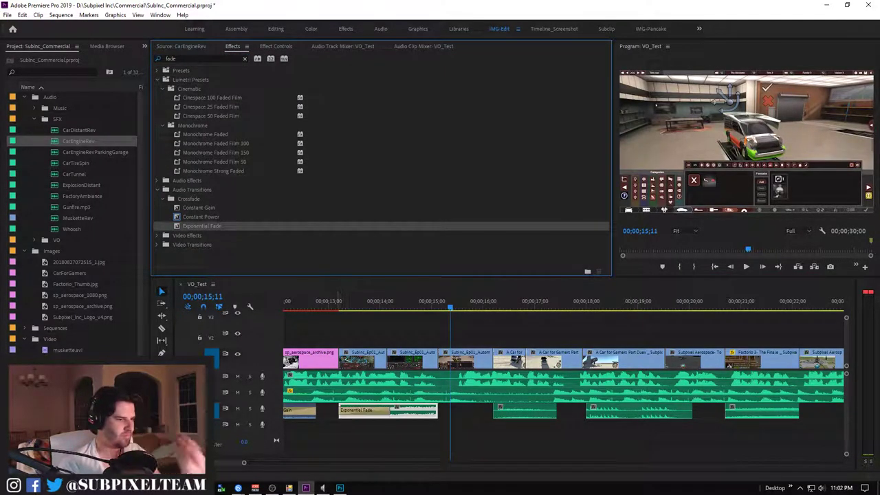
left_click(329, 301)
key("space")
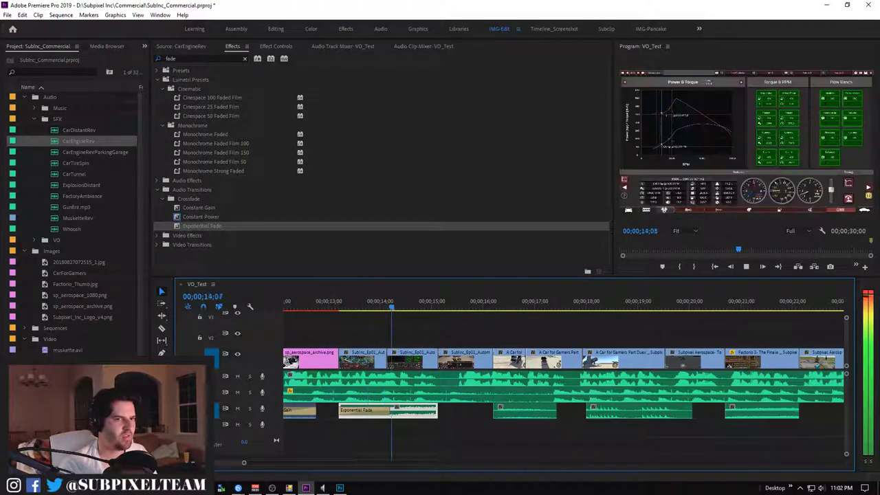
key("space")
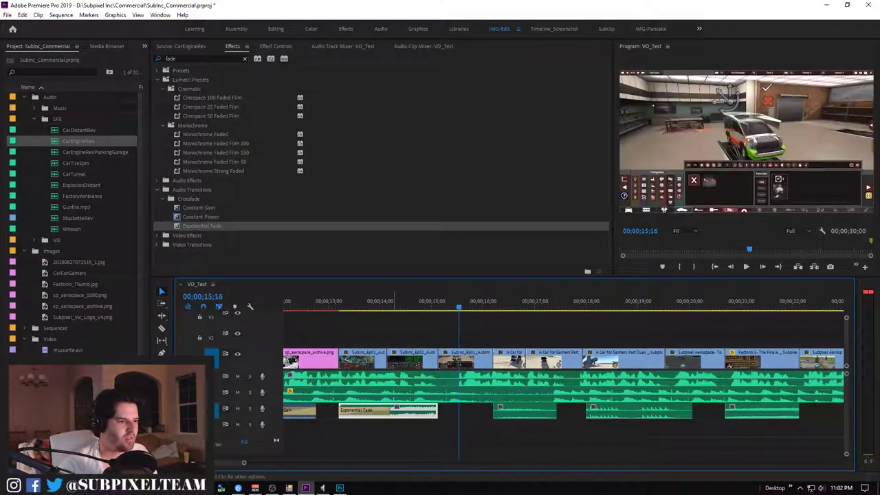
double_click(364, 411)
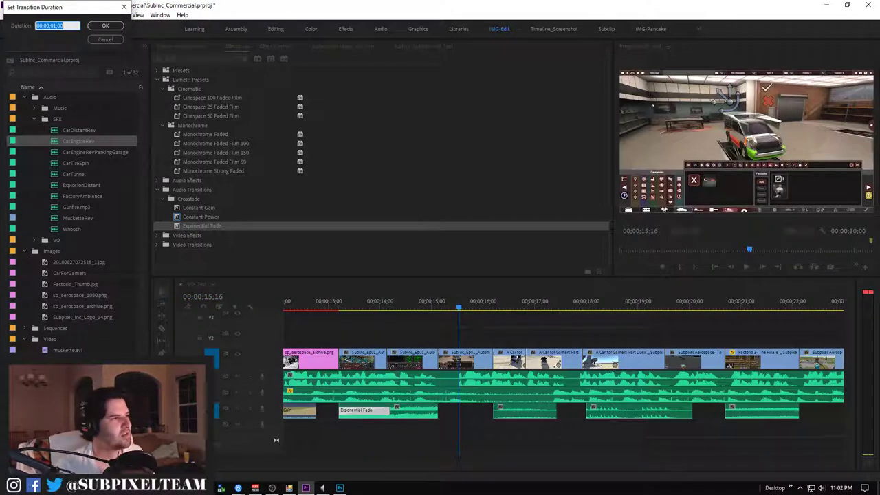
type("10")
key("Return")
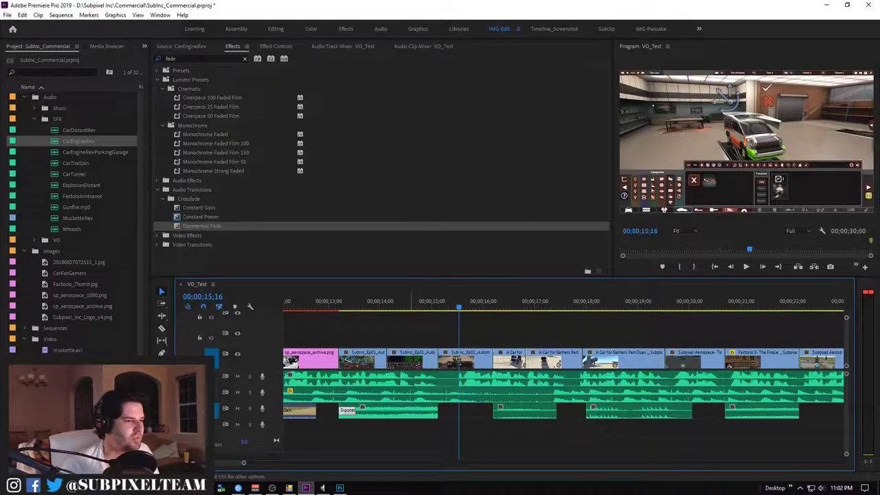
Lengthen the A3 clip to the playhead and cap its end with an Exponential Fade
left_click_drag(437, 410, 459, 411)
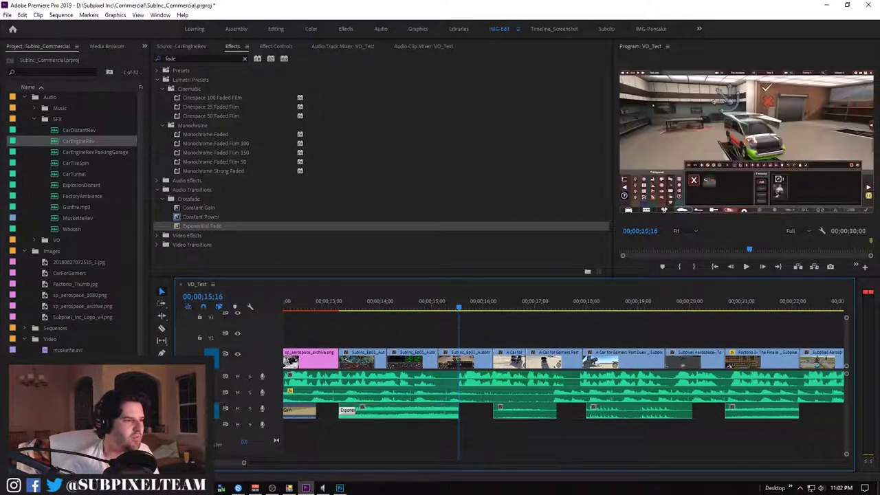
key("shift+7")
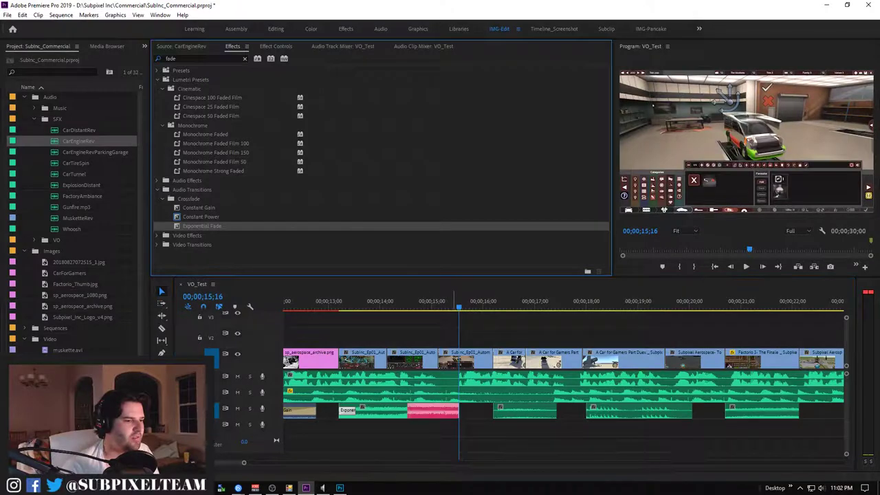
key("ctrl+shift+d")
key("Return")
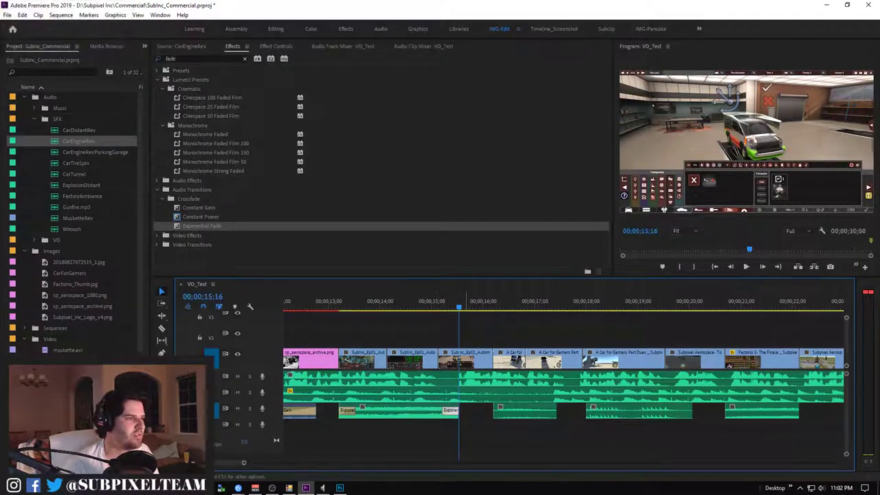
key("Up")
key("Up")
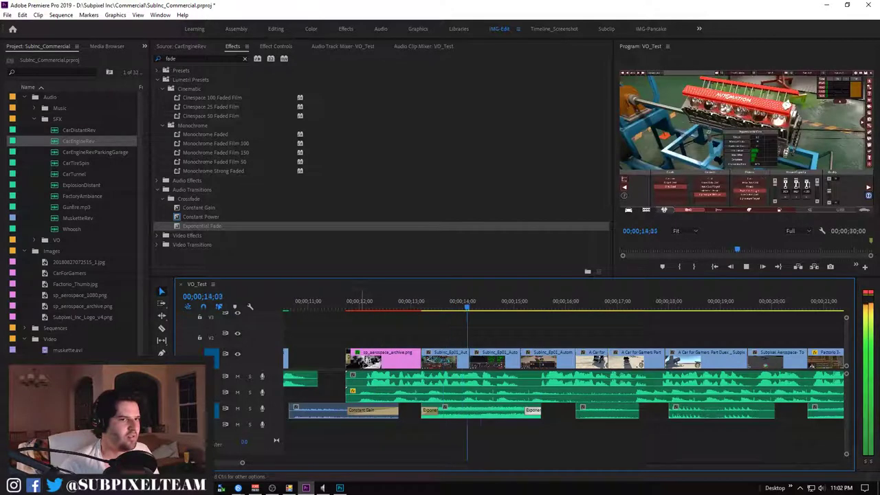
key("space")
Extend the clip's start to close the gap after Constant Gain and make that fade 24 frames
left_click_drag(421, 411, 400, 411)
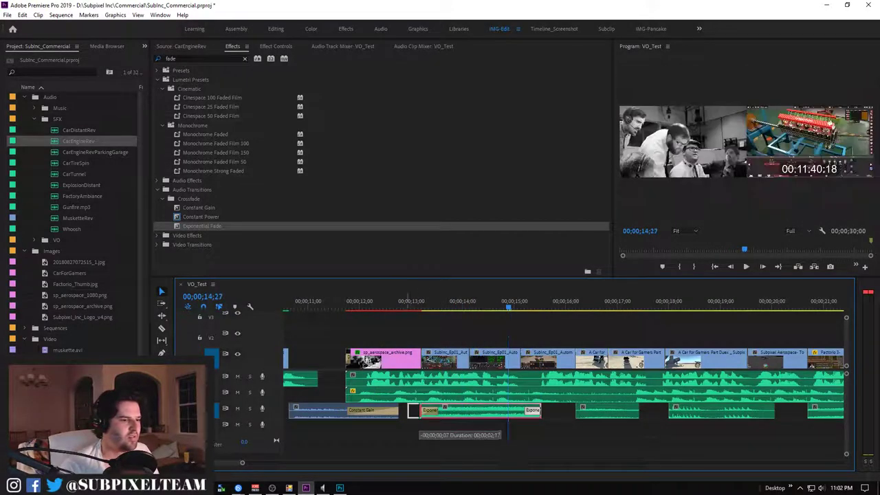
double_click(408, 410)
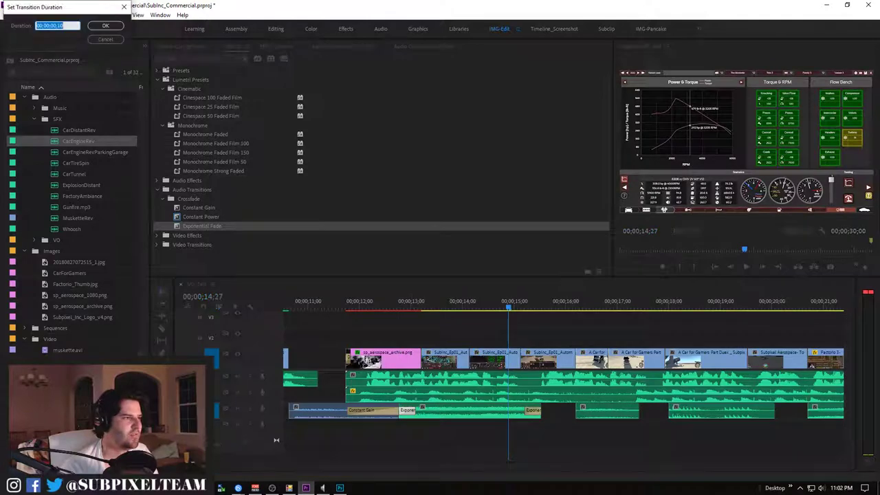
type("24")
key("Return")
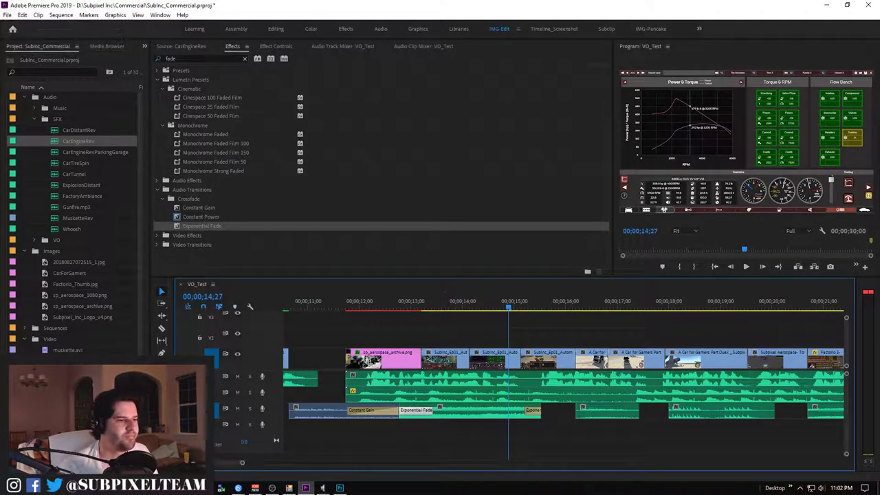
key("Up")
key("space")
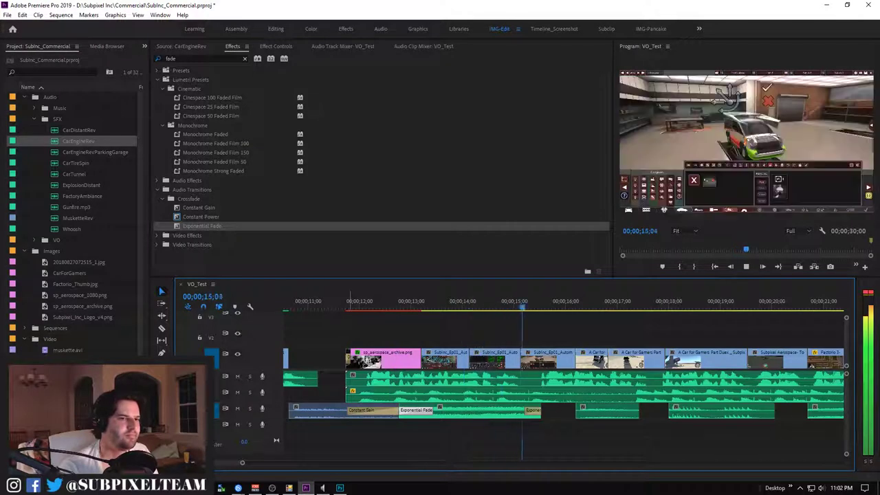
key("space")
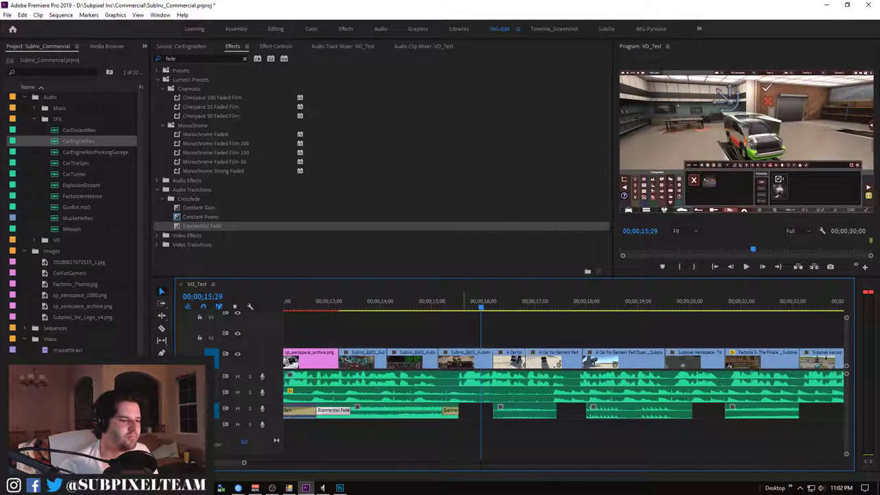
Extend the faded clip's end by nine frames and apply an Audio Gain change
left_click_drag(459, 410, 480, 411)
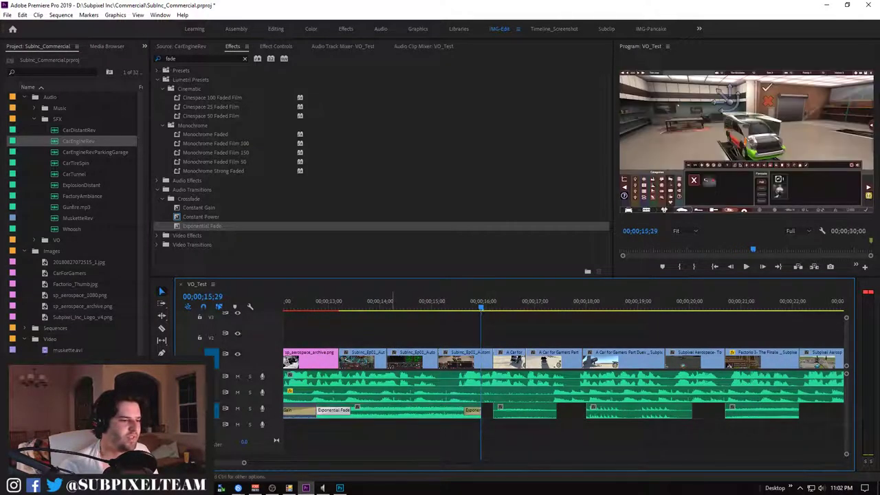
right_click(392, 411)
left_click(412, 313)
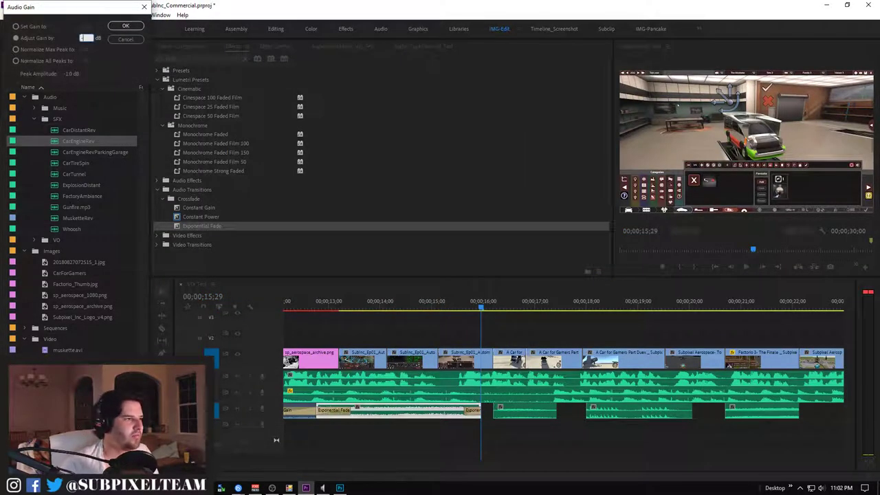
key("Return")
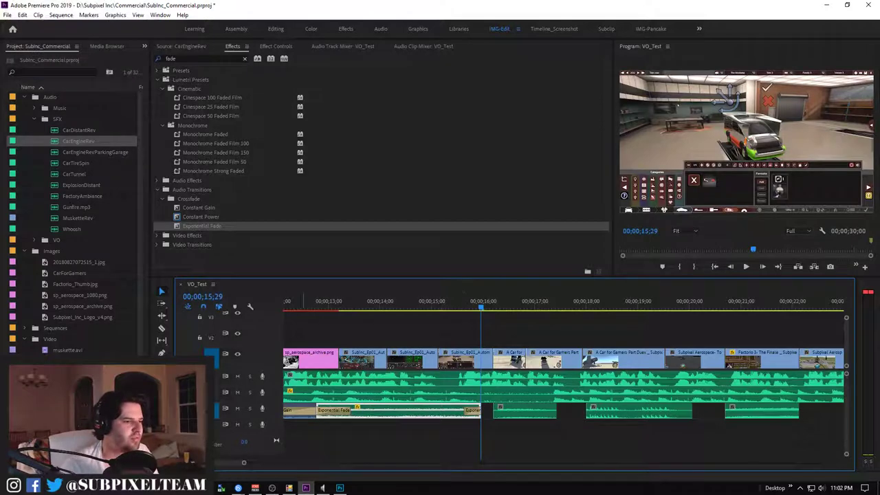
left_click(294, 302)
key("space")
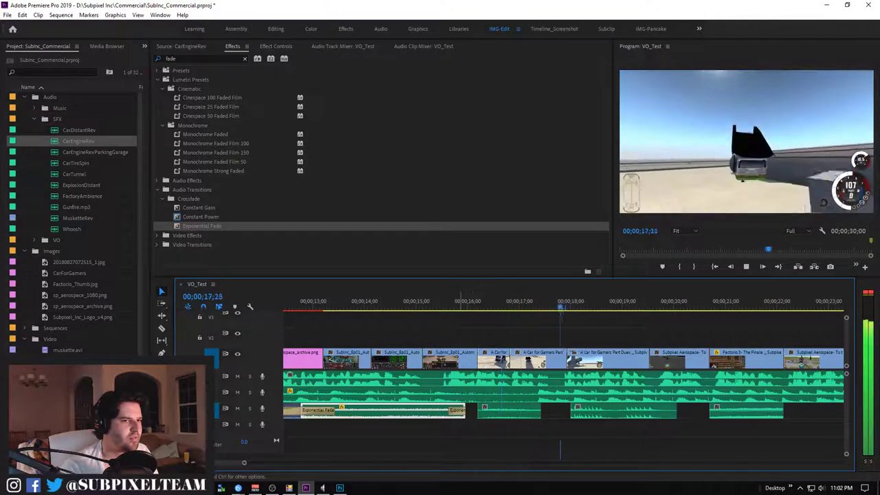
key("space")
Delete the next A3 clip and extend the faded clip's end to about 17 seconds
left_click(508, 410)
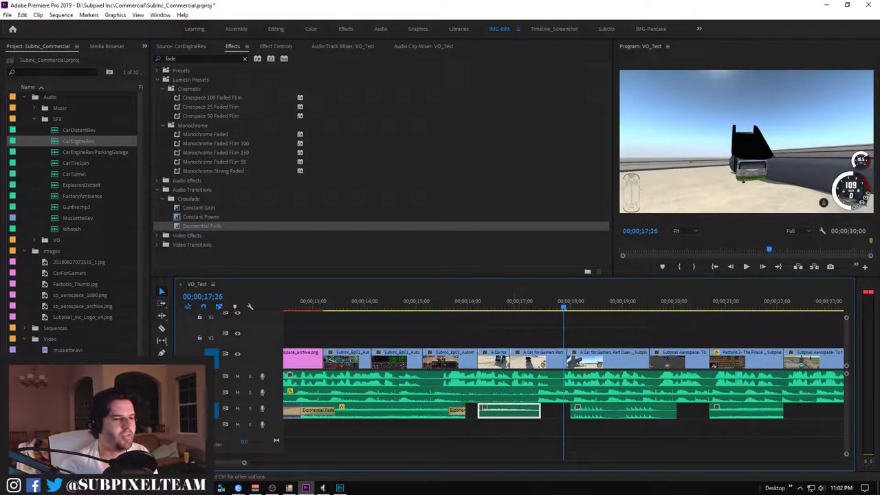
key("Delete")
left_click_drag(464, 410, 543, 411)
right_click(543, 411)
left_click_drag(536, 302, 505, 302)
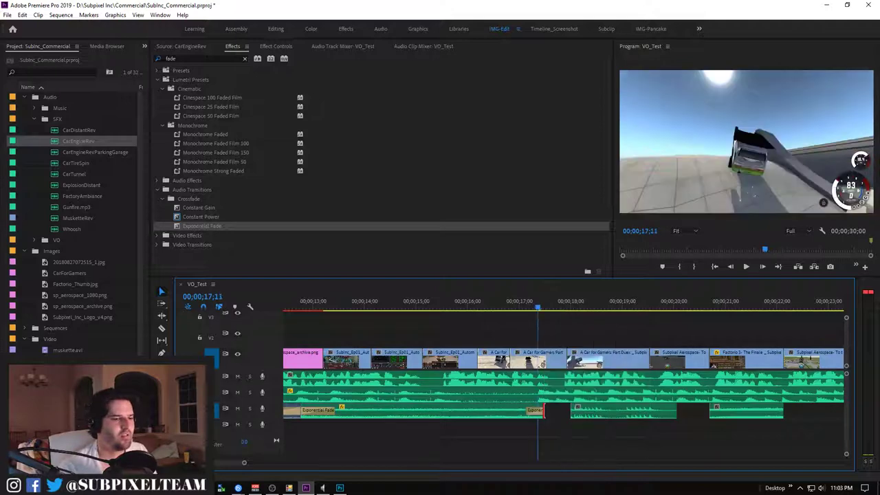
scroll(564, 385, "down", 3)
left_click(71, 228)
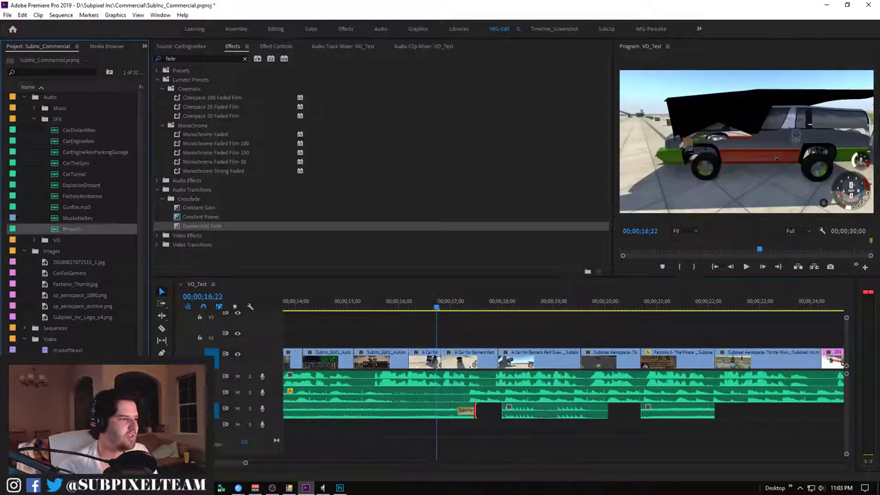
Trim Whoosh from an in point at 00;00;27 and place it on A4 near 16 seconds
double_click(72, 229)
key("space")
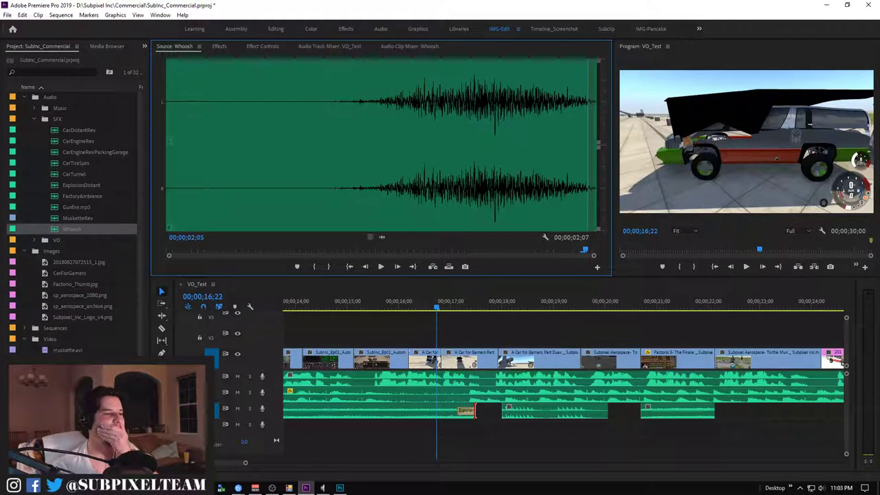
left_click(339, 137)
key("i")
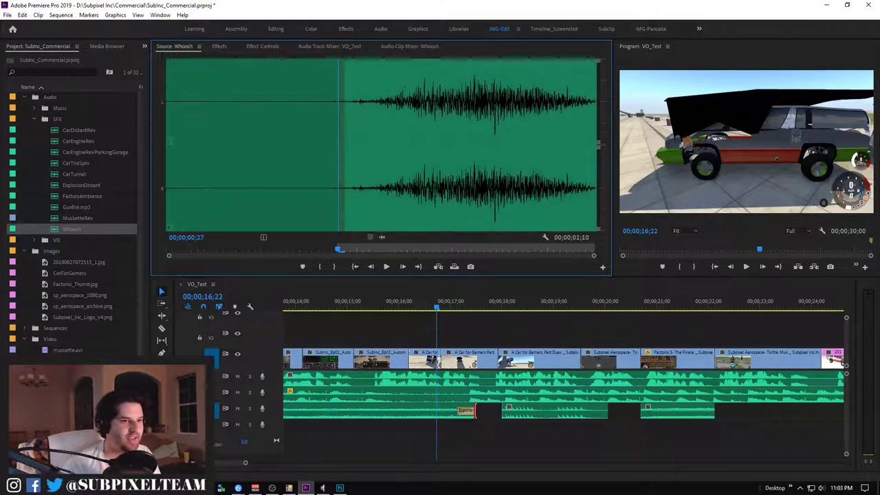
key("End")
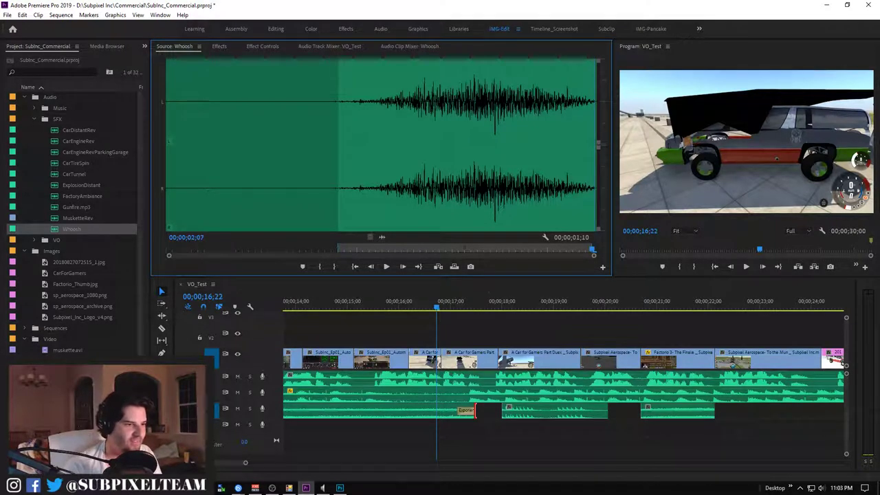
left_click_drag(382, 237, 464, 428)
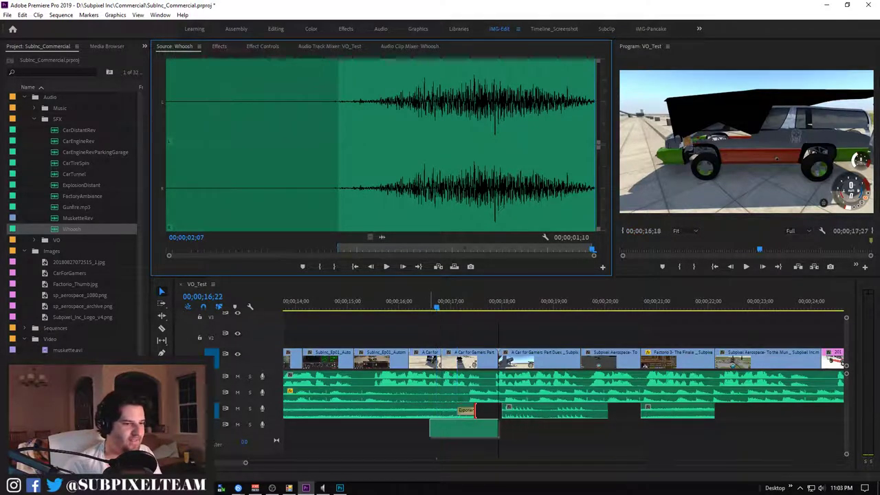
left_click_drag(464, 428, 468, 428)
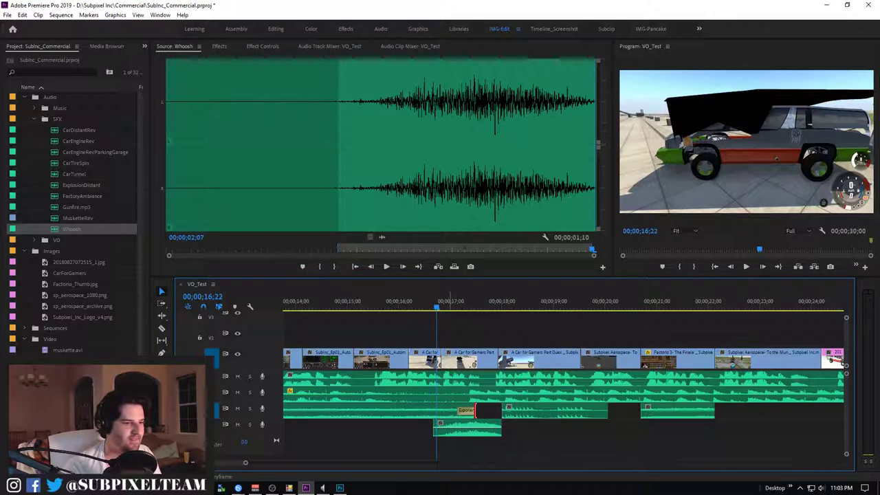
key("Up")
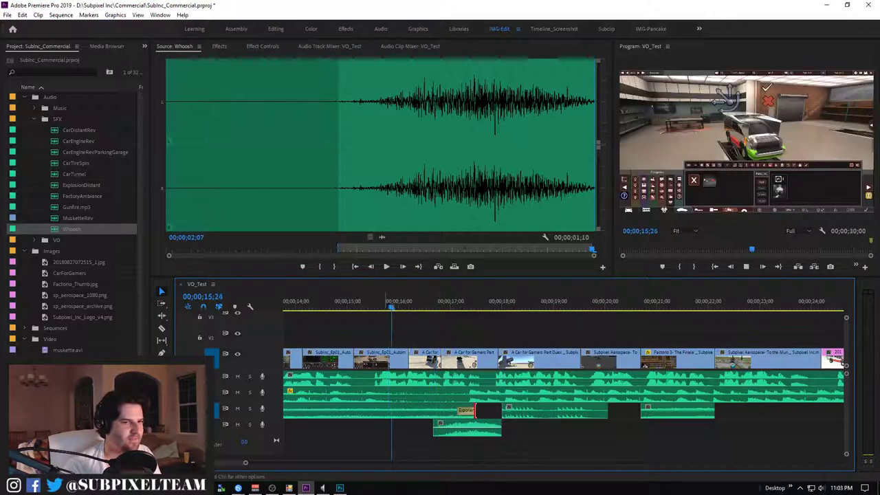
key("space")
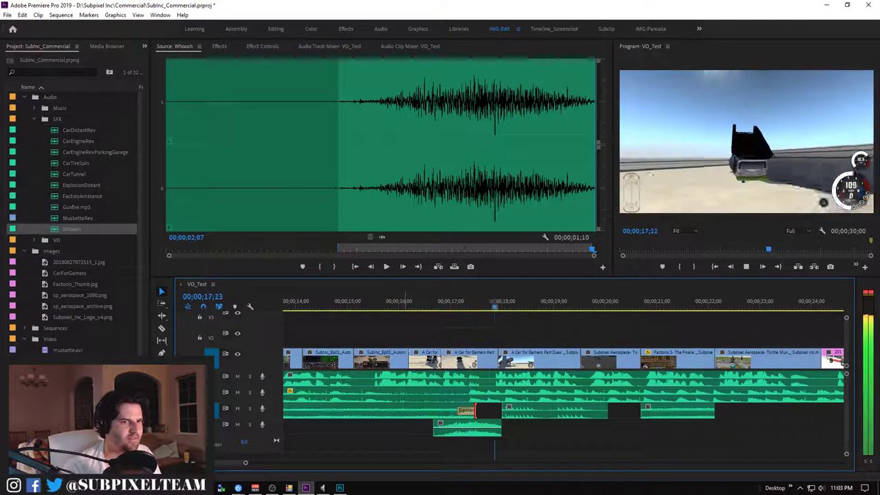
key("space")
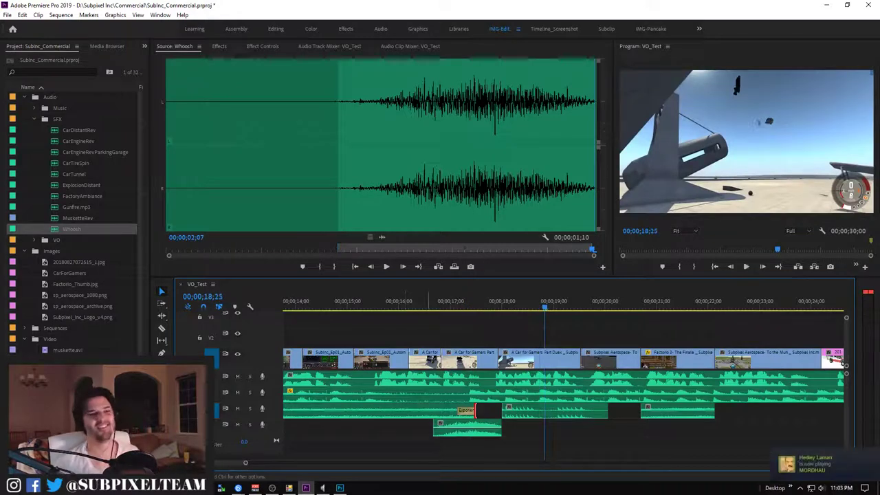
Adjust the Whoosh clip's audio gain, save the project, and preview ExplosionDistant in the Source monitor
right_click(484, 426)
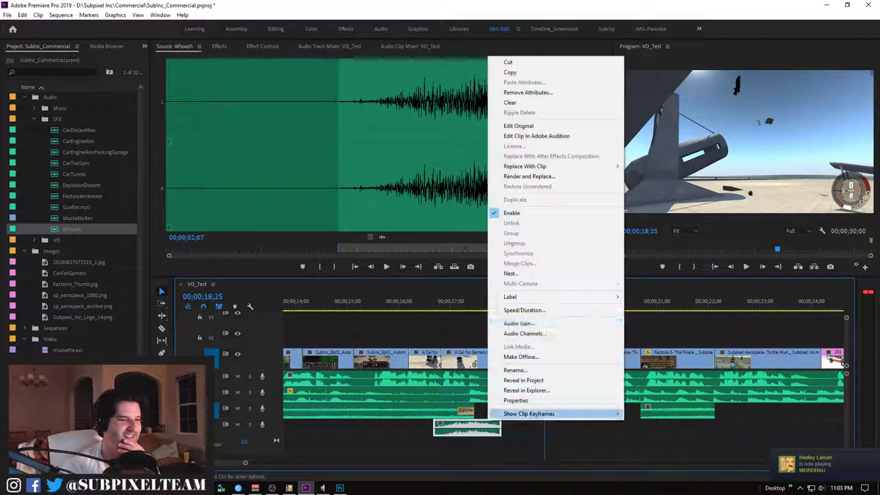
left_click(523, 321)
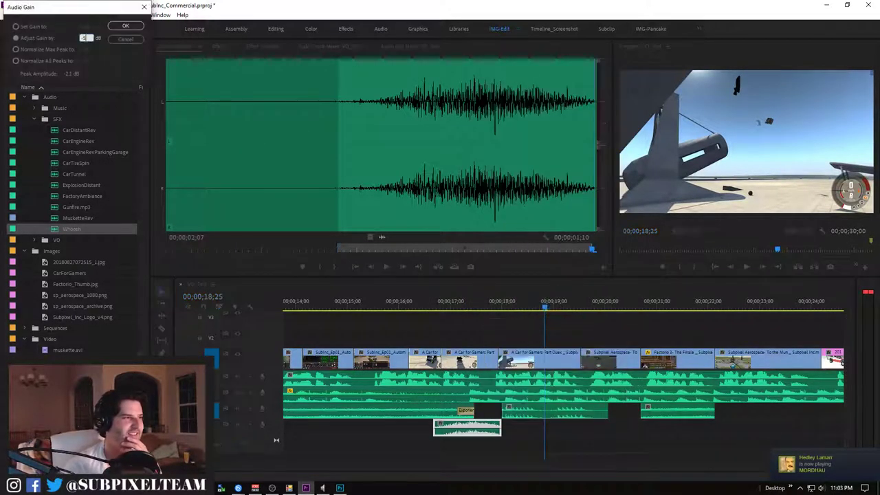
key("Return")
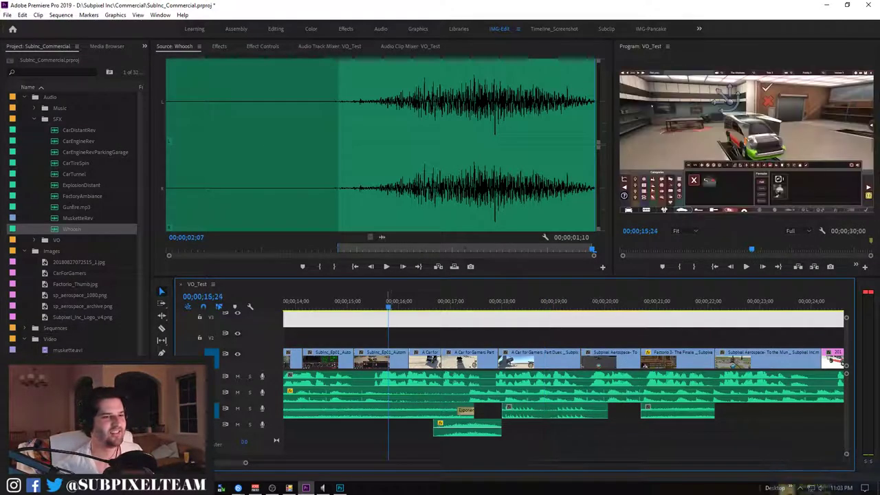
key("ctrl+s")
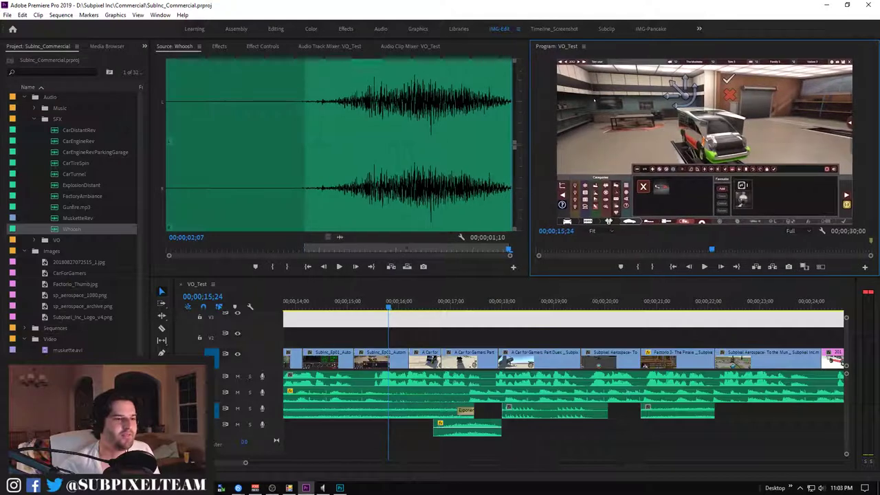
key("grave")
key("grave")
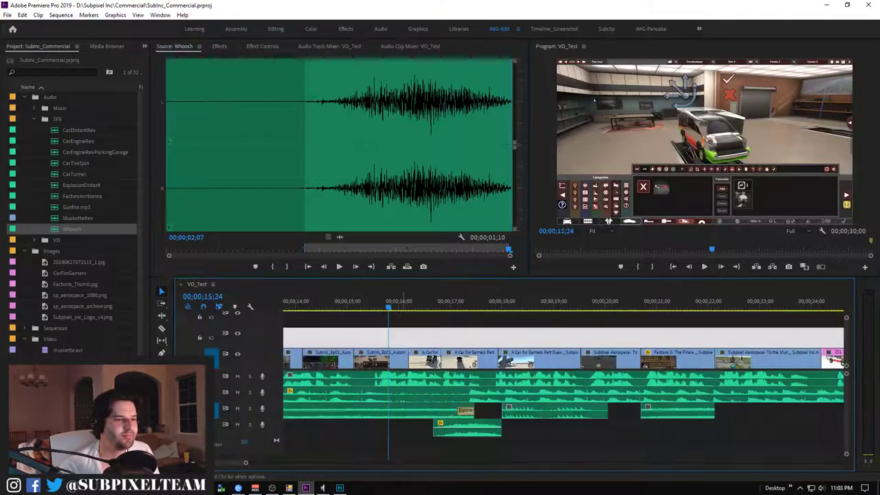
left_click(398, 303)
key("ctrl+s")
key("space")
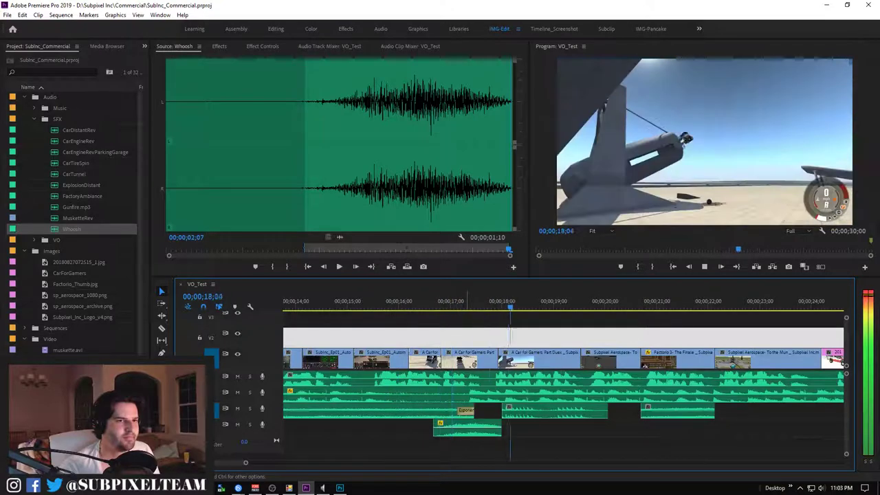
key("space")
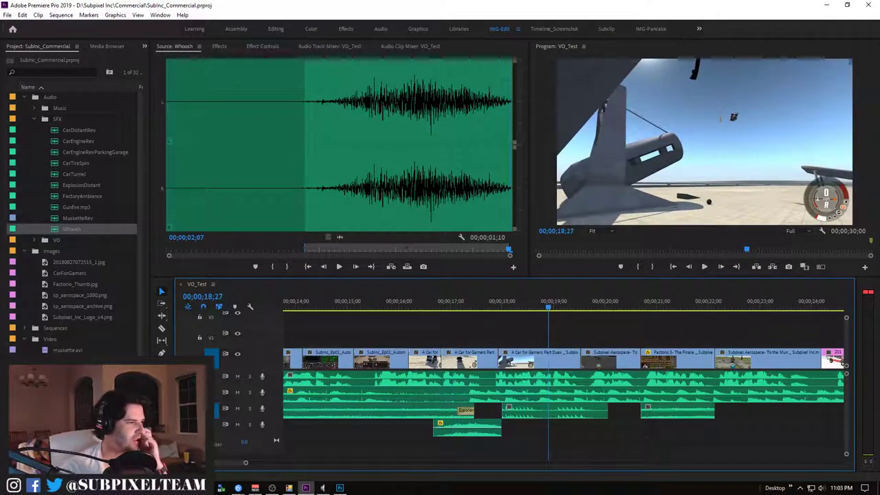
double_click(80, 185)
key("space")
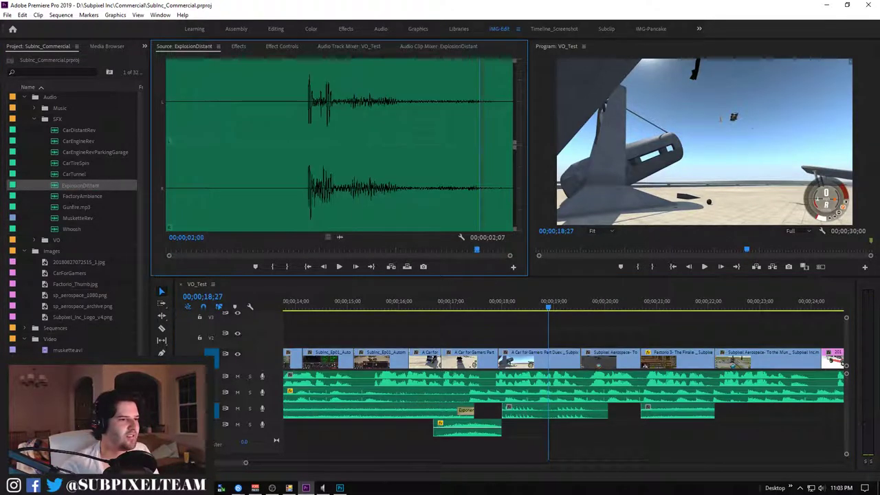
Mark in and out points around the blast in ExplosionDistant
left_click(305, 138)
key("i")
key("space")
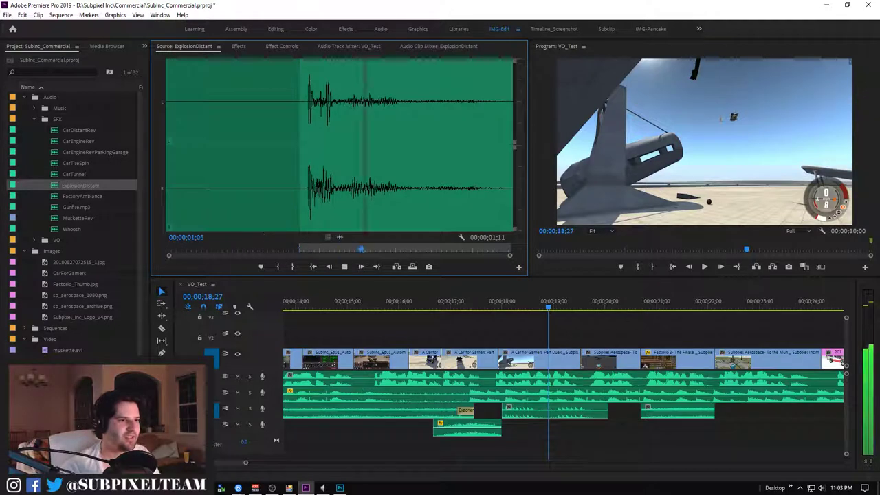
key("o")
key("space")
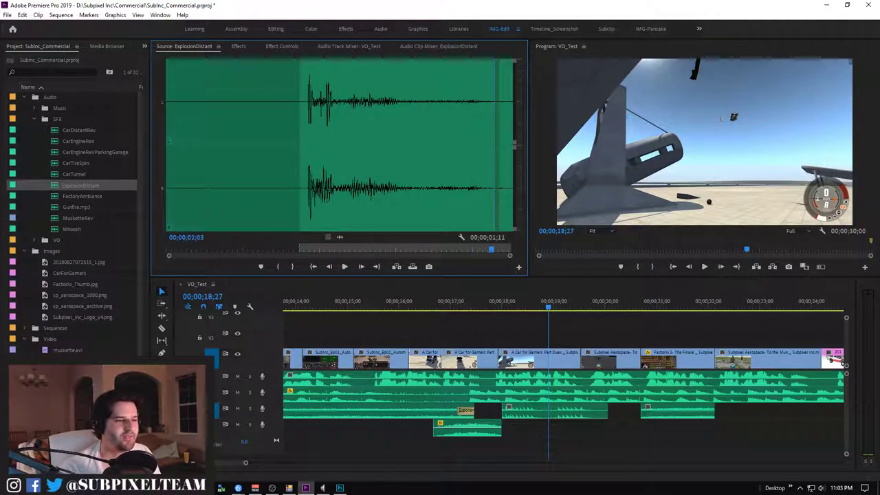
Place the trimmed explosion on the bottom audio track just after Whoosh and fine-tune its timing
left_click_drag(337, 152, 508, 428)
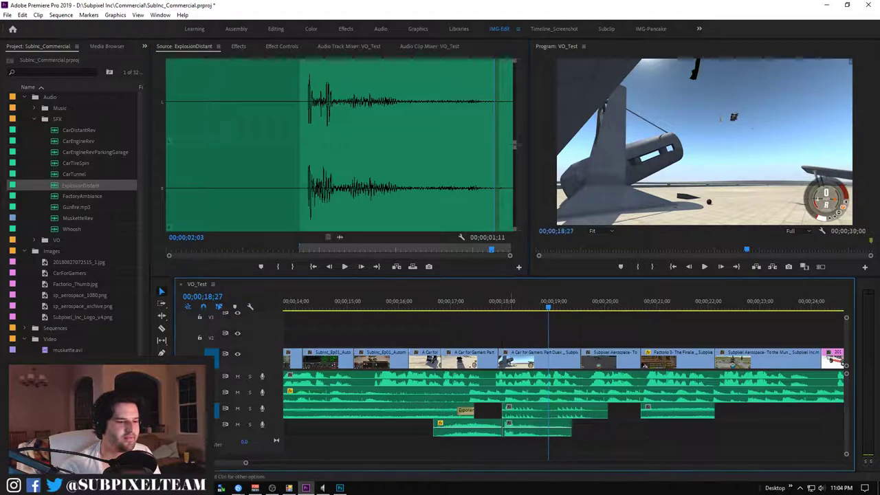
key("shift+k")
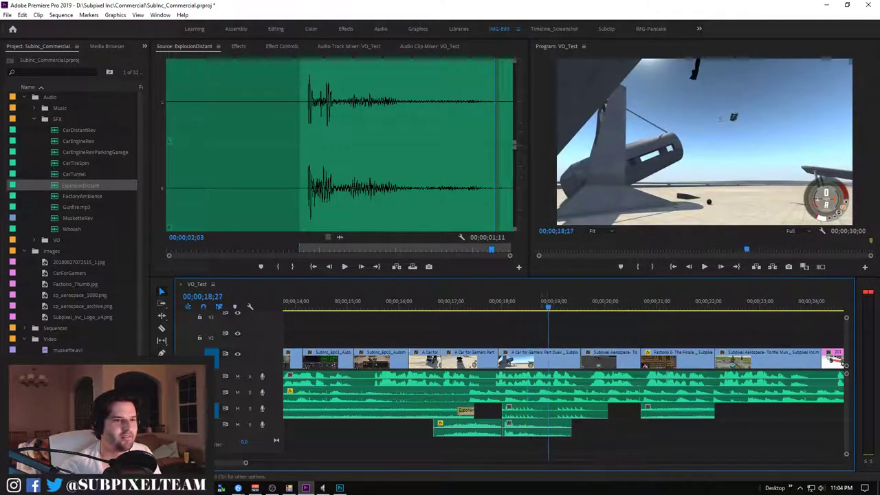
left_click_drag(523, 428, 537, 430)
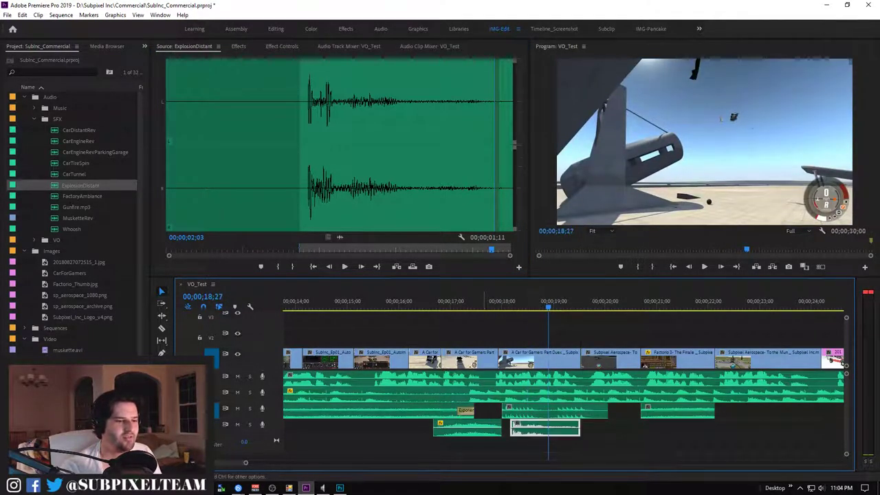
left_click(476, 302)
key("space")
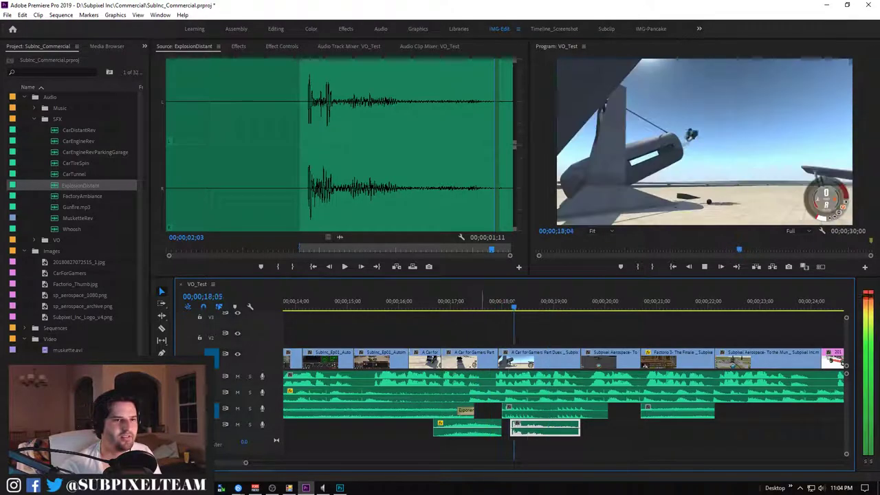
key("alt+Left")
key("alt+Left")
key("alt+Left")
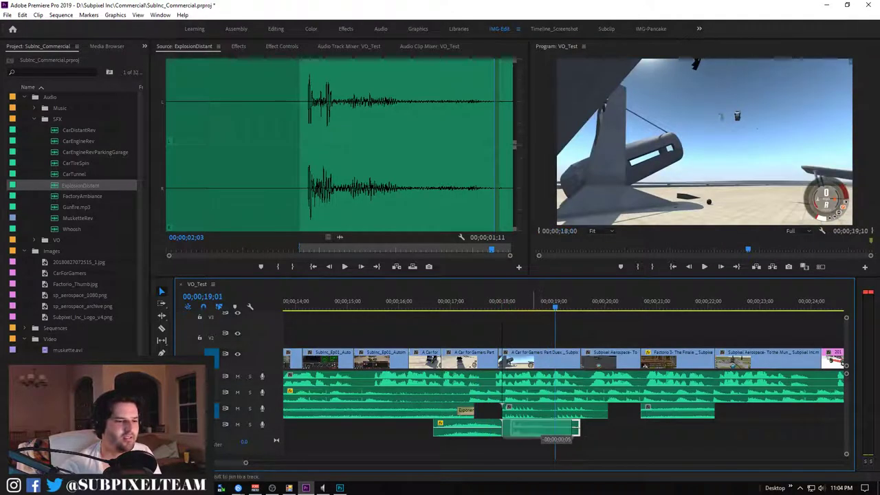
key("space")
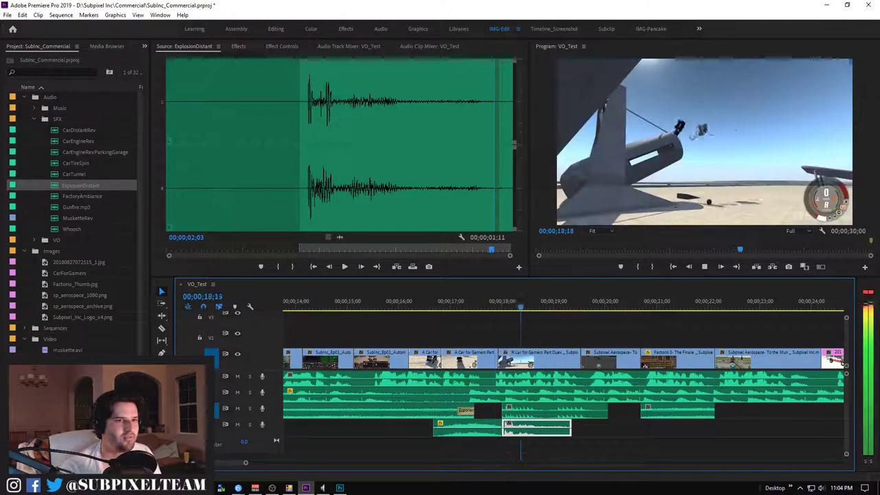
key("space")
Give the Whoosh clip an Exponential Fade with the default duration and save
left_click(468, 428)
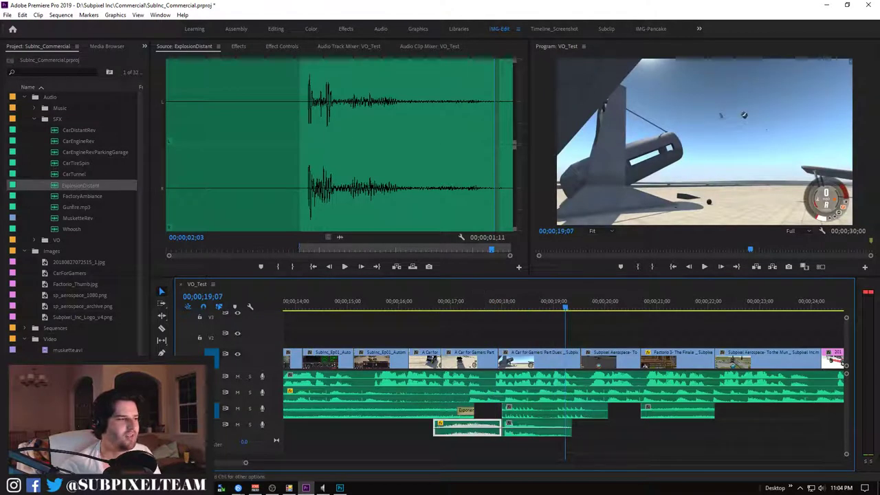
key("shift+5")
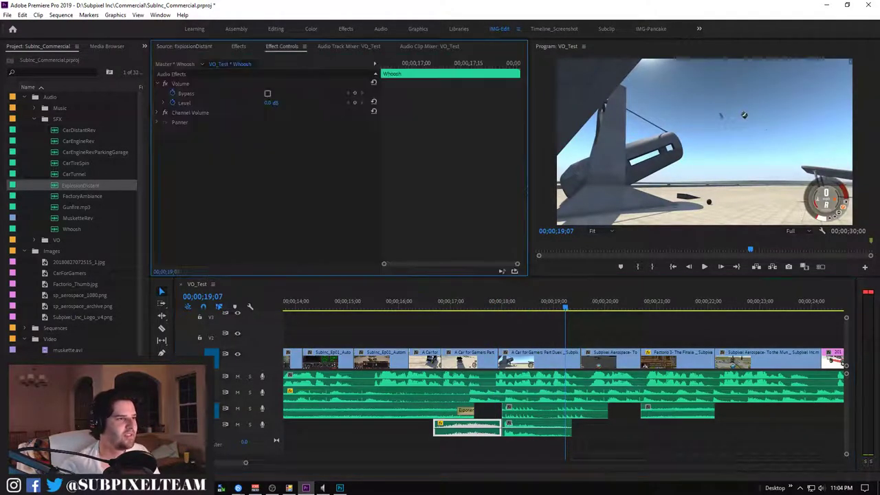
key("shift+7")
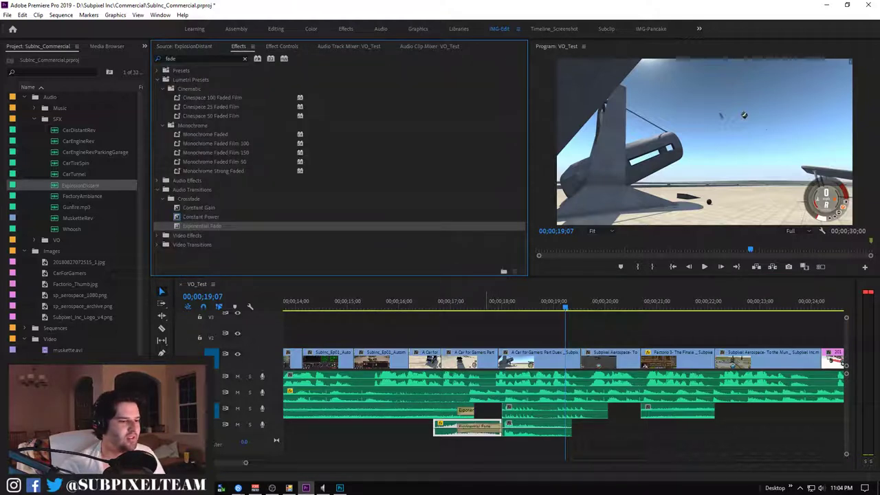
key("ctrl+shift+d")
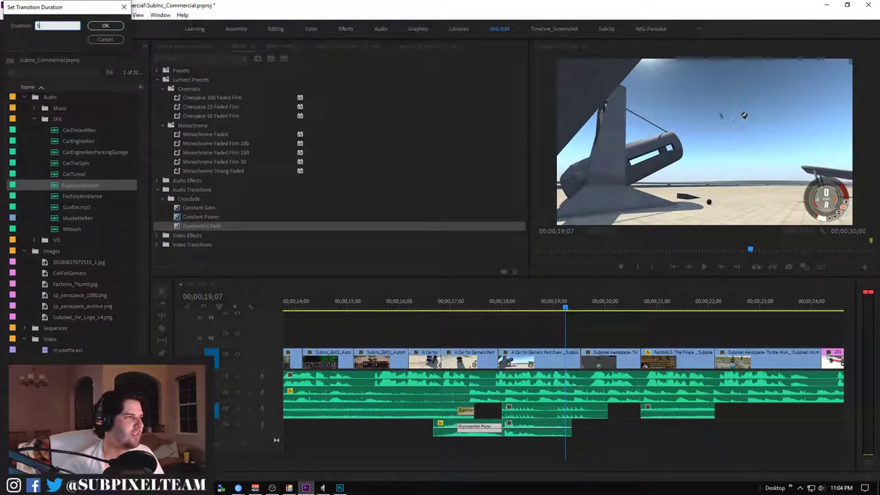
key("Return")
key("Up")
key("space")
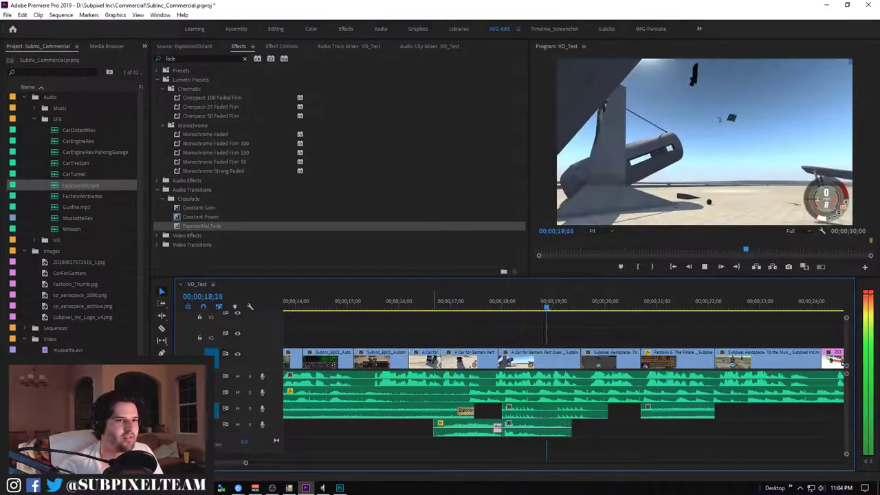
key("space")
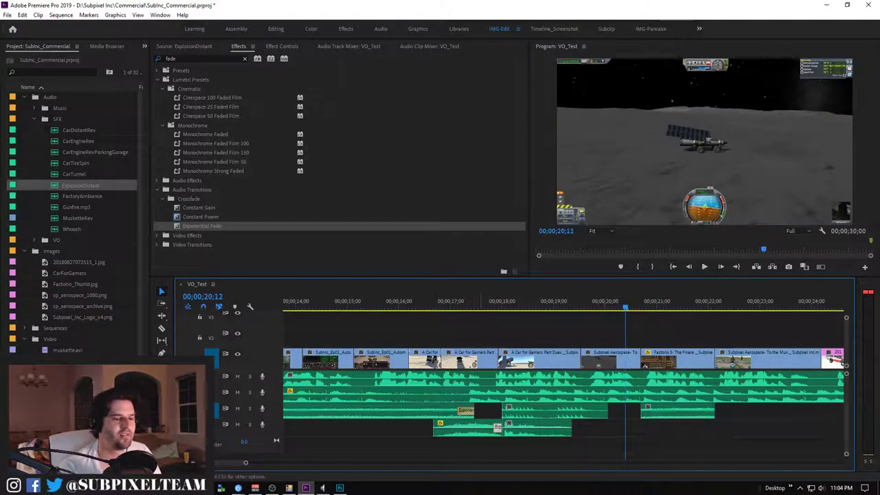
key("ctrl+s")
Review the sequence playback, save again, and check the full timeline zoomed out
scroll(563, 385, "down", 3)
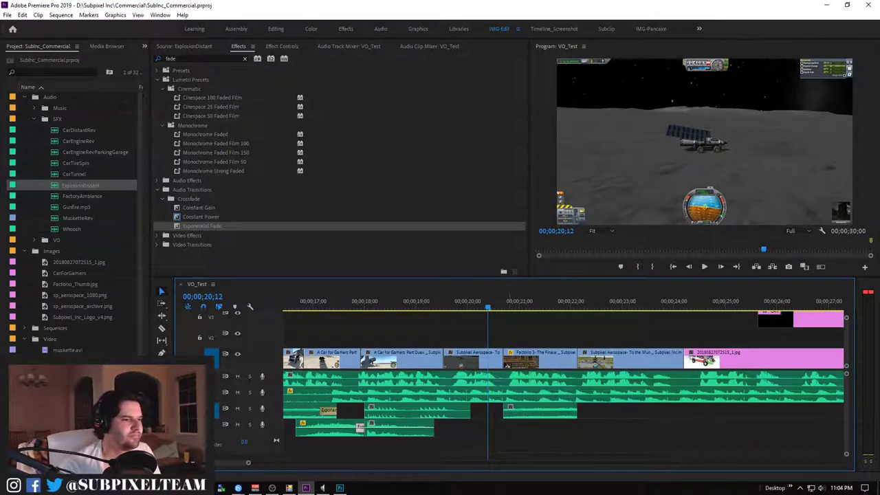
key("space")
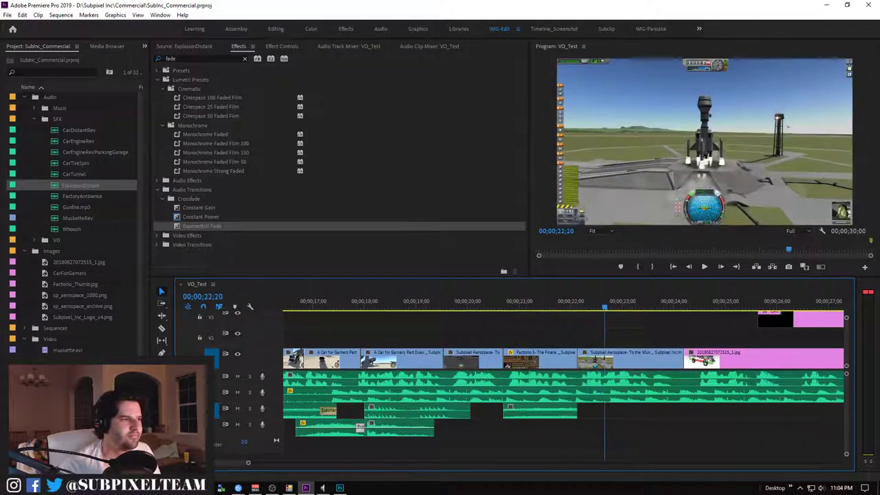
key("j")
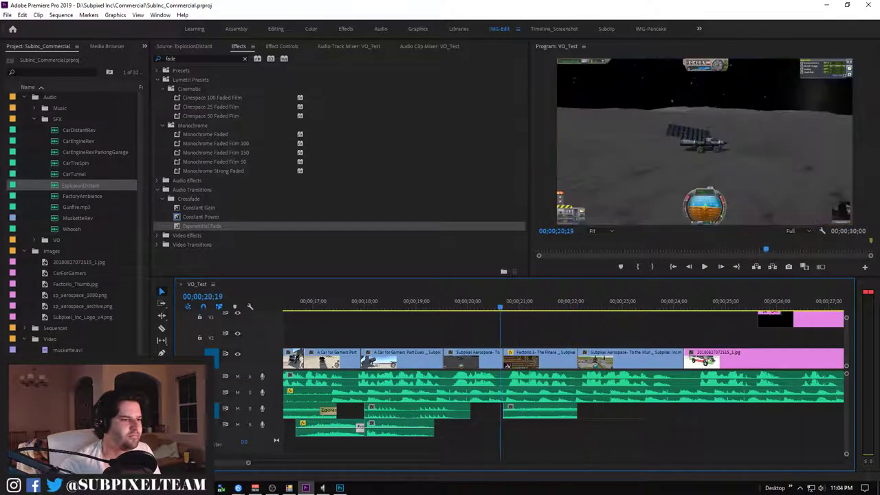
key("l")
key("ctrl+s")
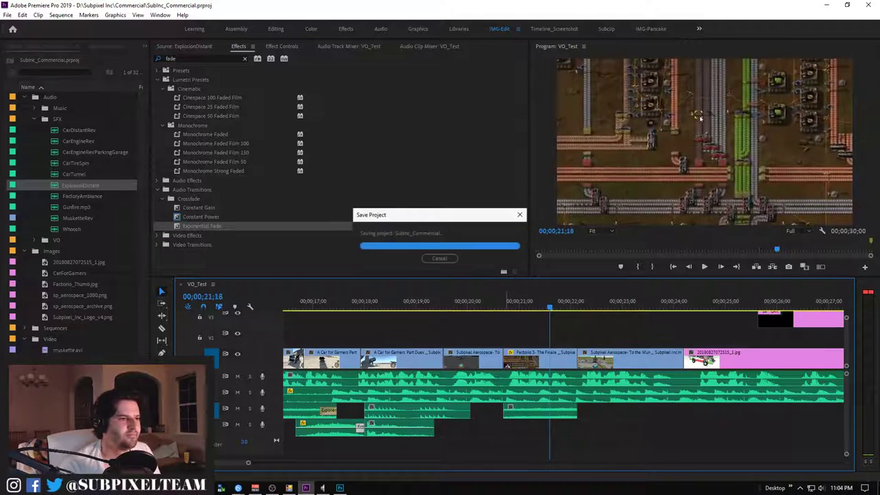
scroll(563, 385, "up", 5)
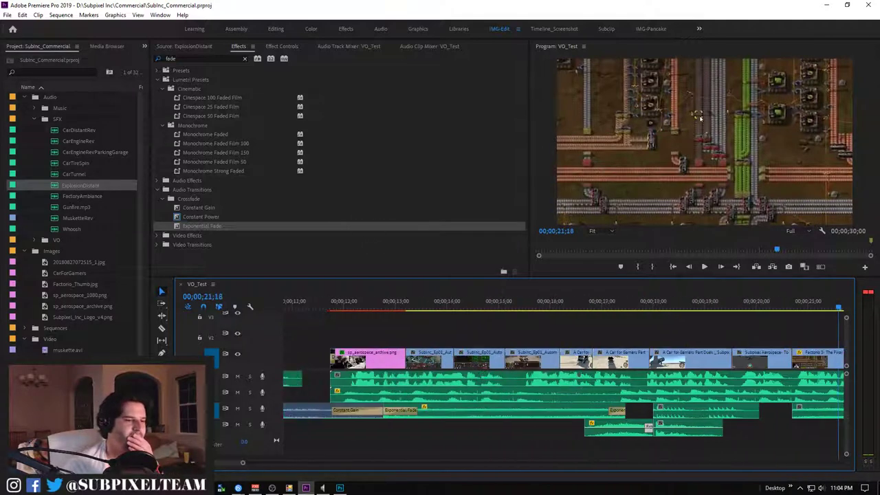
key("minus")
key("minus")
key("minus")
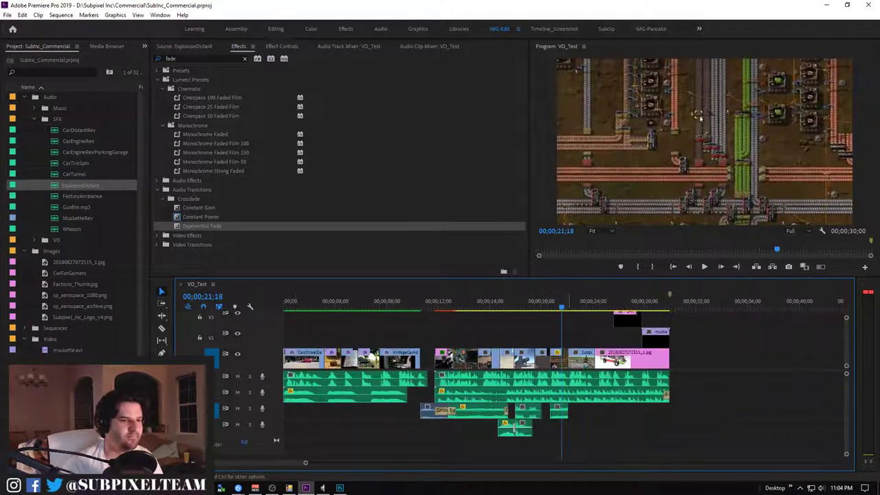
key("equal")
key("equal")
key("equal")
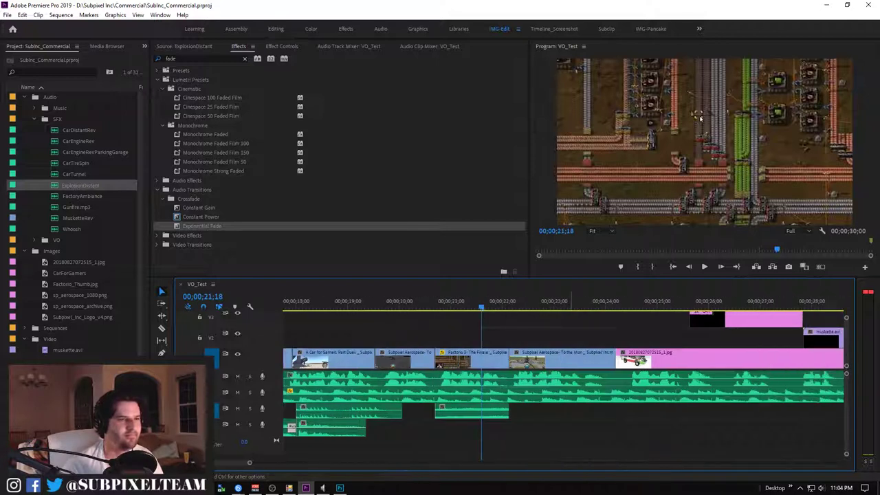
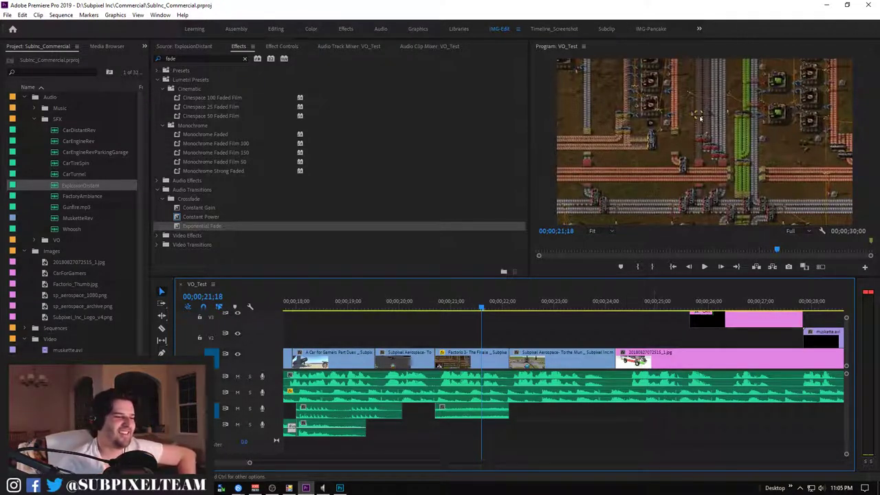
Preview the section from about 19 seconds, then apply an Audio Gain change to the A3 sound-effect clip
left_click(349, 302)
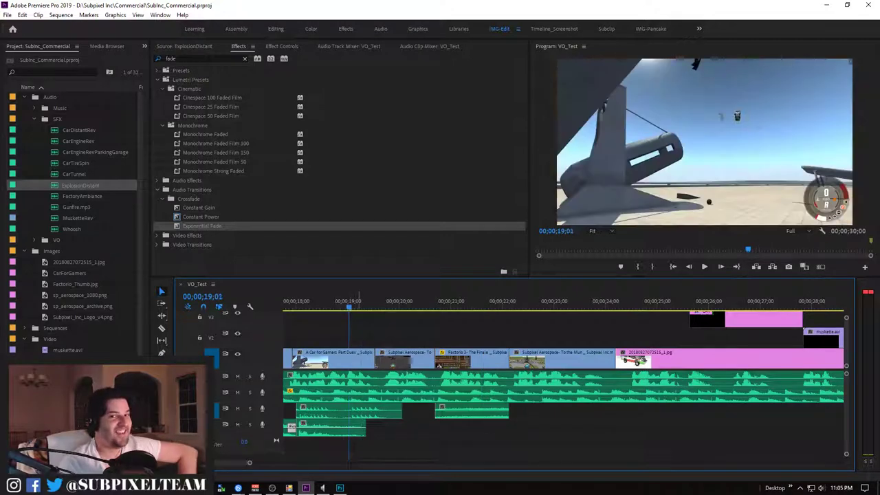
key("space")
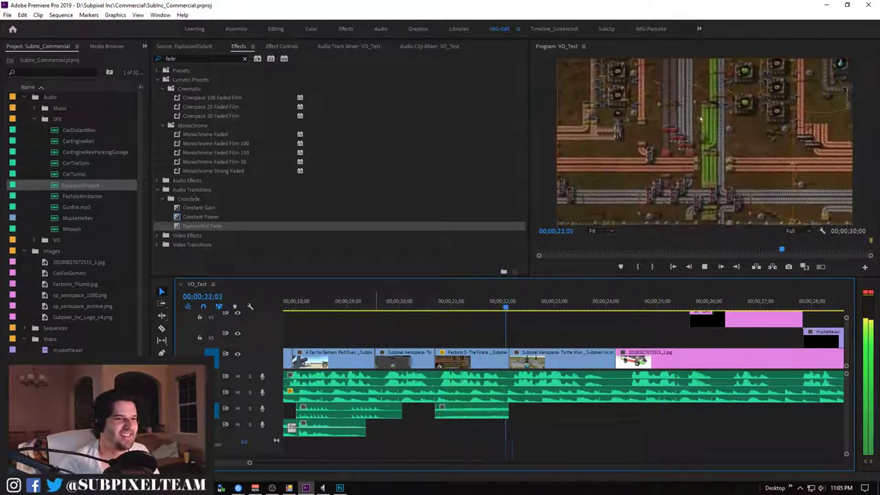
key("space")
right_click(457, 410)
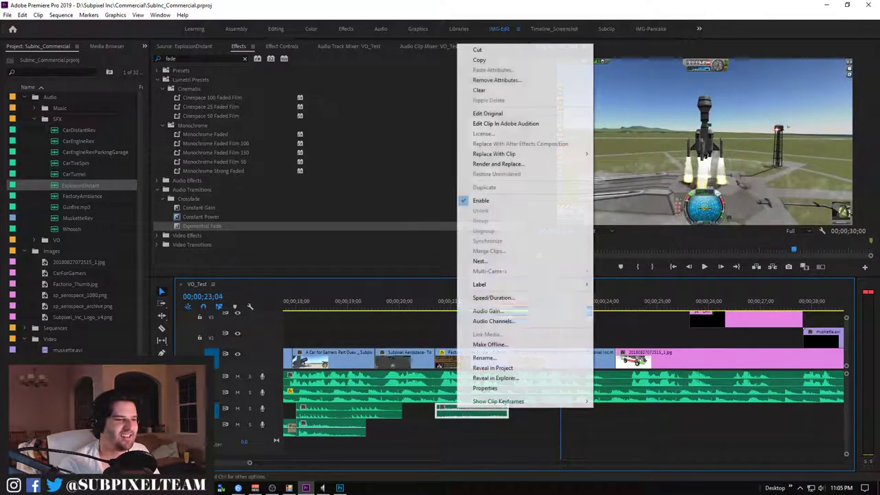
left_click(488, 311)
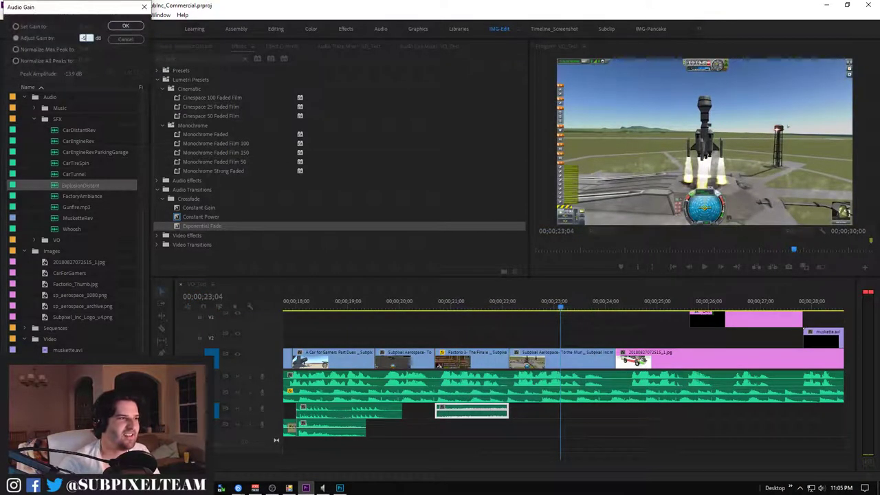
key("Return")
Replay the adjusted section, save the project, and zoom the timeline out
key("shift+k")
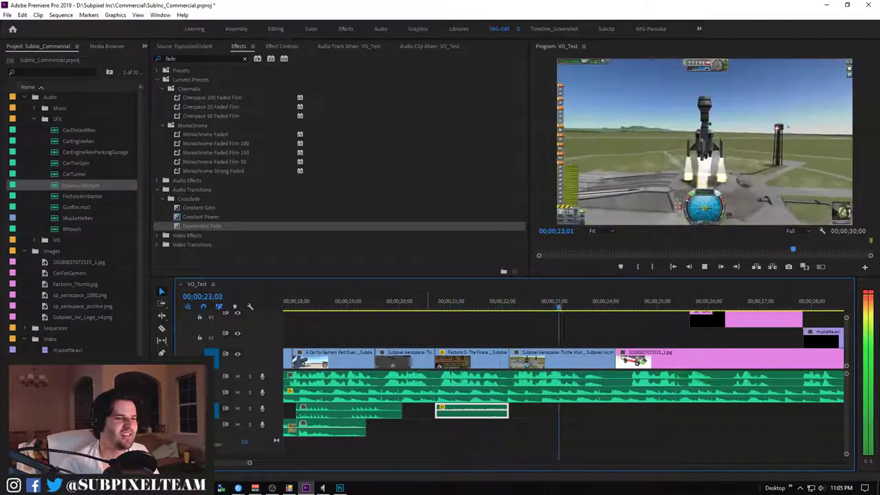
key("space")
key("ctrl+s")
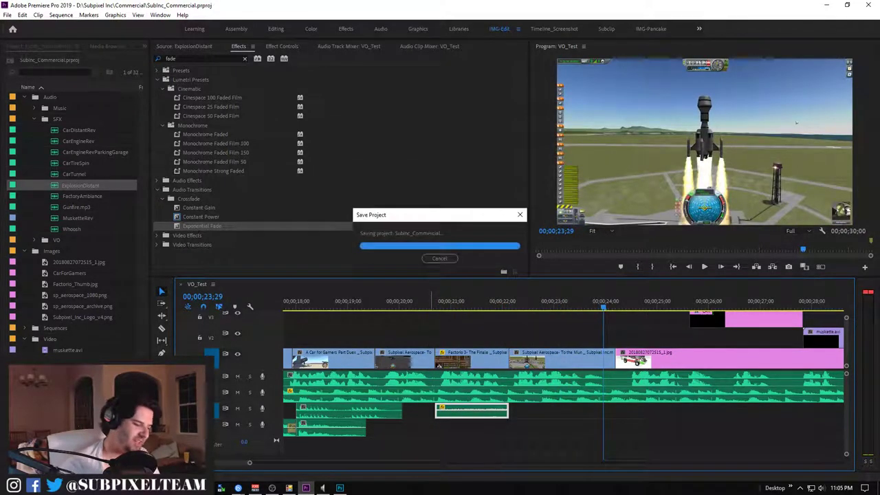
key("minus")
key("minus")
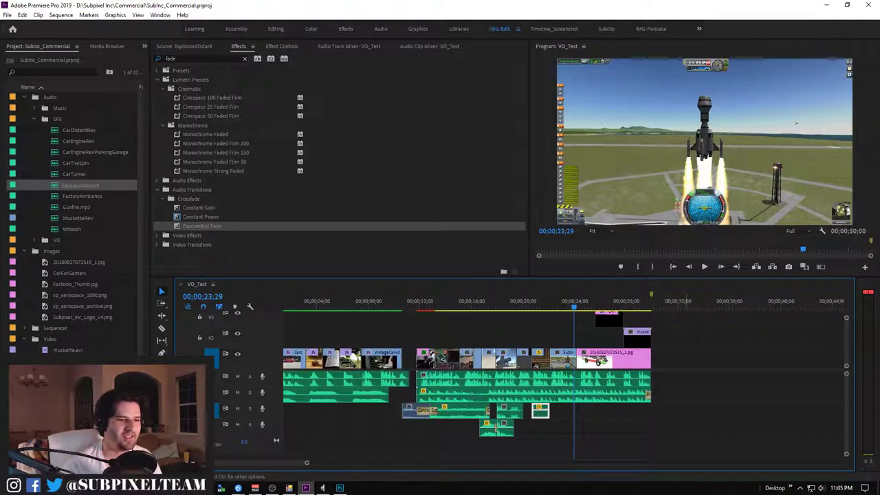
Scrub through the sequence to the CAR title near 26 seconds
scroll(686, 300, "up", 1)
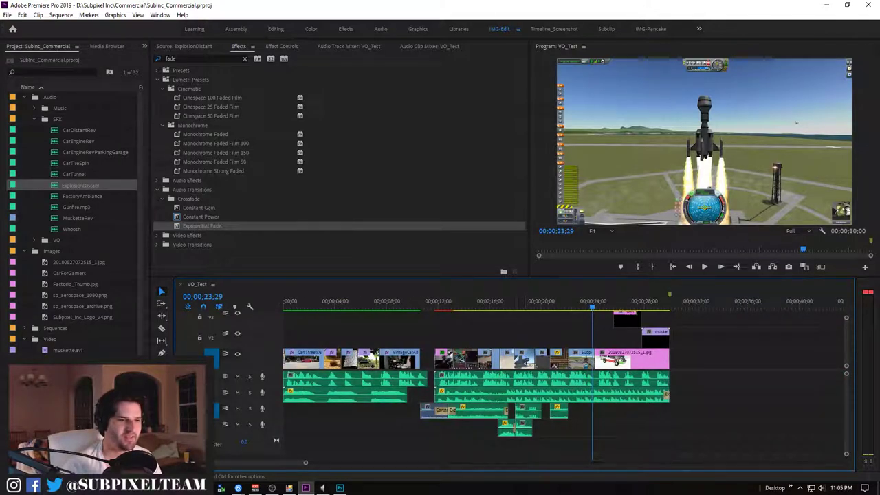
left_click_drag(593, 306, 409, 306)
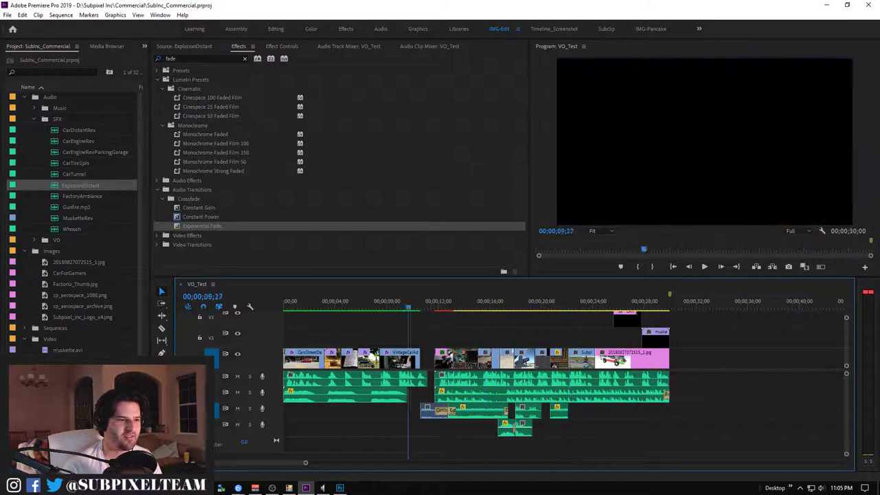
mouse_move(409, 306)
left_mouse_down()
mouse_move(305, 306)
mouse_move(648, 306)
left_mouse_up()
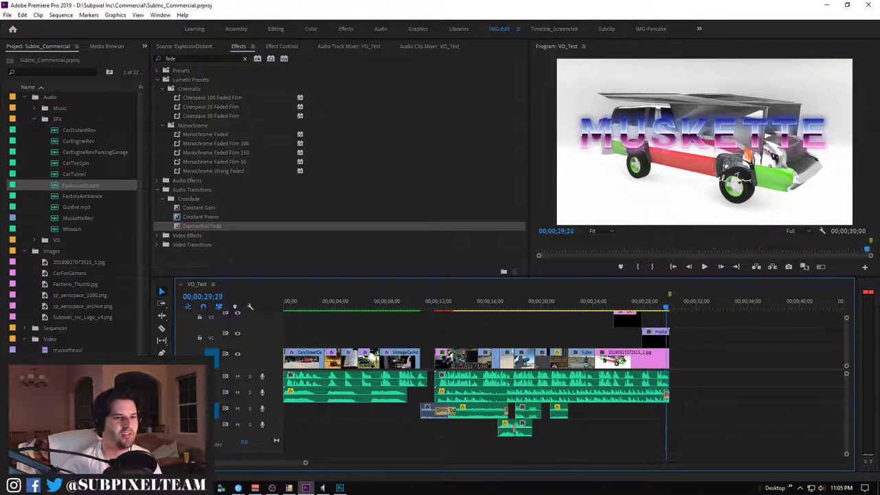
left_click_drag(647, 306, 624, 306)
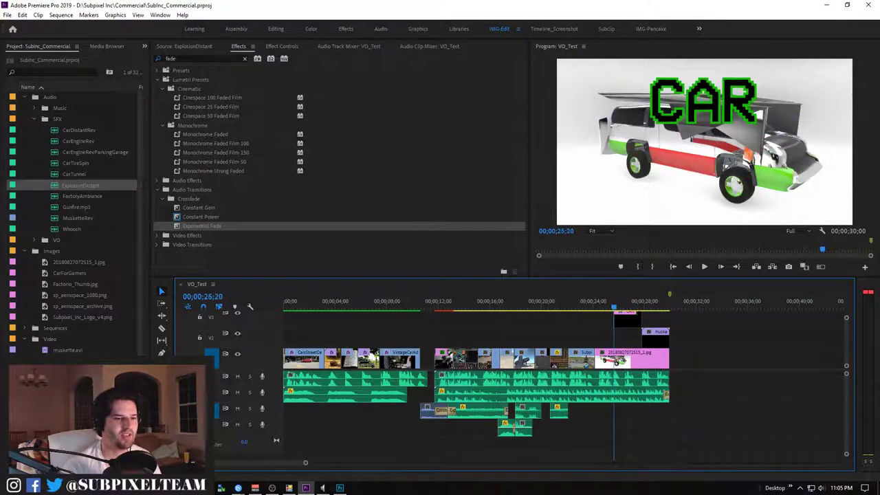
Play the ending with the titles, select muskette.avi, and maximize the Program Monitor
key("equal")
key("equal")
key("equal")
key("space")
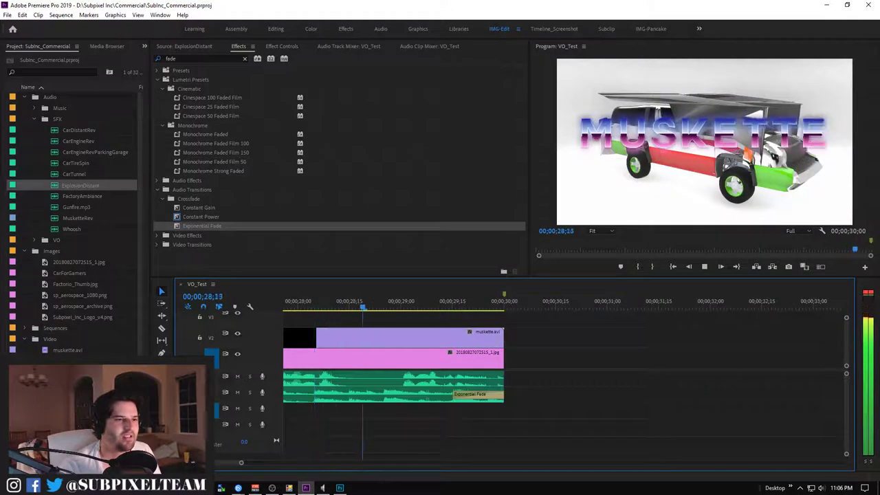
key("space")
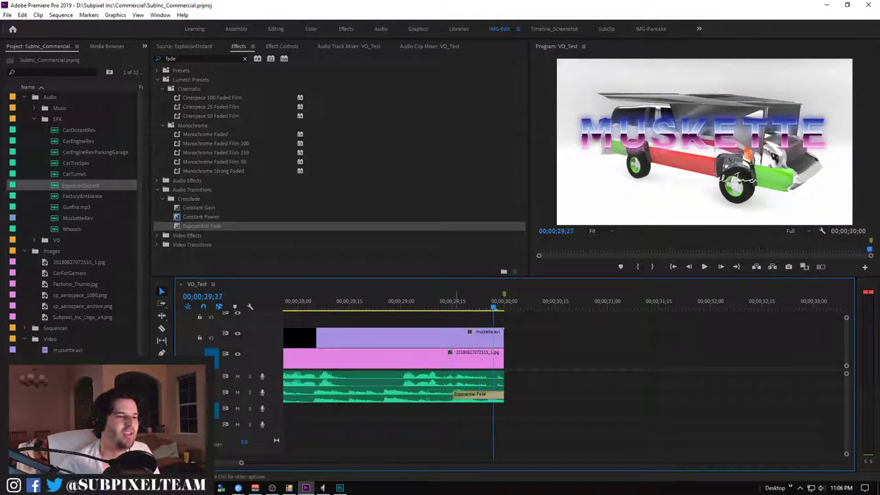
left_click(446, 337)
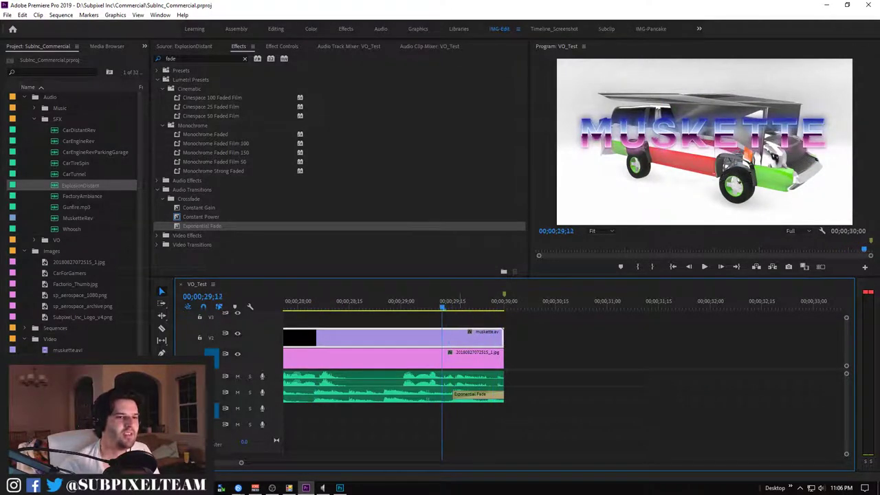
key("grave")
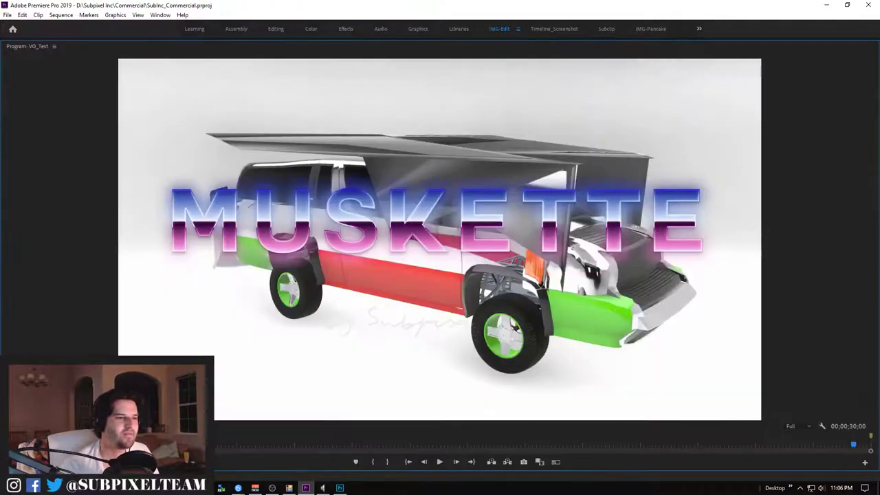
key("grave")
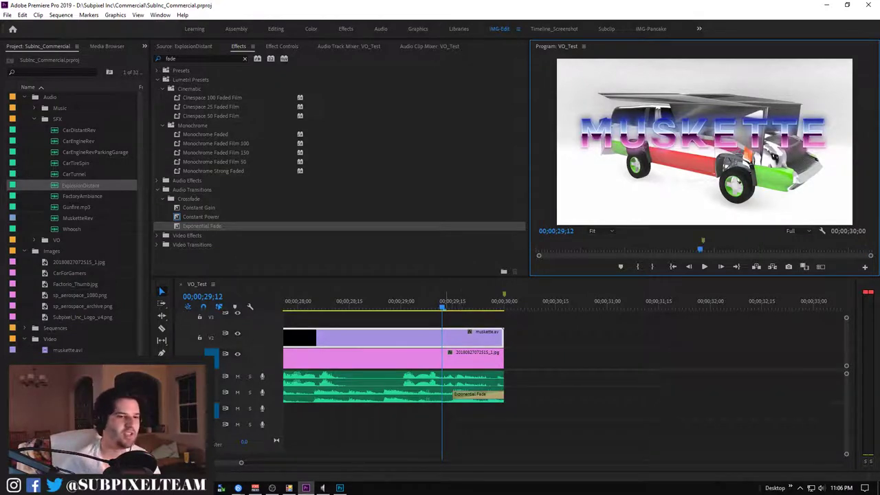
left_click(428, 302)
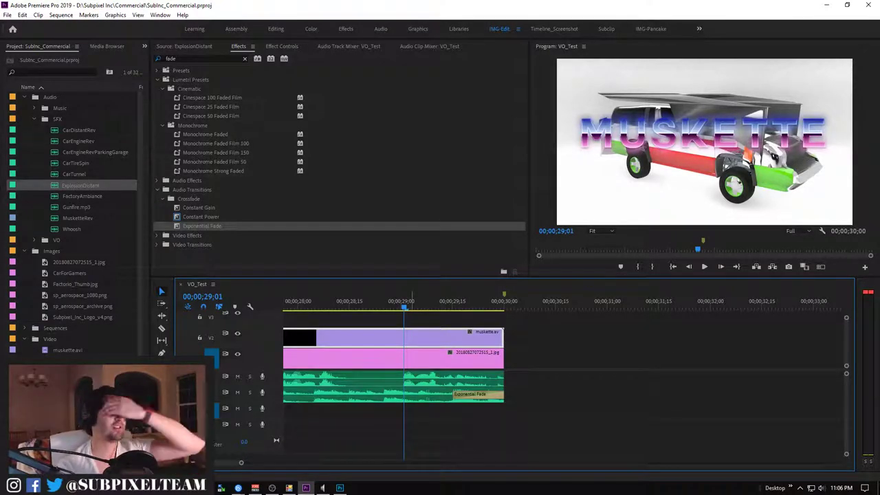
key("grave")
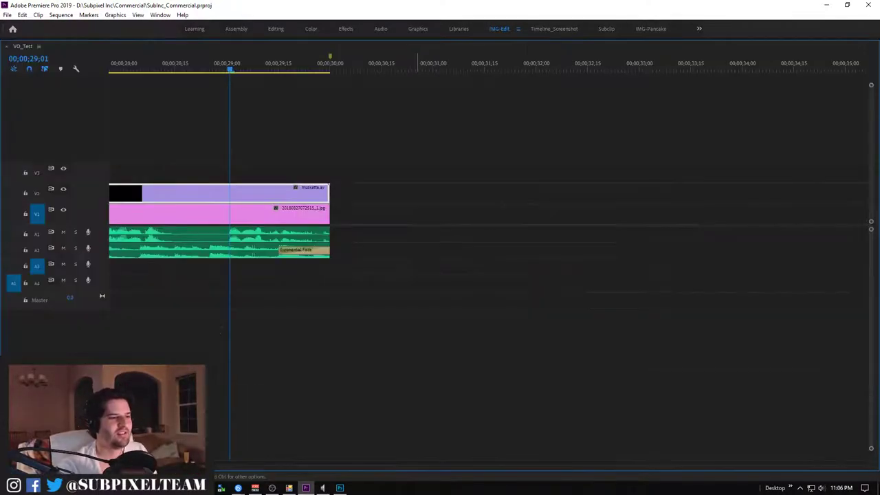
key("grave")
key("Up")
key("shift+4")
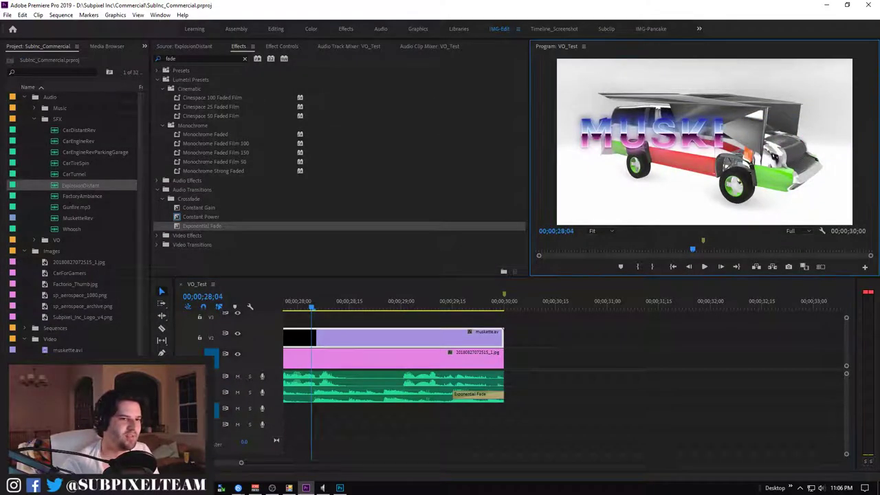
key("grave")
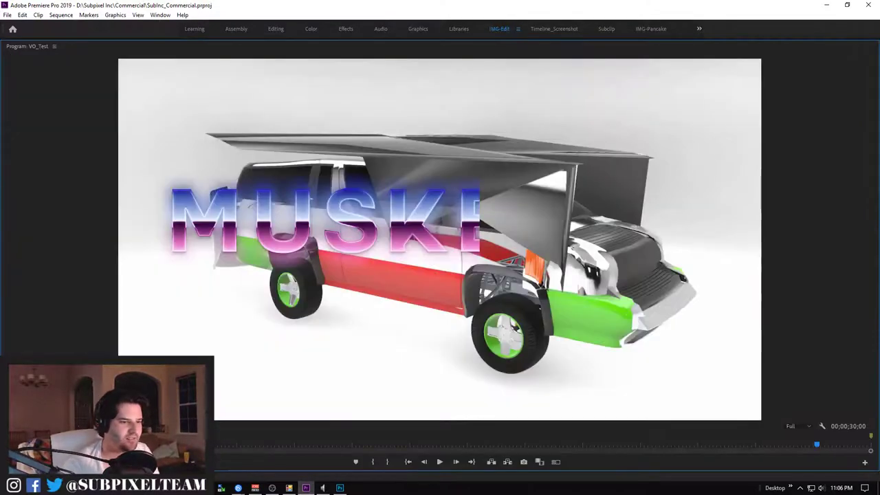
key("space")
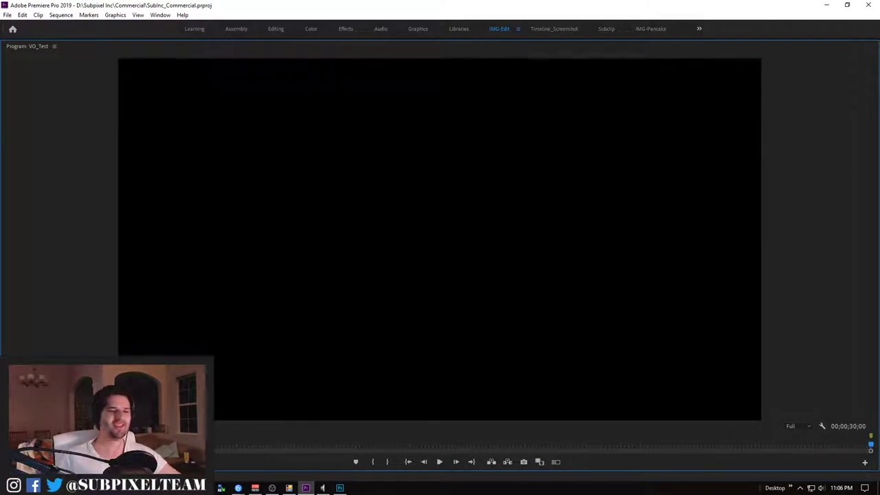
key("grave")
Zoom into the timeline end and park the playhead on the CAR 4GAMERS title
key("equal")
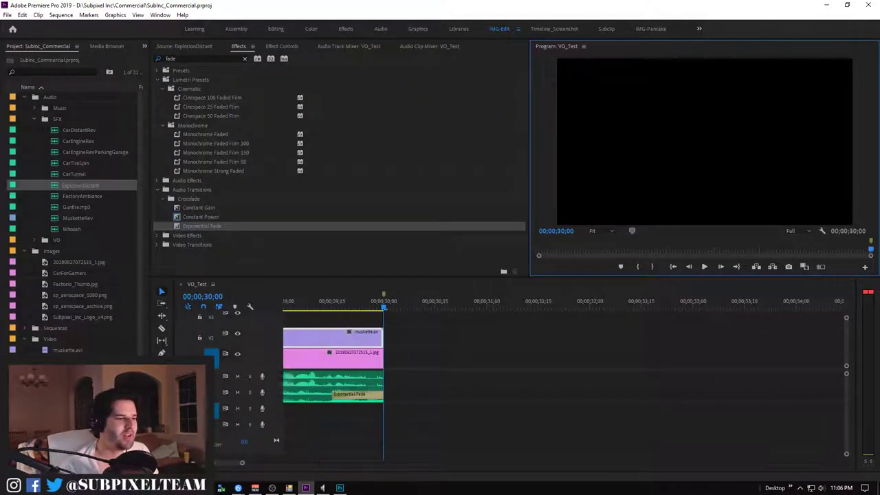
key("equal")
left_click(372, 304)
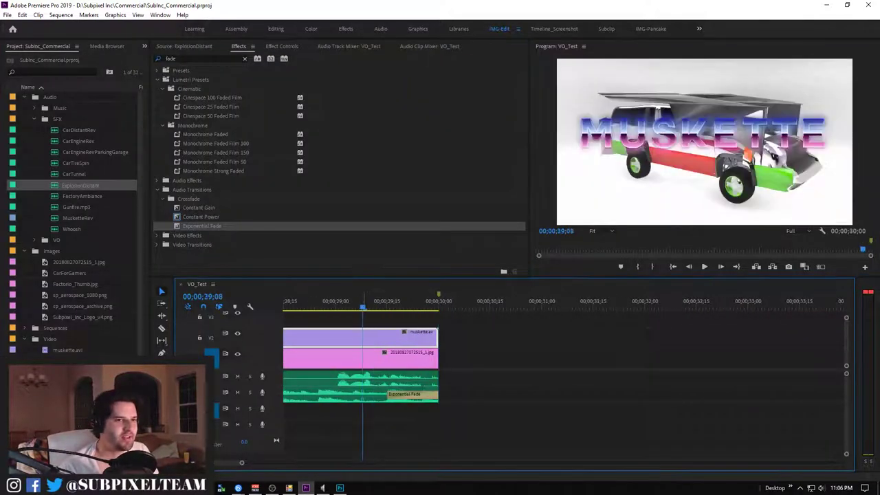
scroll(563, 364, "left", 3)
scroll(563, 364, "left", 2)
key("Right")
key("Right")
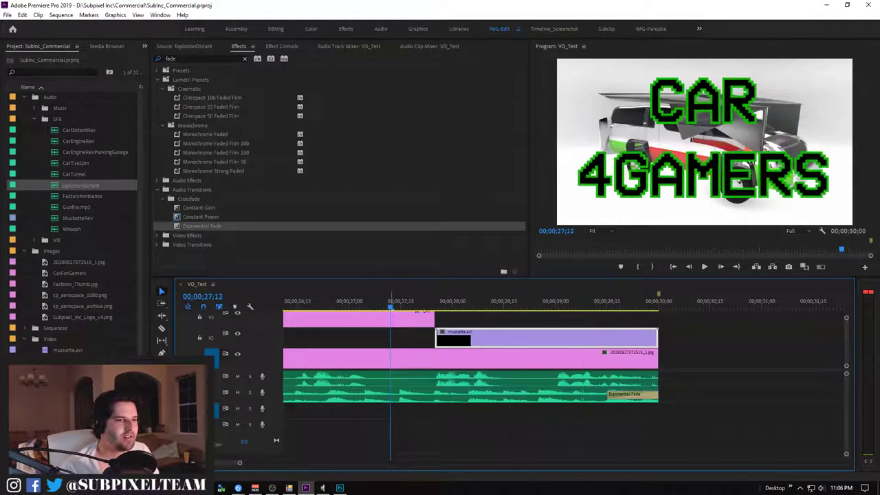
Save the project and zoom the timeline out to the whole sequence
key("ctrl+s")
key("minus")
key("minus")
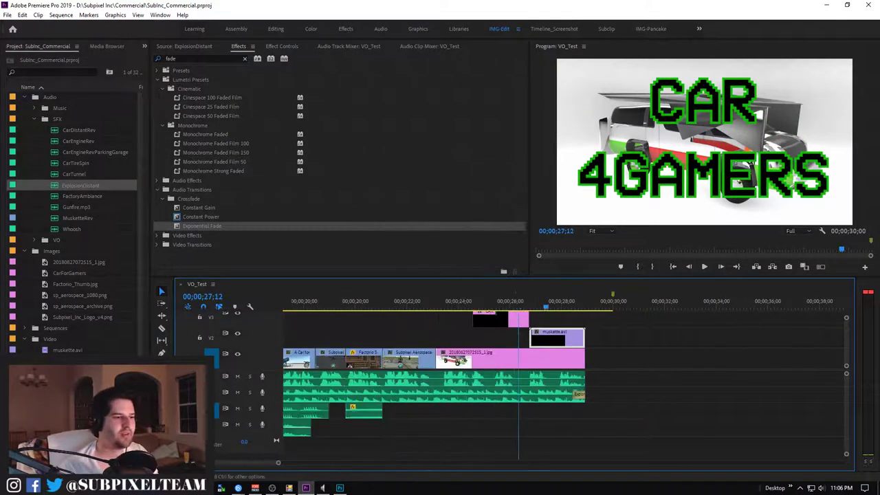
scroll(522, 378, "left", 1)
scroll(523, 378, "left", 1)
scroll(523, 379, "left", 2)
scroll(523, 378, "left", 2)
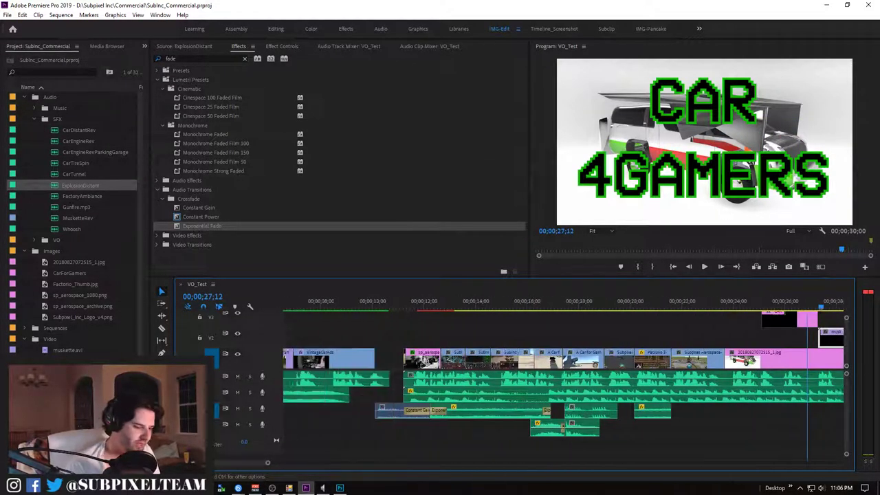
scroll(522, 378, "left", 1)
key("minus")
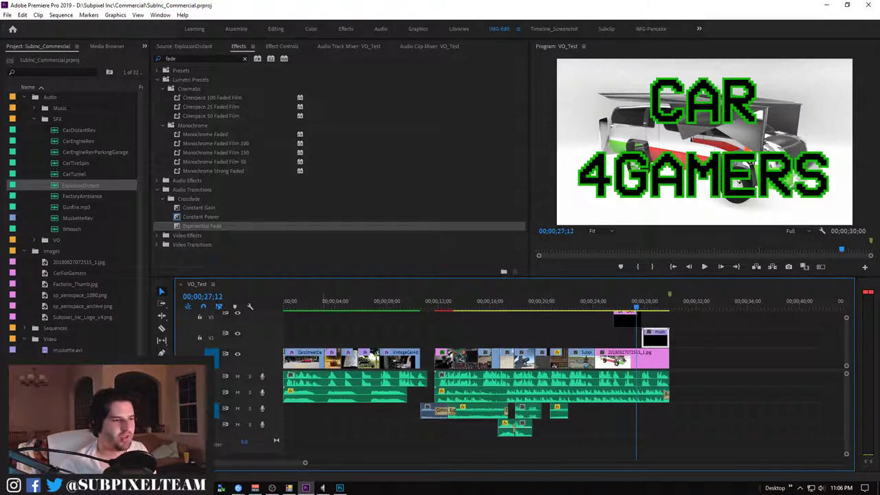
Play the whole commercial from the start with the Program Monitor maximized
key("Home")
key("shift+4")
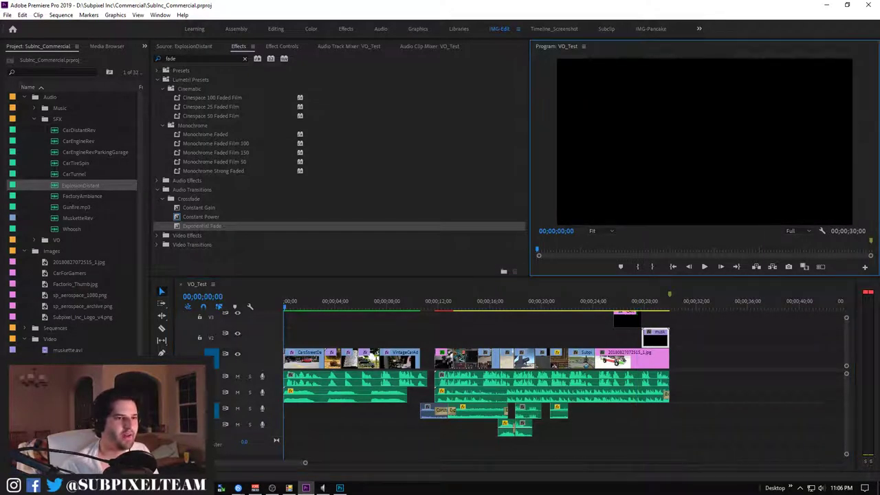
key("grave")
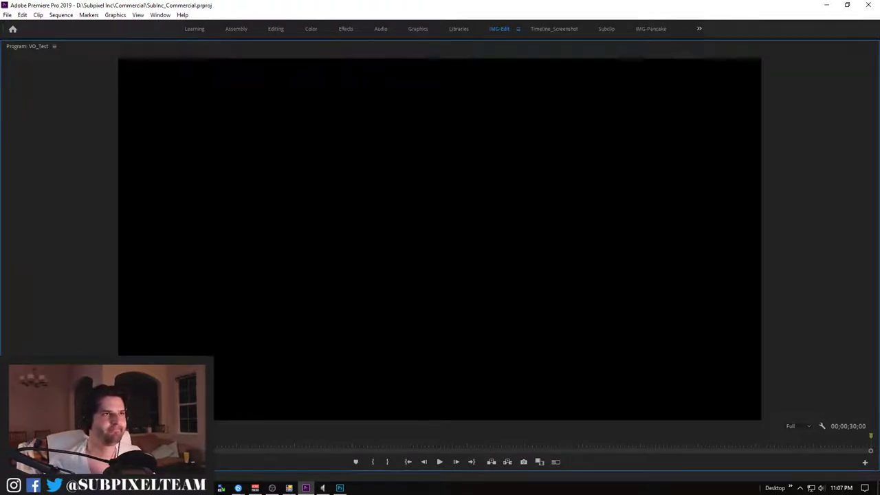
key("space")
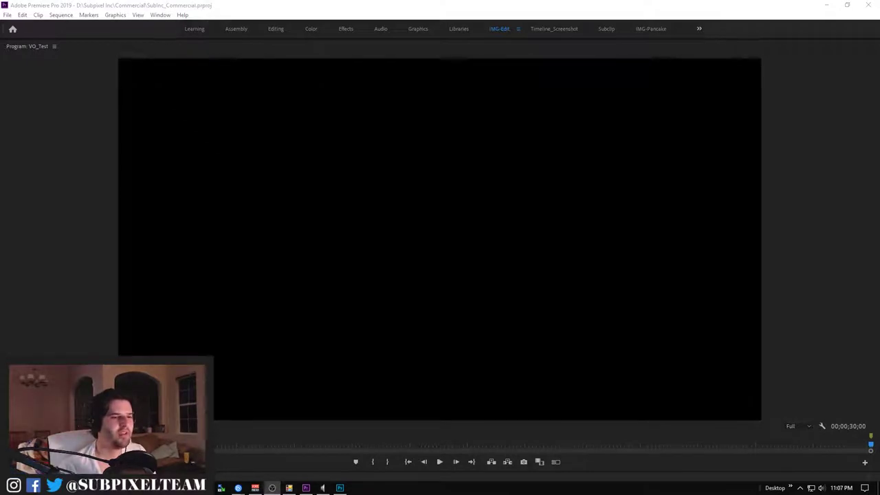
Restore the normal layout and find where the CAR 4GAMERS title begins
key("grave")
left_click_drag(580, 303, 599, 303)
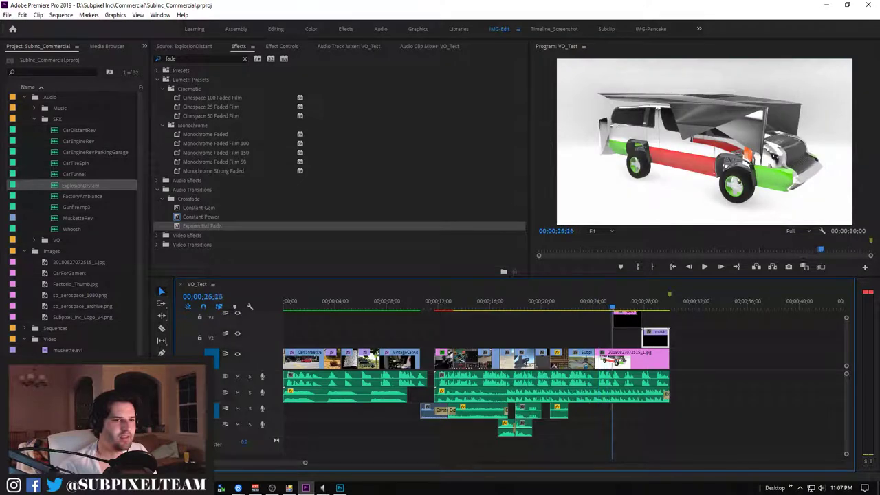
left_click_drag(612, 303, 653, 303)
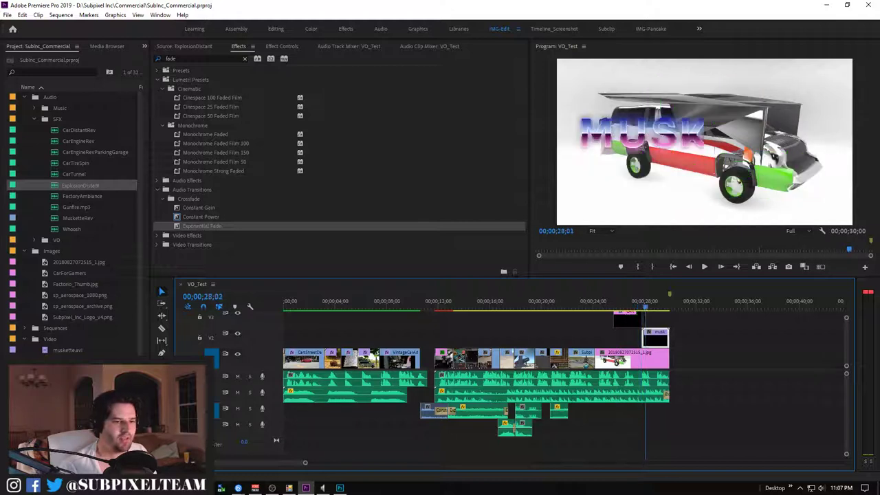
Cut the V1 car image at the title start, delete the earlier piece, and save
left_click(647, 354)
key("v")
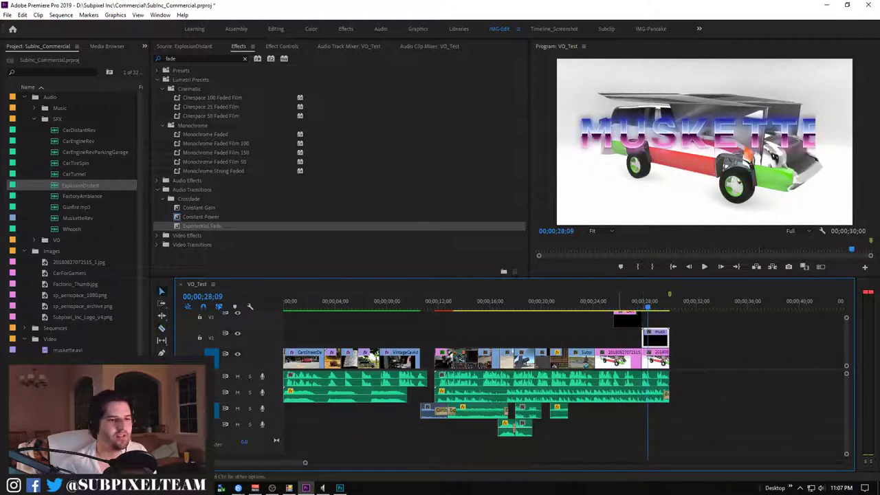
key("Delete")
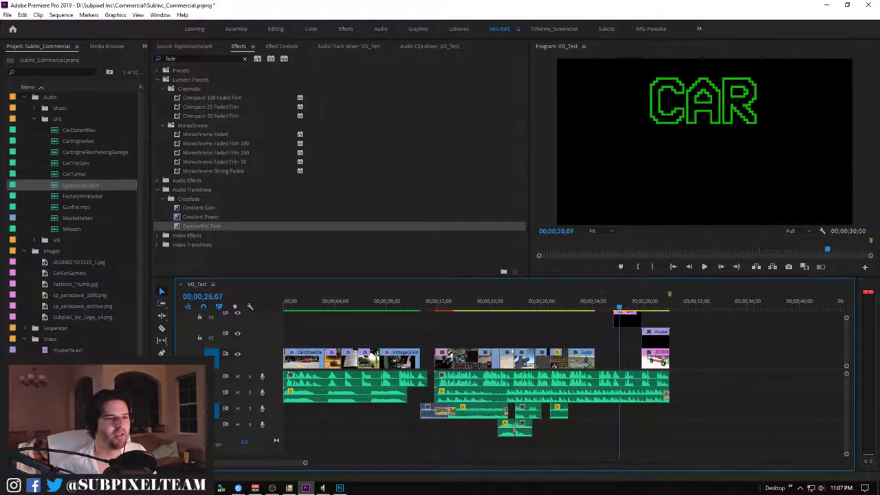
left_click_drag(647, 303, 613, 303)
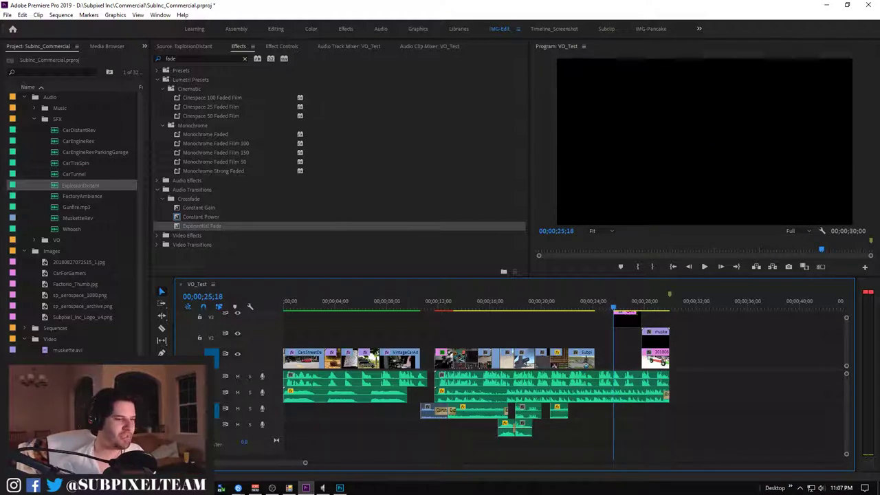
key("ctrl+s")
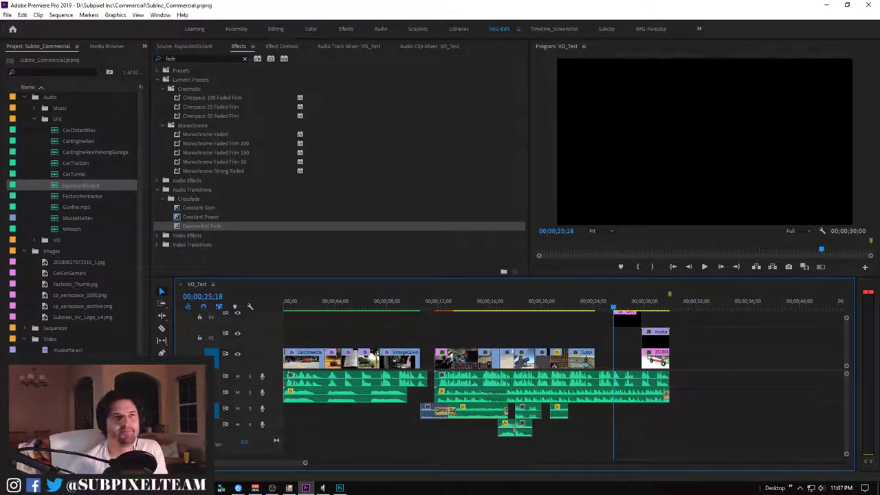
left_click(272, 488)
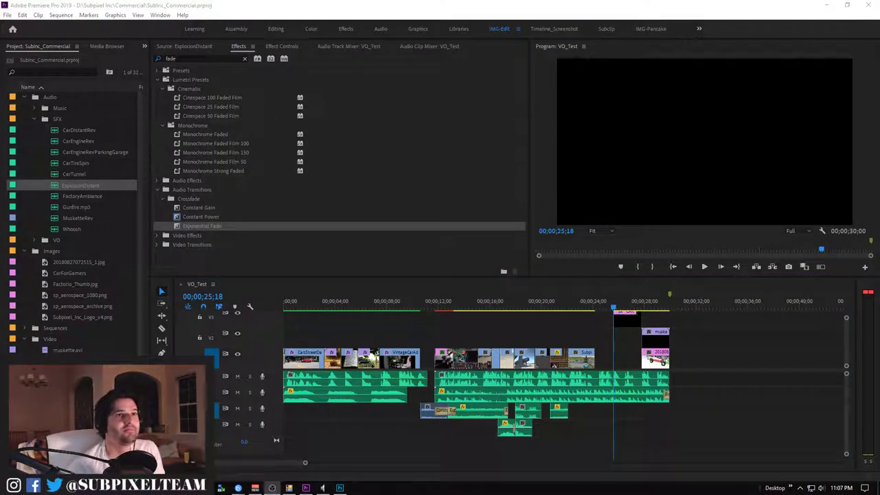